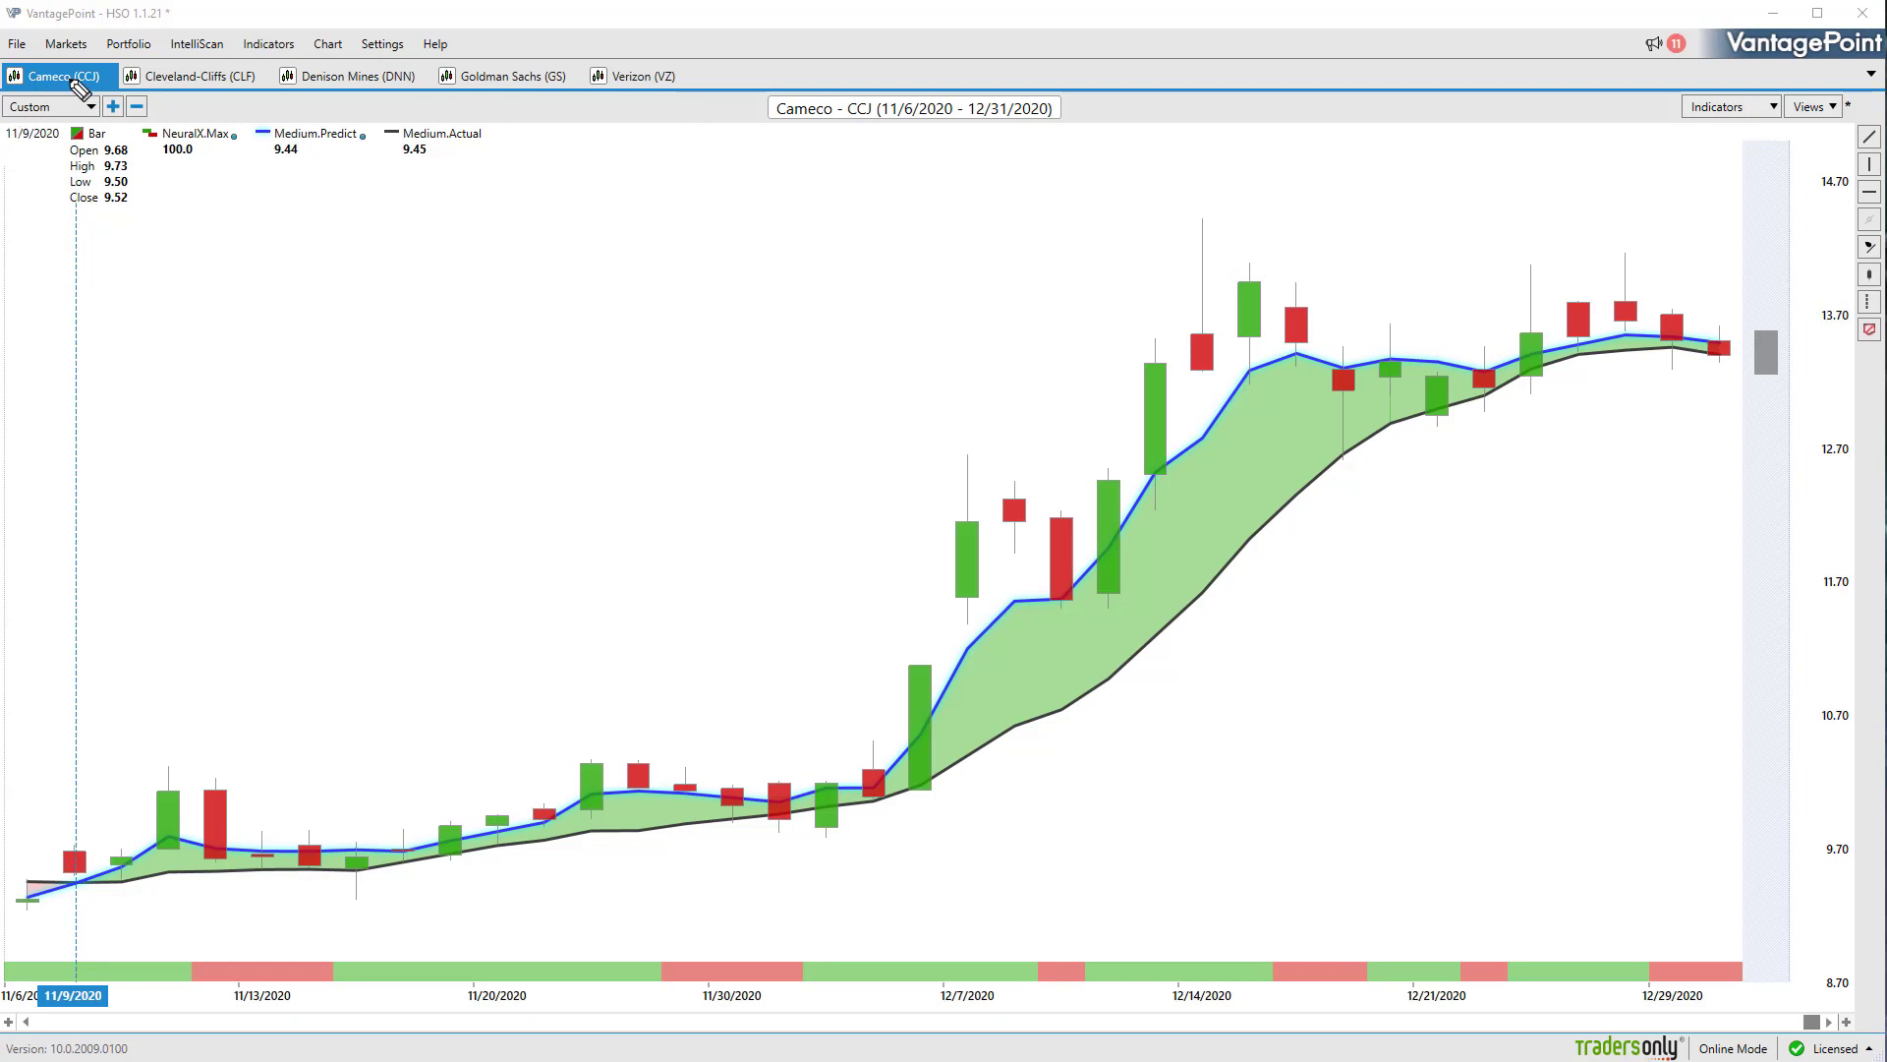
Tick off the Cameco, Denison Mines and Verizon tabs, bracket them, then clear the ink
left_click_drag(52, 97, 219, 93)
left_click_drag(336, 103, 518, 99)
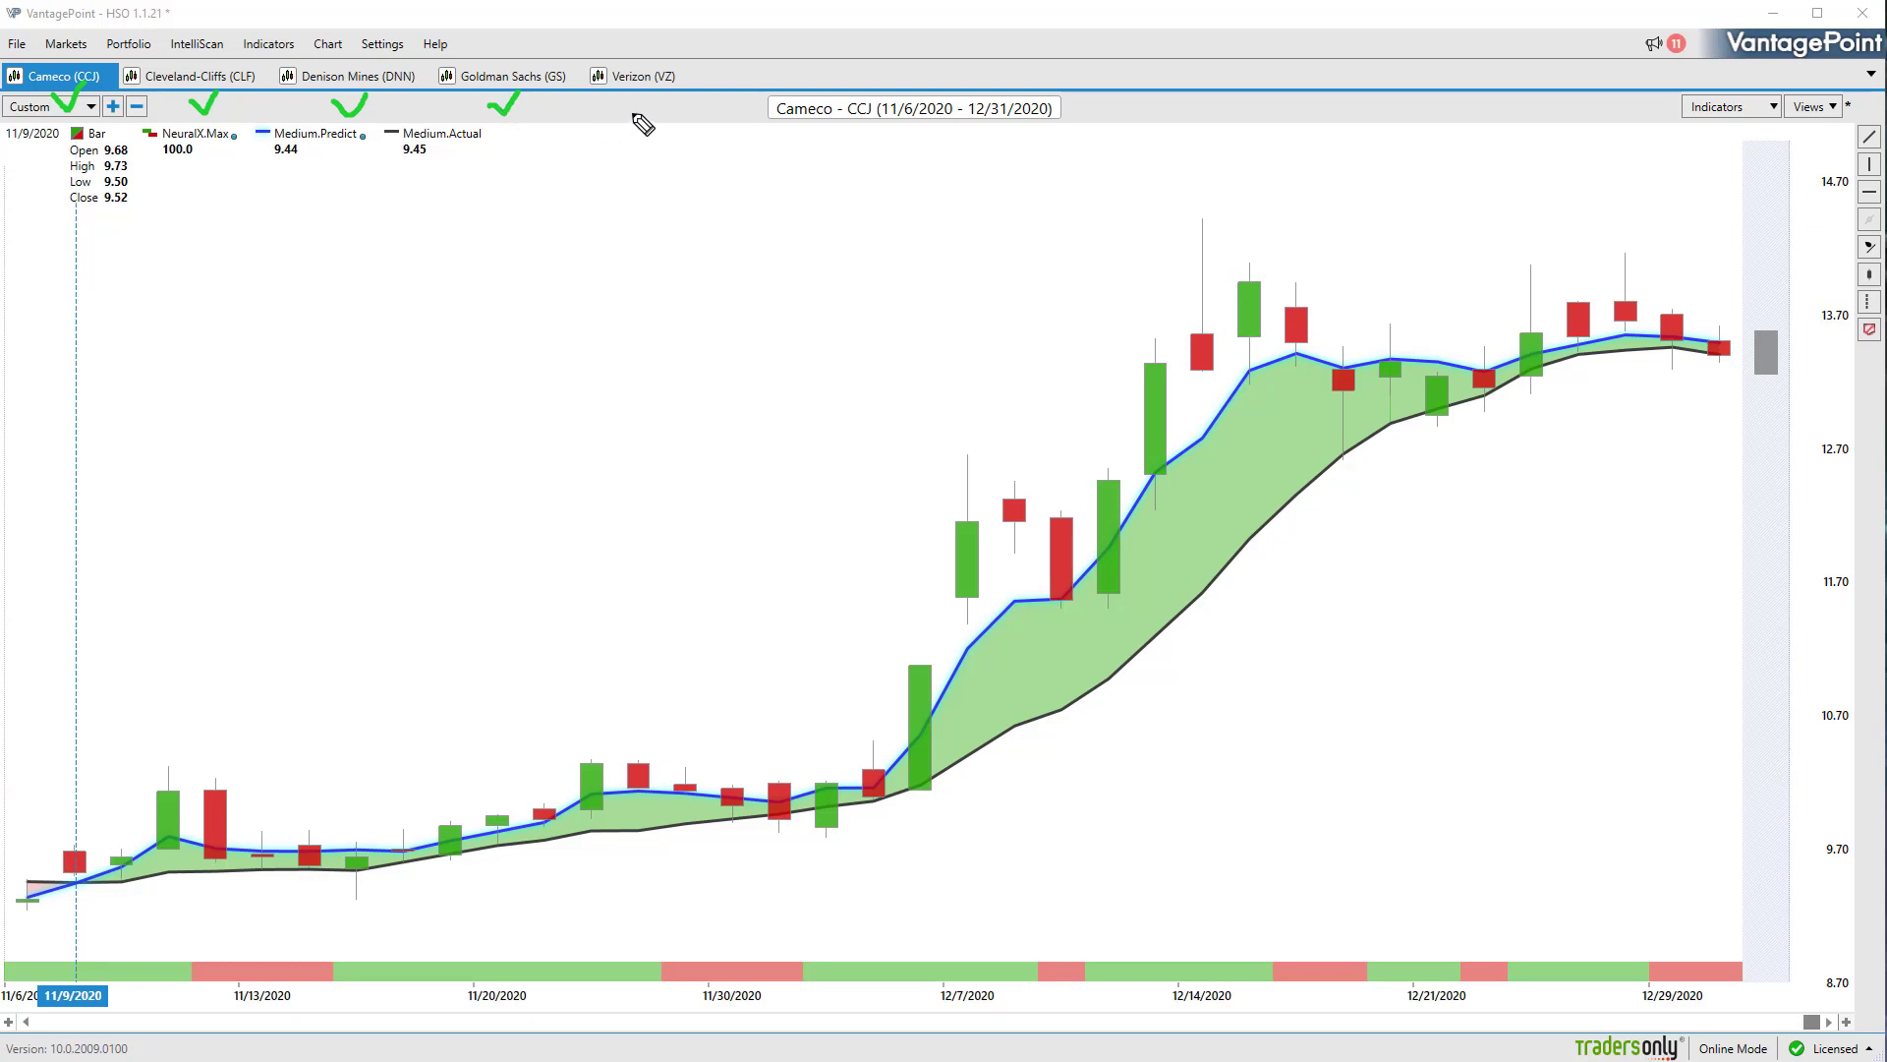
left_click_drag(645, 121, 657, 98)
left_click_drag(38, 56, 15, 118)
left_click_drag(414, 49, 417, 108)
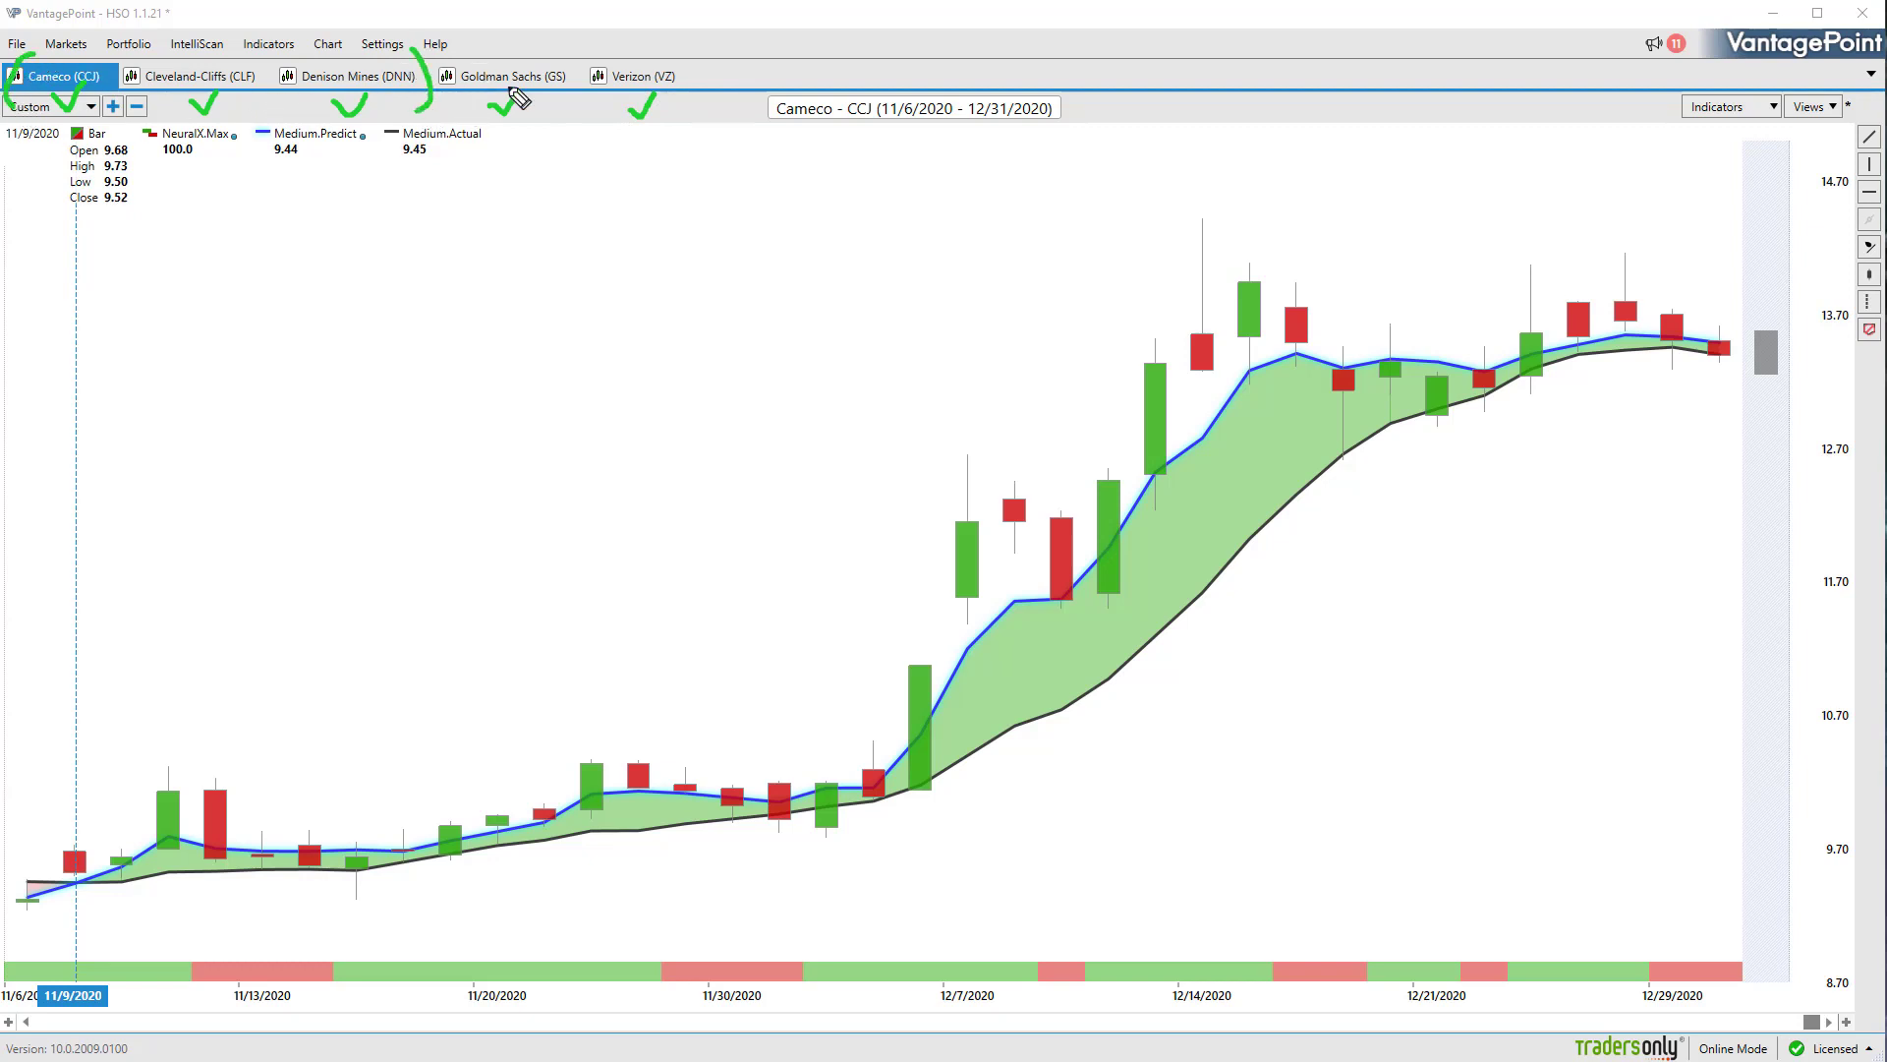
key("Escape")
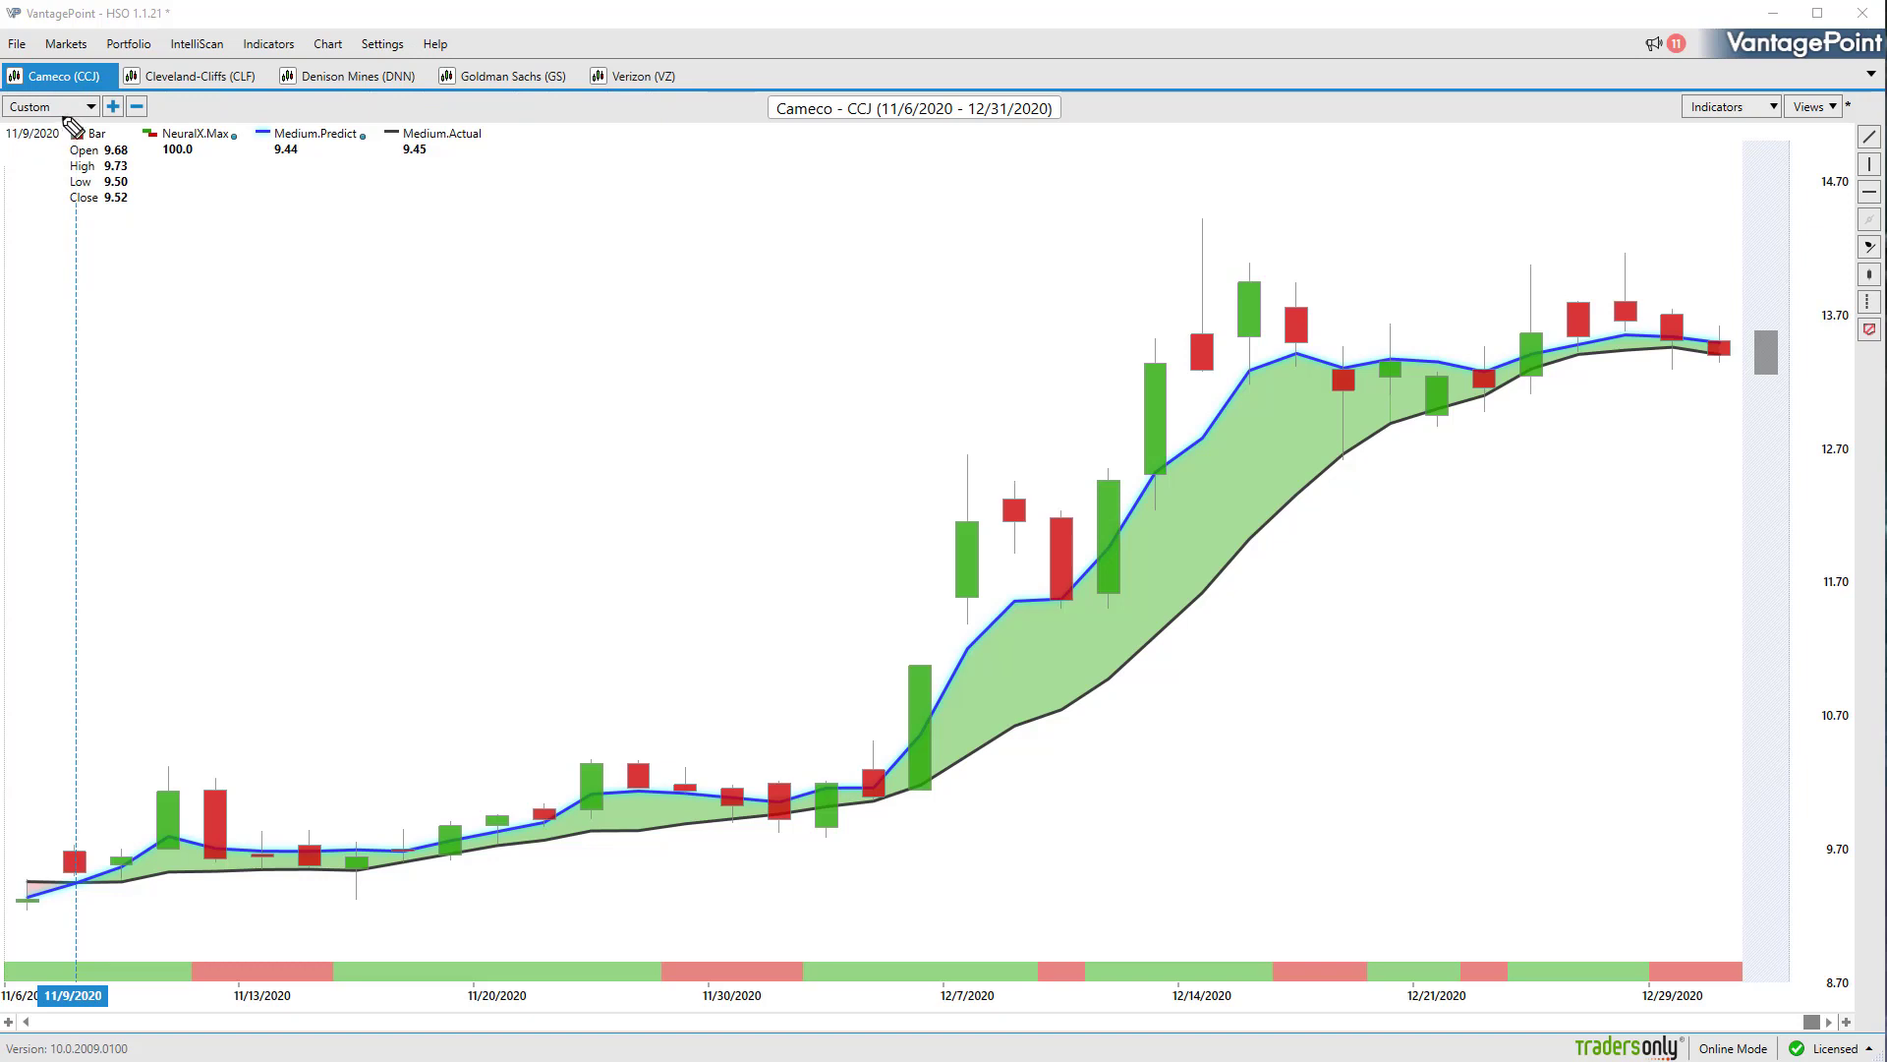
Tick the custom layout, mark the early-November candles and underline Medium.Actual 9.45
left_click_drag(55, 103, 83, 93)
mouse_move(100, 893)
left_mouse_down()
mouse_move(144, 887)
mouse_move(126, 830)
left_mouse_up()
left_click_drag(105, 895, 151, 889)
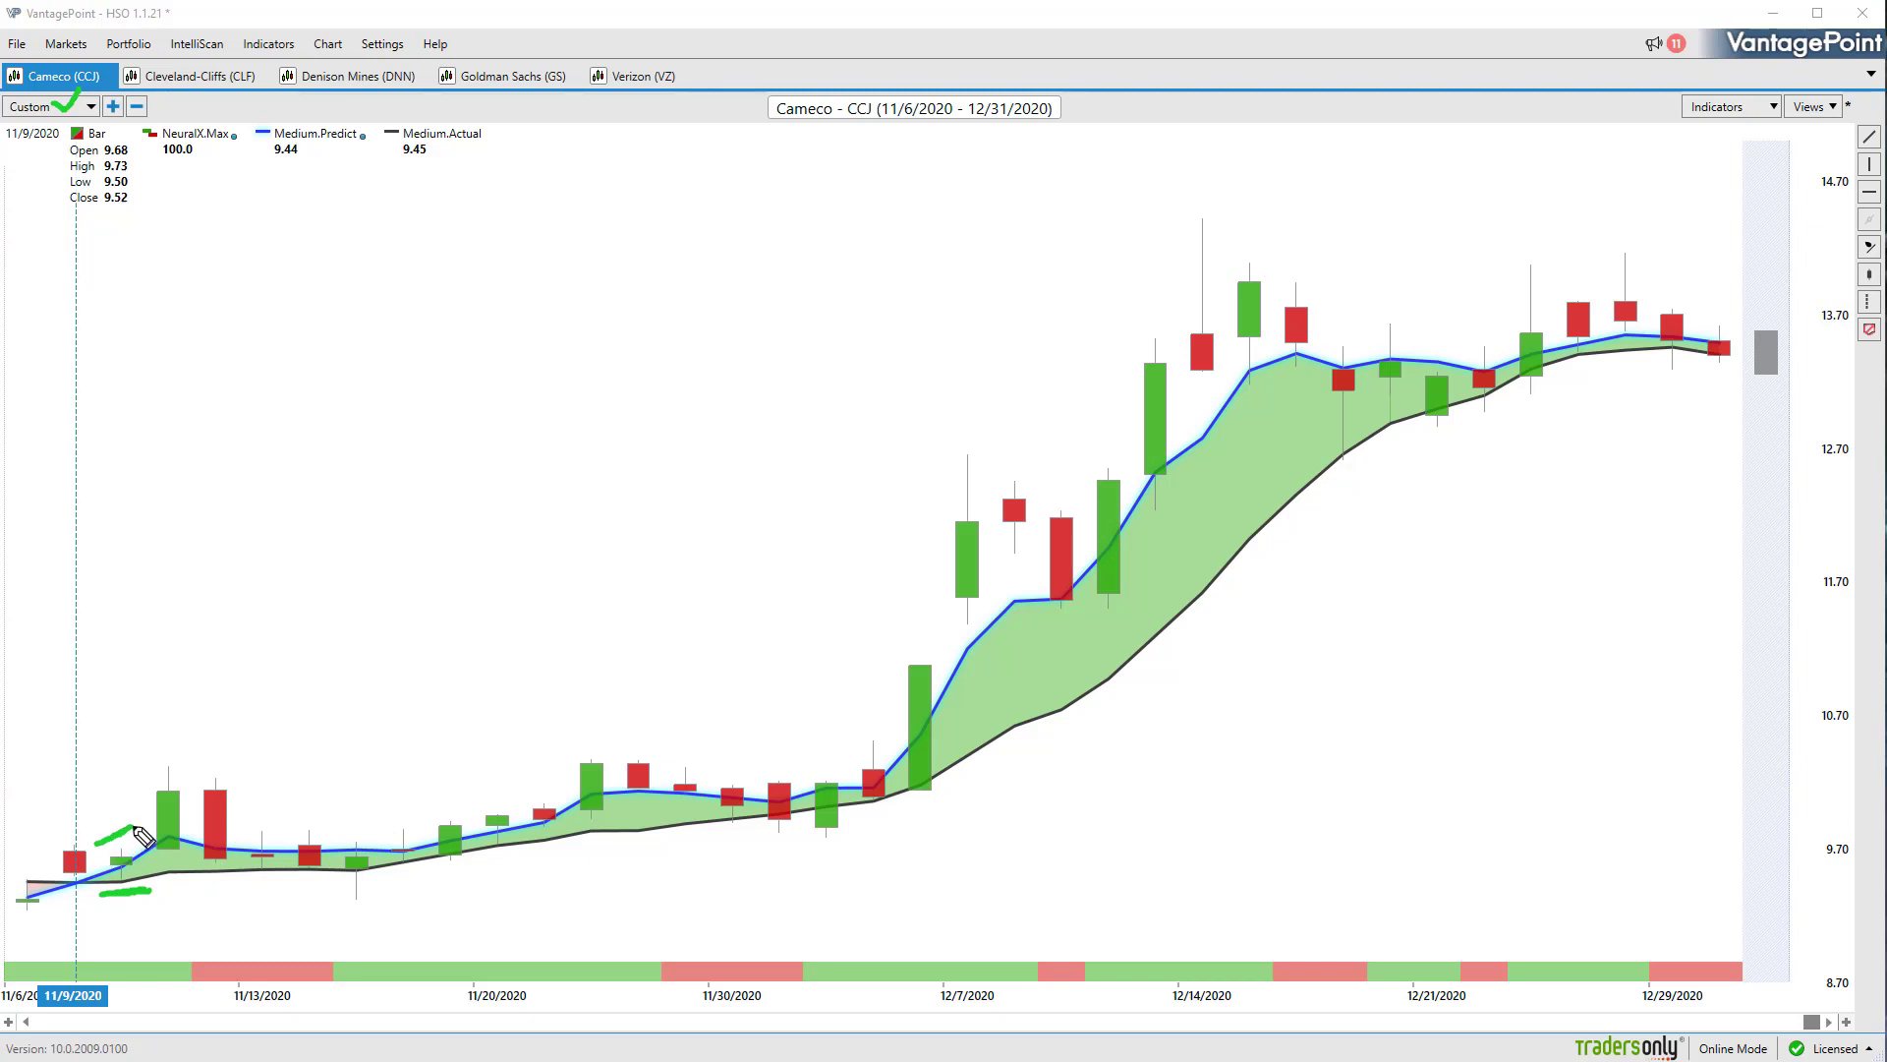
left_click_drag(395, 165, 443, 165)
Write SMA and 10+/10 at left and trace the black actual line with an arrow
mouse_move(19, 381)
left_mouse_down()
mouse_move(45, 359)
mouse_move(143, 378)
mouse_move(256, 358)
left_mouse_up()
left_click_drag(119, 404, 275, 377)
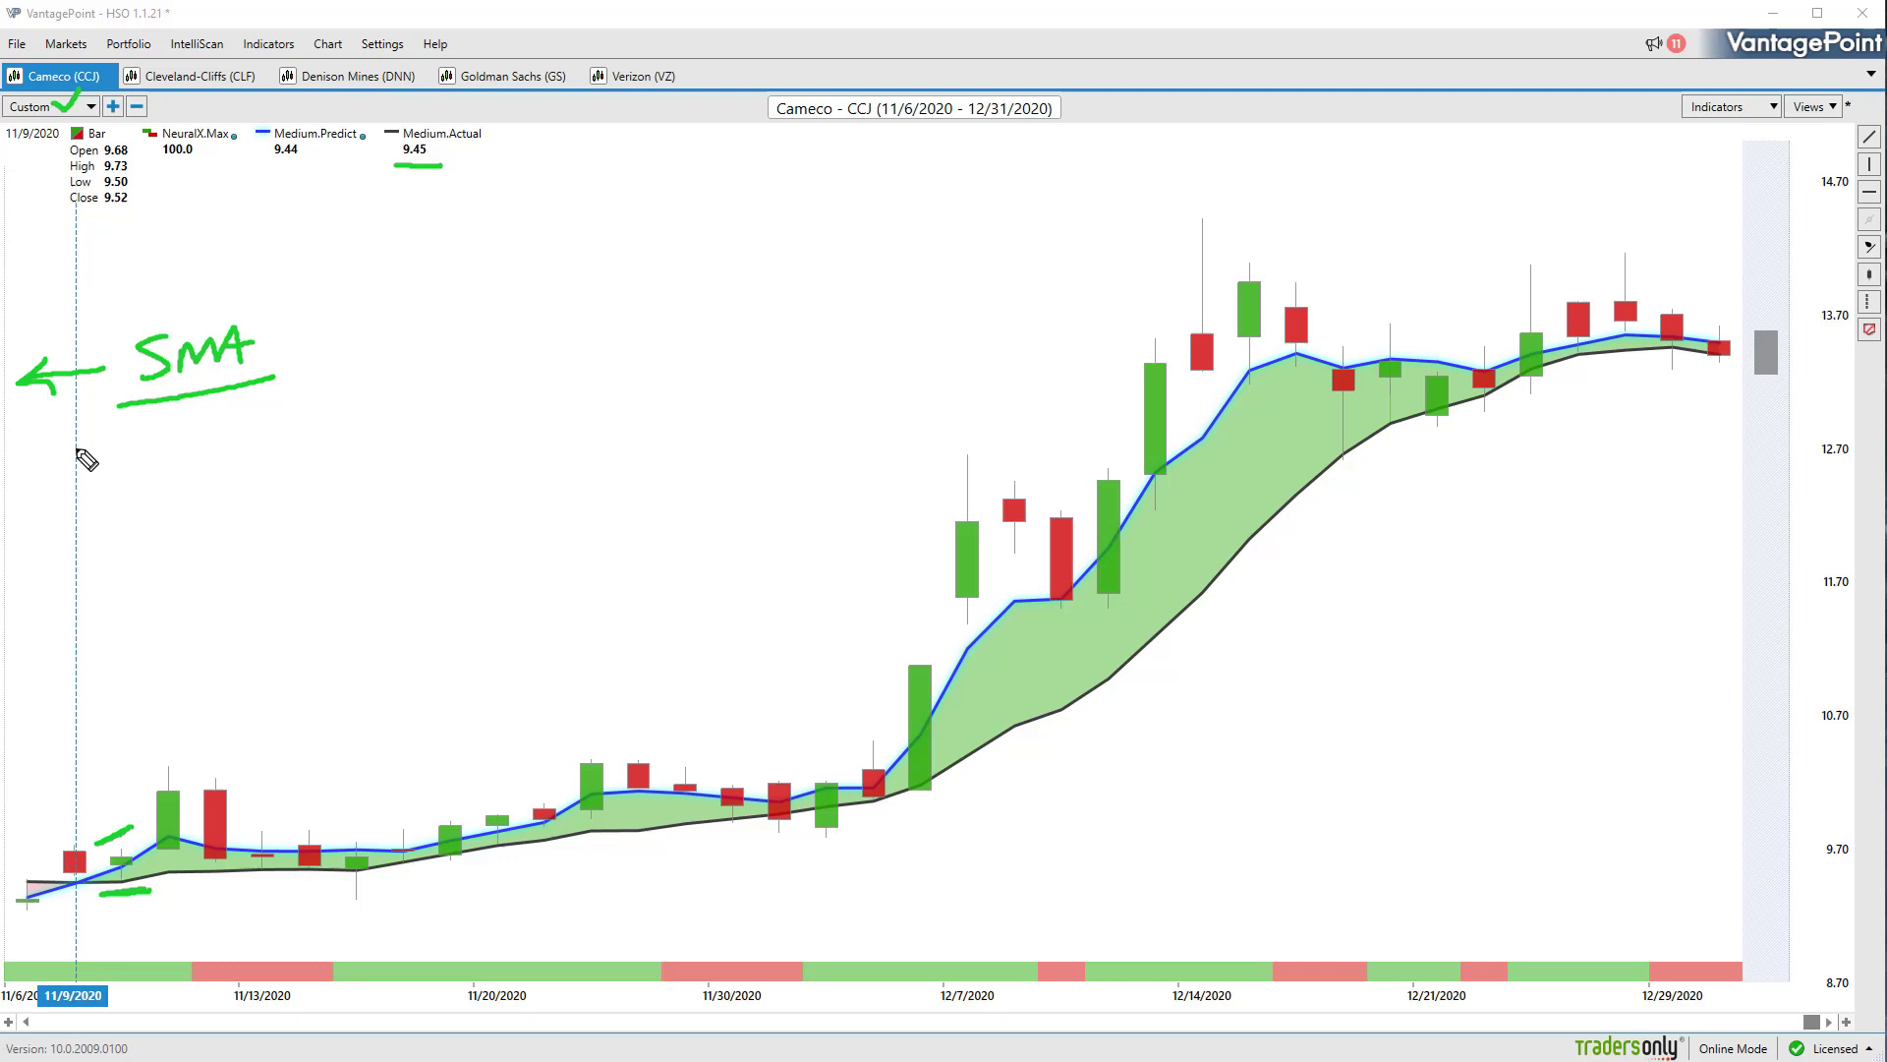
mouse_move(208, 445)
left_mouse_down()
mouse_move(202, 477)
mouse_move(231, 451)
mouse_move(268, 462)
mouse_move(265, 482)
left_mouse_up()
mouse_move(251, 461)
left_mouse_down()
mouse_move(288, 454)
mouse_move(224, 535)
mouse_move(256, 510)
left_mouse_up()
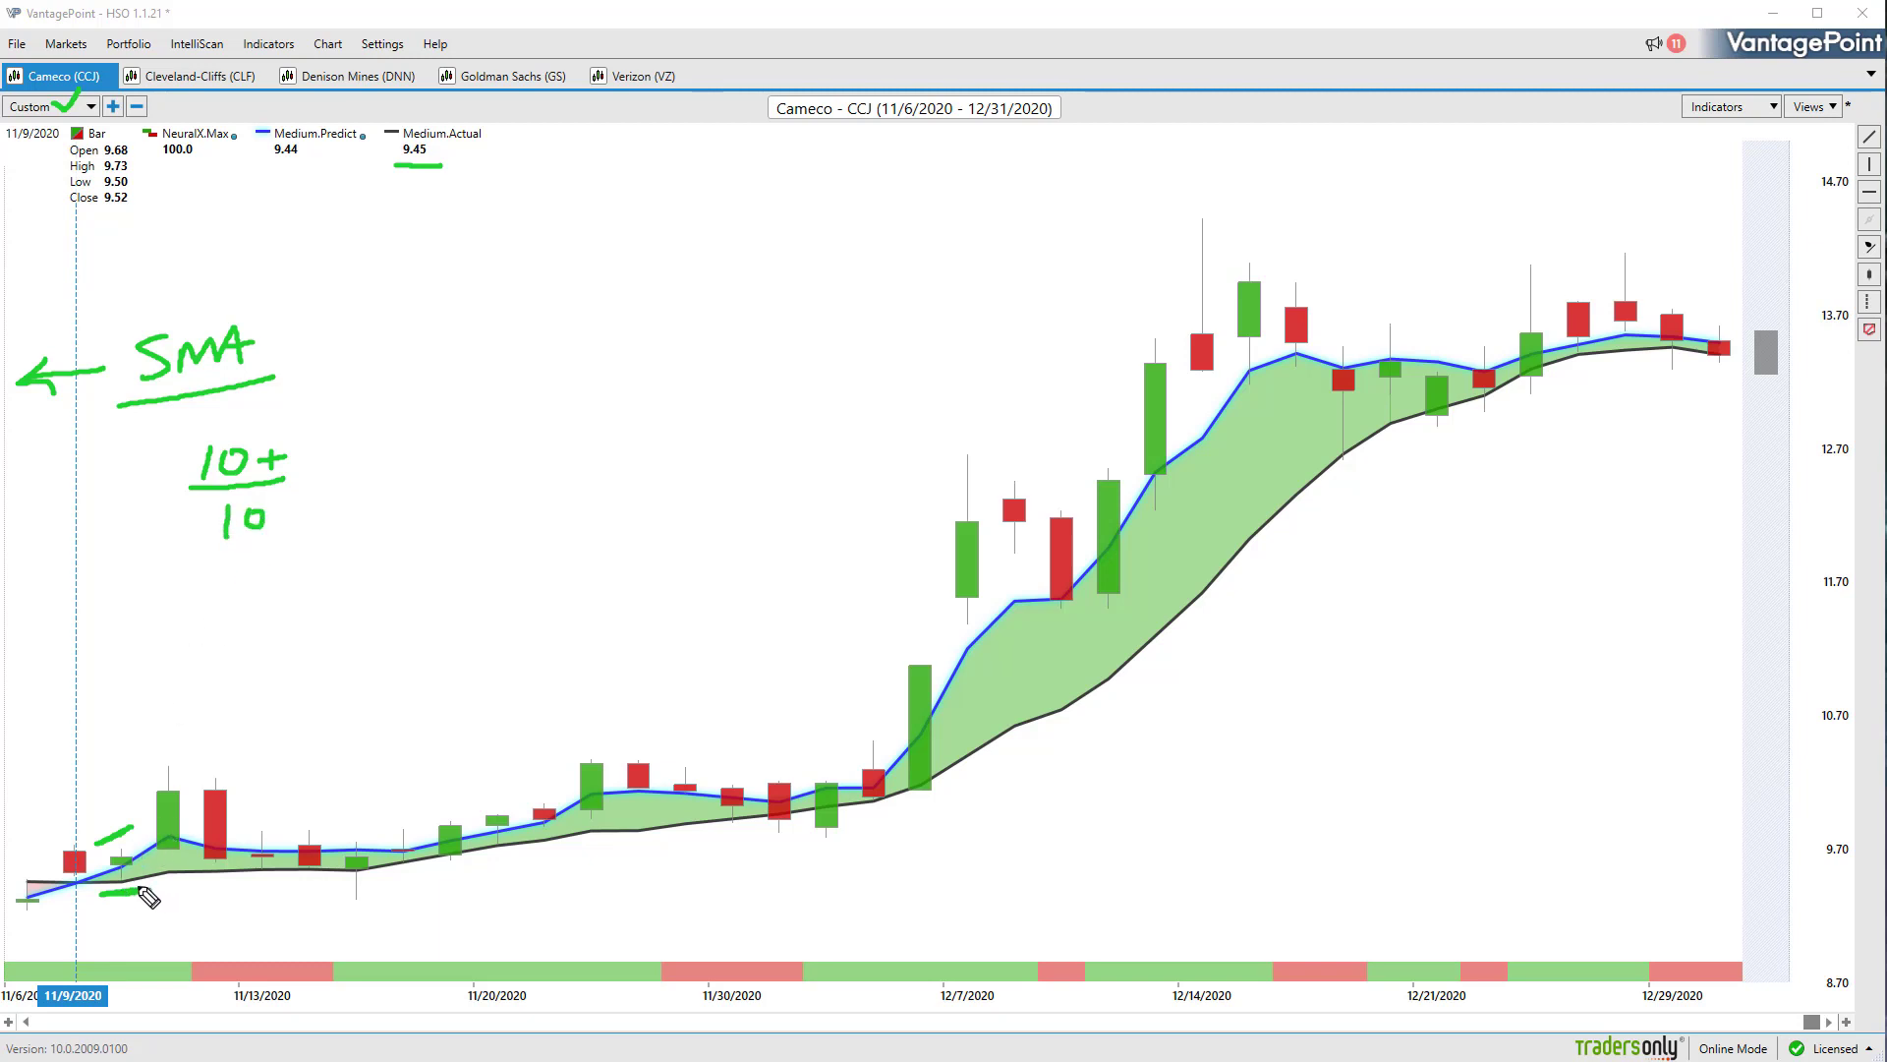
mouse_move(148, 895)
left_mouse_down()
mouse_move(405, 862)
mouse_move(399, 883)
left_mouse_up()
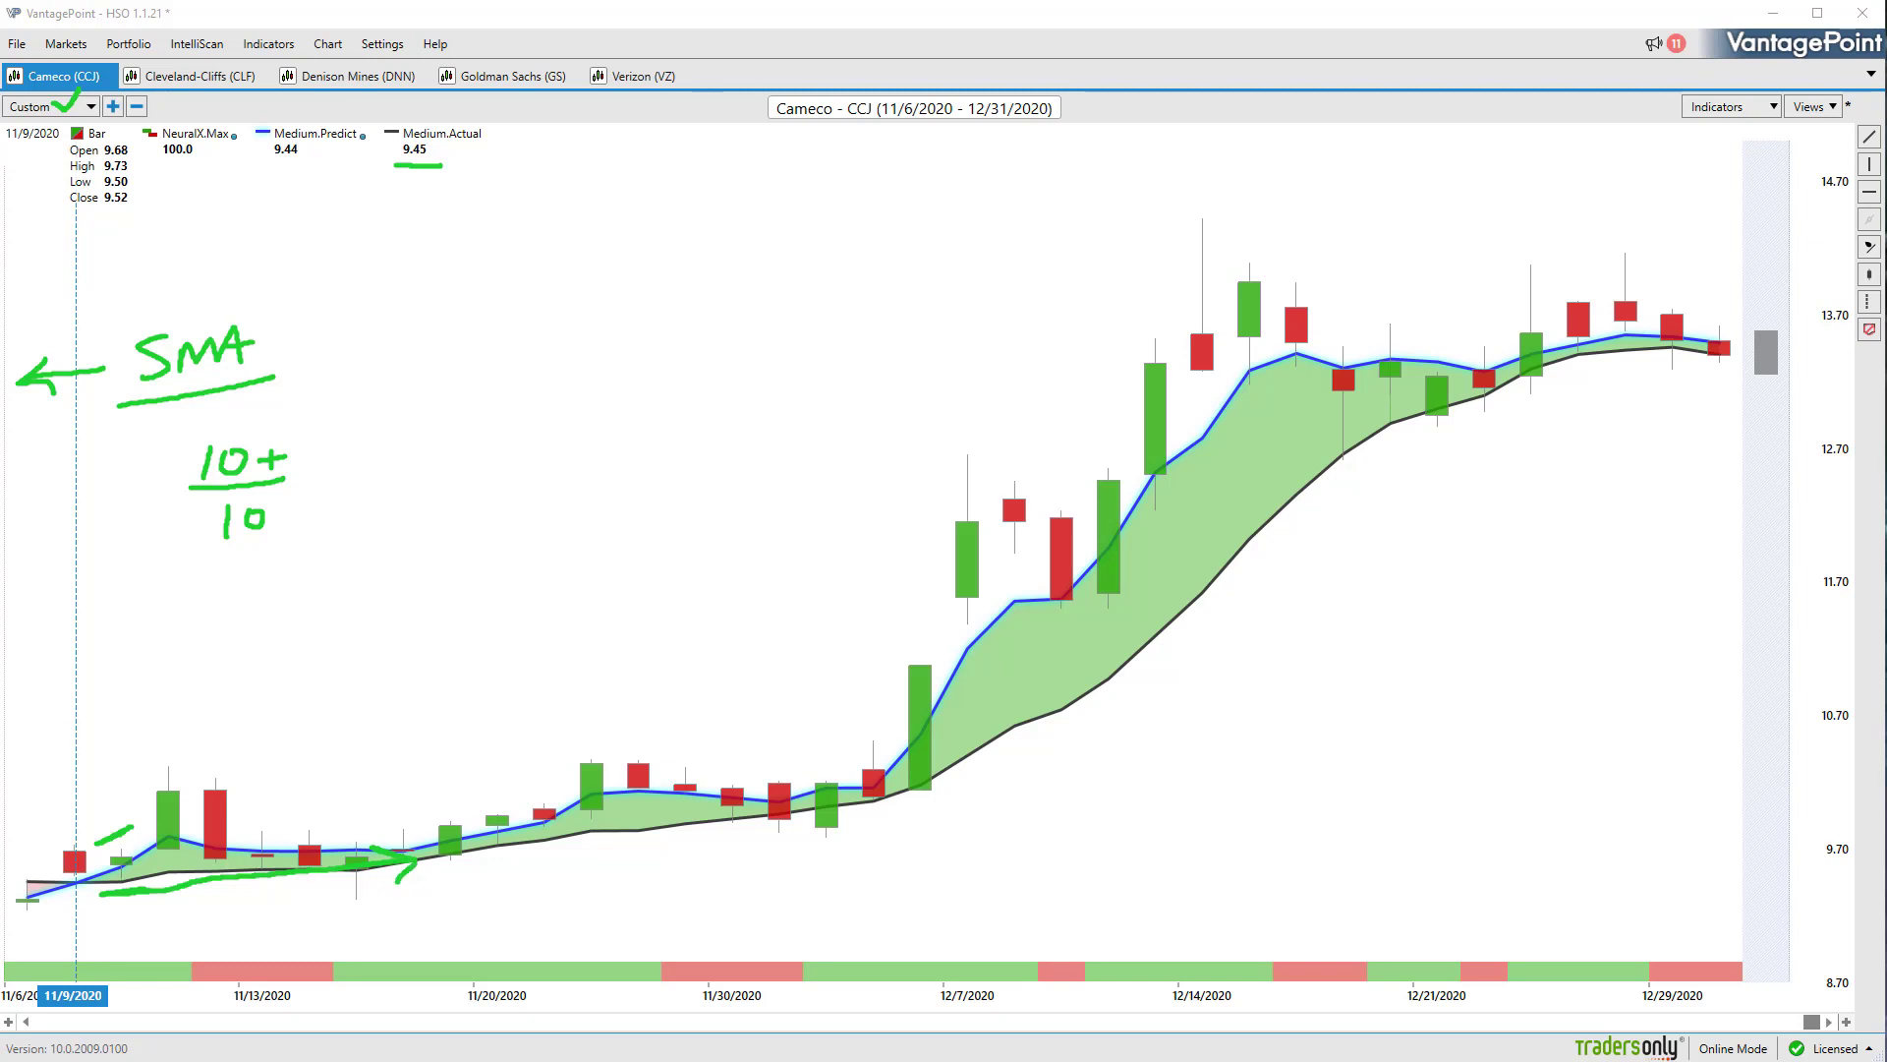
key("Escape")
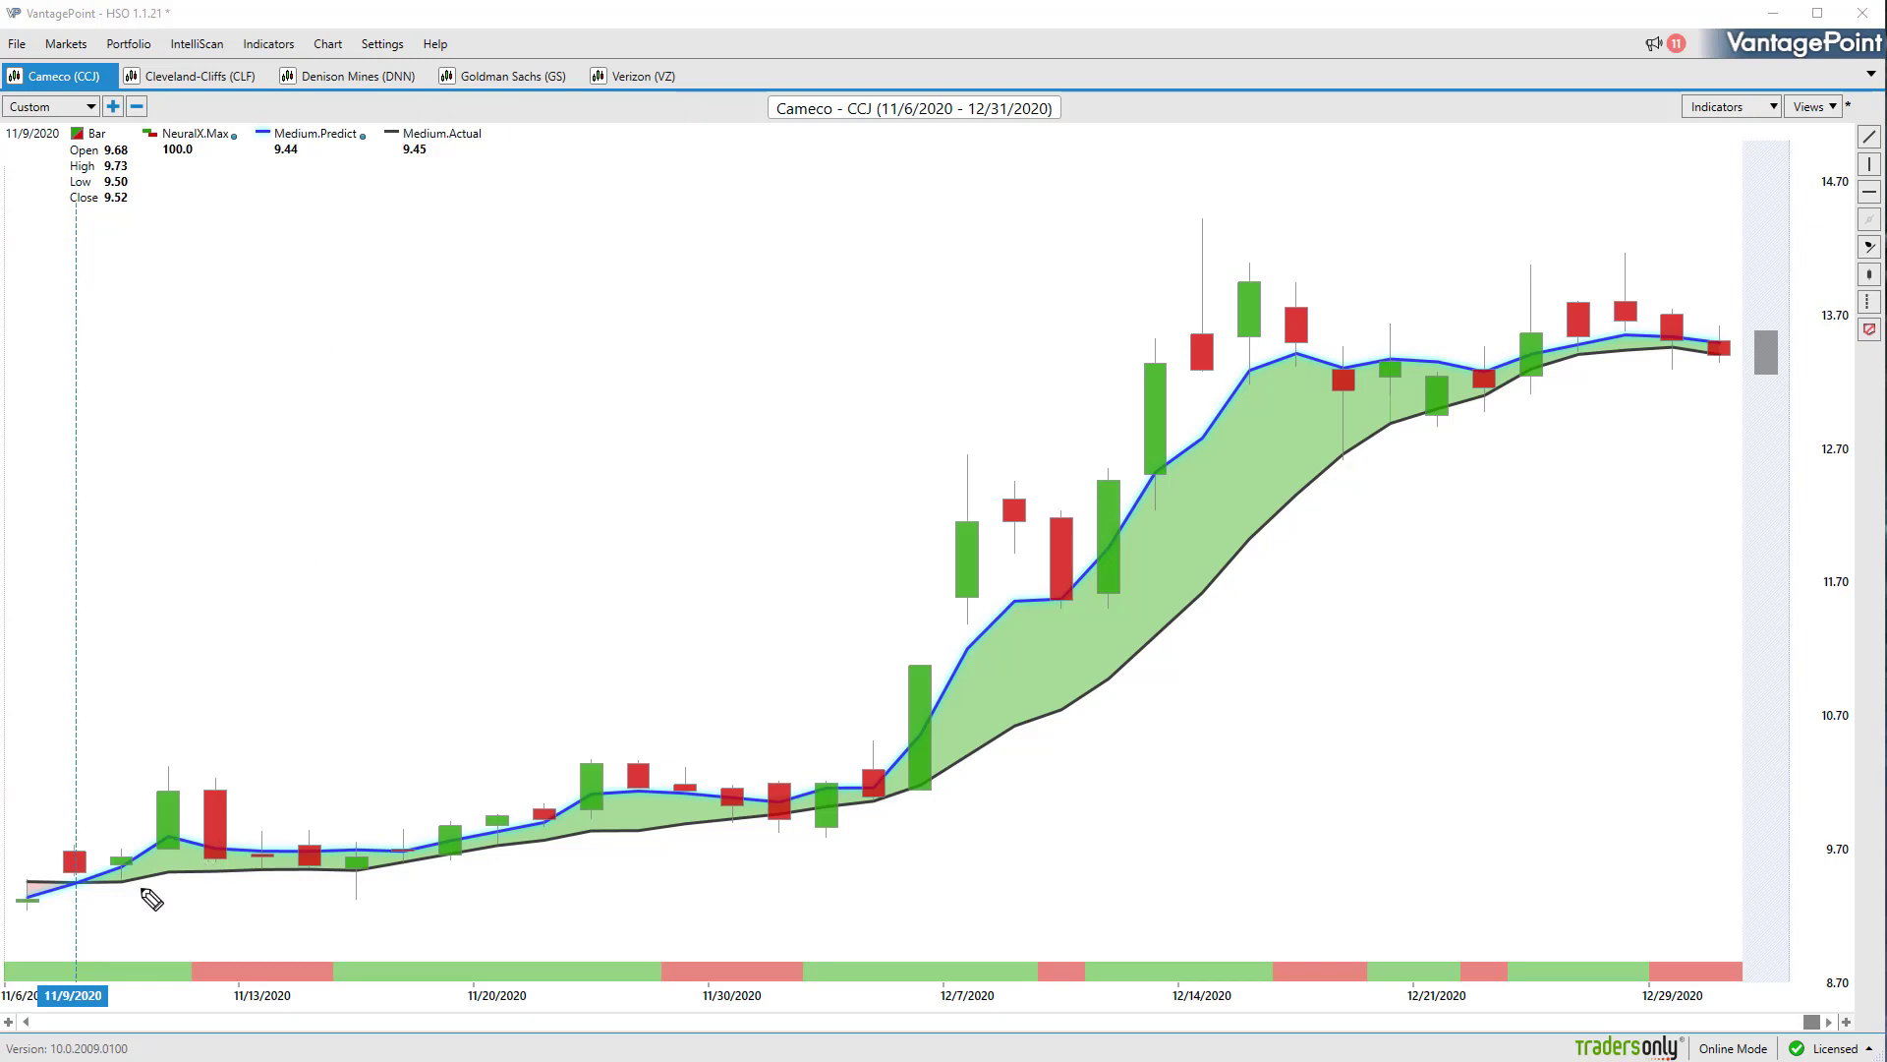
left_click_drag(106, 890, 163, 888)
left_click_drag(431, 172, 409, 217)
left_click_drag(450, 225, 501, 229)
left_click_drag(283, 175, 296, 170)
left_click_drag(265, 164, 327, 161)
left_click_drag(768, 159, 865, 162)
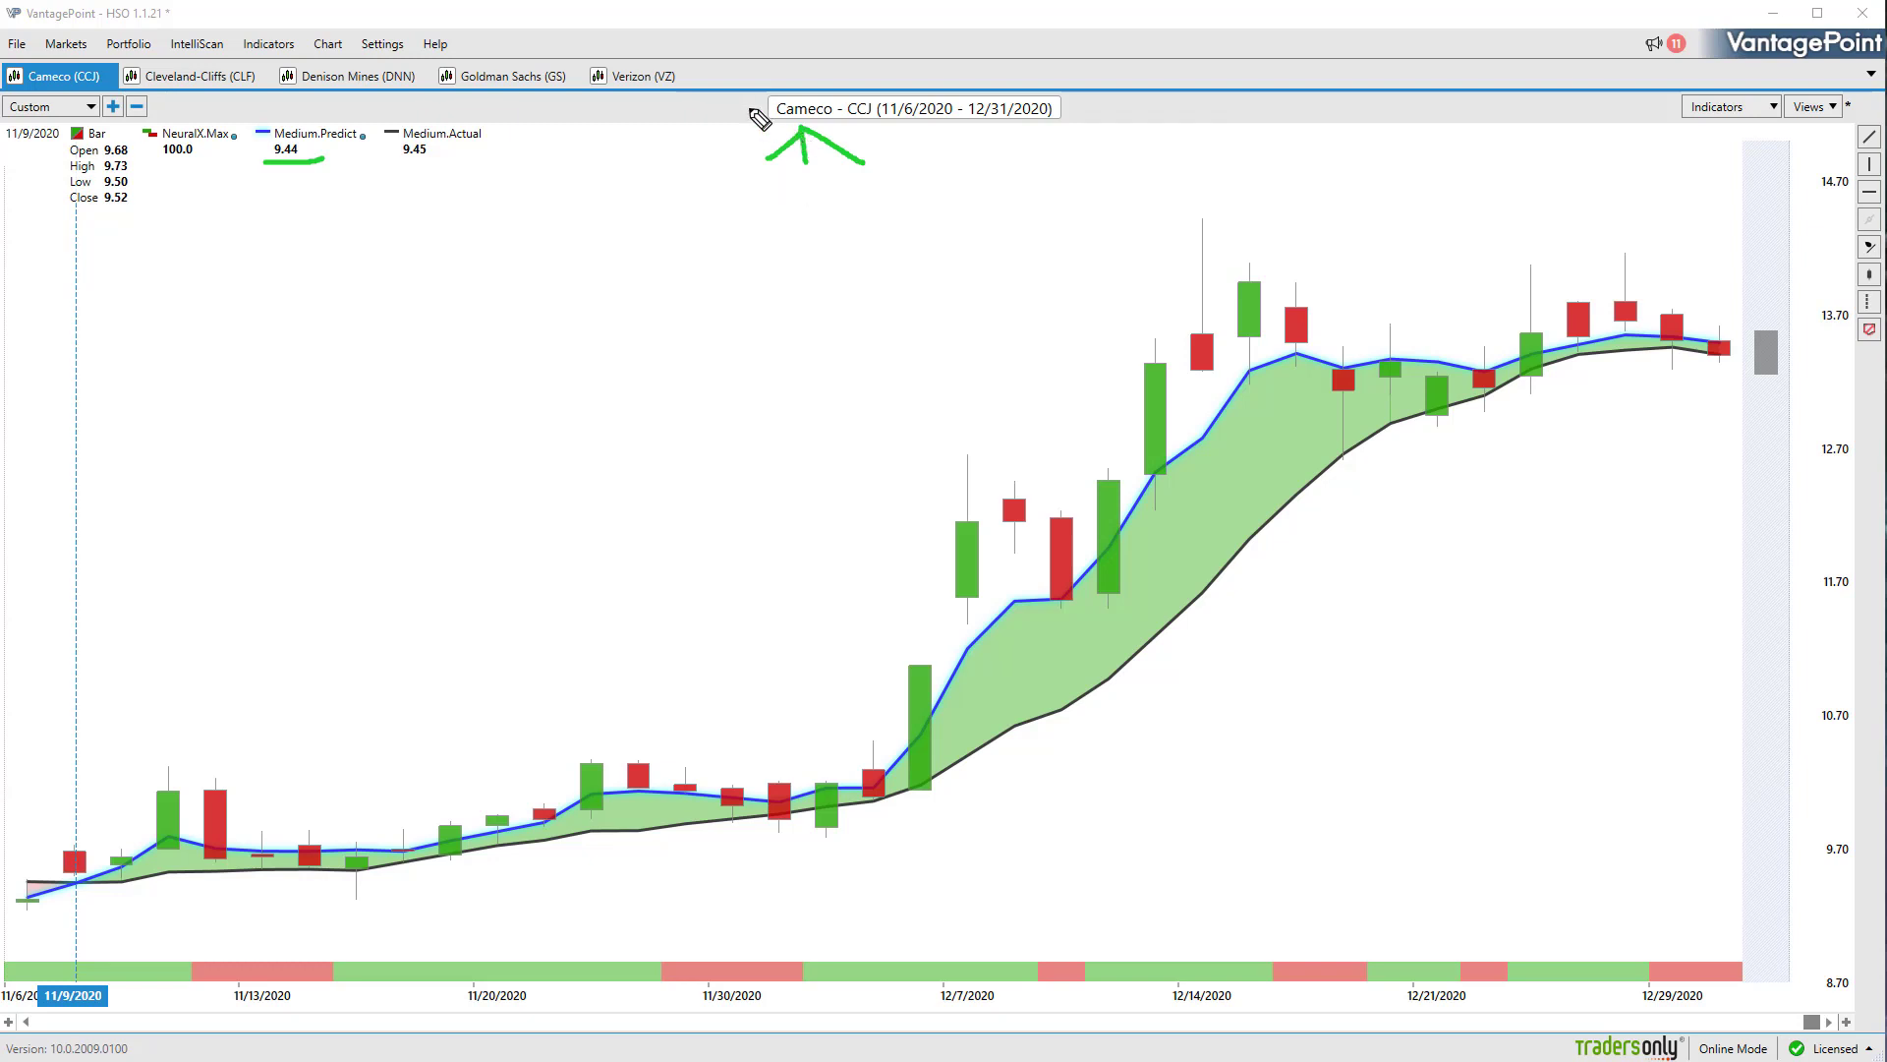
left_click_drag(741, 102, 750, 123)
left_click_drag(738, 112, 761, 112)
left_click_drag(720, 178, 728, 206)
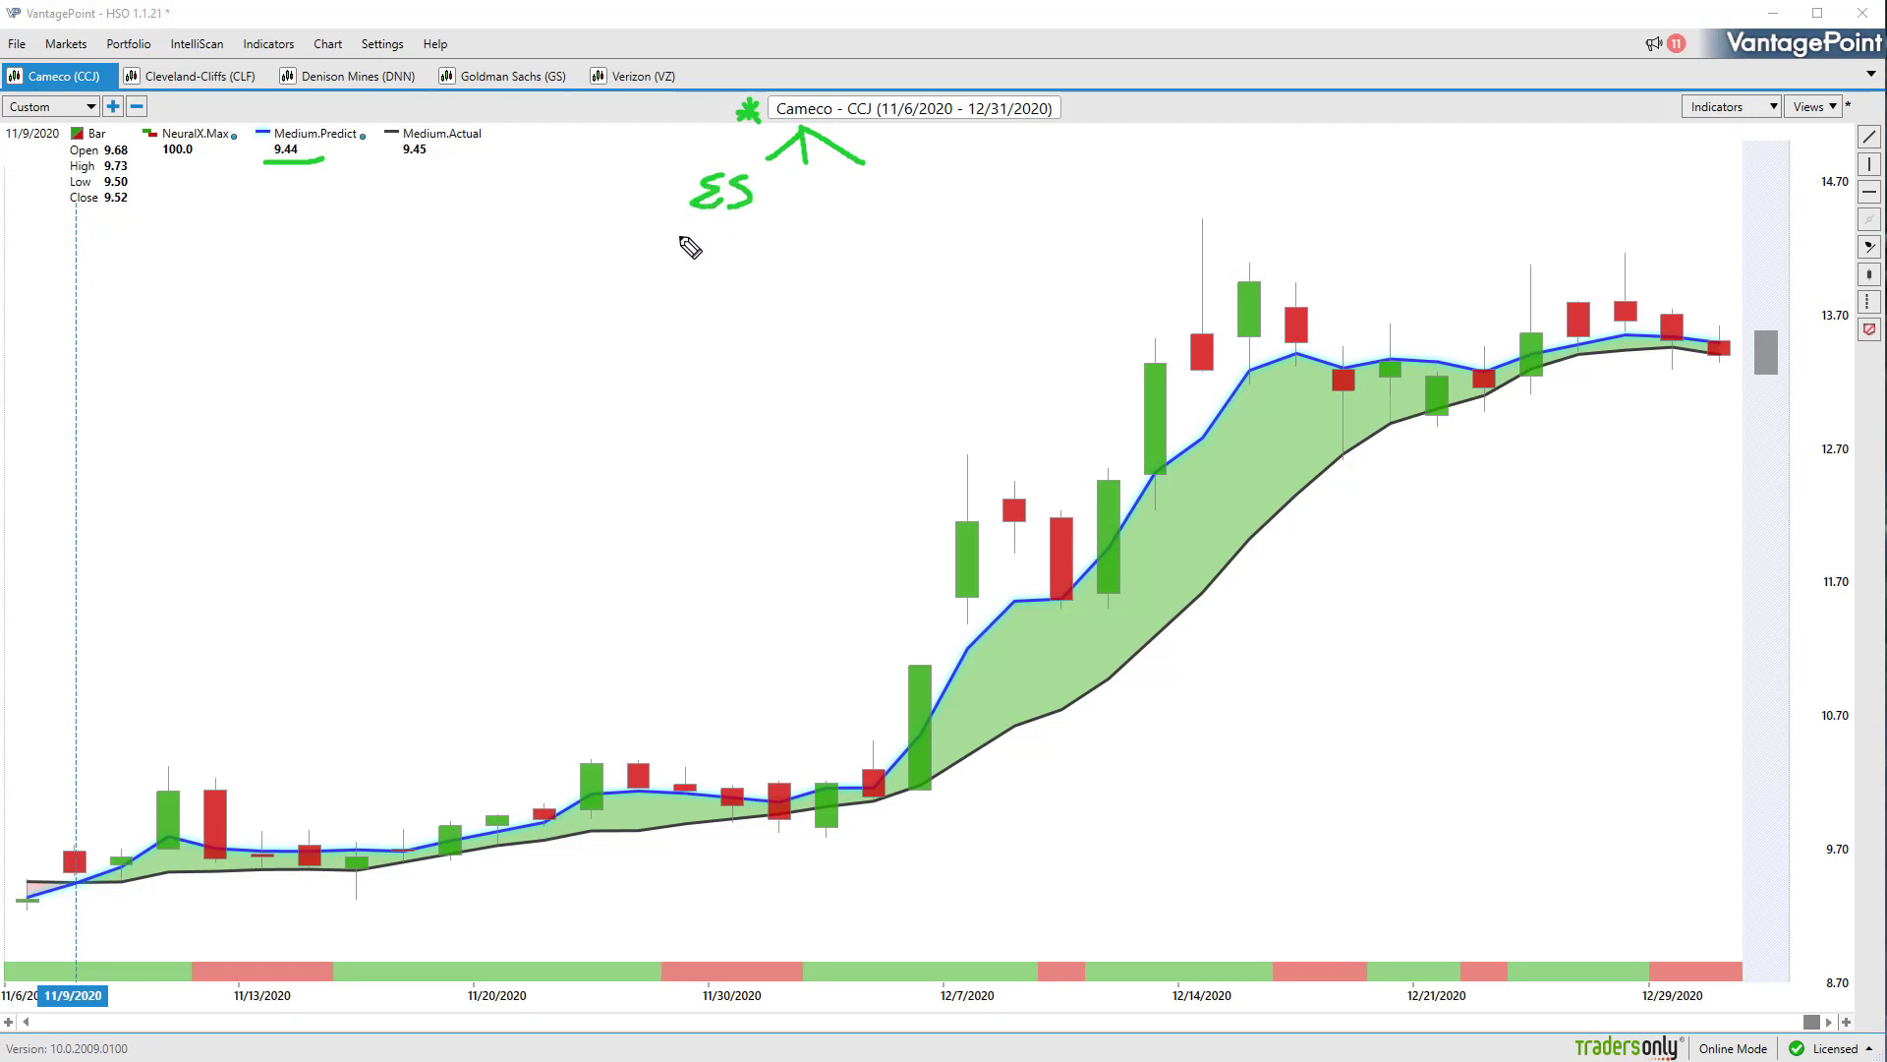
mouse_move(681, 239)
left_mouse_down()
mouse_move(667, 262)
mouse_move(729, 247)
left_mouse_up()
mouse_move(804, 199)
left_mouse_down()
mouse_move(781, 226)
mouse_move(826, 209)
mouse_move(809, 229)
left_mouse_up()
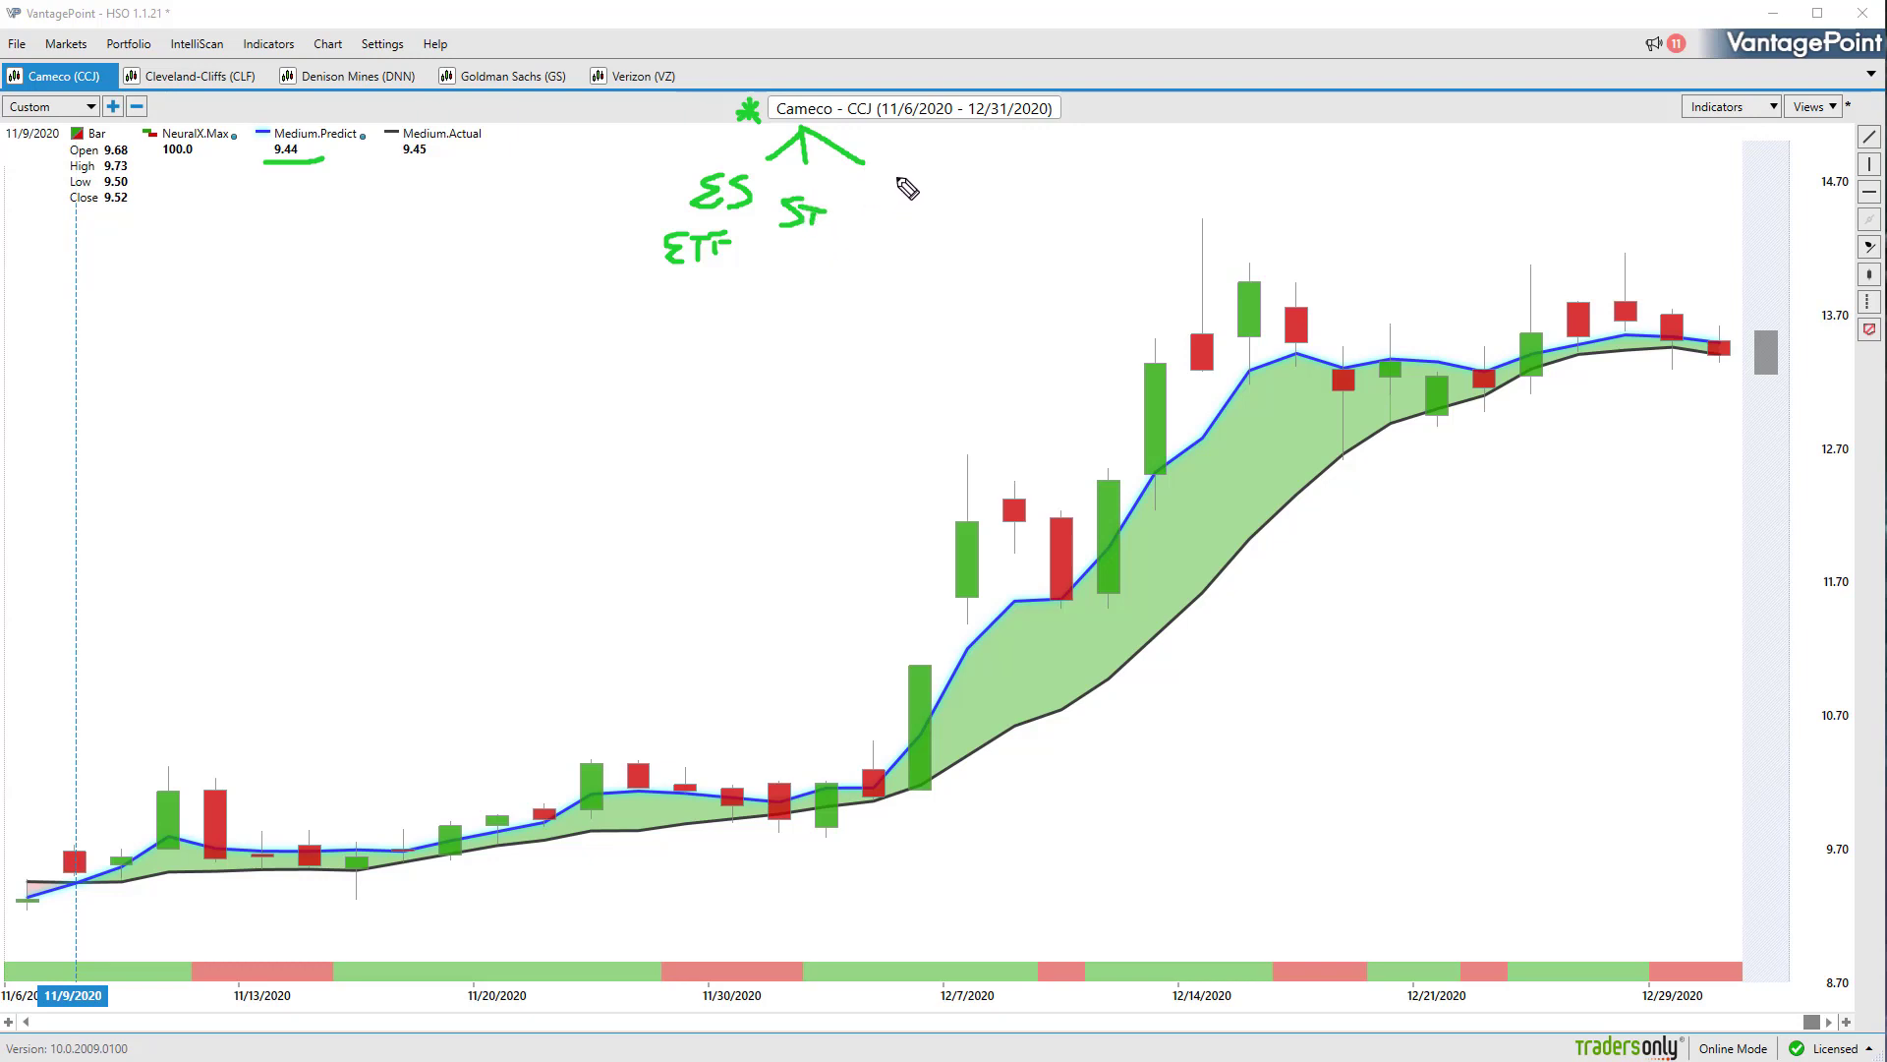
mouse_move(911, 178)
left_mouse_down()
mouse_move(881, 201)
mouse_move(870, 261)
mouse_move(894, 267)
mouse_move(889, 251)
left_mouse_up()
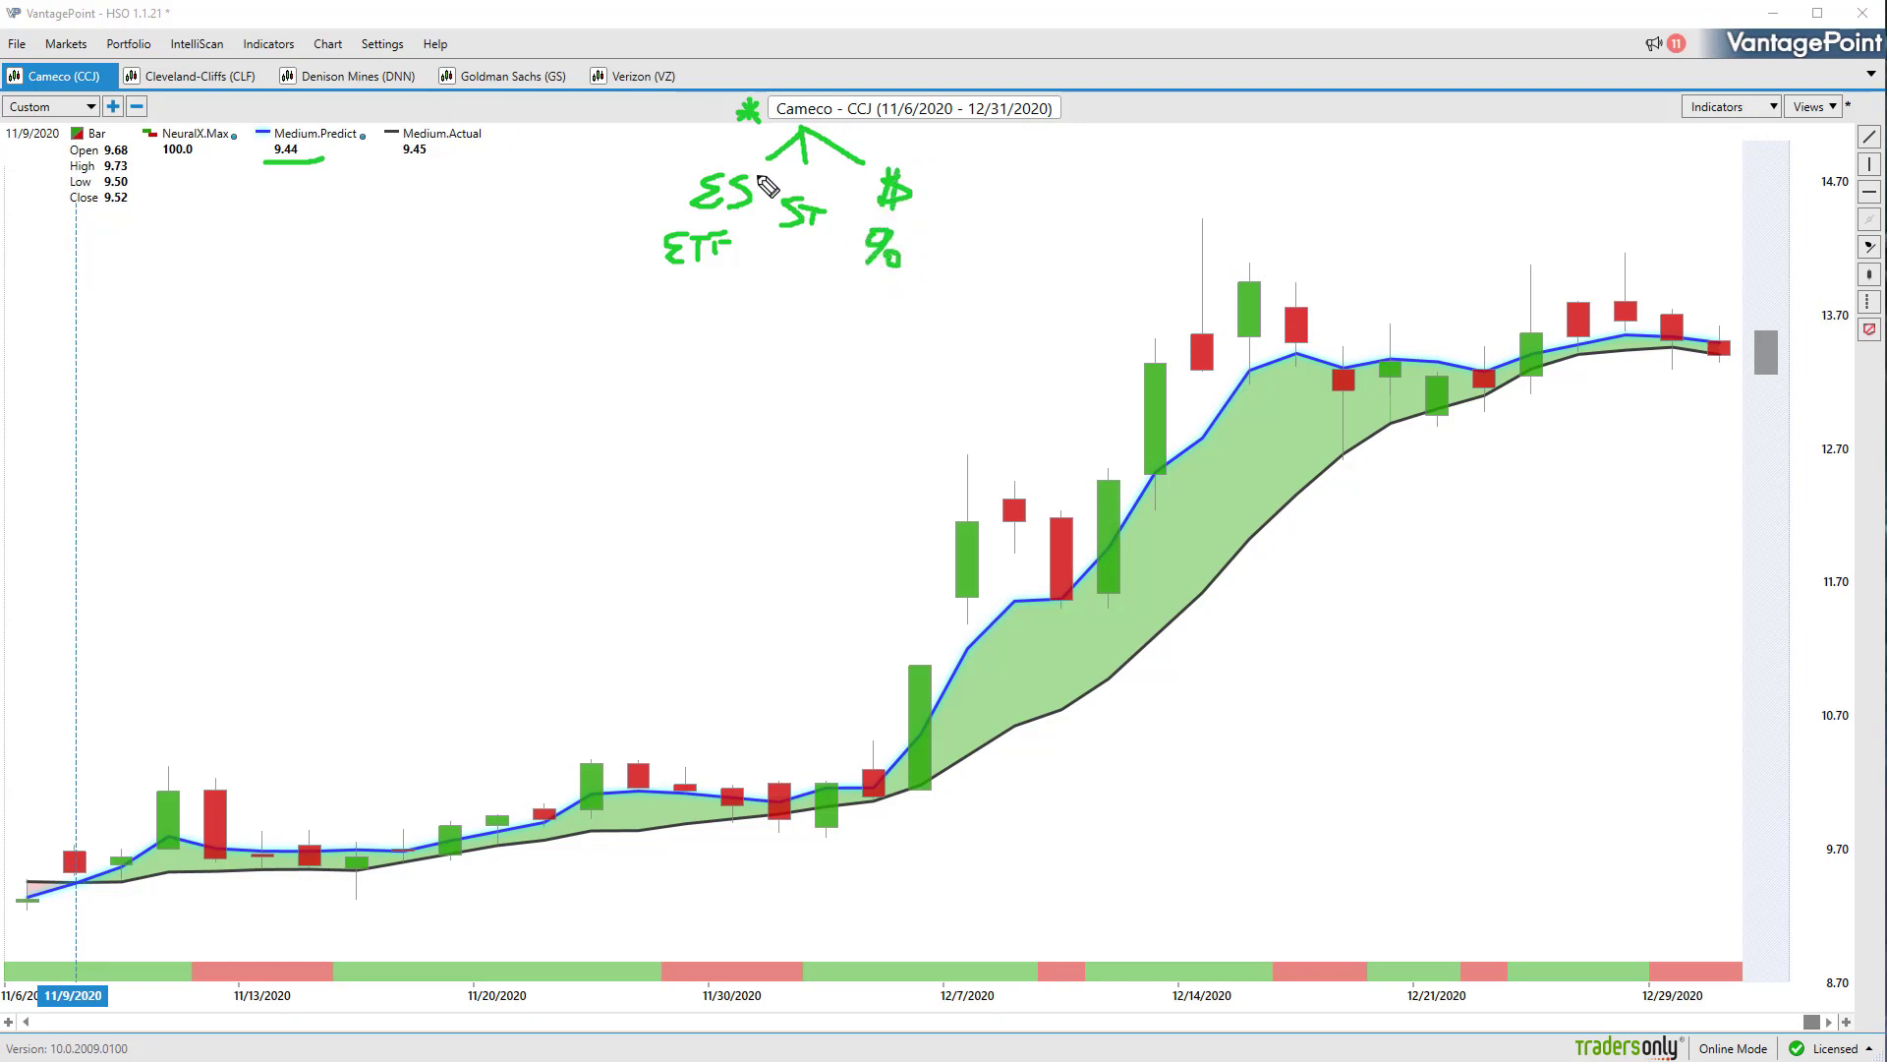
mouse_move(984, 174)
left_mouse_down()
mouse_move(985, 212)
mouse_move(1063, 171)
left_mouse_up()
left_click_drag(981, 221, 1032, 215)
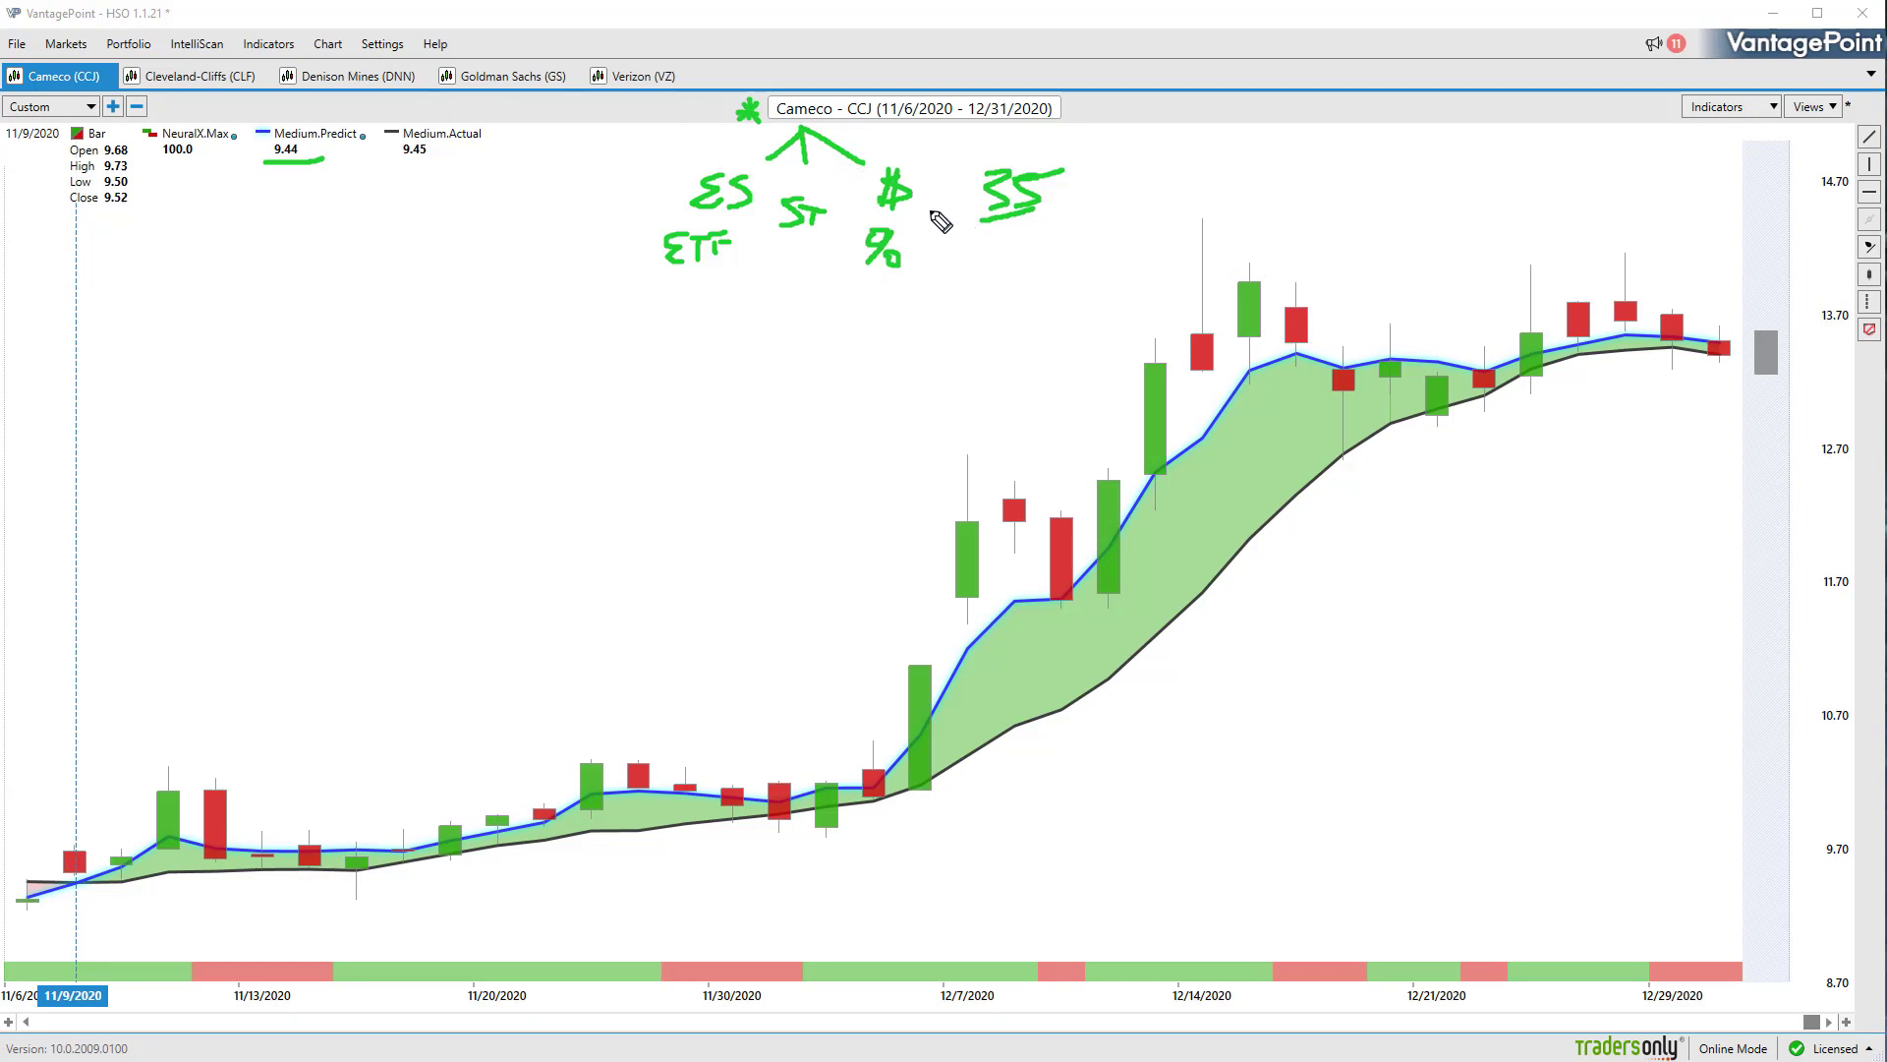
key("e")
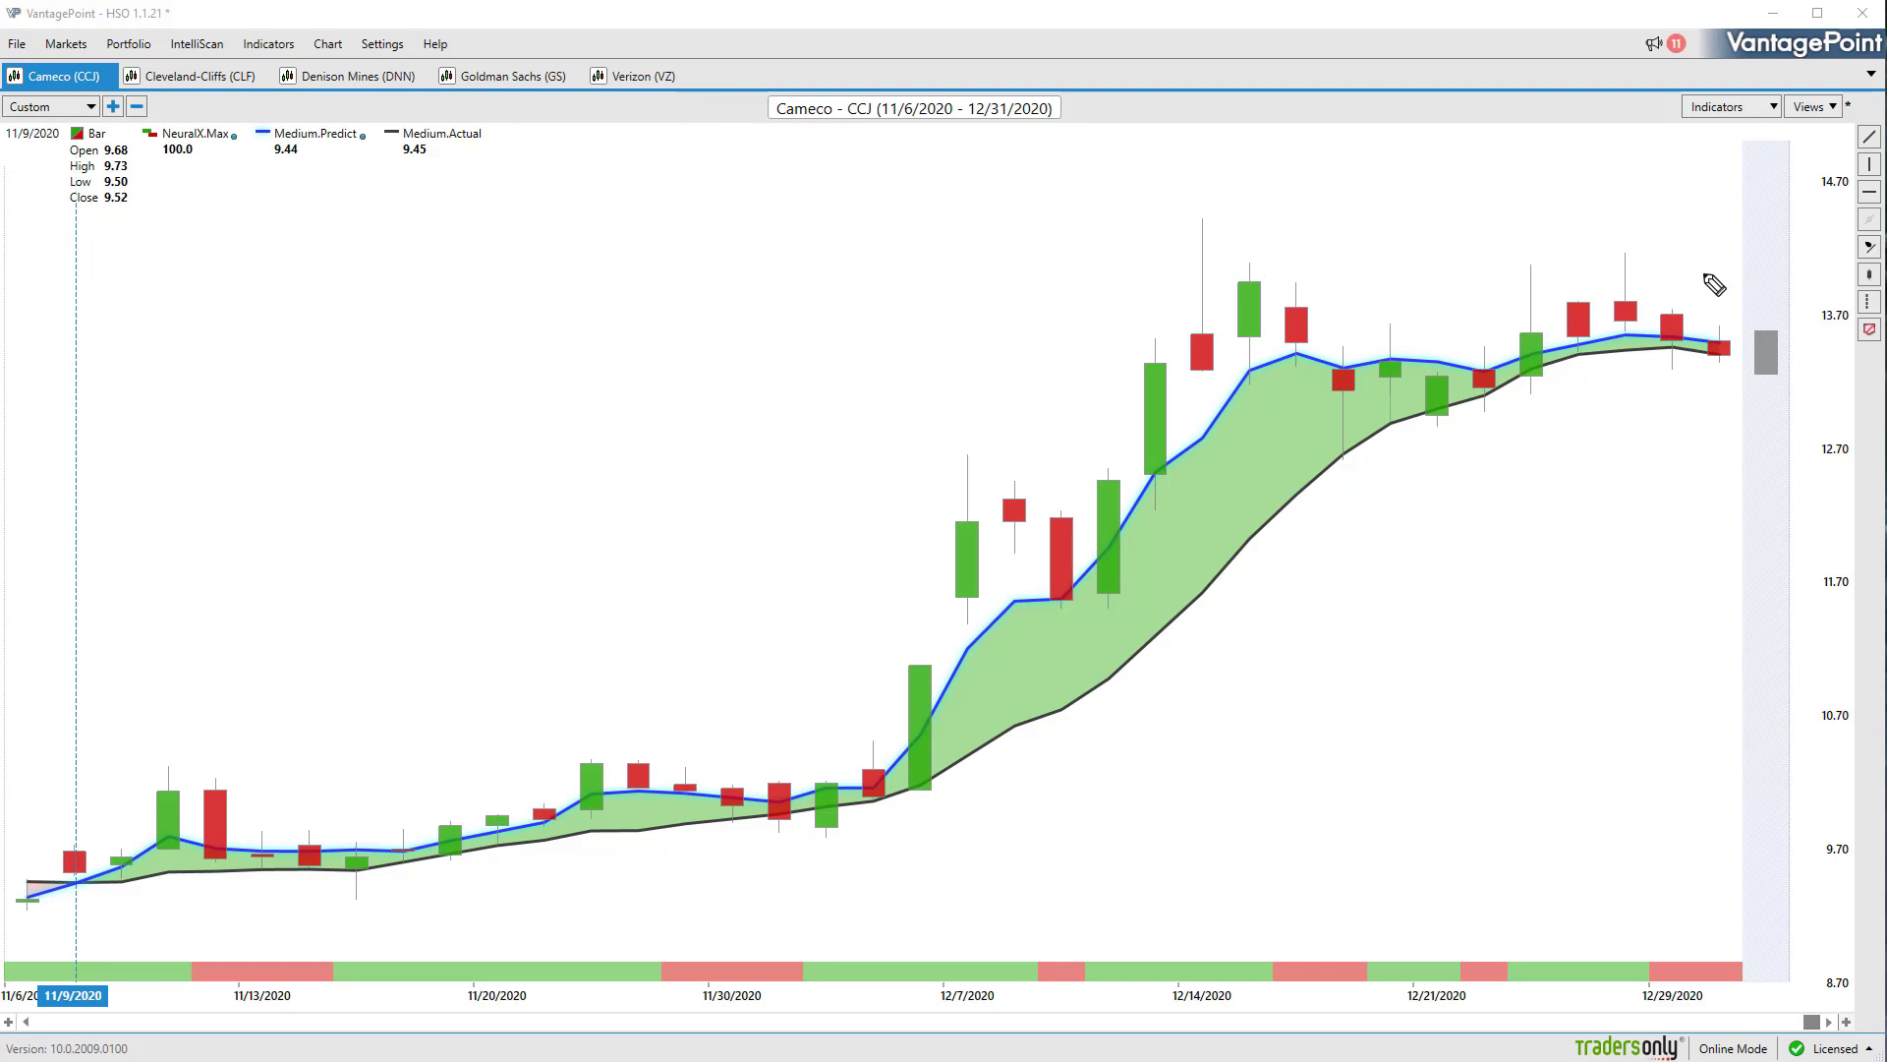
mouse_move(1690, 276)
left_mouse_down()
mouse_move(1810, 259)
mouse_move(1798, 303)
mouse_move(1755, 319)
mouse_move(1818, 315)
left_mouse_up()
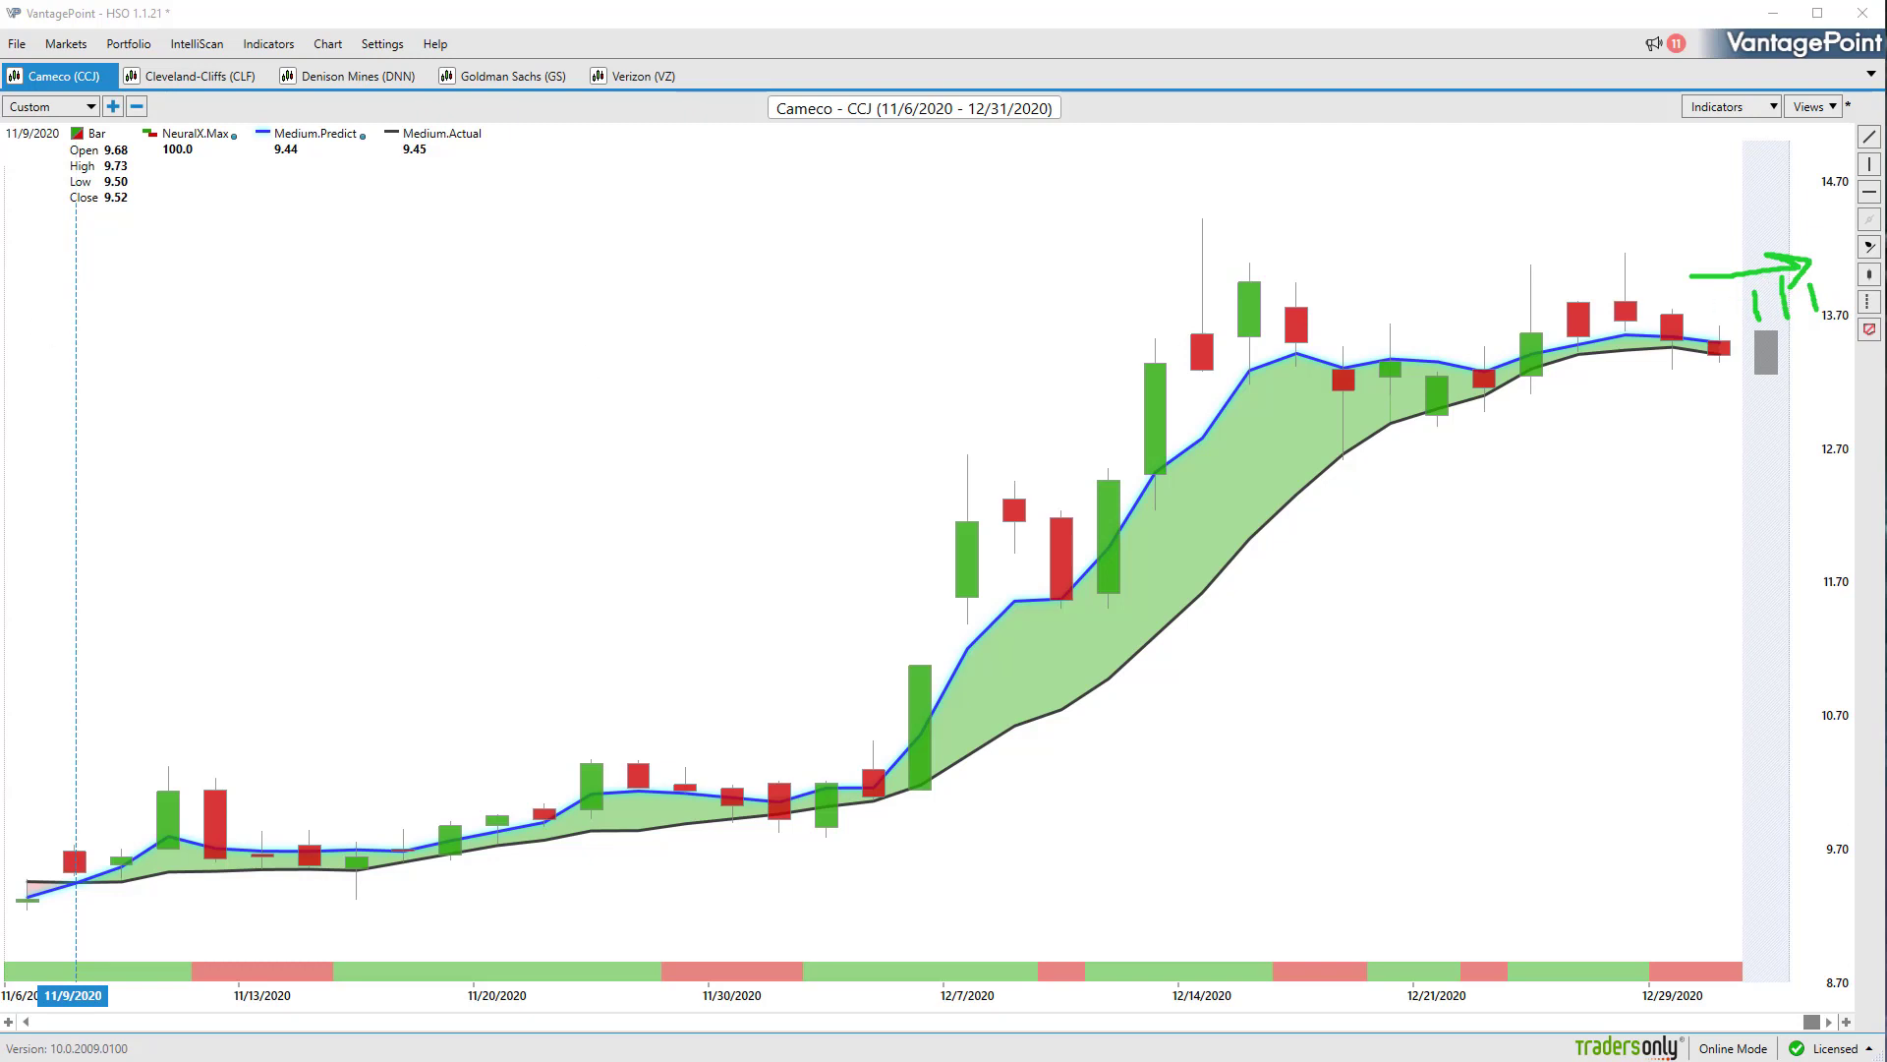
key("e")
mouse_move(1727, 303)
left_mouse_down()
mouse_move(1641, 318)
mouse_move(1659, 334)
left_mouse_up()
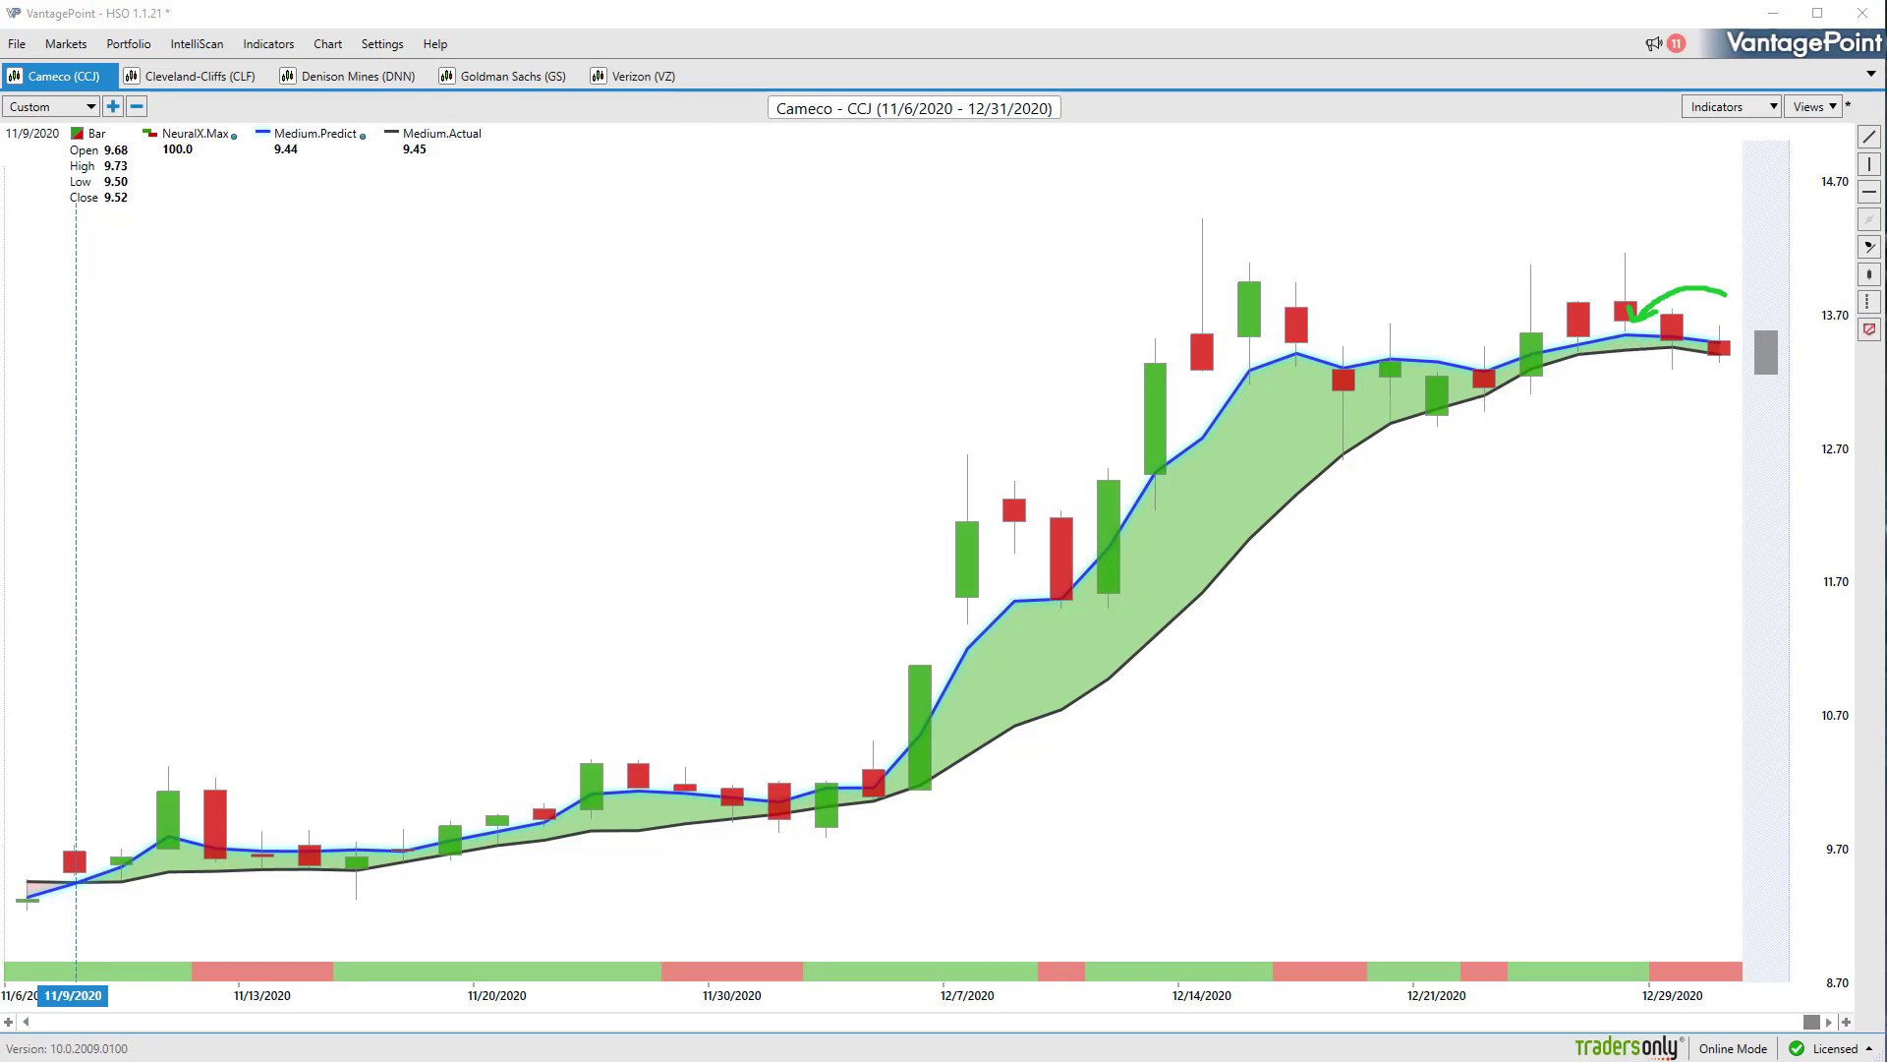
left_click_drag(72, 889, 359, 873)
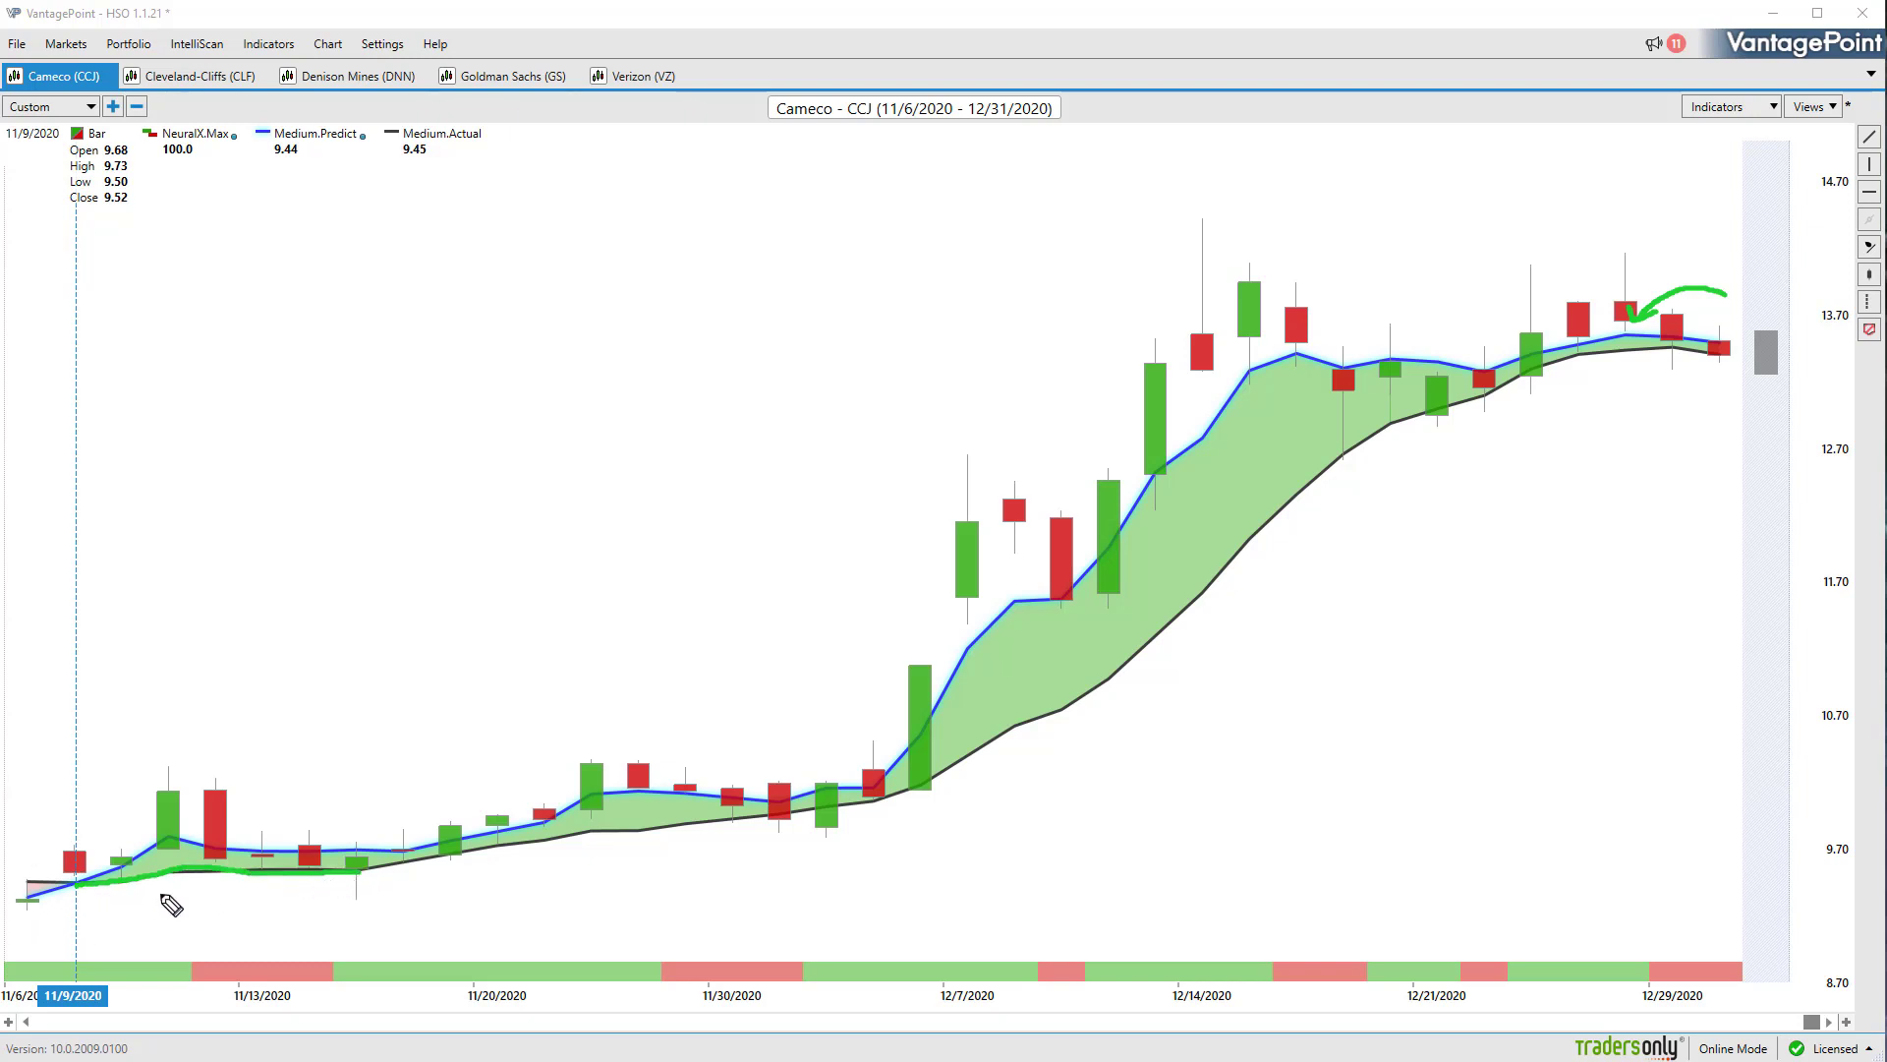
mouse_move(103, 896)
left_mouse_down()
mouse_move(78, 882)
mouse_move(116, 855)
mouse_move(91, 876)
mouse_move(89, 802)
left_mouse_up()
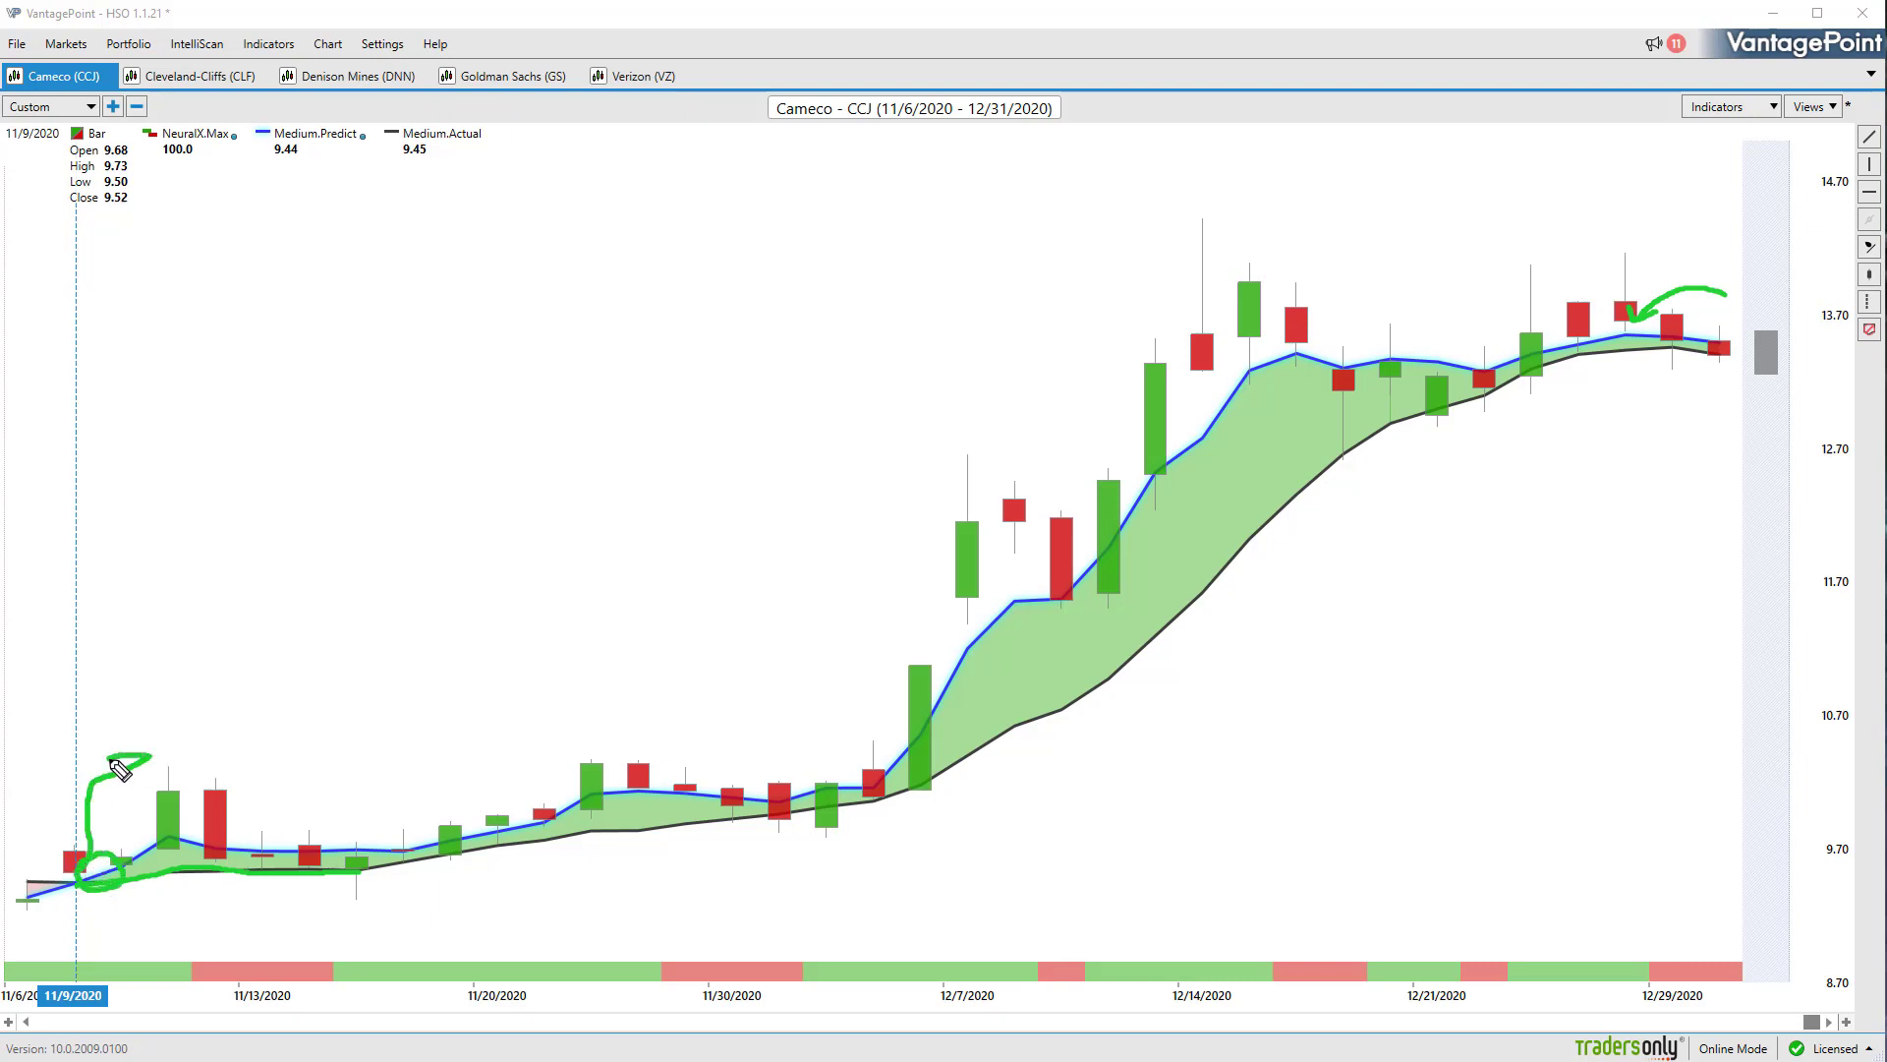
left_click_drag(119, 769, 126, 798)
Clear the ink, circle the early-November candle and draw a plus below it
key("Escape")
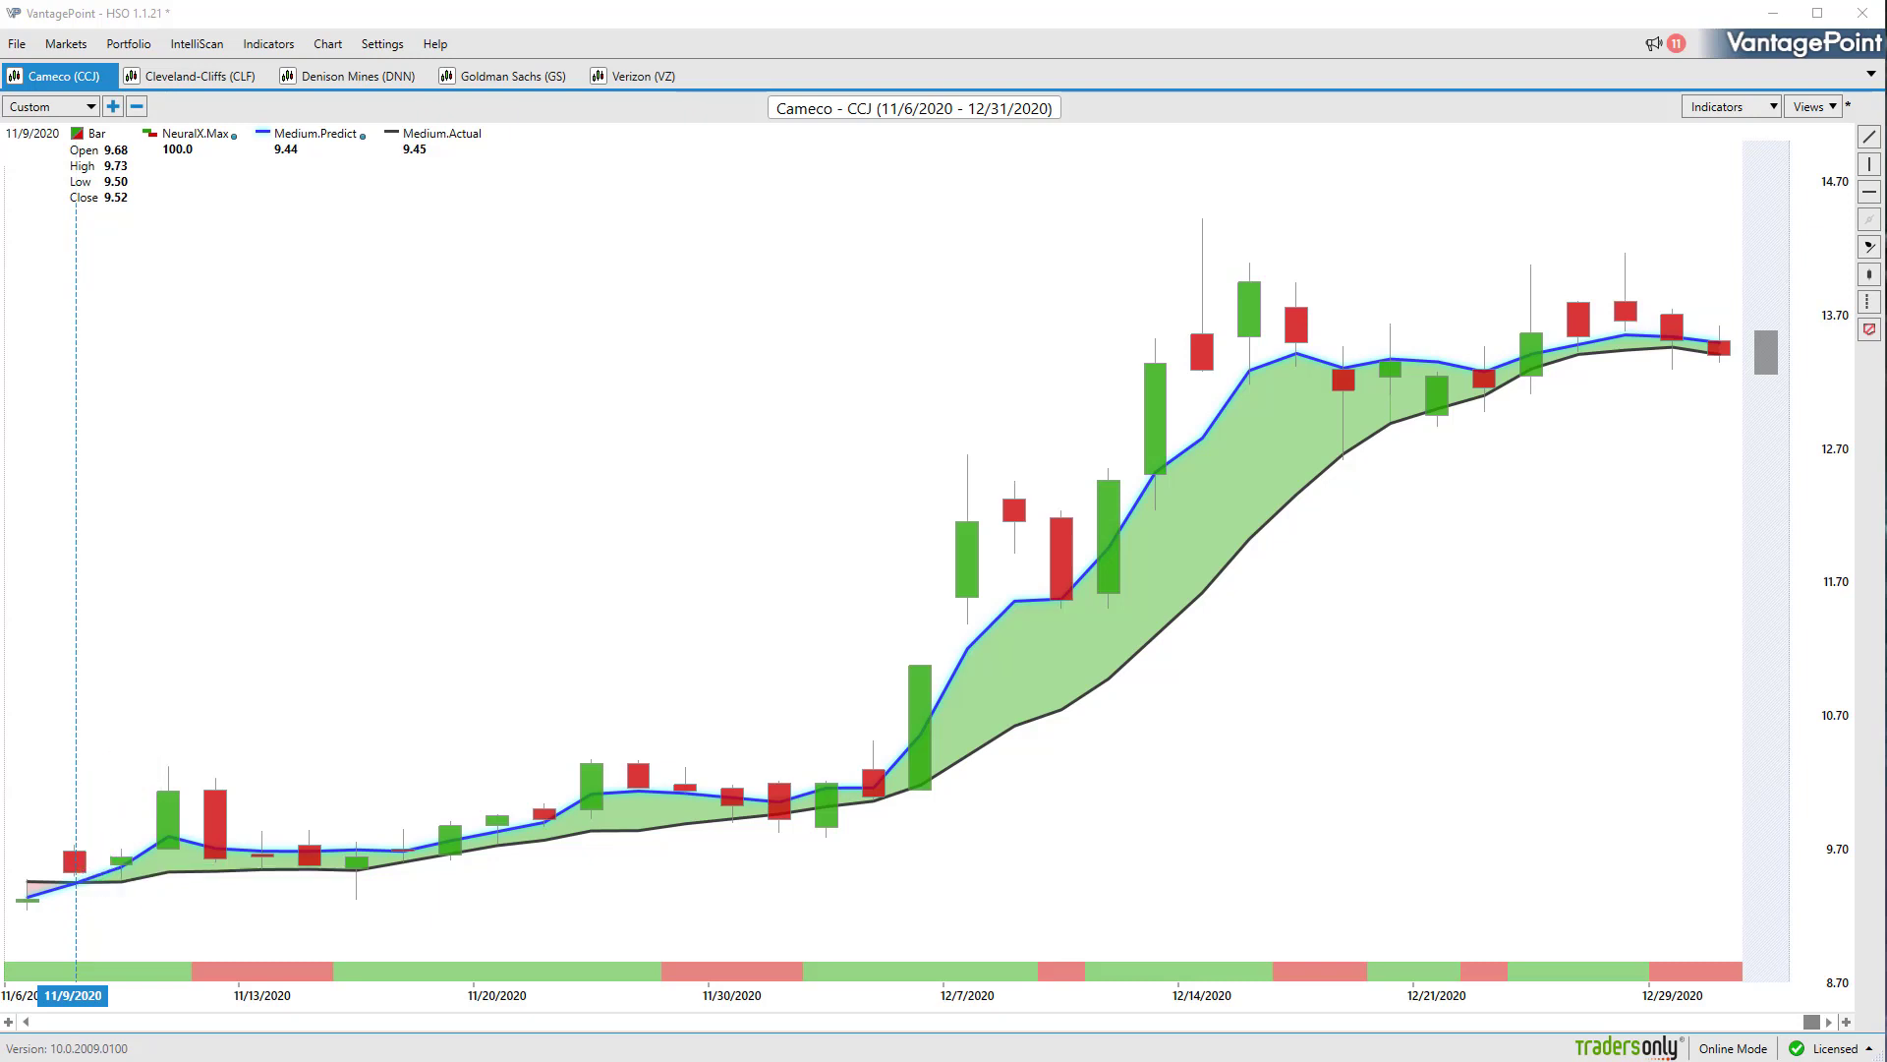
left_click_drag(106, 850, 109, 868)
left_click(159, 940)
left_click_drag(171, 932, 221, 989)
Mark the colour bar, draw plus and minus signs and write a figure beside the arrow
mouse_move(1706, 953)
left_mouse_down()
mouse_move(1781, 944)
mouse_move(1758, 959)
left_mouse_up()
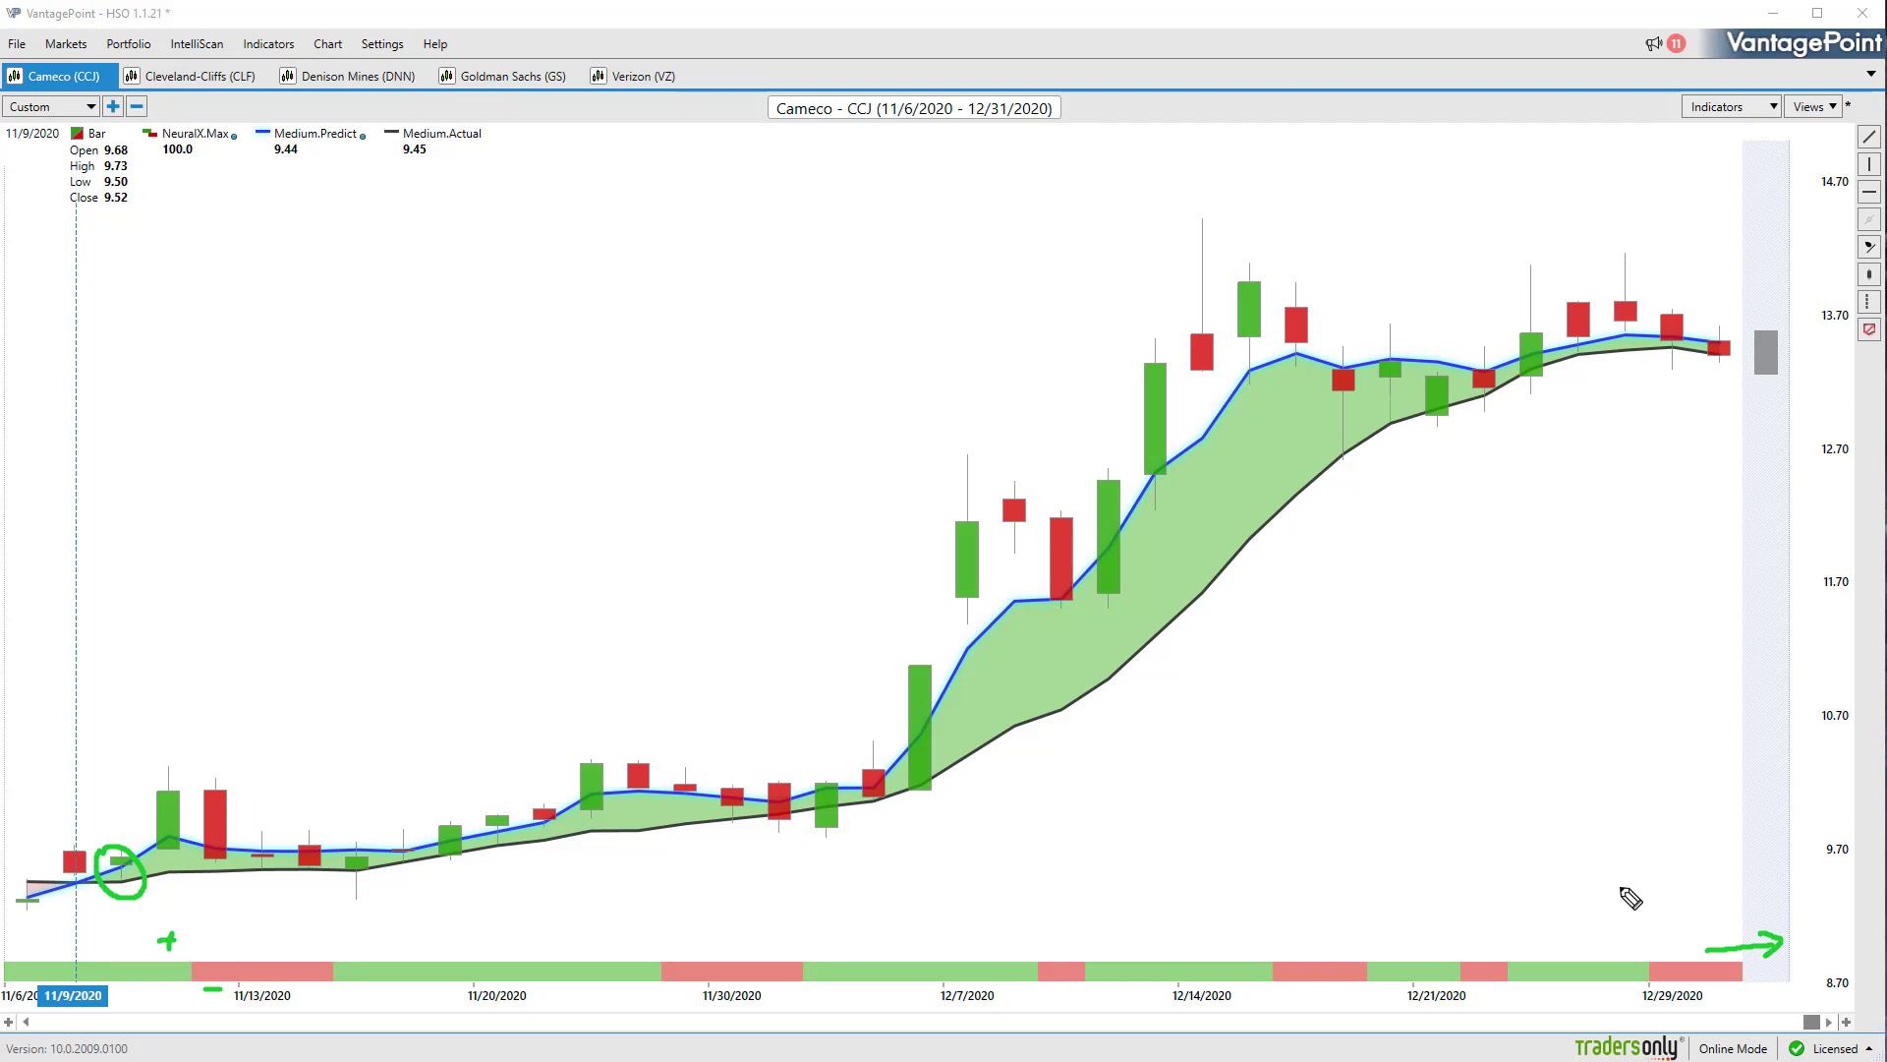
left_click_drag(1622, 882, 1642, 928)
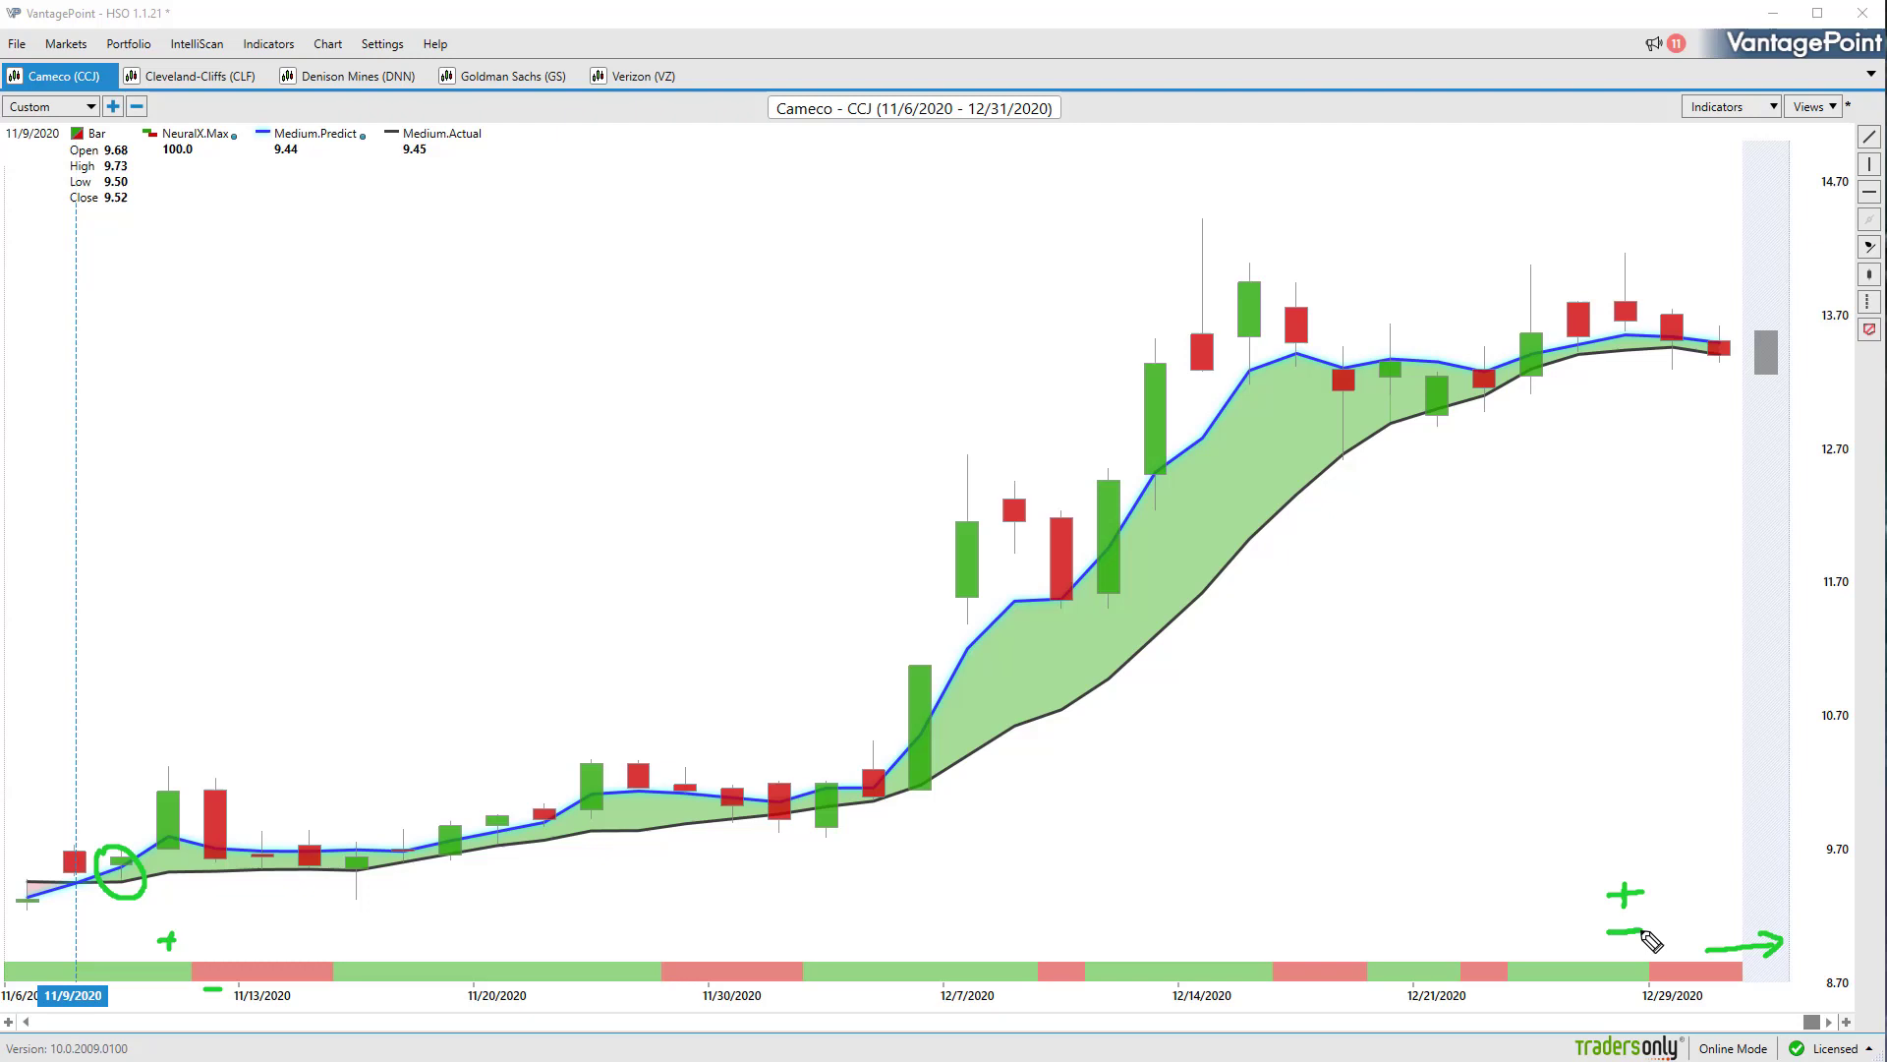
mouse_move(1711, 878)
left_mouse_down()
mouse_move(1728, 913)
mouse_move(1744, 873)
mouse_move(1759, 918)
mouse_move(1778, 917)
left_mouse_up()
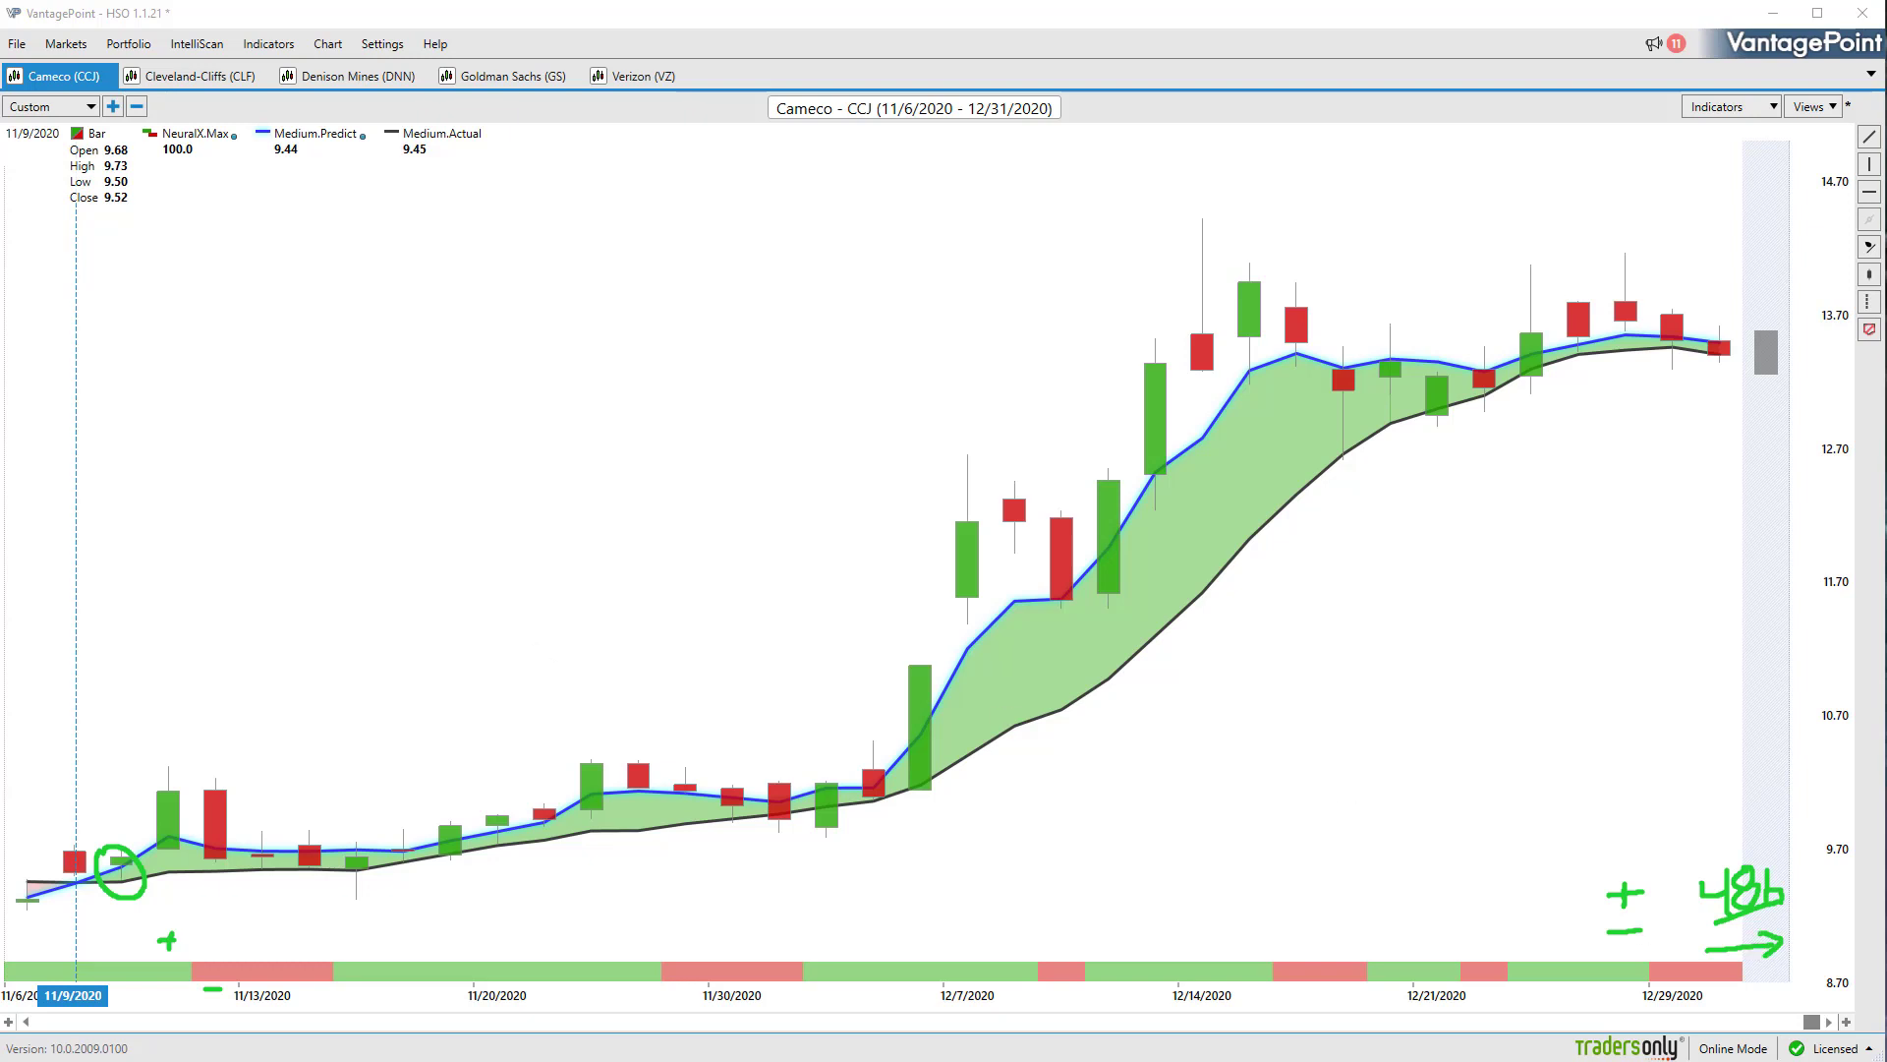
Clear the notes, underline Medium.Predict 9.44, circle the 11/10 candle and mark the colour band
key("e")
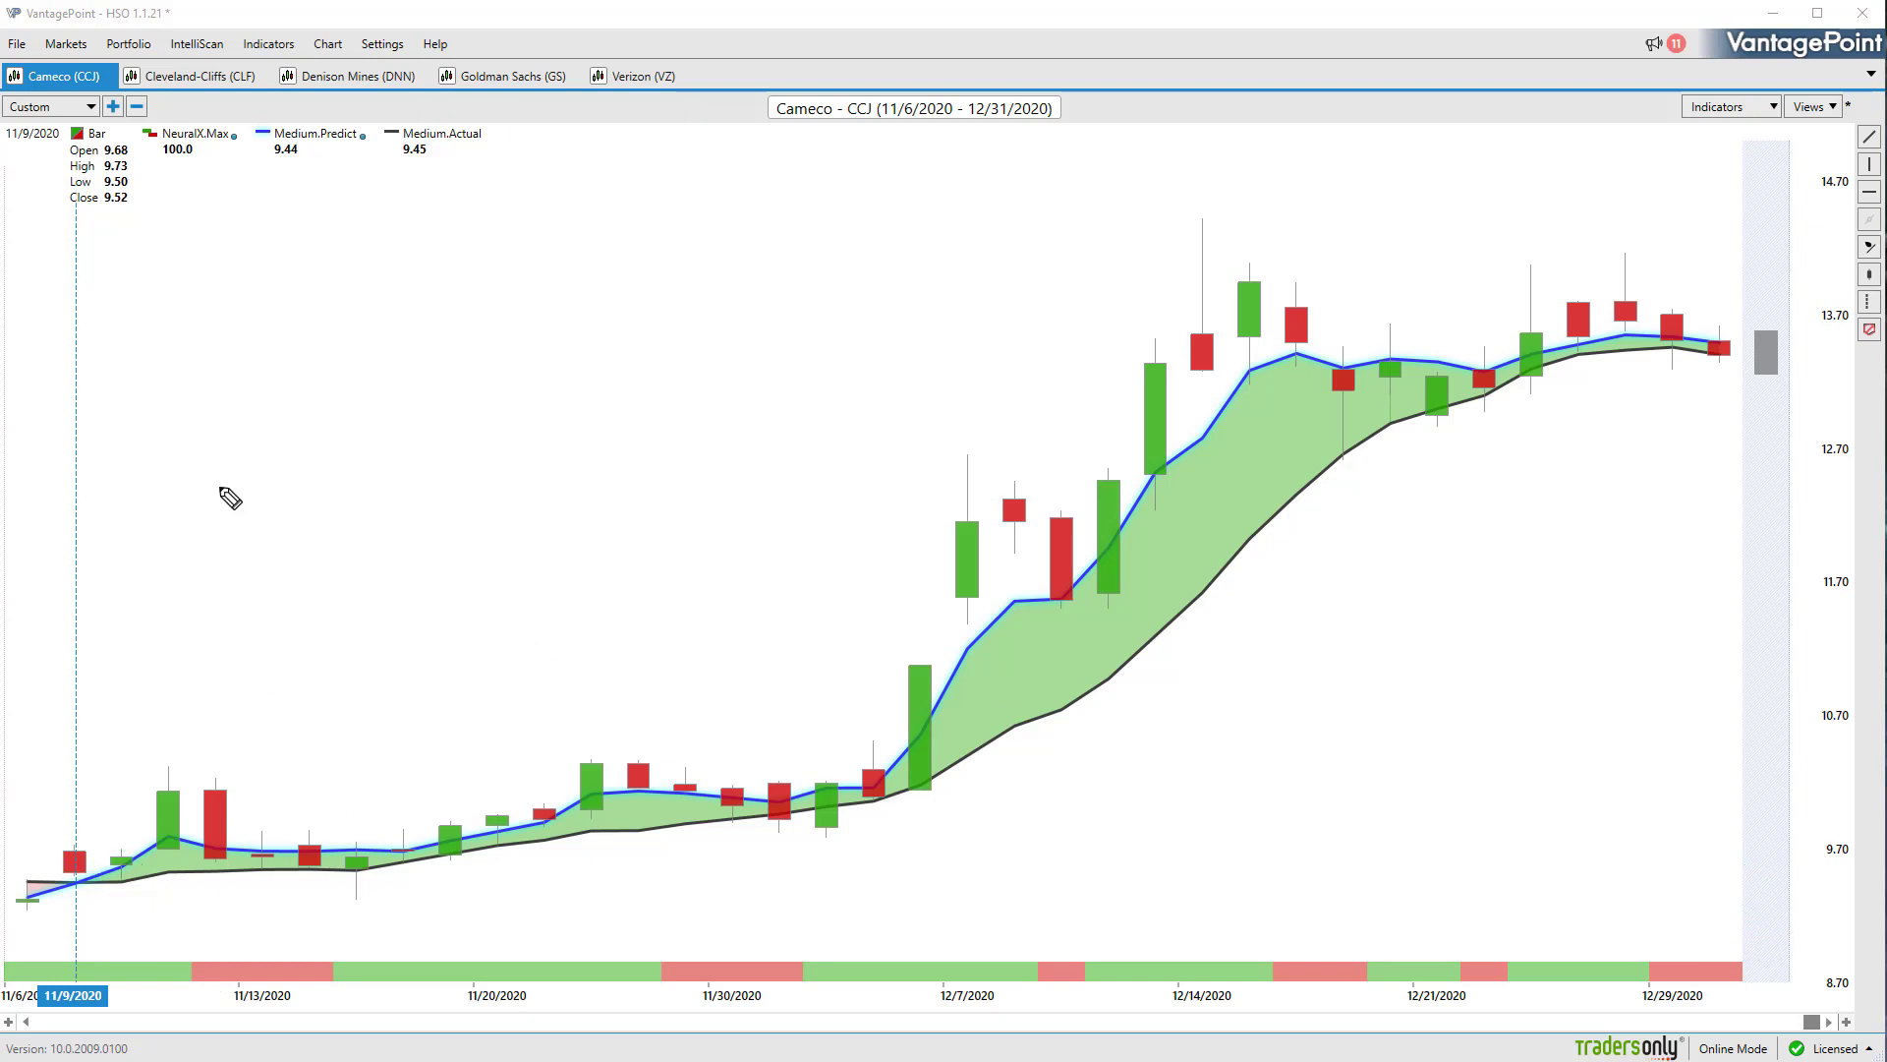
left_click_drag(290, 167, 260, 168)
left_click_drag(114, 867, 171, 756)
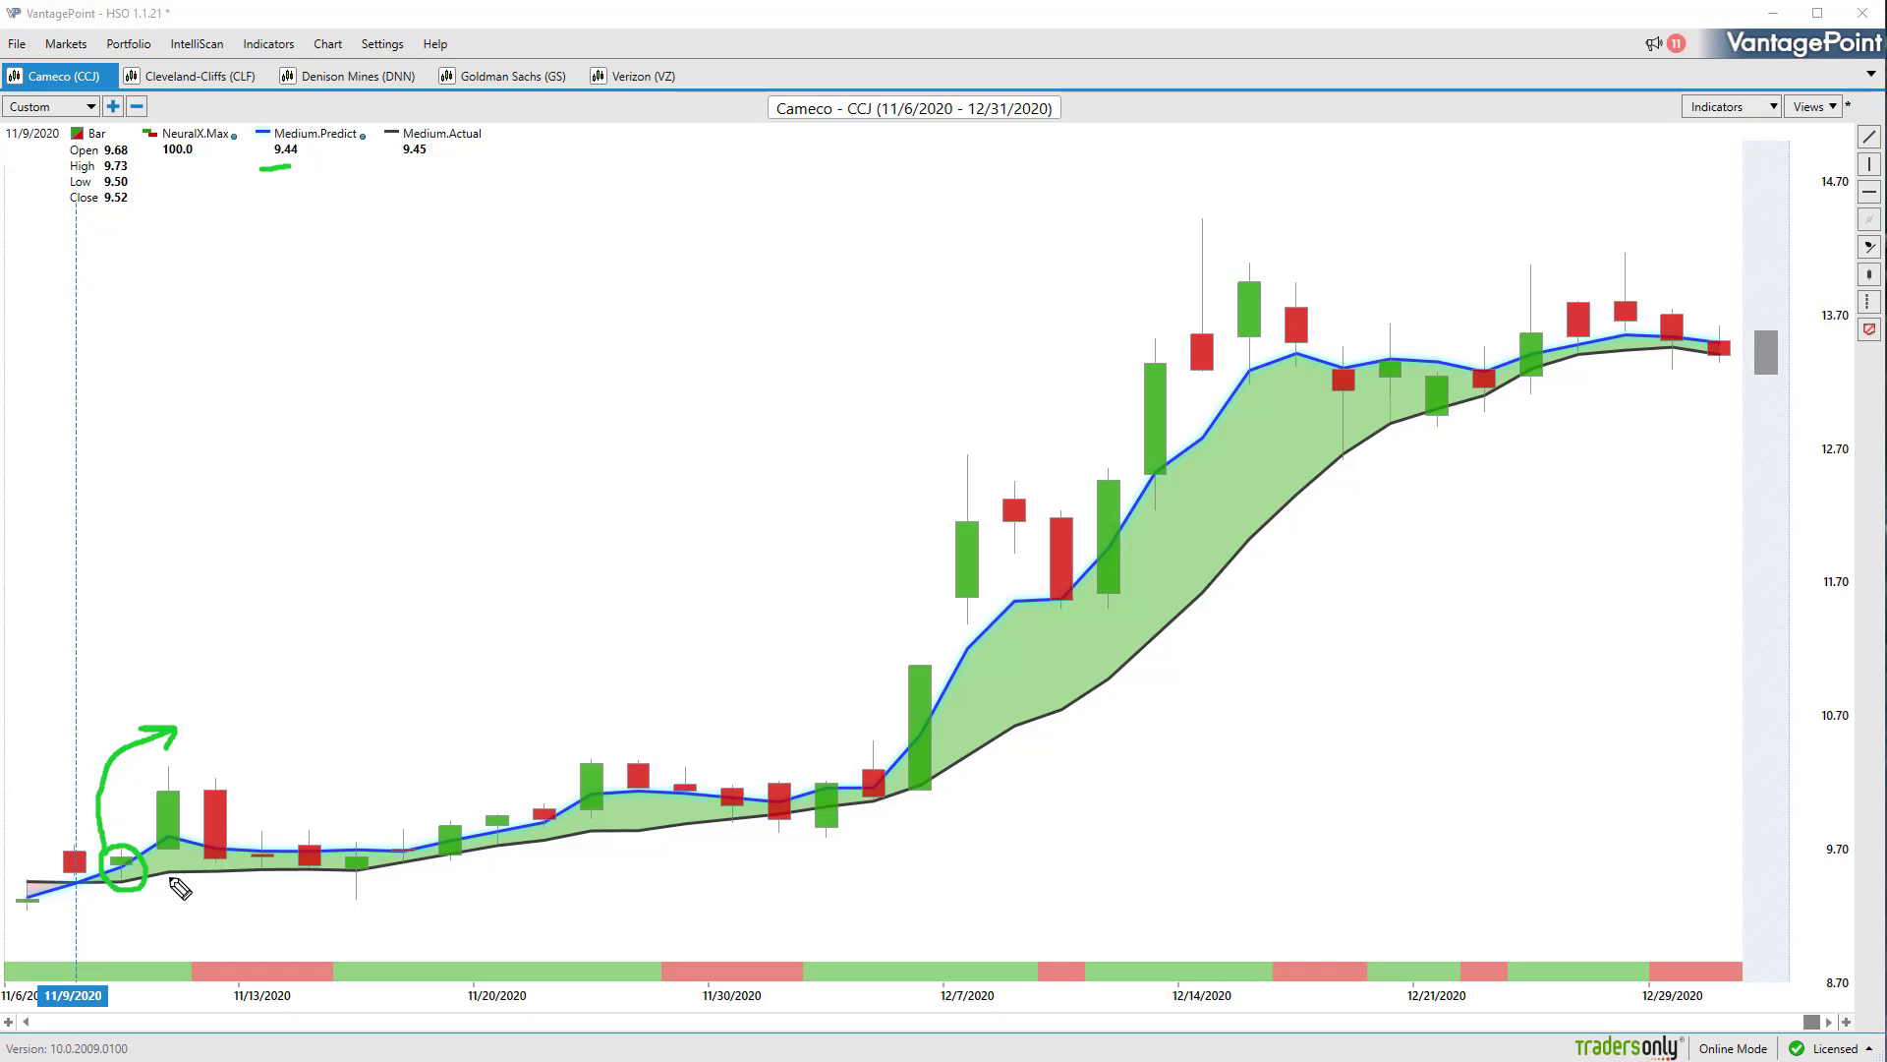
left_click_drag(204, 950, 220, 947)
left_click_drag(677, 940, 687, 940)
Sketch arrows around the forecast box, clear them, then draw an up arrow inside it
left_click_drag(1764, 278, 1766, 322)
left_click_drag(1753, 306, 1778, 306)
mouse_move(1760, 397)
left_mouse_down()
mouse_move(1779, 395)
mouse_move(1769, 432)
left_mouse_up()
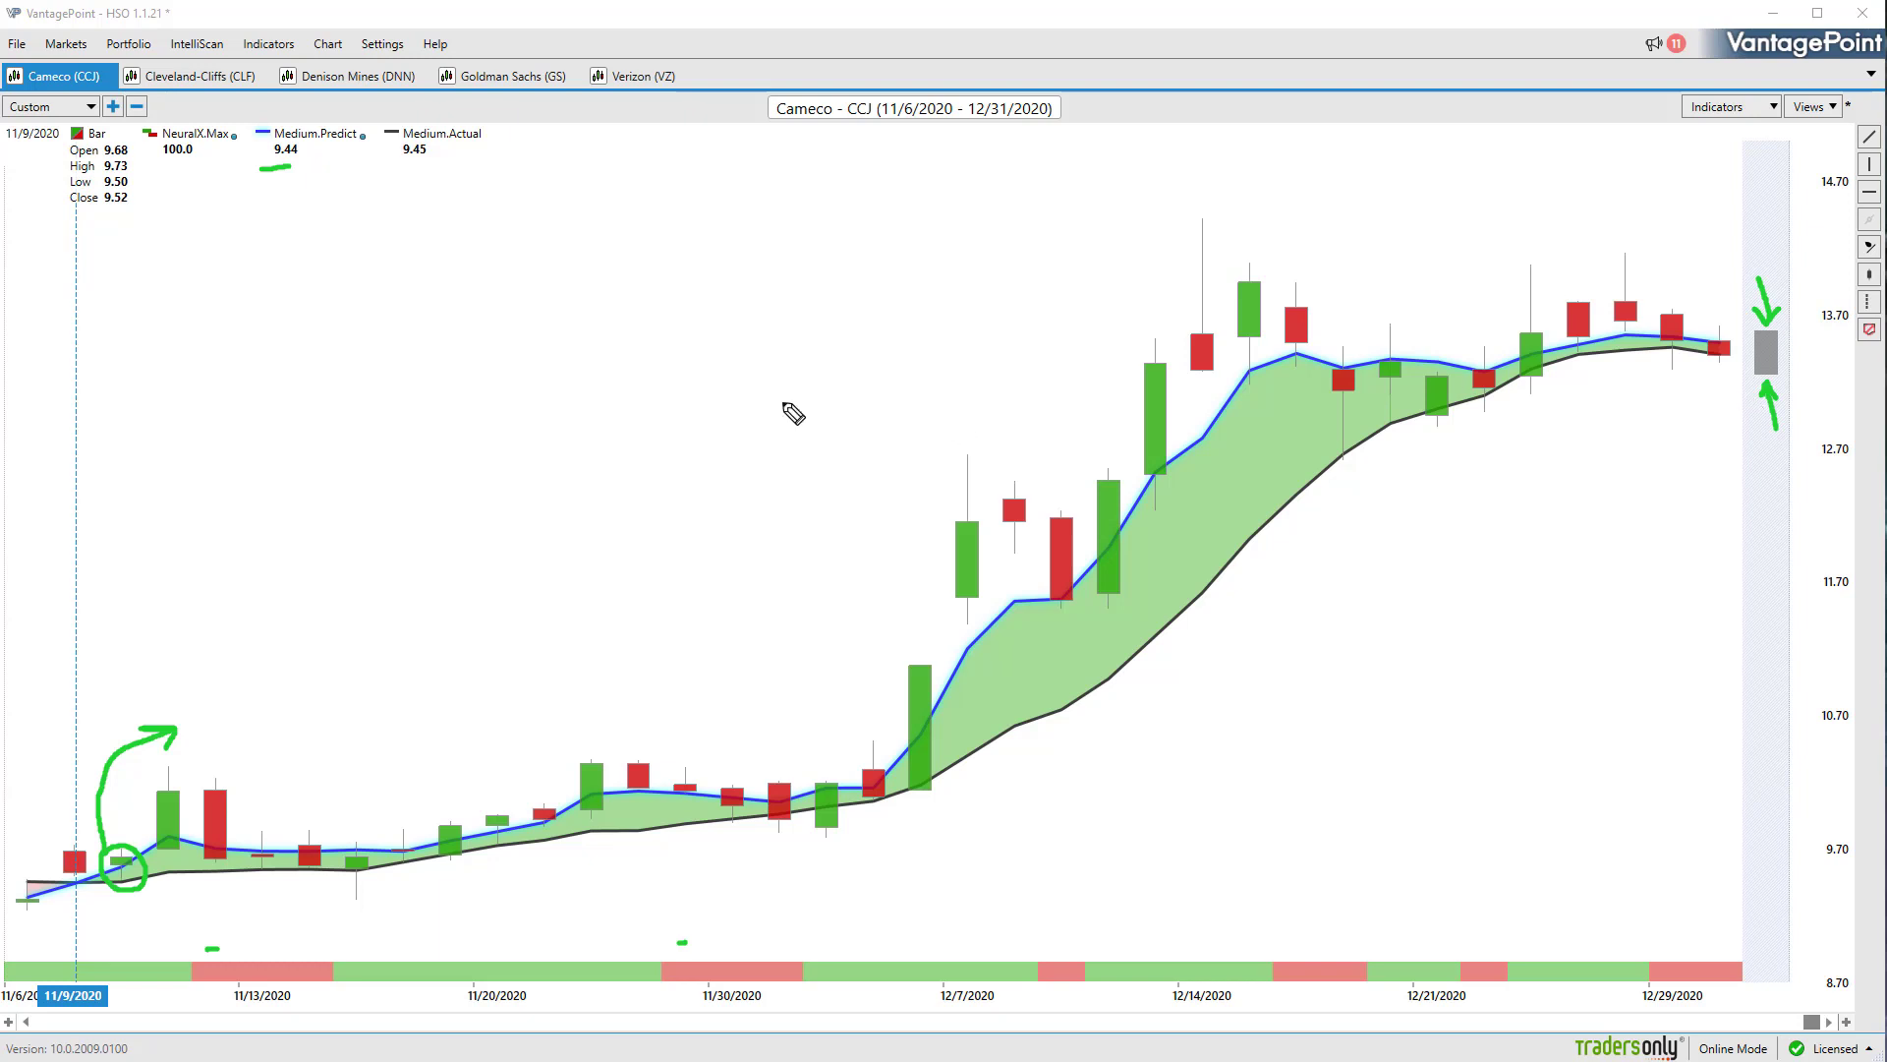
key("Escape")
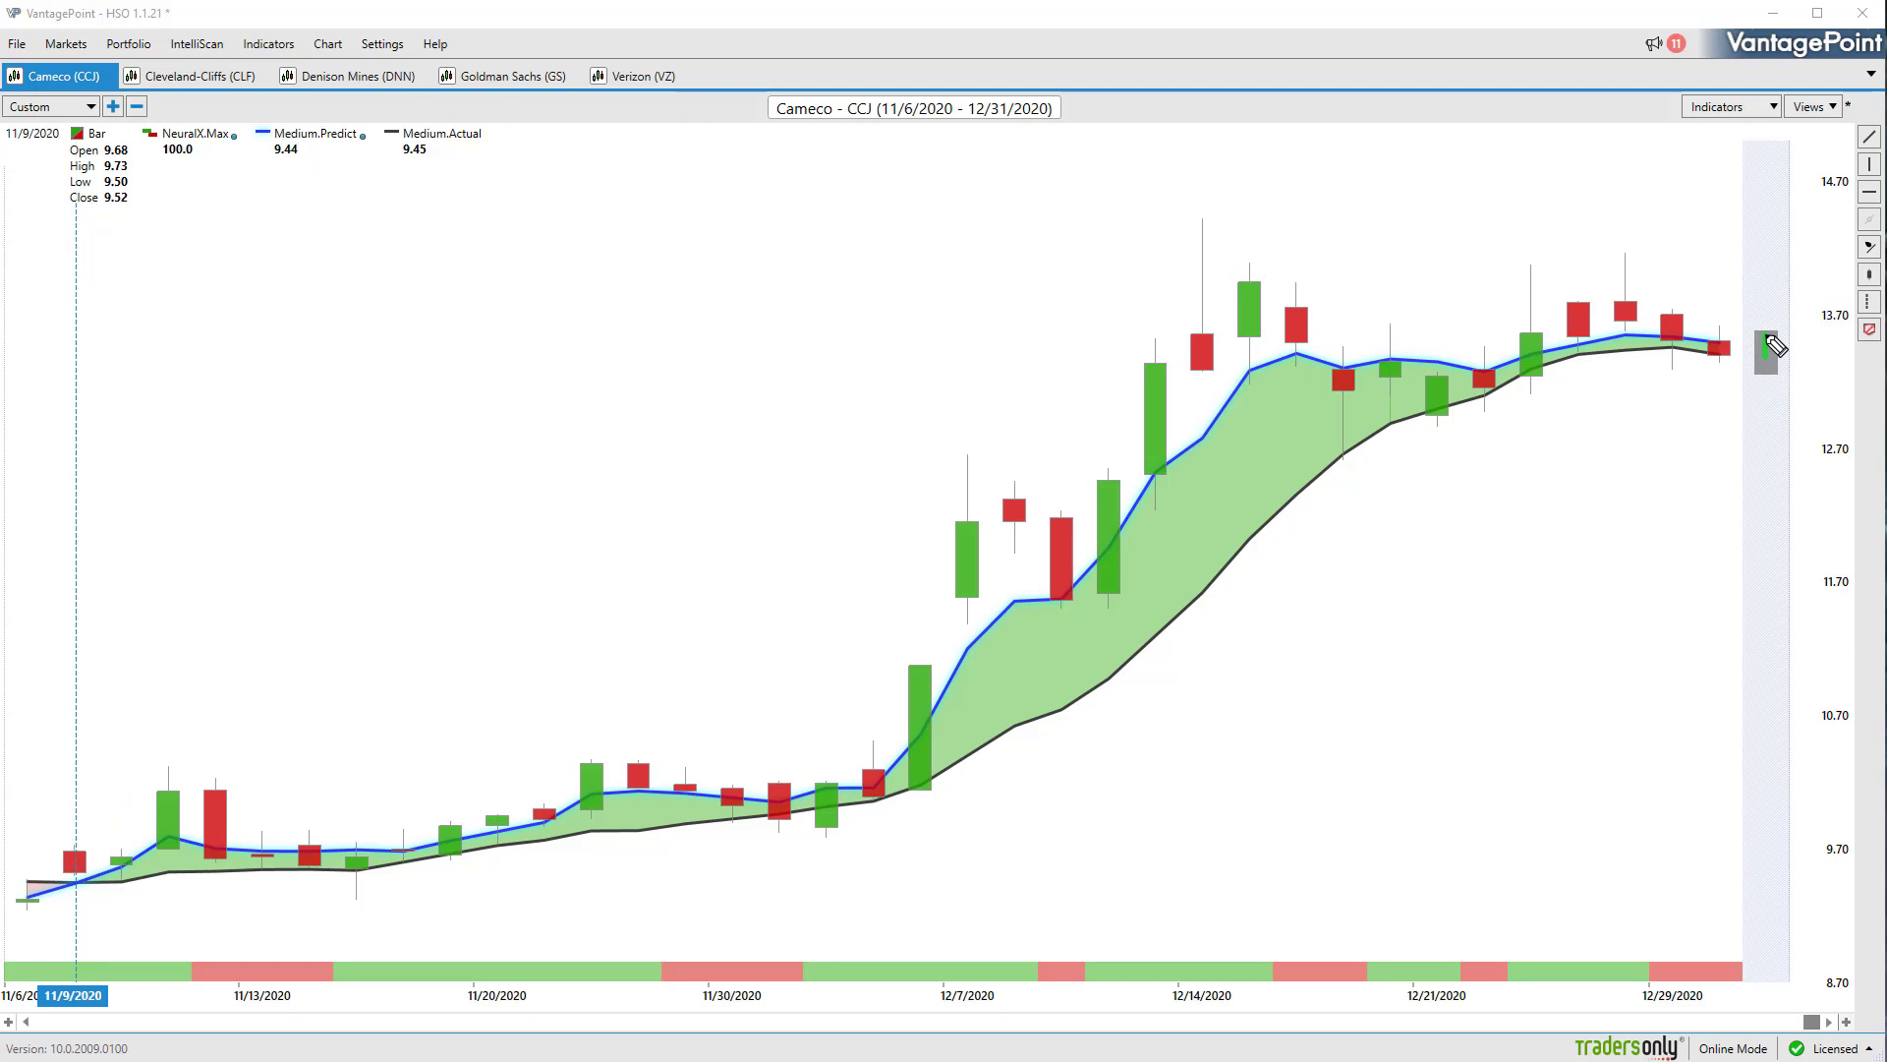
left_click_drag(1767, 374, 1766, 336)
Move the readout to 11/20, arrow the early candles and circle the 11/12 and 11/16 lows
left_click(487, 398)
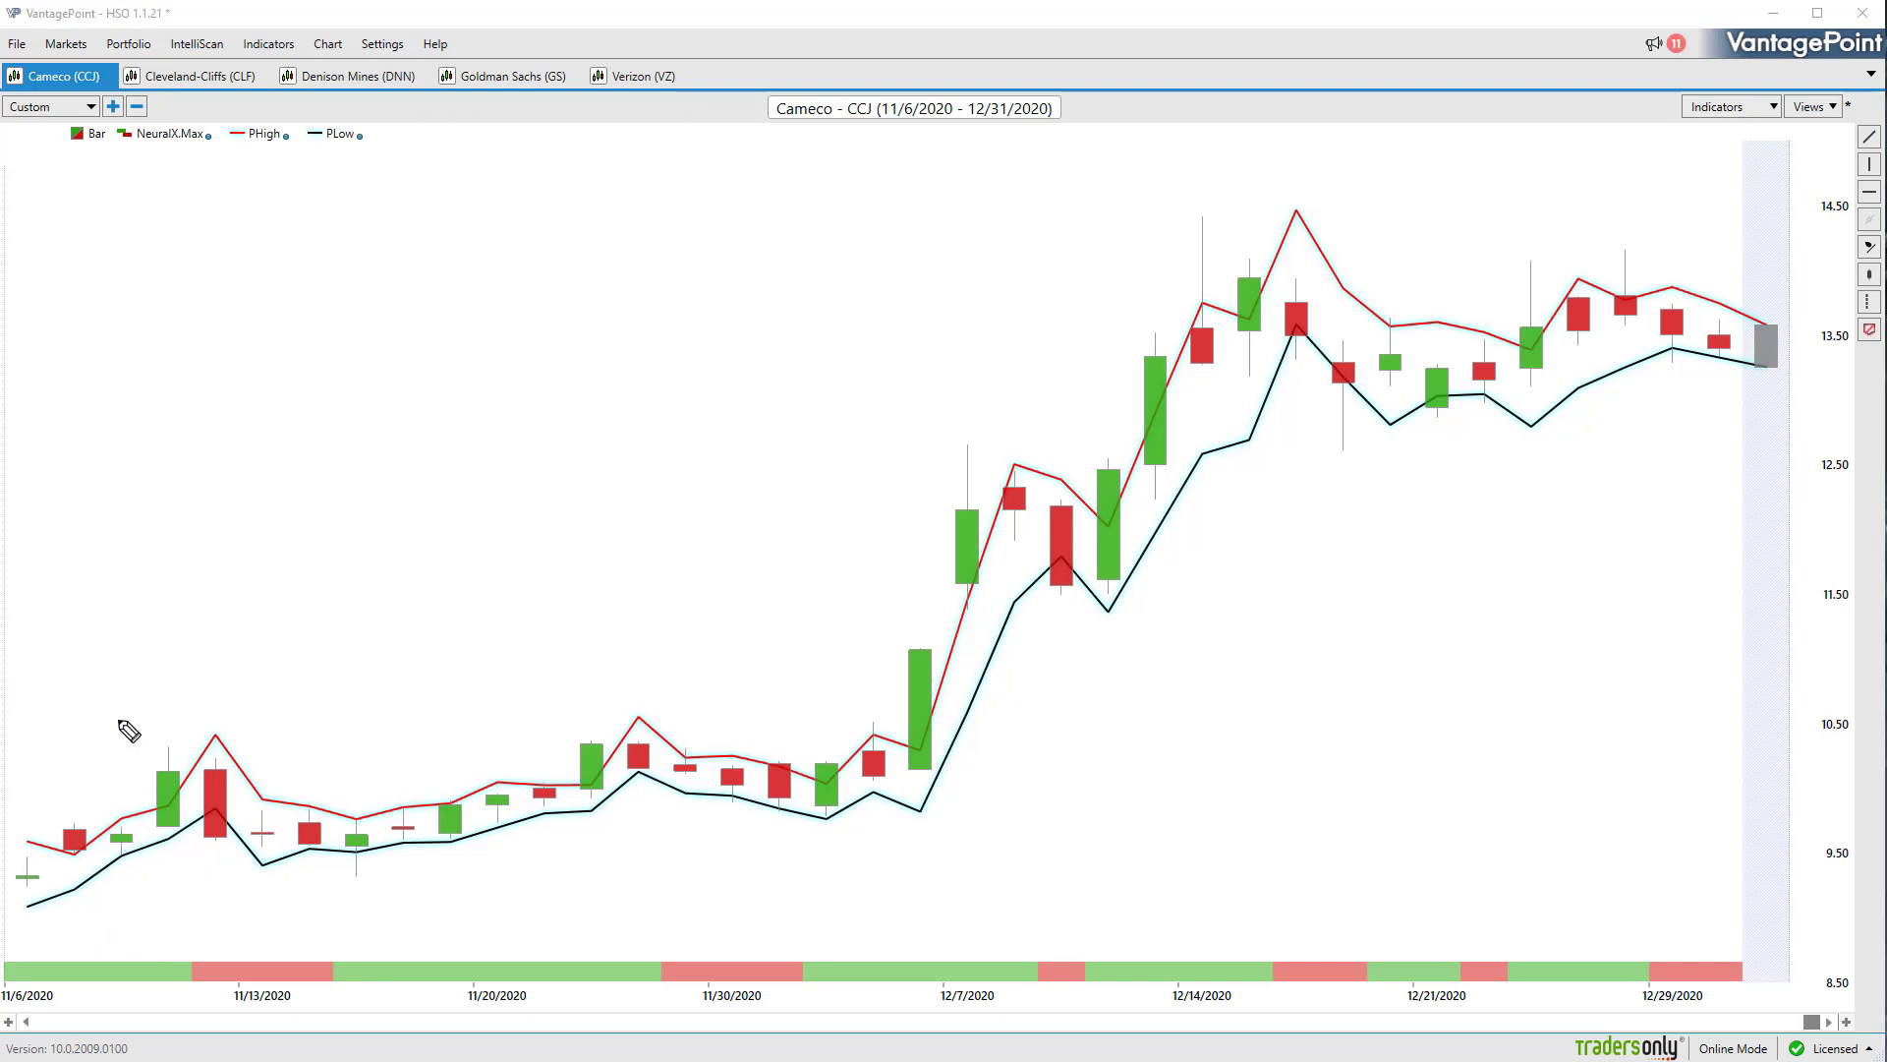
left_click_drag(119, 720, 288, 660)
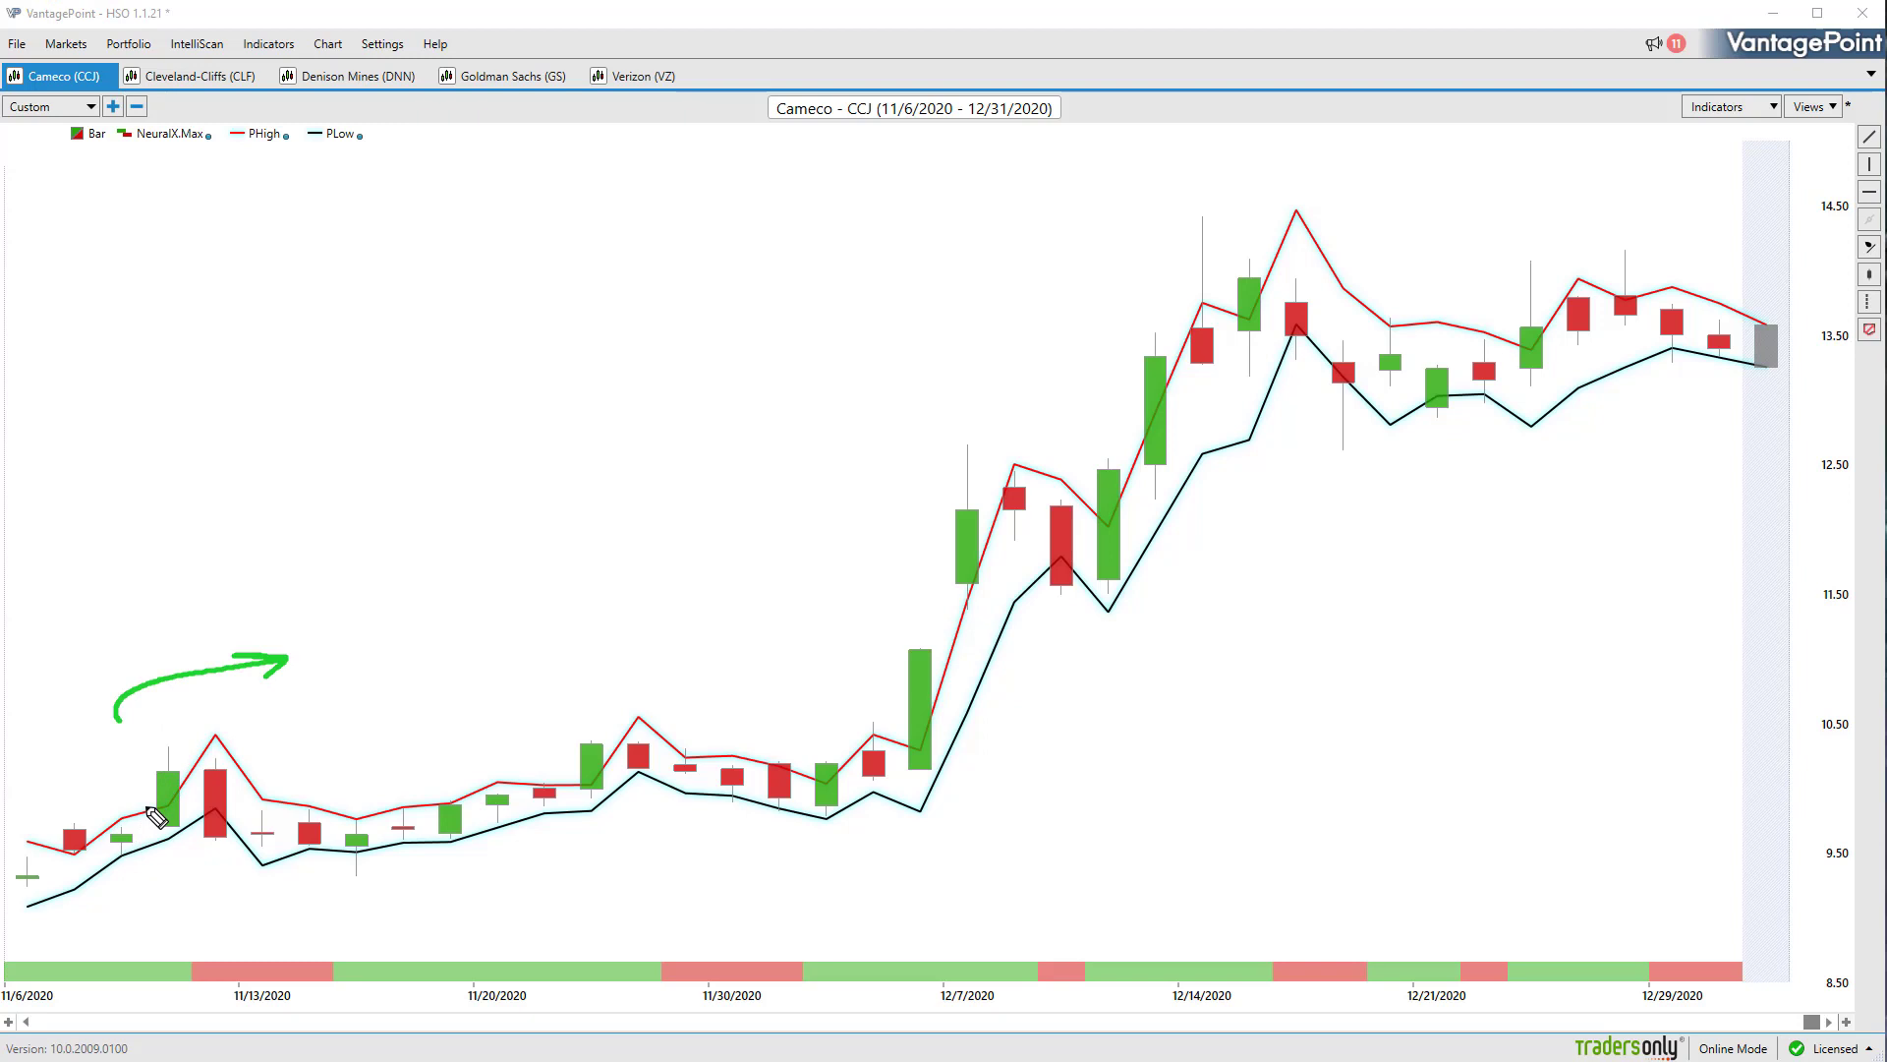
left_click_drag(214, 816, 215, 815)
left_click_drag(348, 851, 354, 857)
left_click_drag(365, 863, 358, 842)
Mark the 12/2 and 12/3 lows, arrow the December rally, then clear the drawings
left_click(776, 809)
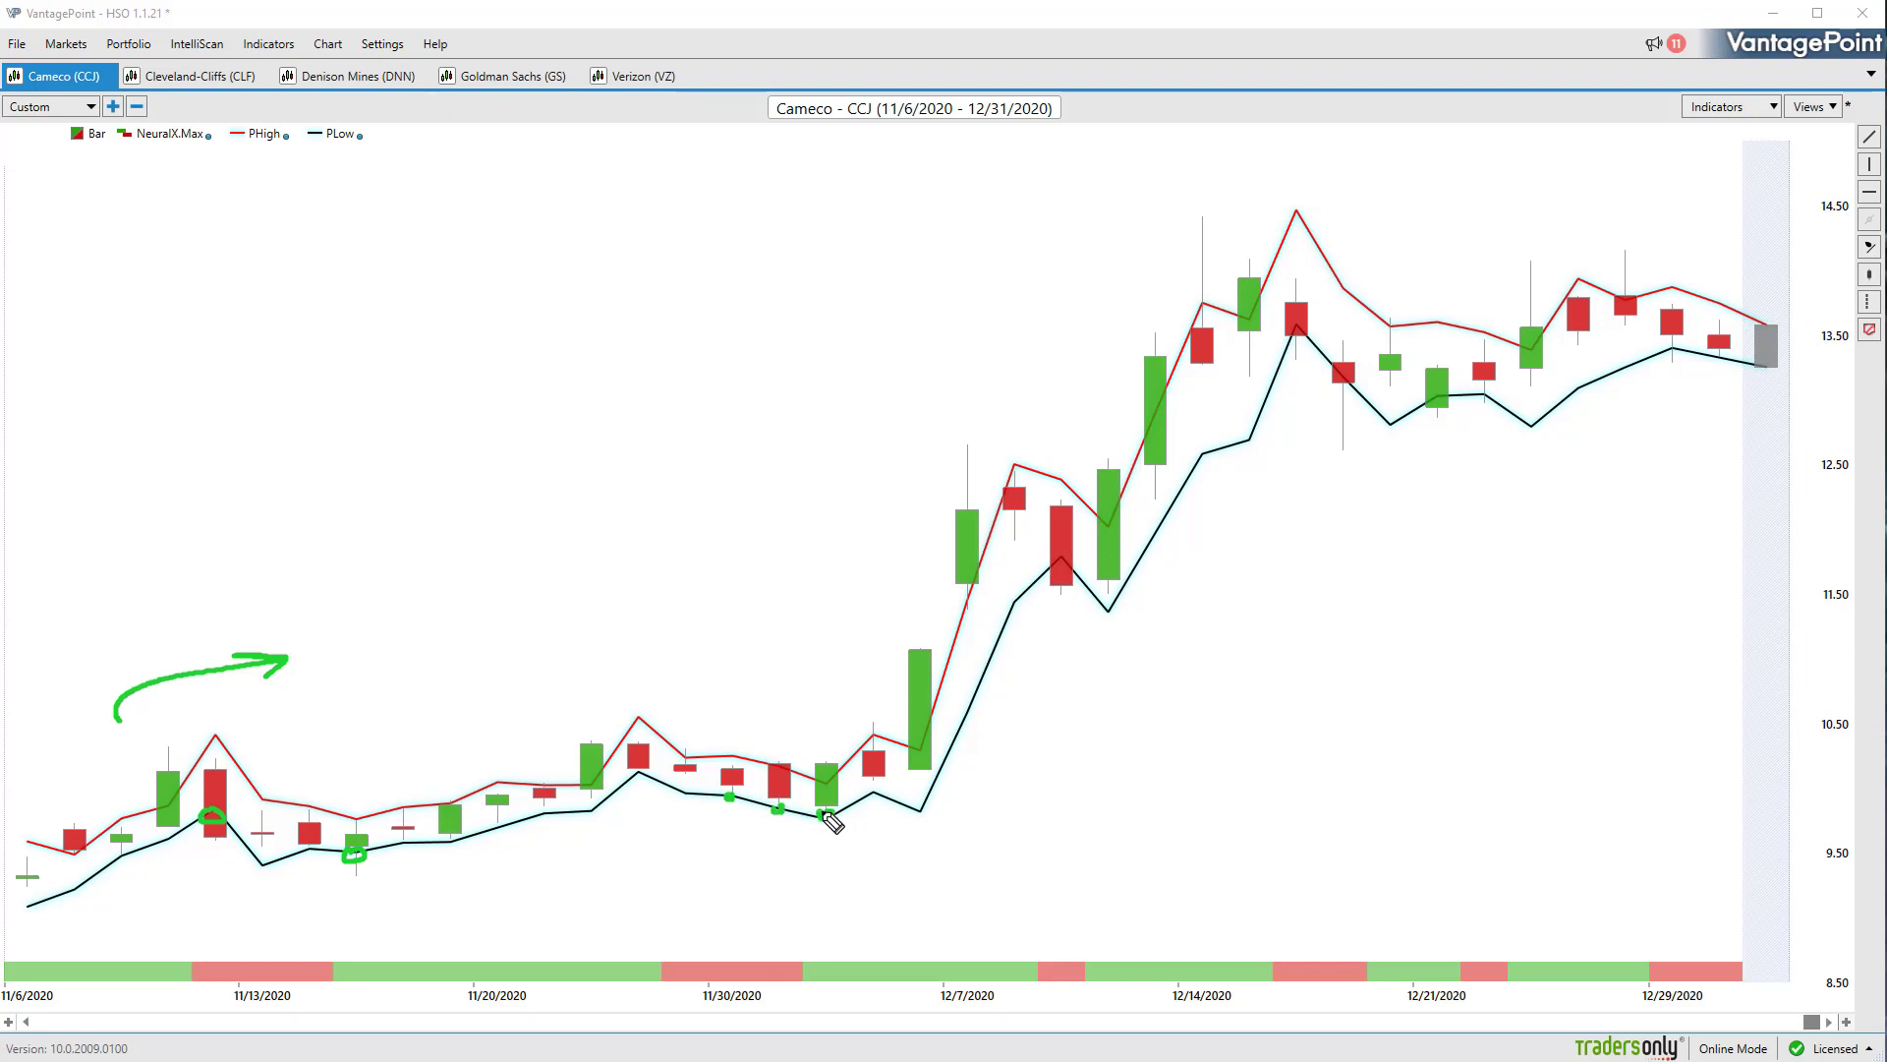
left_click_drag(820, 812, 831, 816)
mouse_move(637, 601)
left_mouse_down()
mouse_move(868, 508)
mouse_move(865, 533)
left_mouse_up()
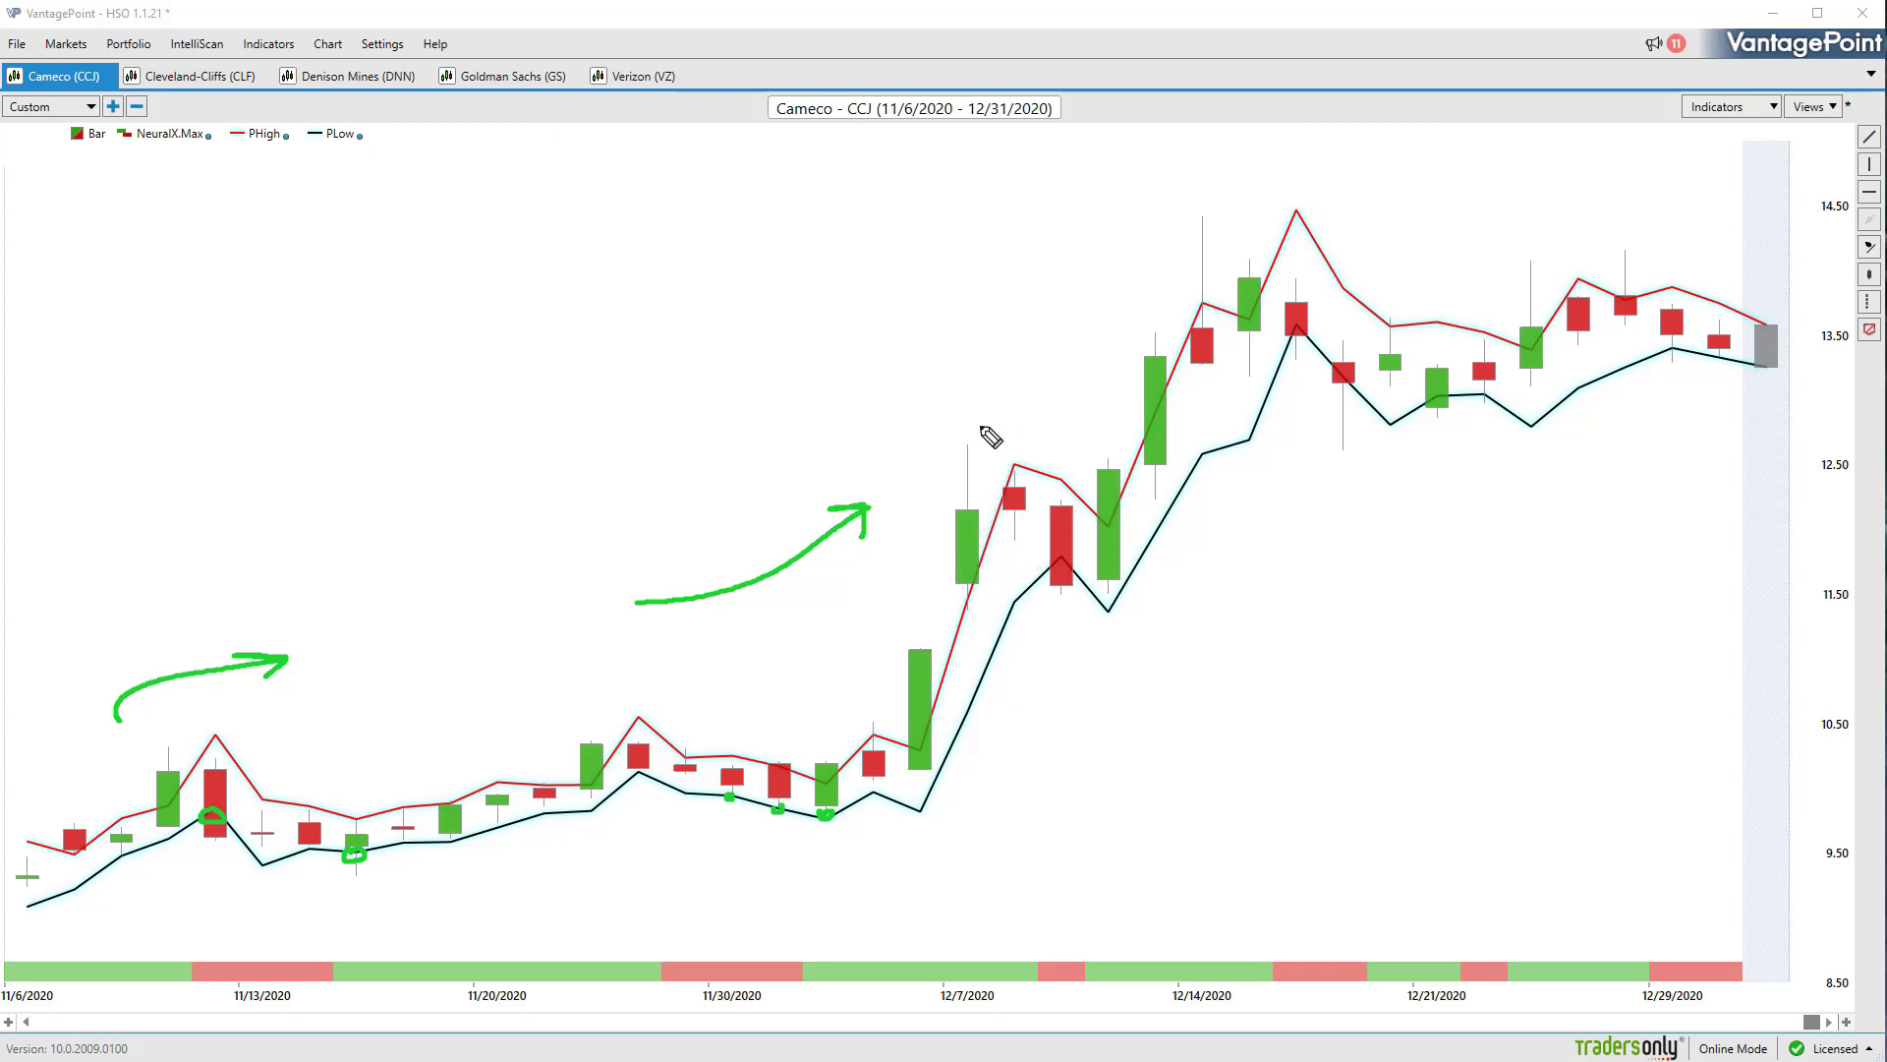
left_click_drag(847, 624, 839, 722)
left_click_drag(1249, 209, 1302, 355)
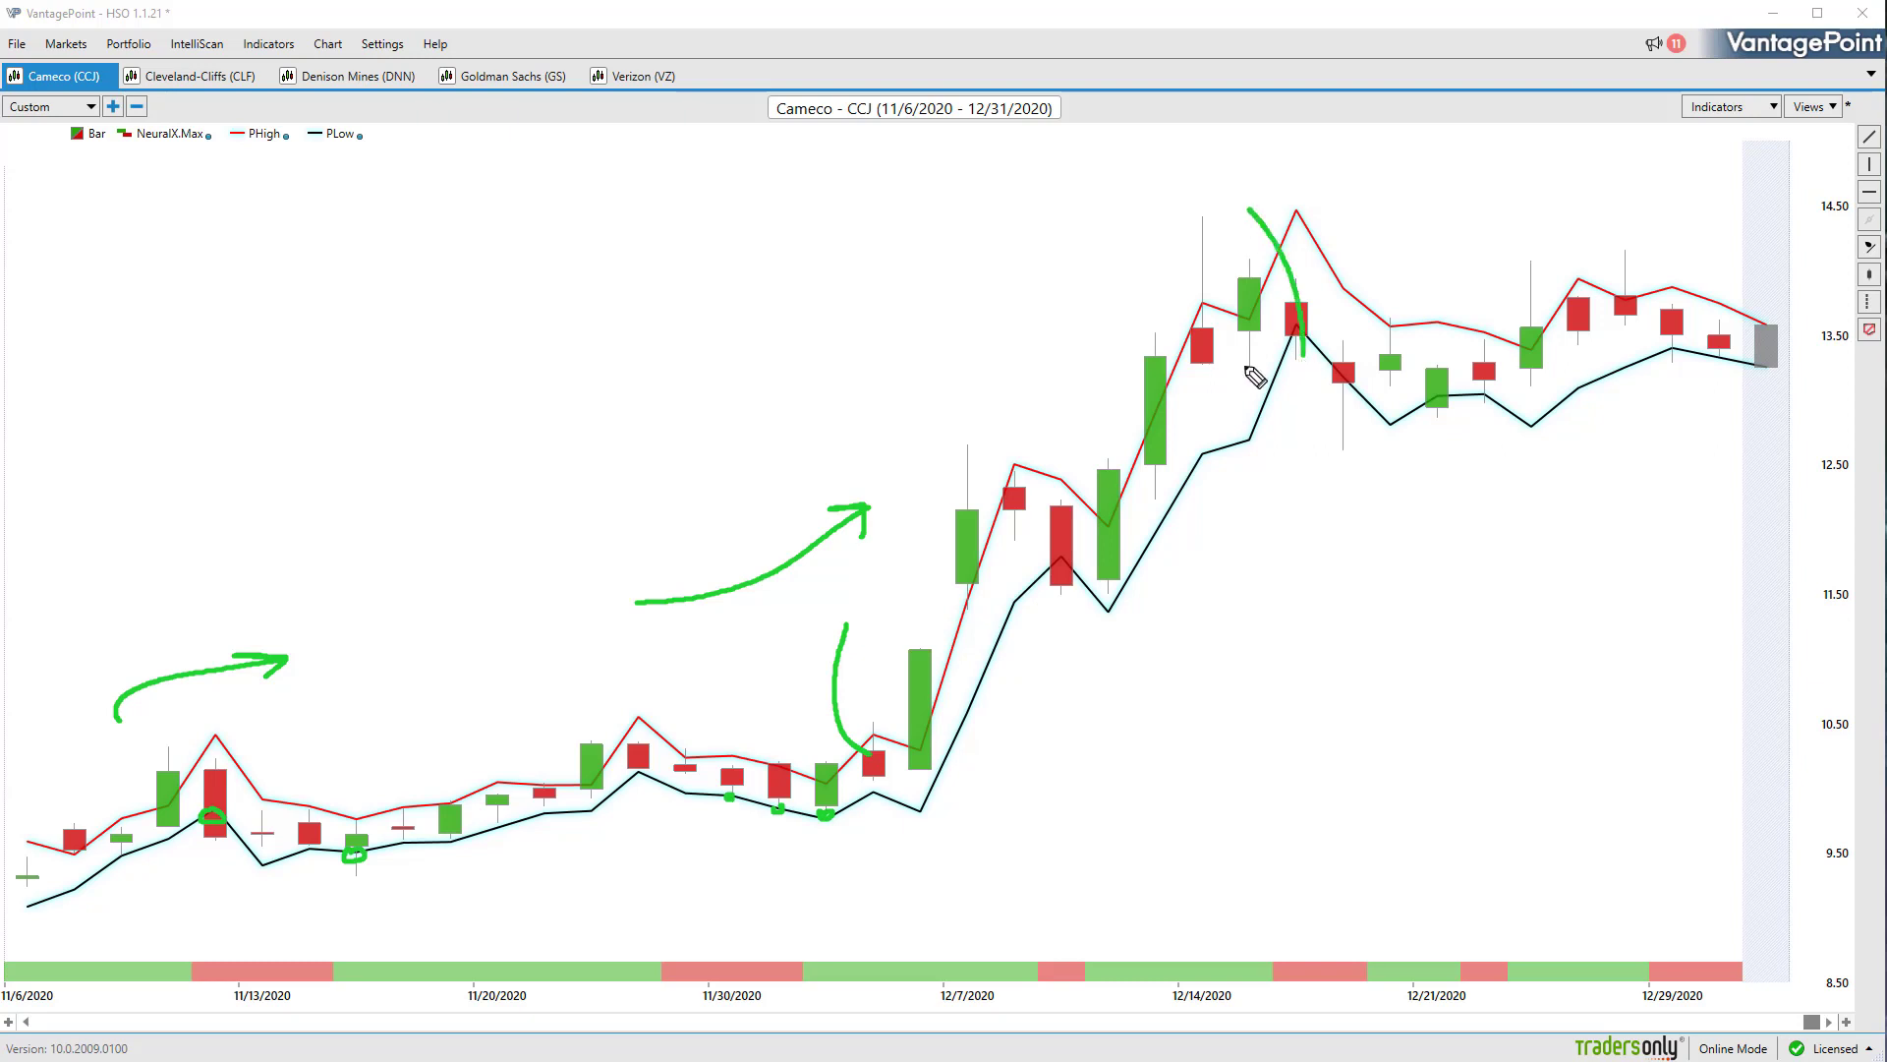
key("Escape")
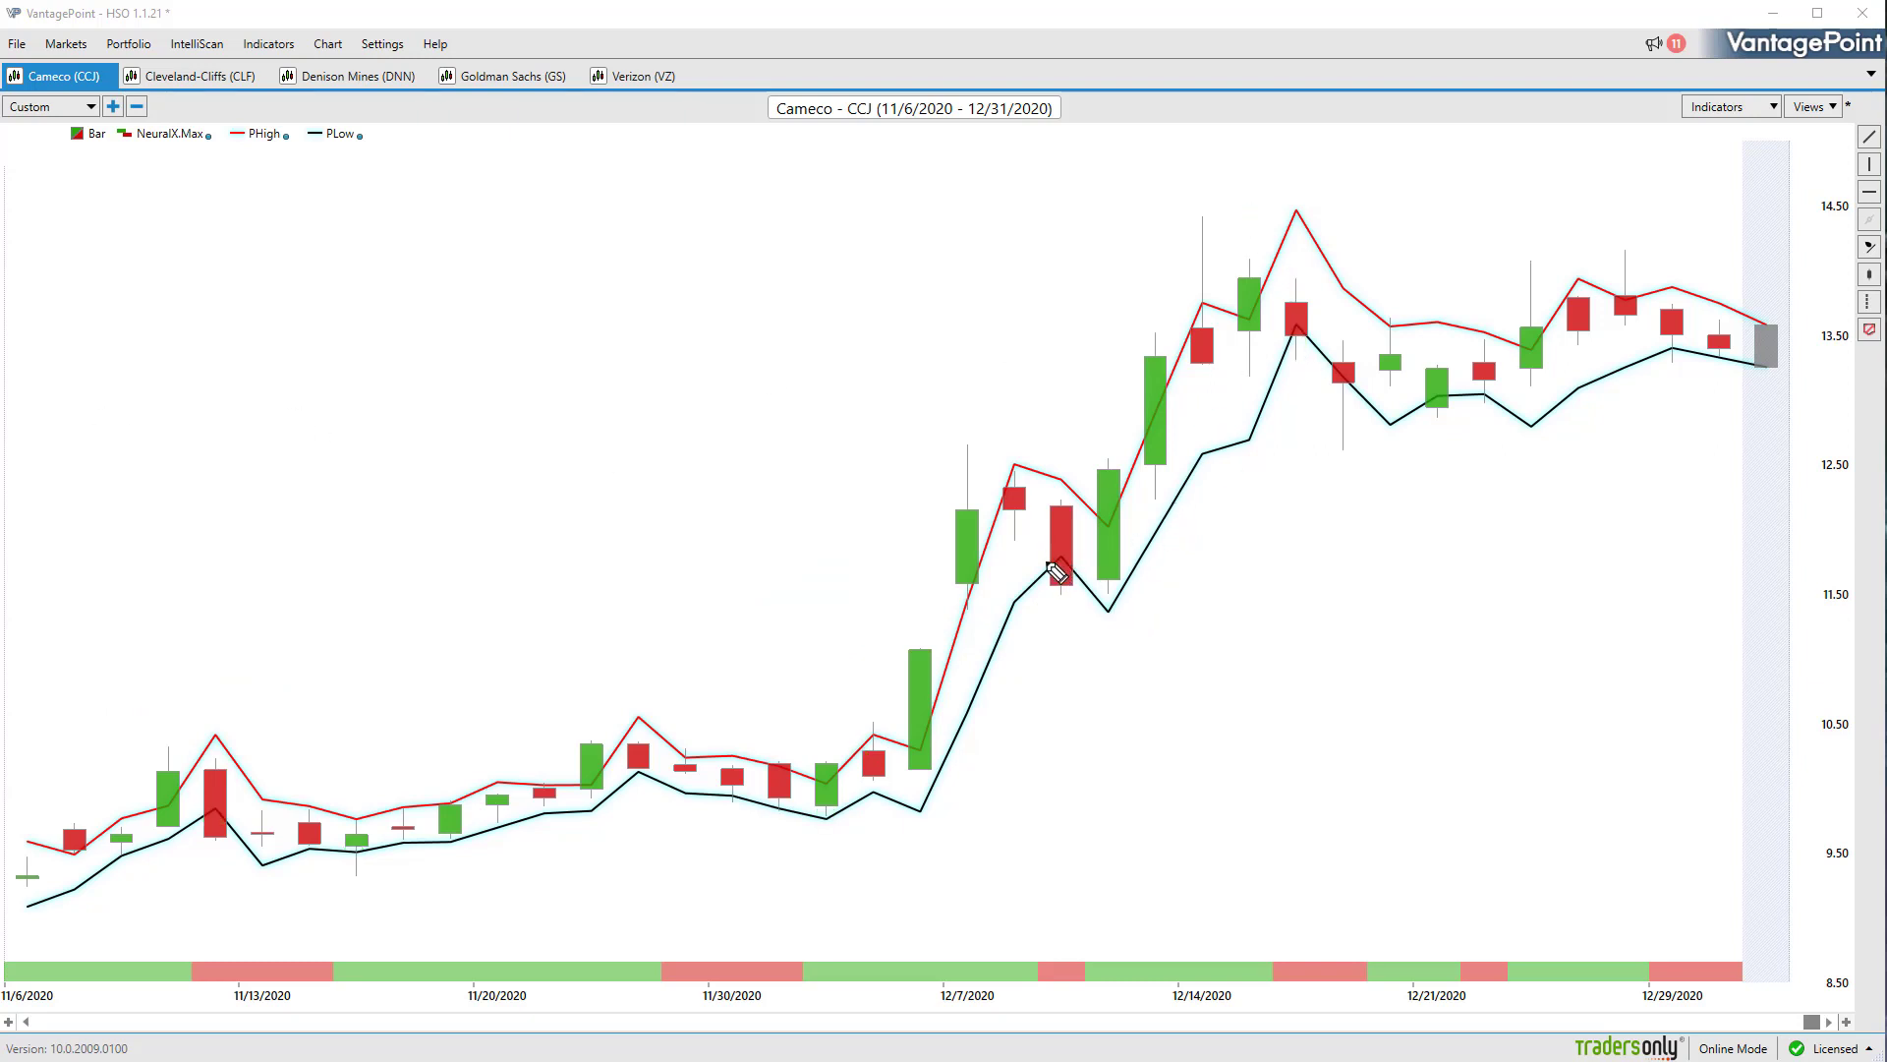
Circle the red 12/9, 12/16 and 12/17 candles and mark their highs and lows
left_click_drag(1060, 567, 1104, 599)
left_click_drag(1073, 488, 1100, 520)
left_click_drag(1298, 325, 1323, 372)
left_click_drag(1327, 244, 1343, 273)
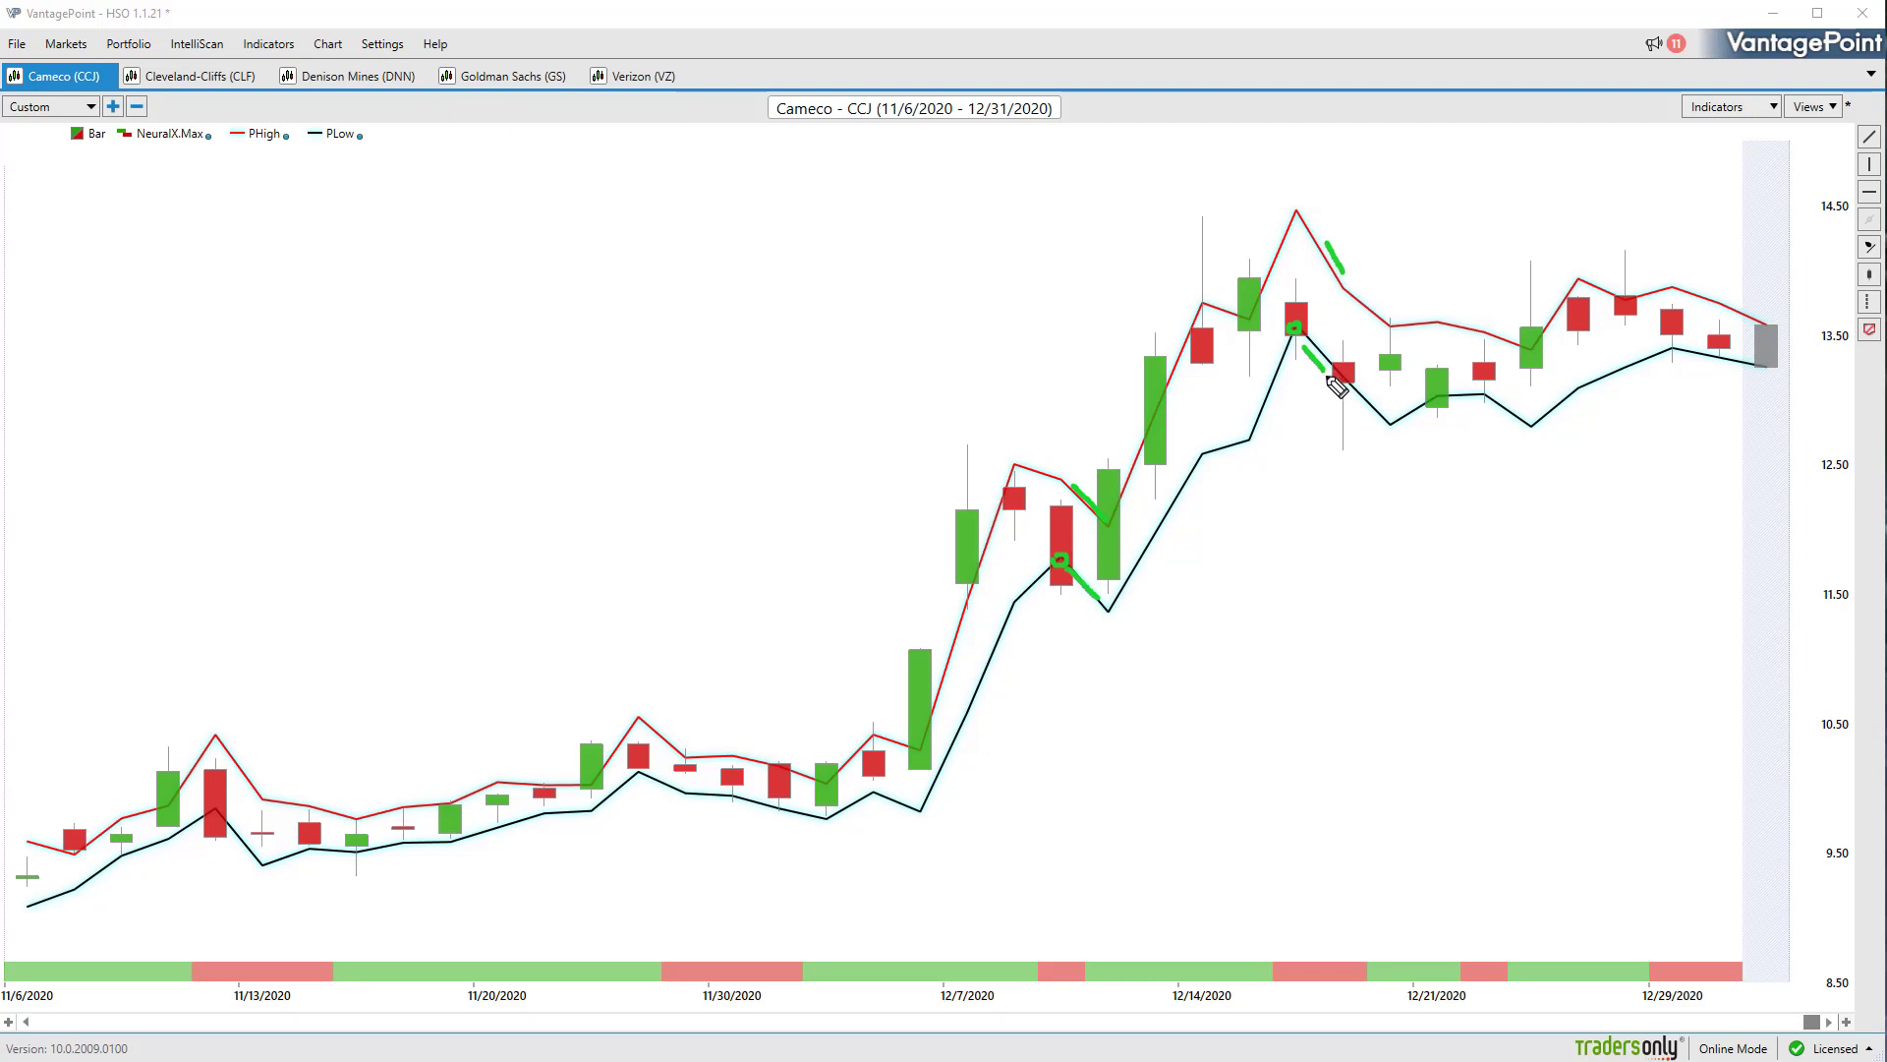
left_click_drag(1346, 379, 1345, 388)
left_click_drag(1313, 389, 1326, 443)
Mark the 12/21 and 12/29 lows, then clear all the drawings
left_click_drag(1430, 432, 1479, 391)
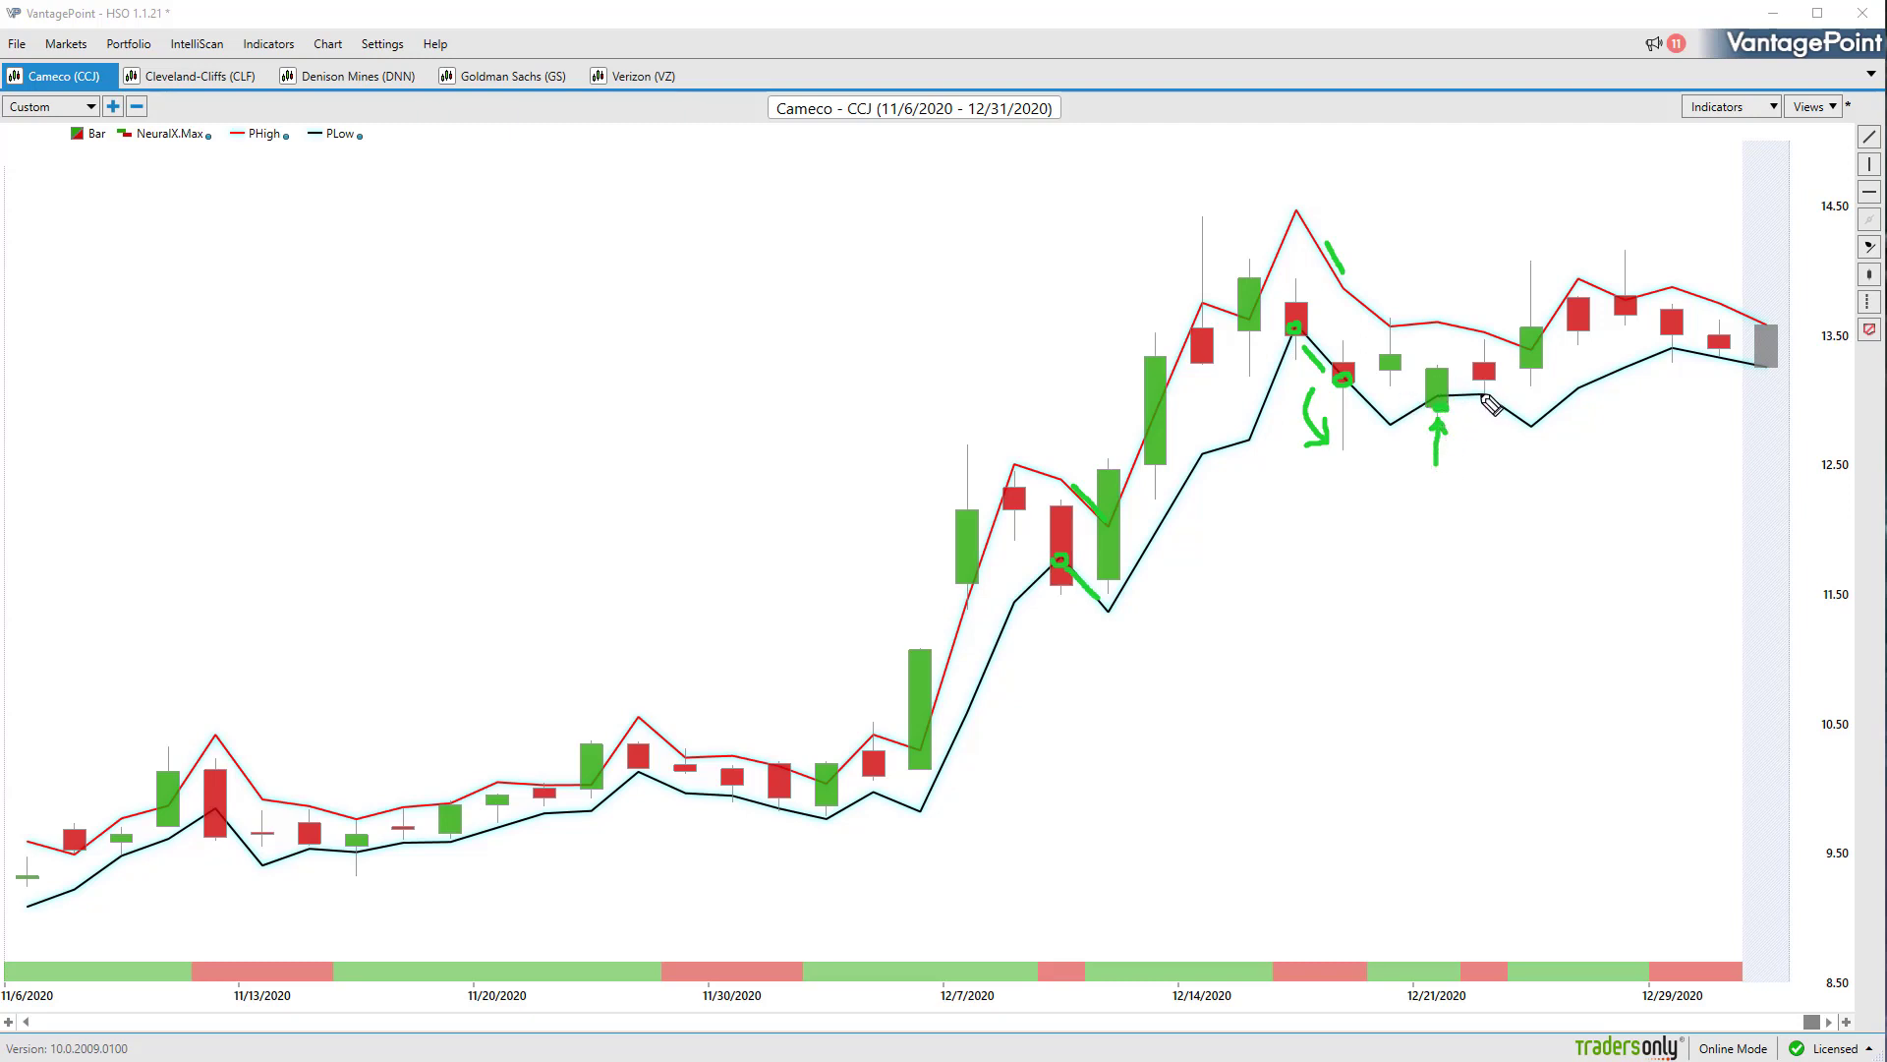
left_click_drag(1666, 351, 1676, 356)
key("Escape")
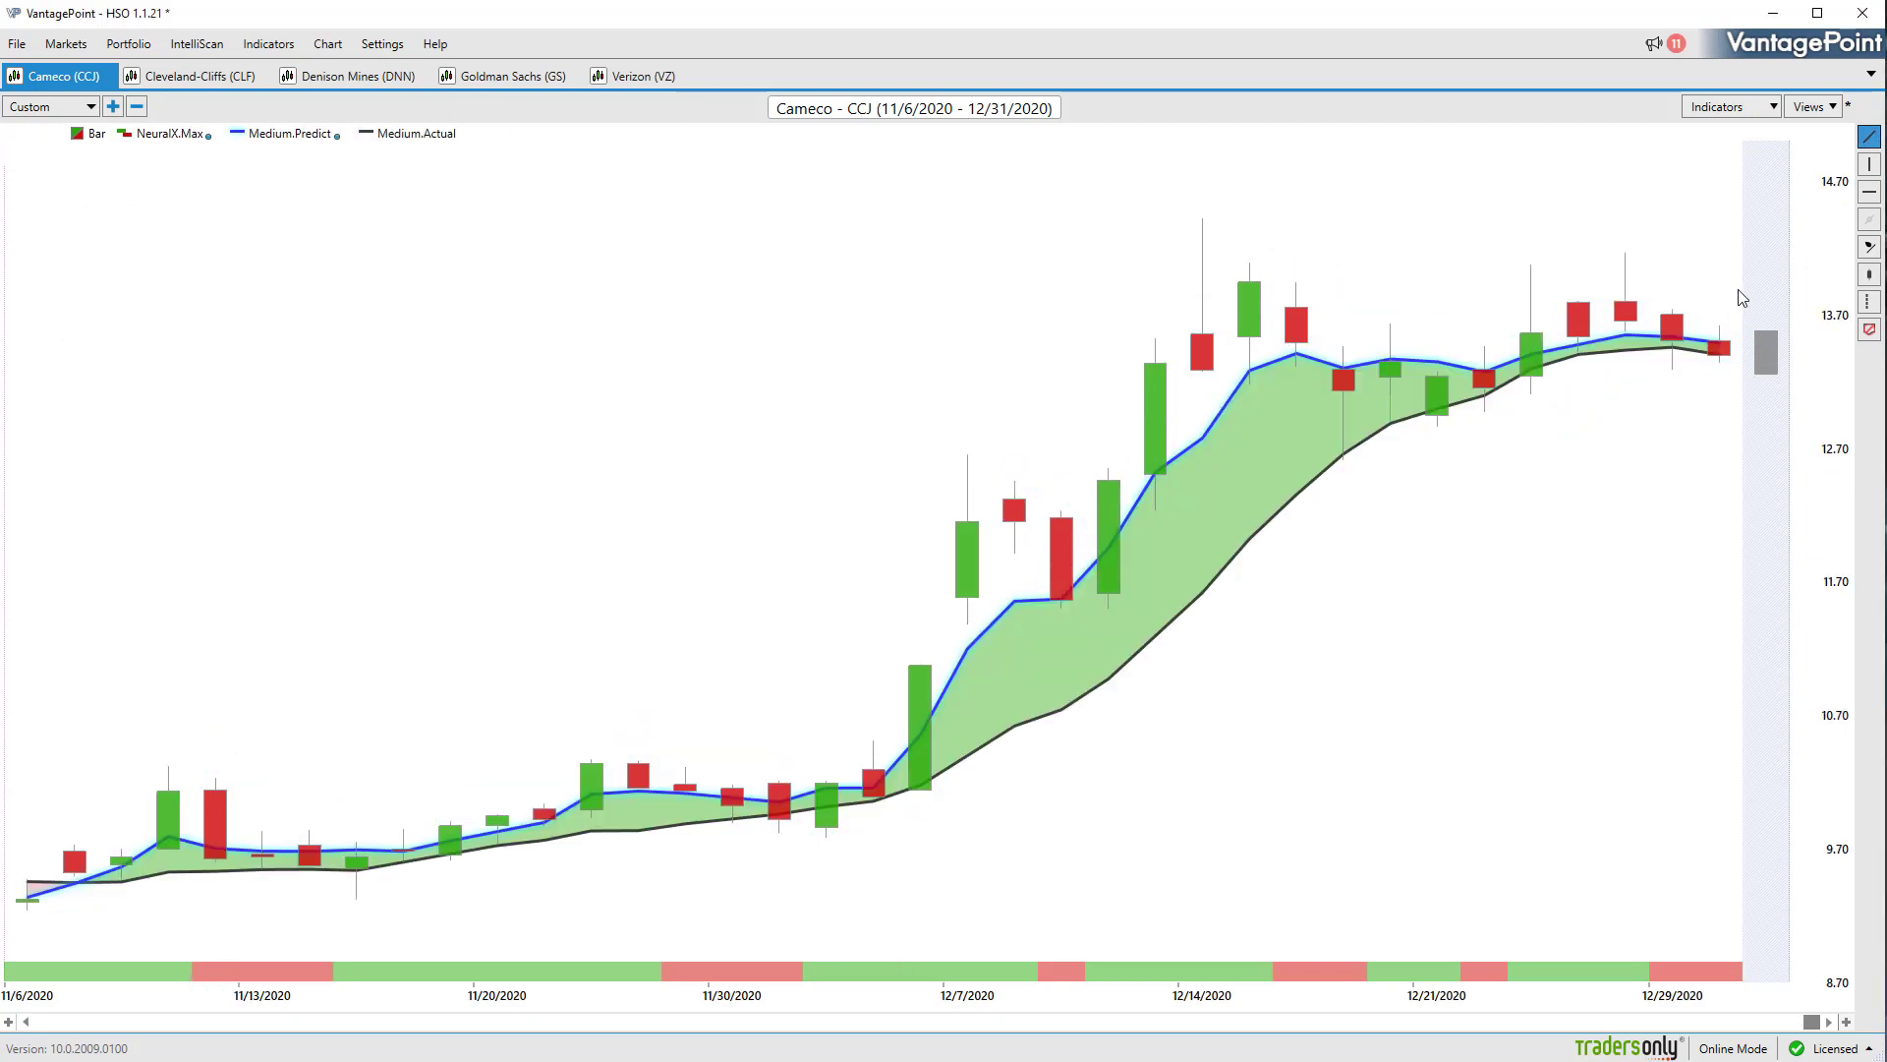
mouse_move(1722, 348)
left_mouse_down()
mouse_move(149, 869)
mouse_move(164, 862)
left_mouse_up()
right_click(163, 862)
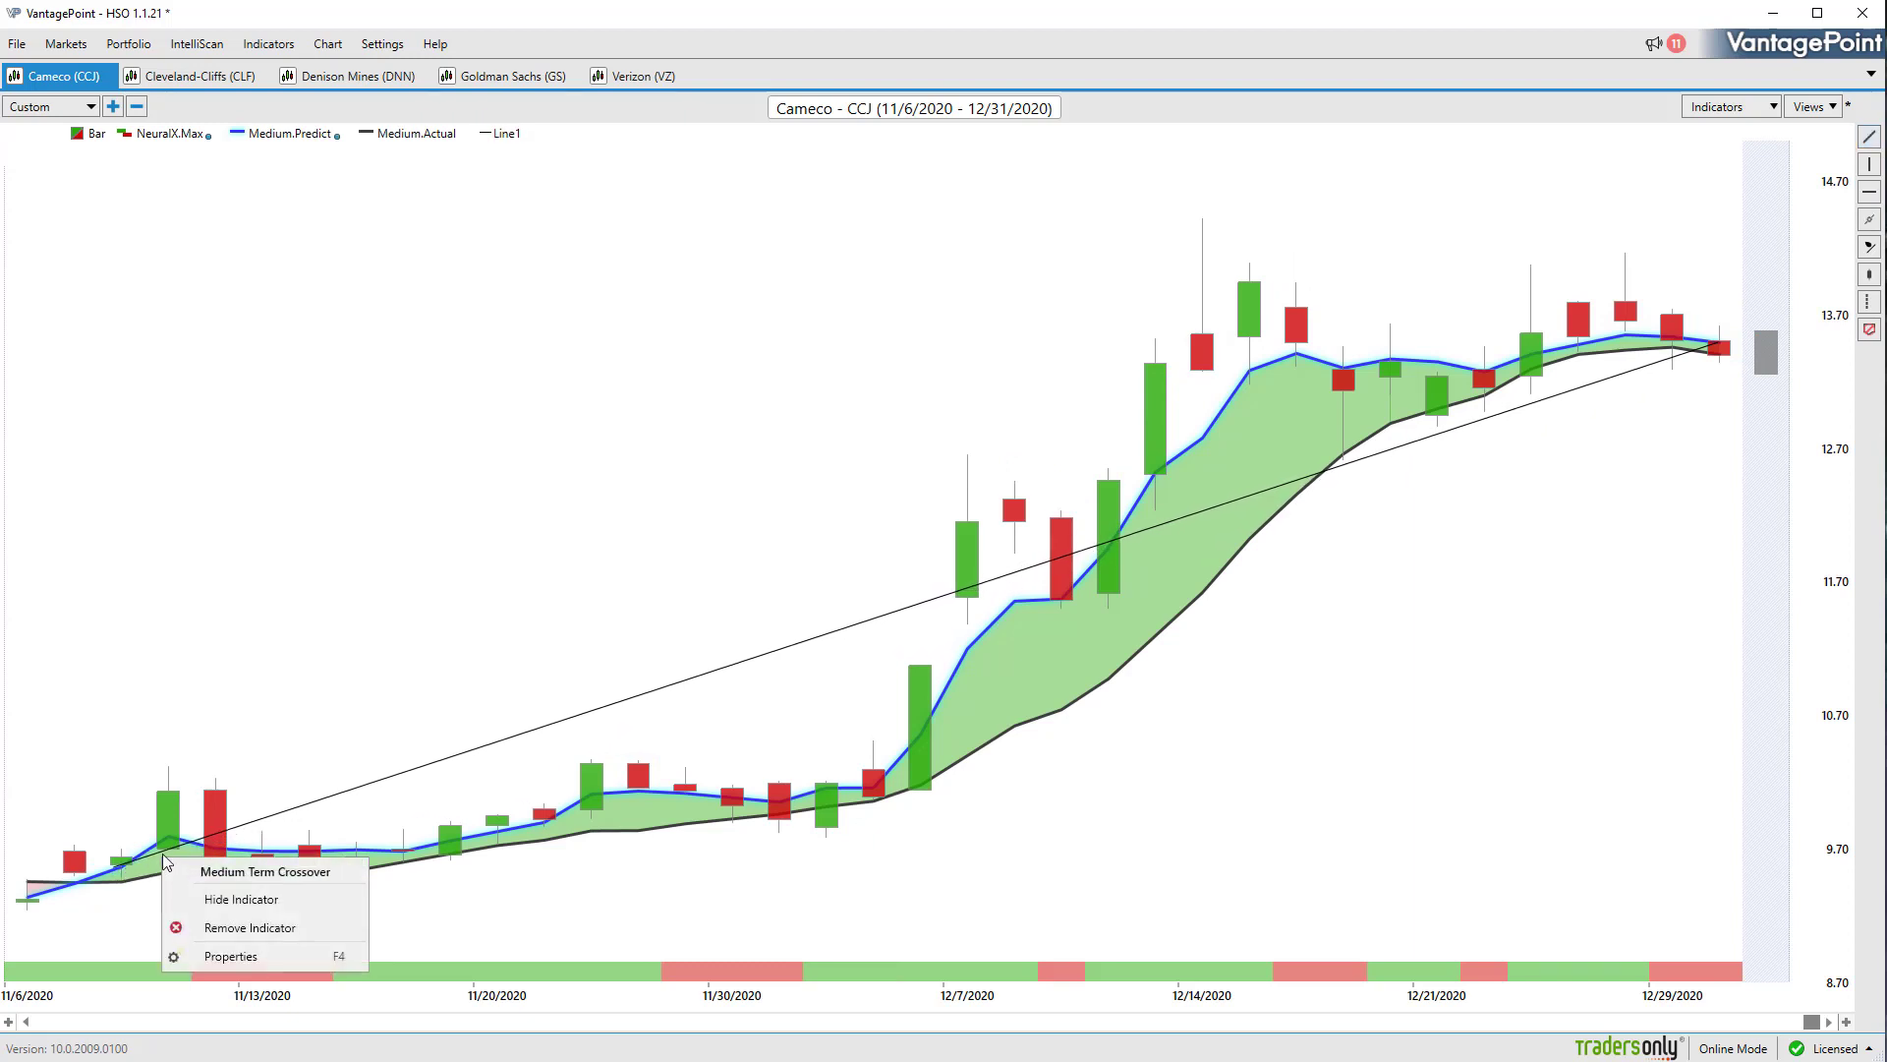
left_click(164, 863)
right_click(173, 863)
left_click(194, 892)
left_click_drag(124, 810, 223, 626)
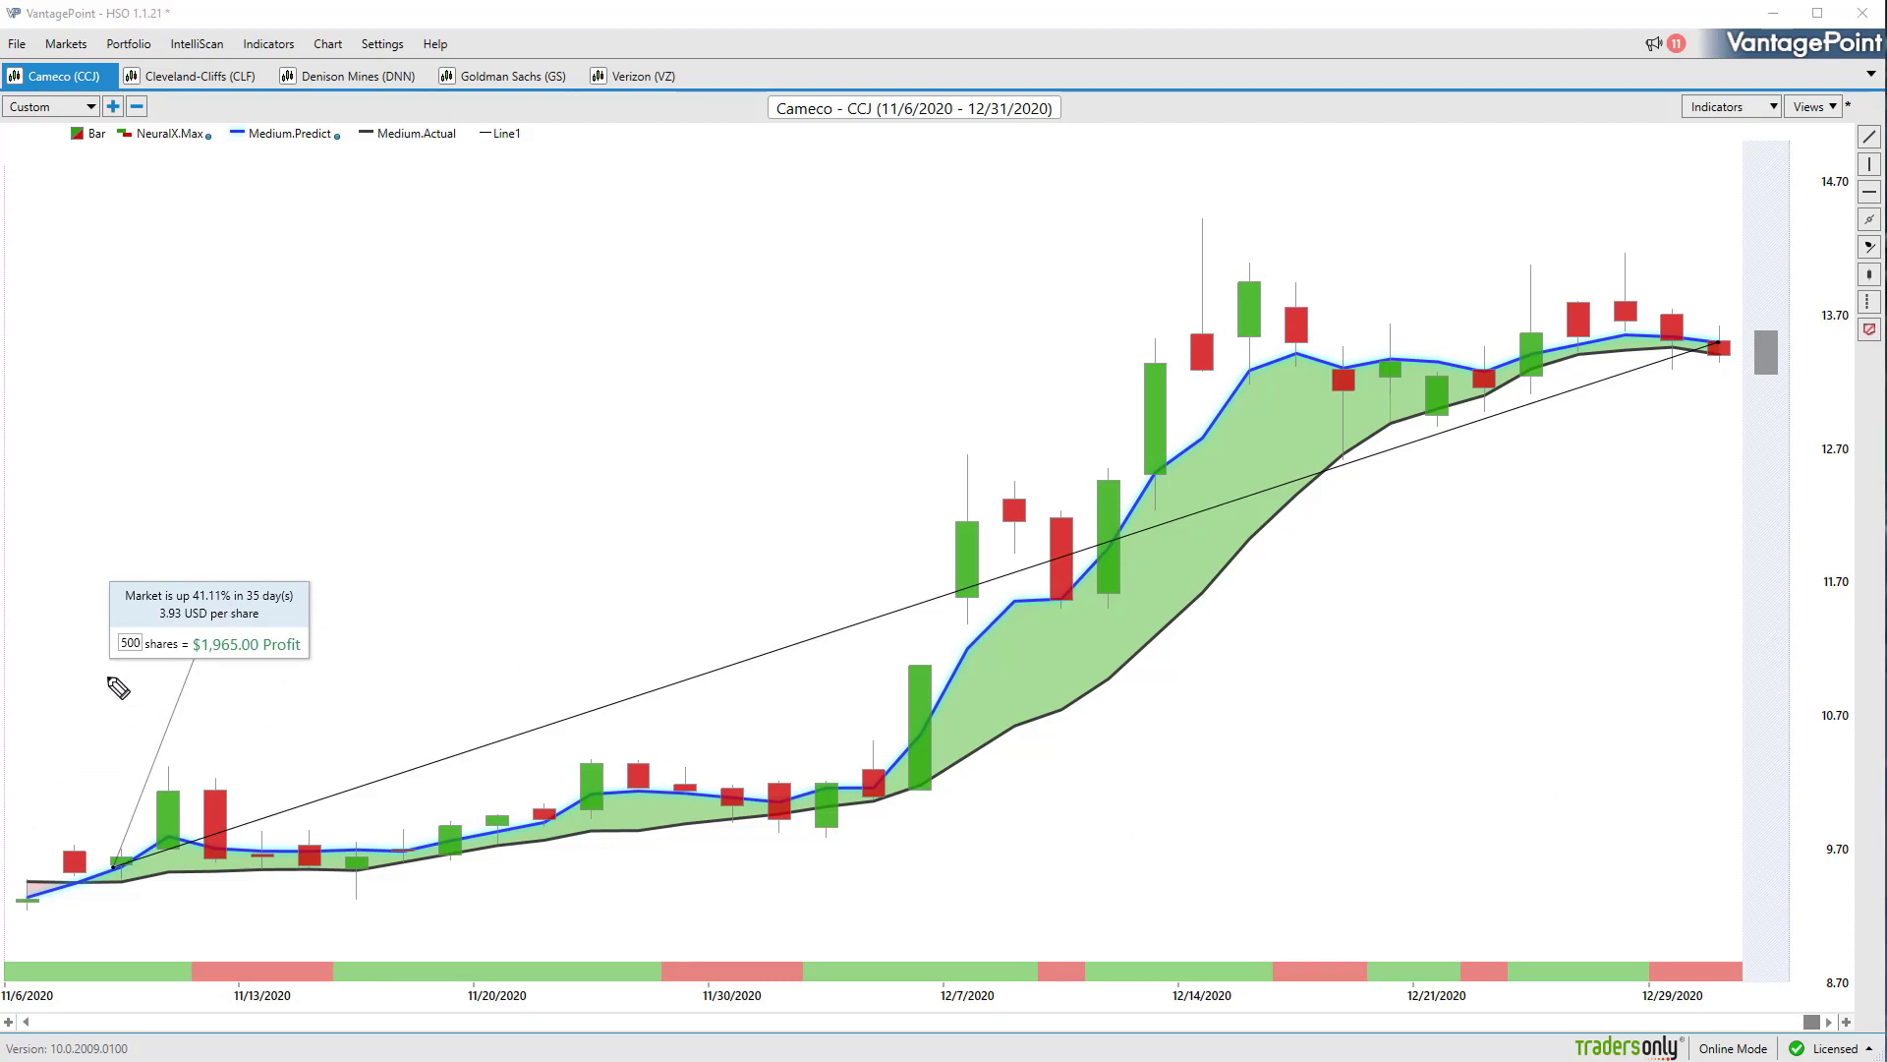
left_click_drag(101, 675, 245, 686)
mouse_move(106, 879)
left_mouse_down()
mouse_move(212, 778)
mouse_move(204, 805)
left_mouse_up()
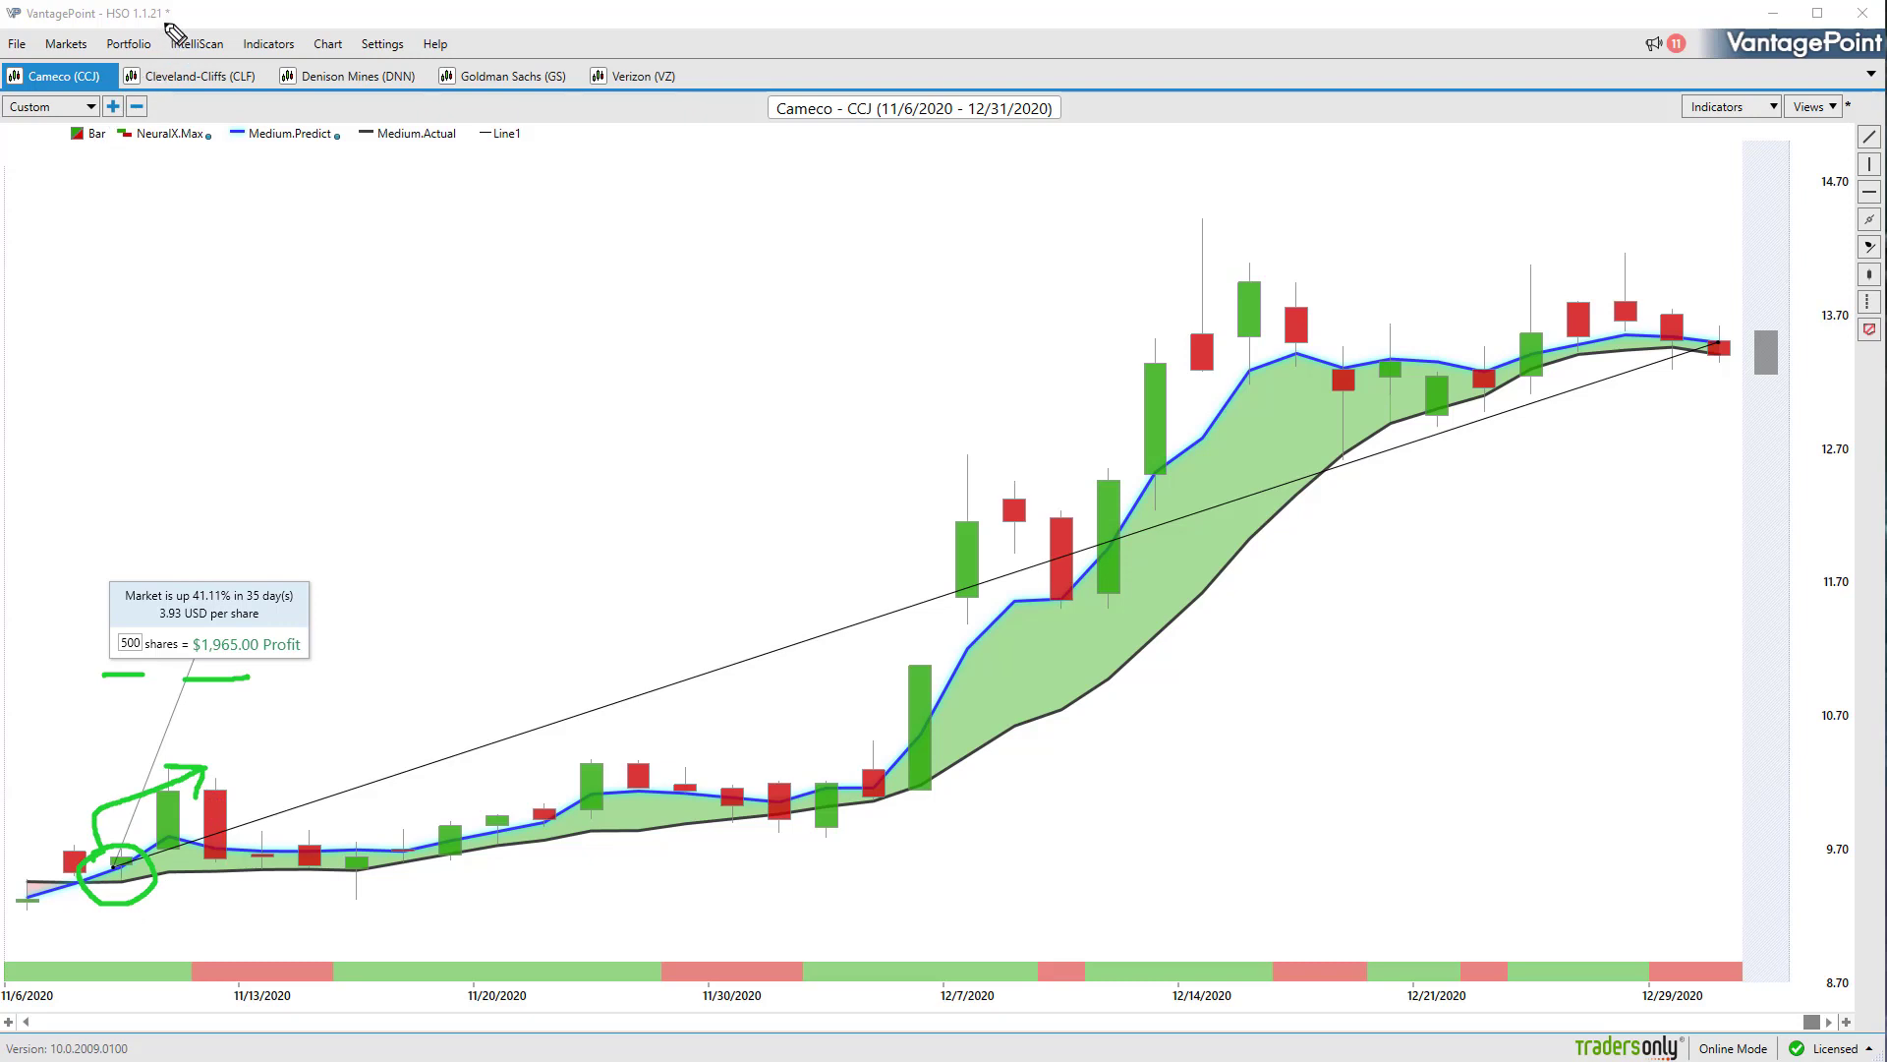
mouse_move(165, 23)
left_mouse_down()
mouse_move(153, 64)
mouse_move(233, 62)
left_mouse_up()
key("e")
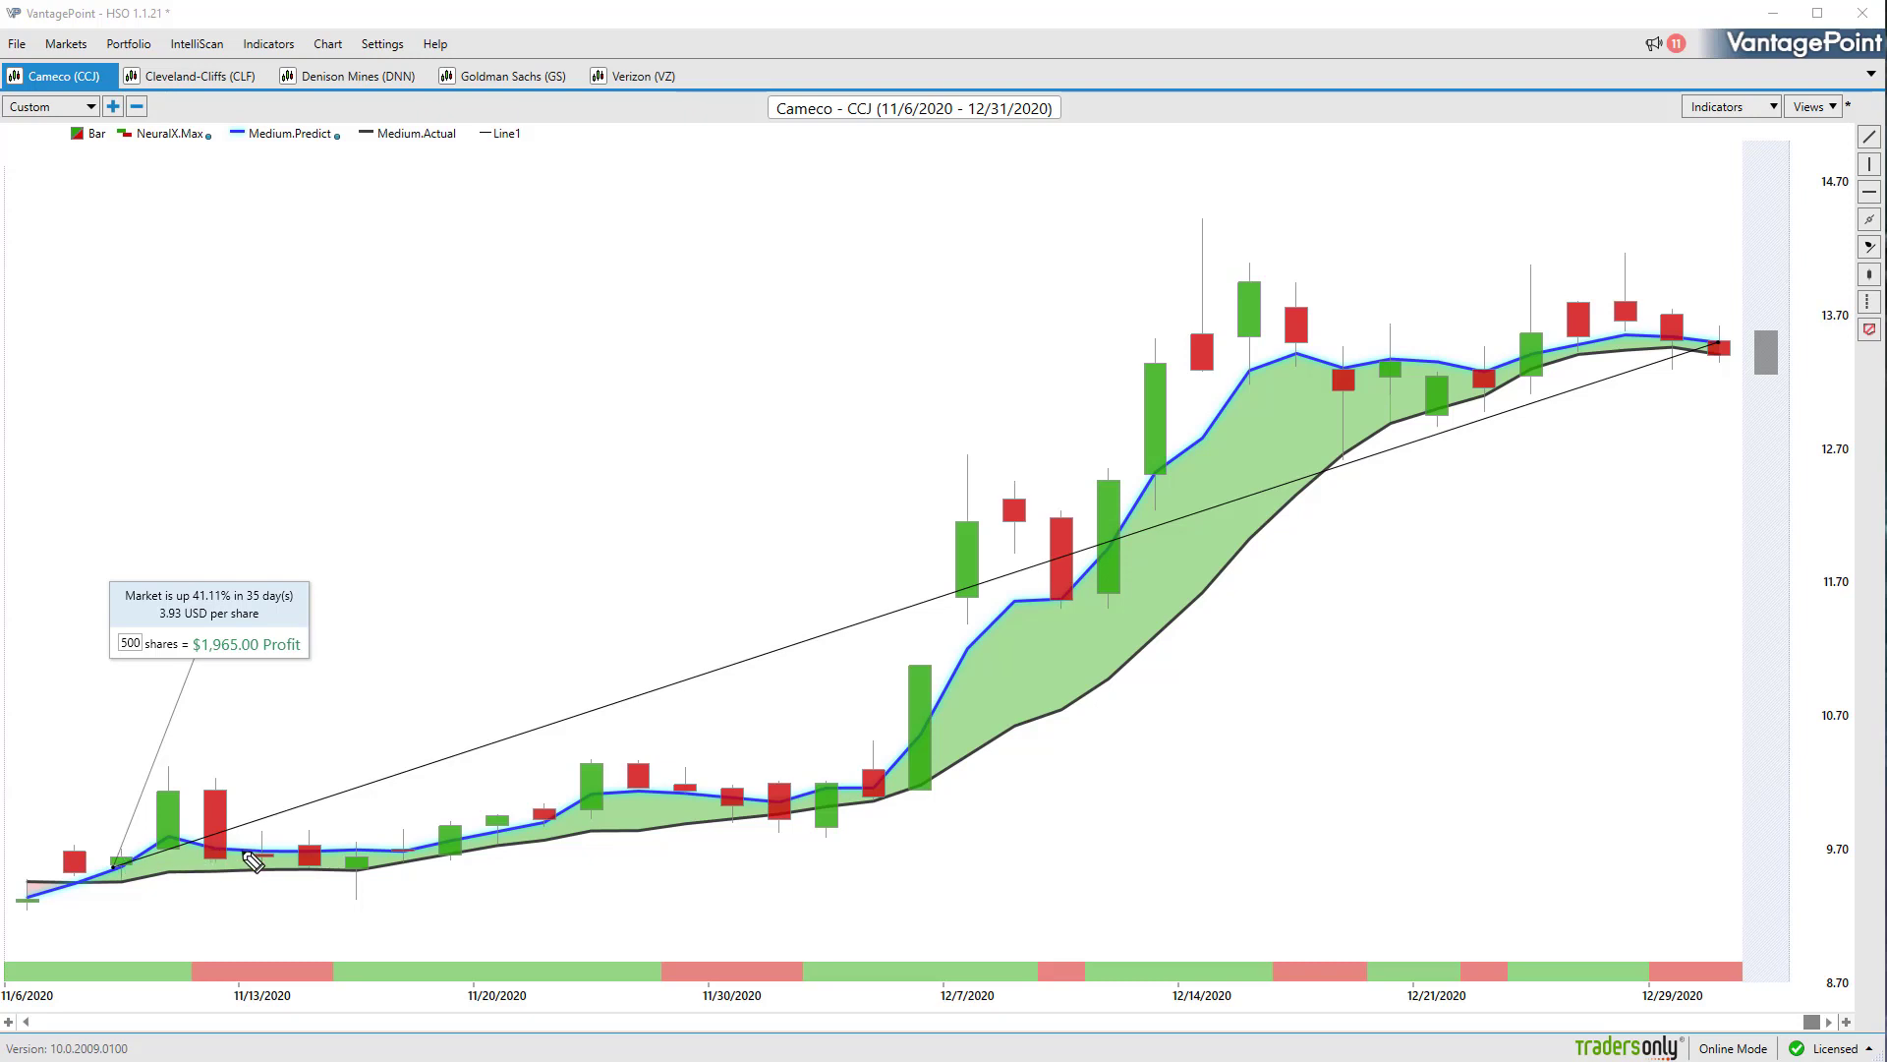
mouse_move(189, 746)
left_mouse_down()
mouse_move(296, 741)
mouse_move(276, 756)
left_mouse_up()
key("Escape")
Open the Cleveland-Cliffs (CLF) chart, circle the 11/6 candle, bracket later candles, then clear the marks
left_click(183, 82)
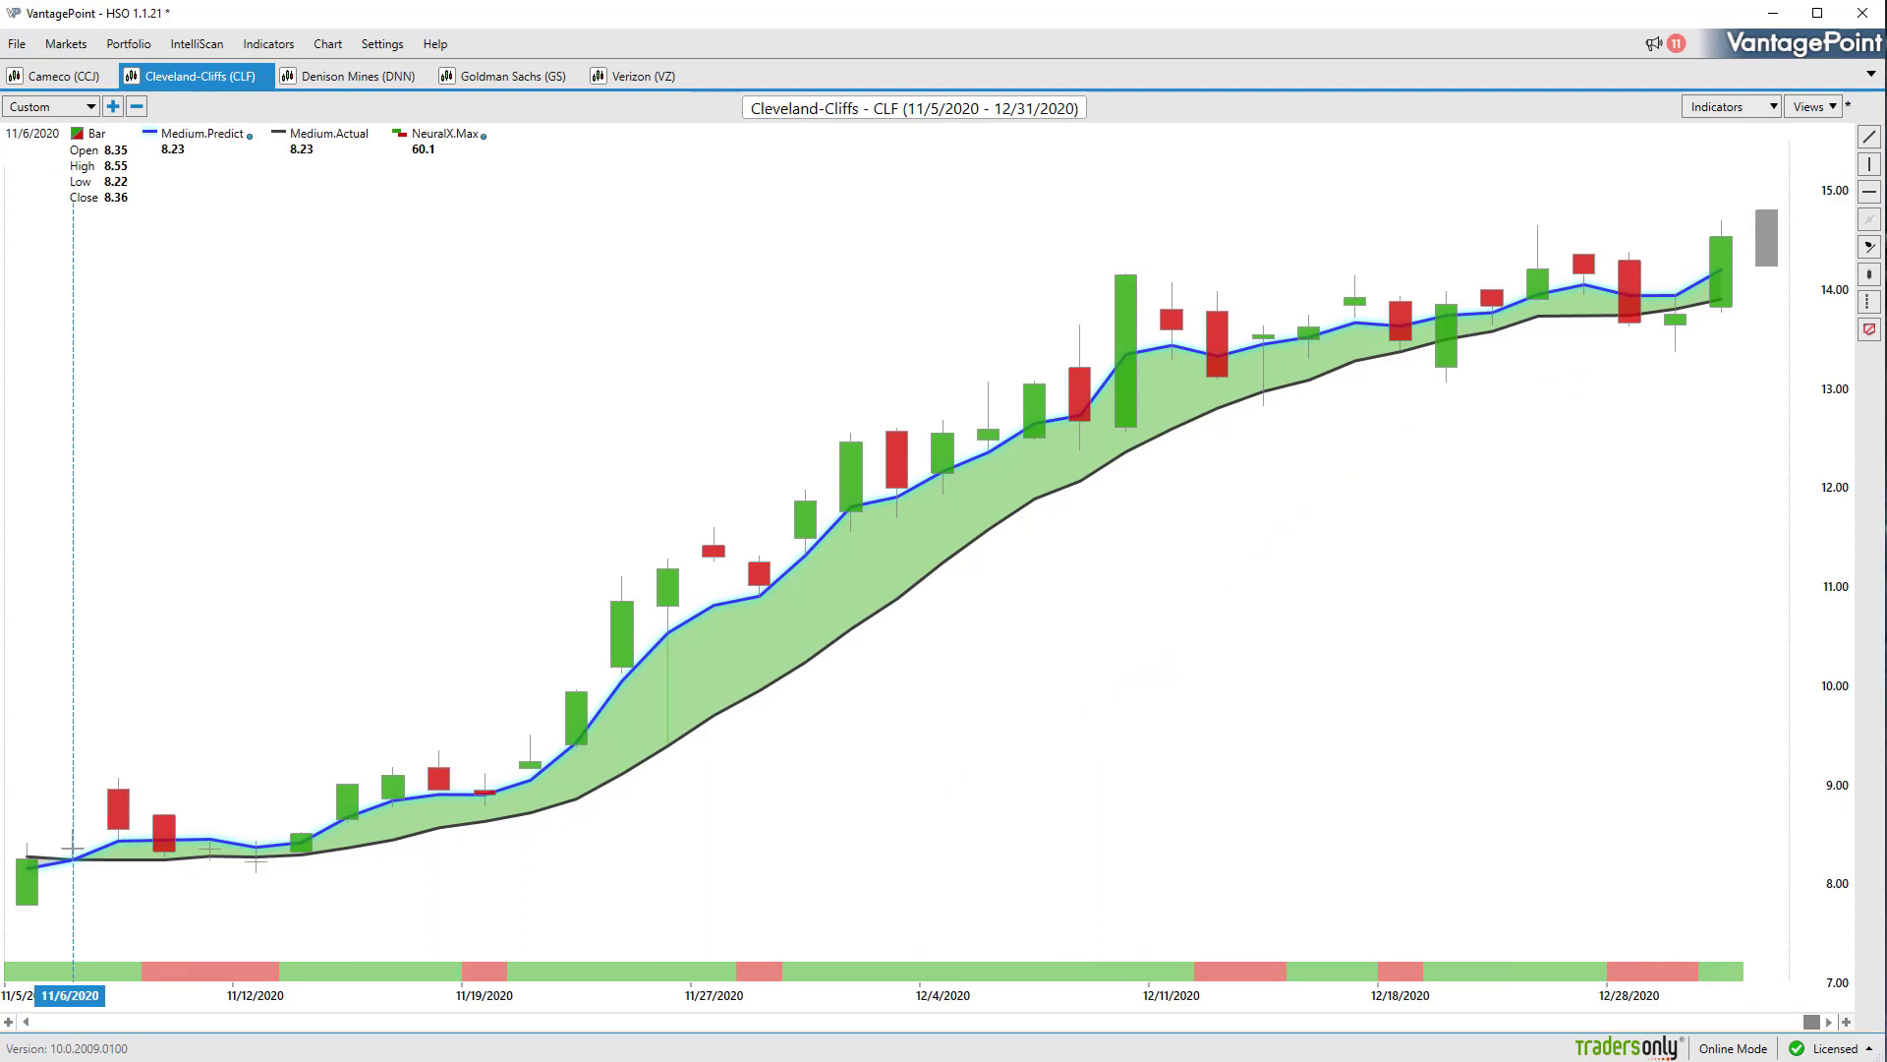
left_click_drag(182, 101, 354, 99)
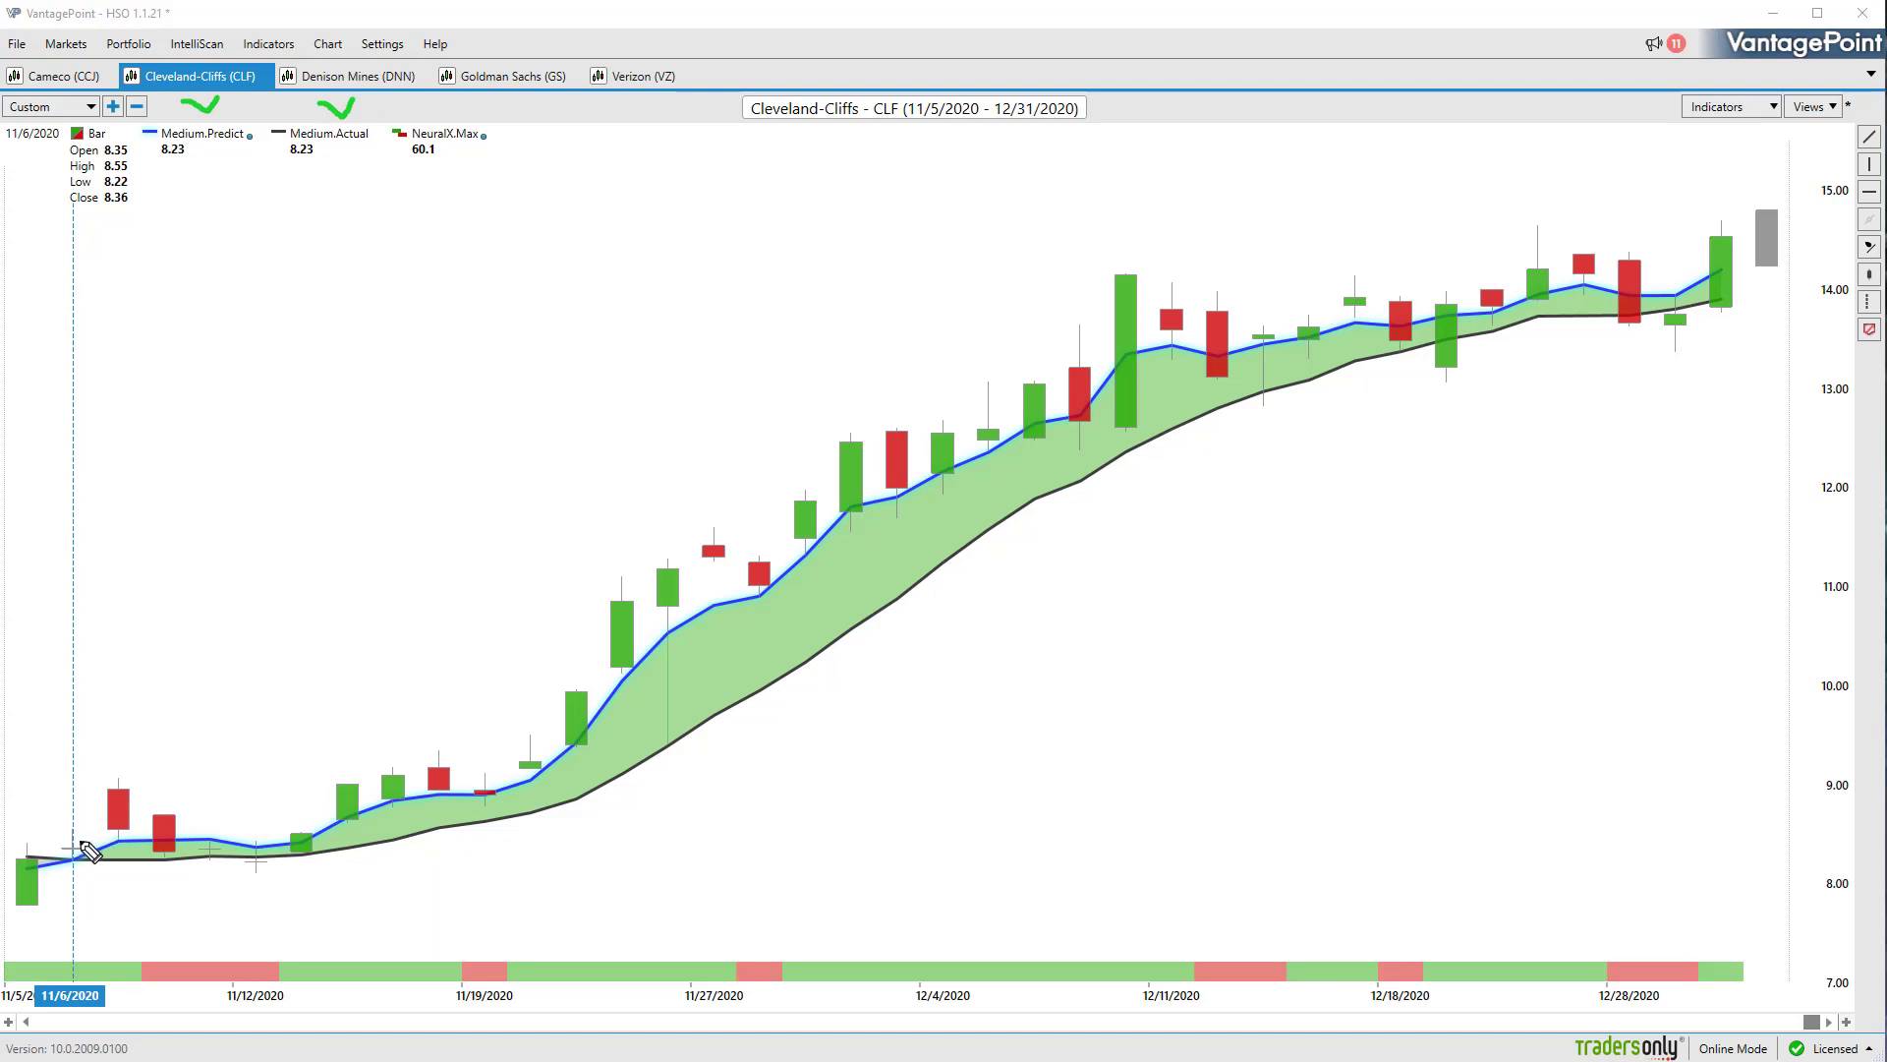
mouse_move(82, 846)
left_mouse_down()
mouse_move(148, 737)
mouse_move(145, 759)
left_mouse_up()
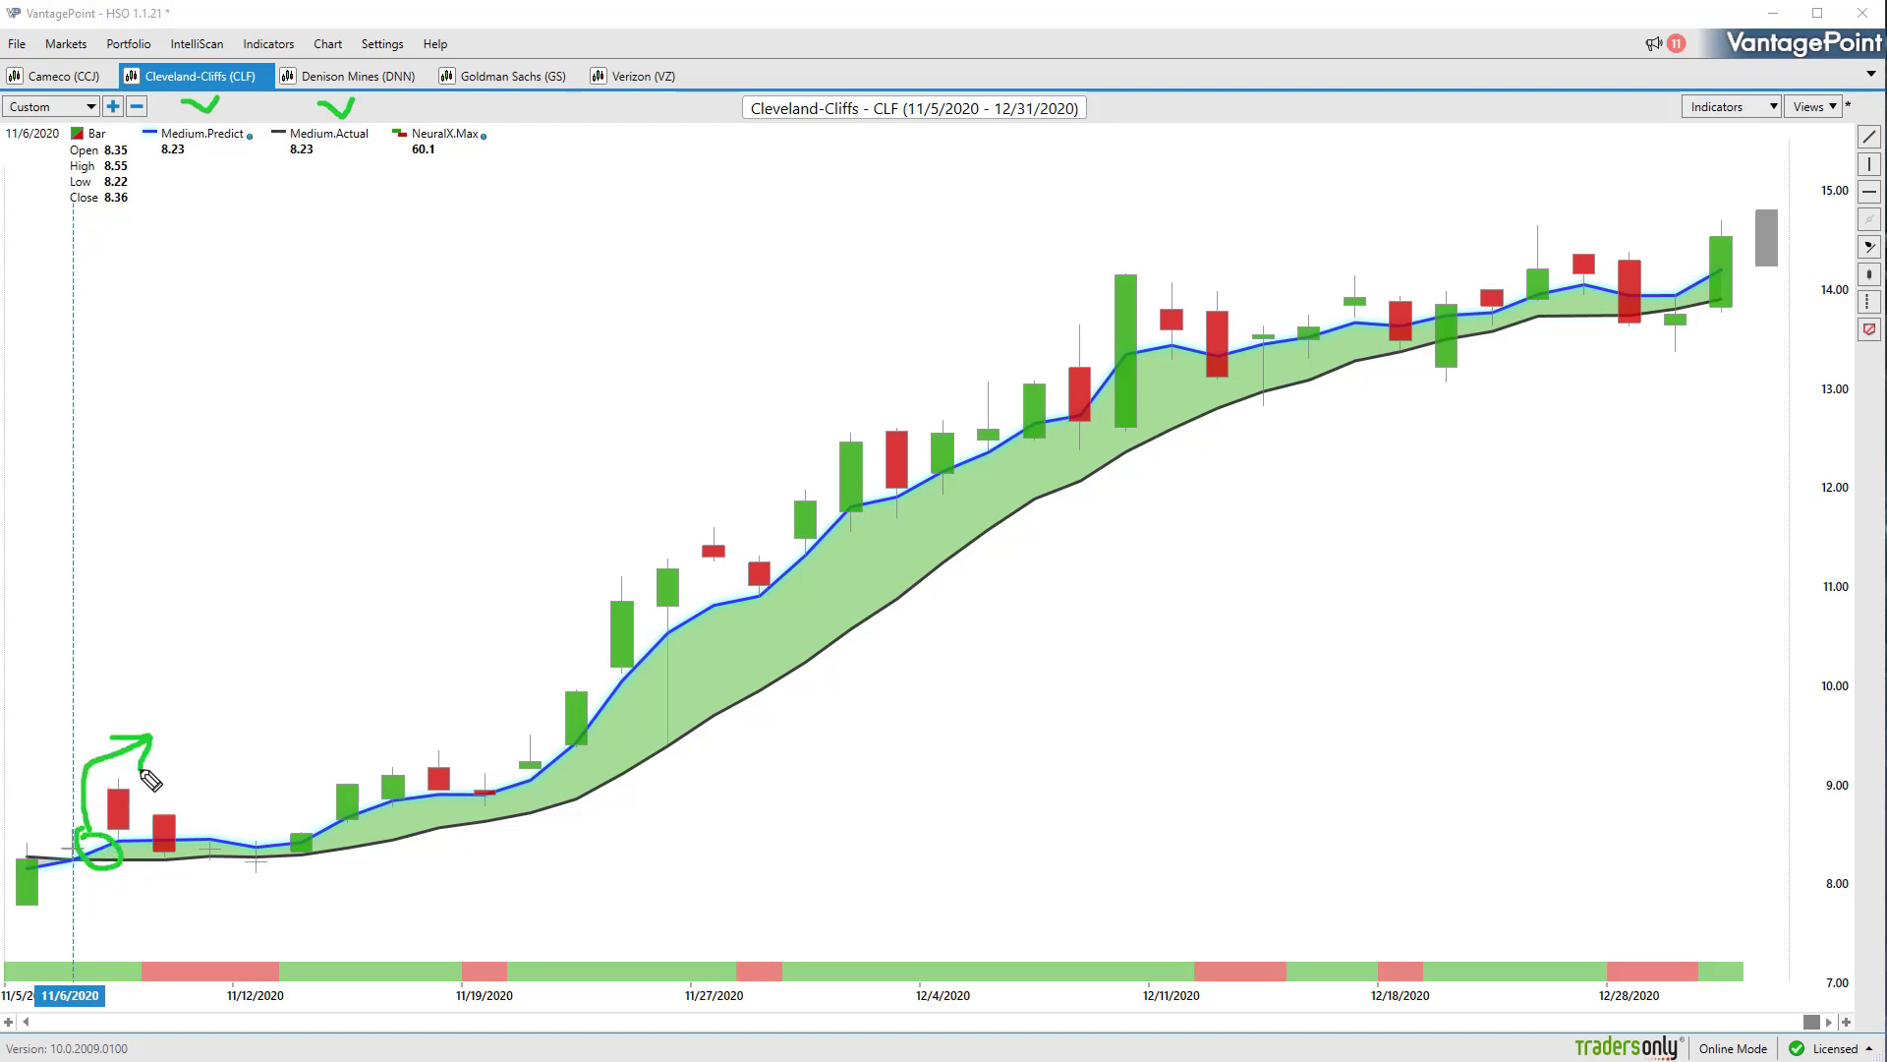
mouse_move(193, 822)
left_mouse_down()
mouse_move(189, 860)
mouse_move(274, 881)
left_mouse_up()
left_click_drag(162, 935, 174, 935)
key("Escape")
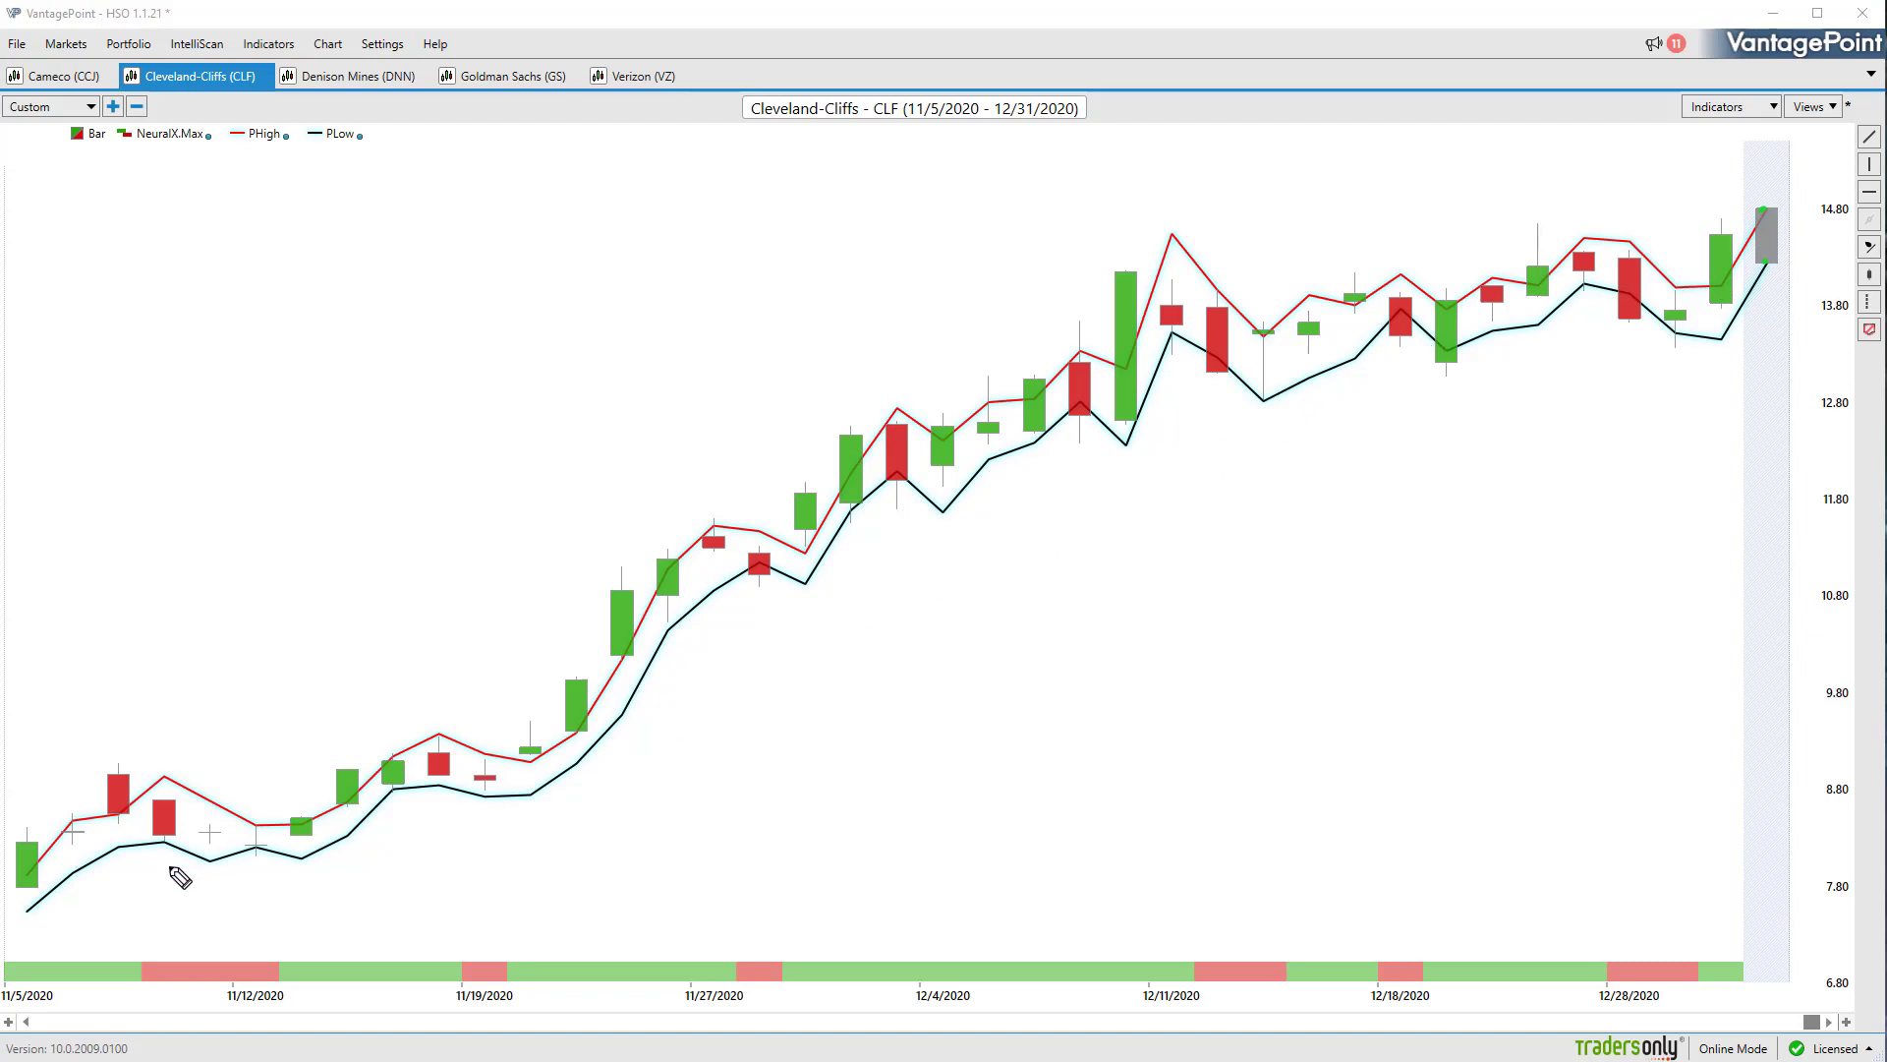
Circle the PLow points from 11/10 through 12/29 along the Cleveland-Cliffs chart
left_click_drag(164, 844, 254, 840)
left_click_drag(402, 782, 398, 785)
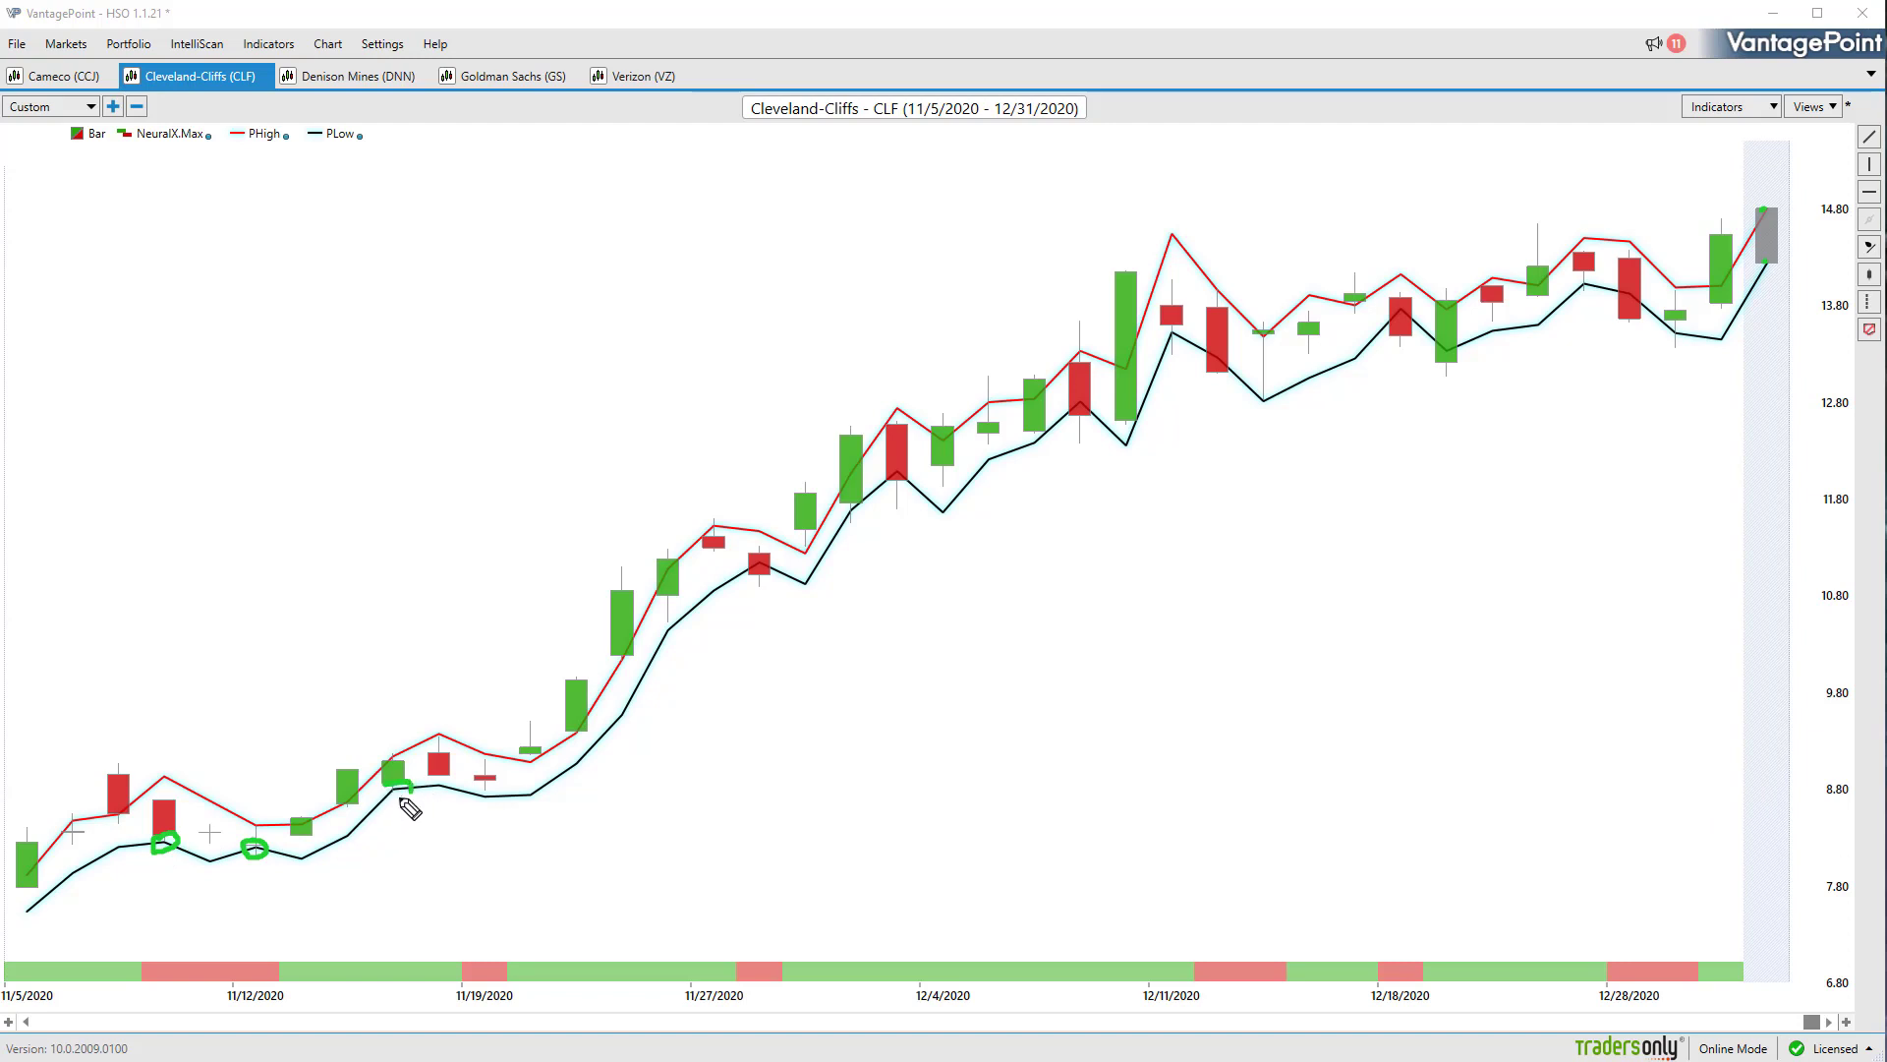
left_click_drag(769, 561, 753, 563)
left_click_drag(864, 509, 894, 472)
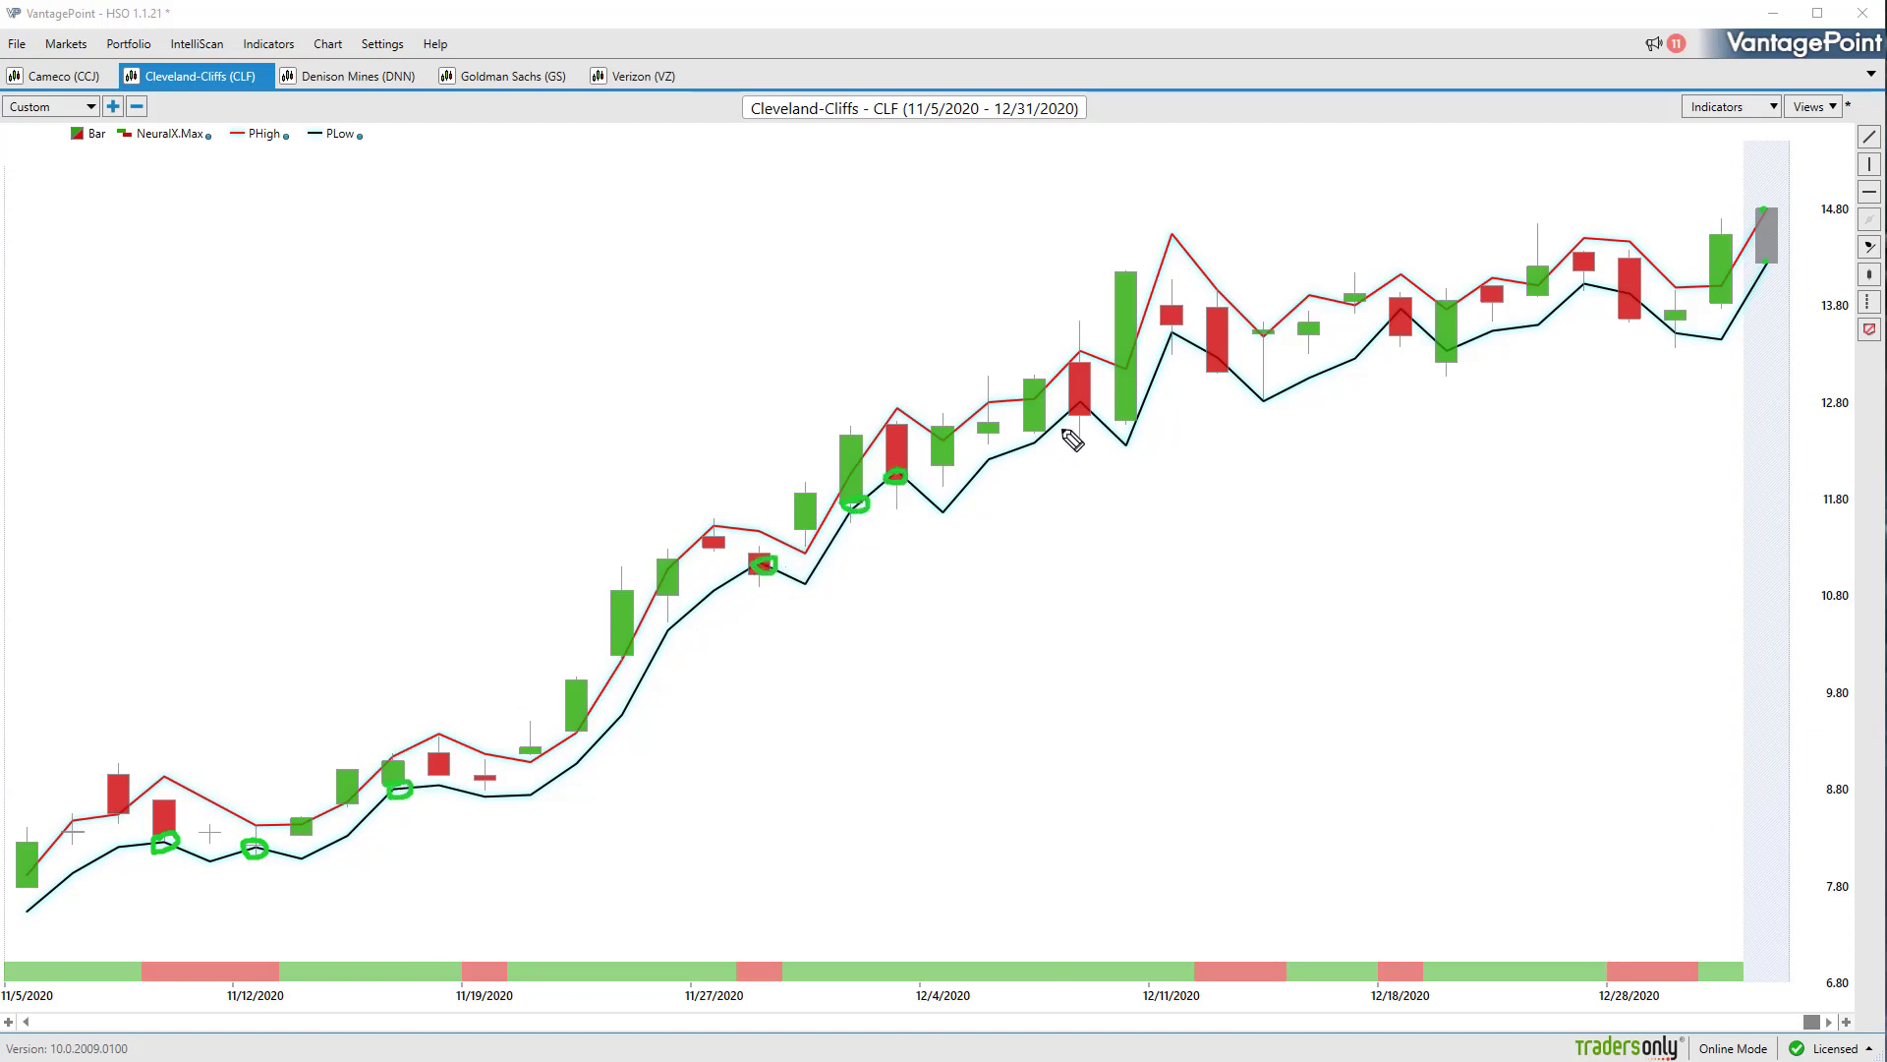
left_click_drag(1072, 411, 1073, 411)
left_click_drag(1159, 332, 1265, 392)
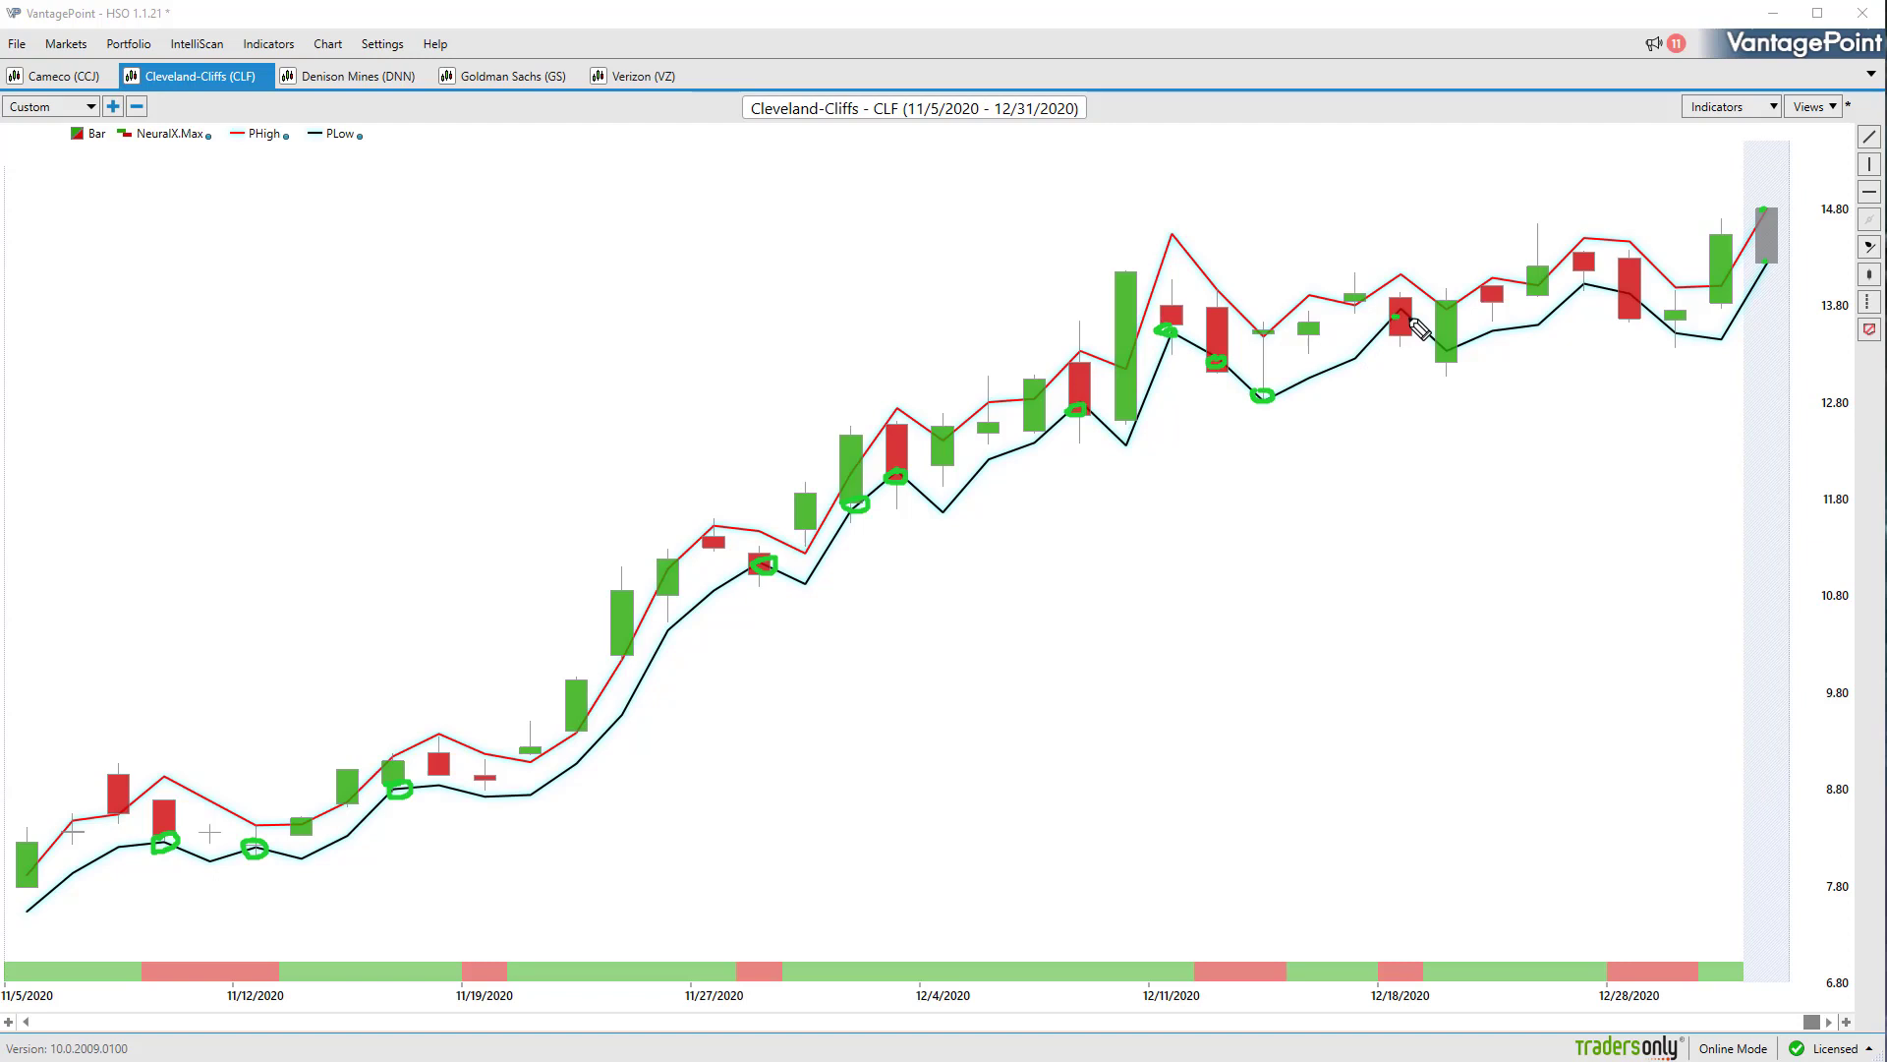
mouse_move(1410, 317)
left_mouse_down()
mouse_move(1393, 316)
mouse_move(1437, 354)
left_mouse_up()
left_click_drag(1582, 285, 1574, 286)
left_click_drag(1672, 333, 1666, 335)
Draw an arrow at the title, write 'x y z', arrow the latest candles, then clear
mouse_move(834, 150)
left_mouse_down()
mouse_move(820, 163)
mouse_move(880, 166)
left_mouse_up()
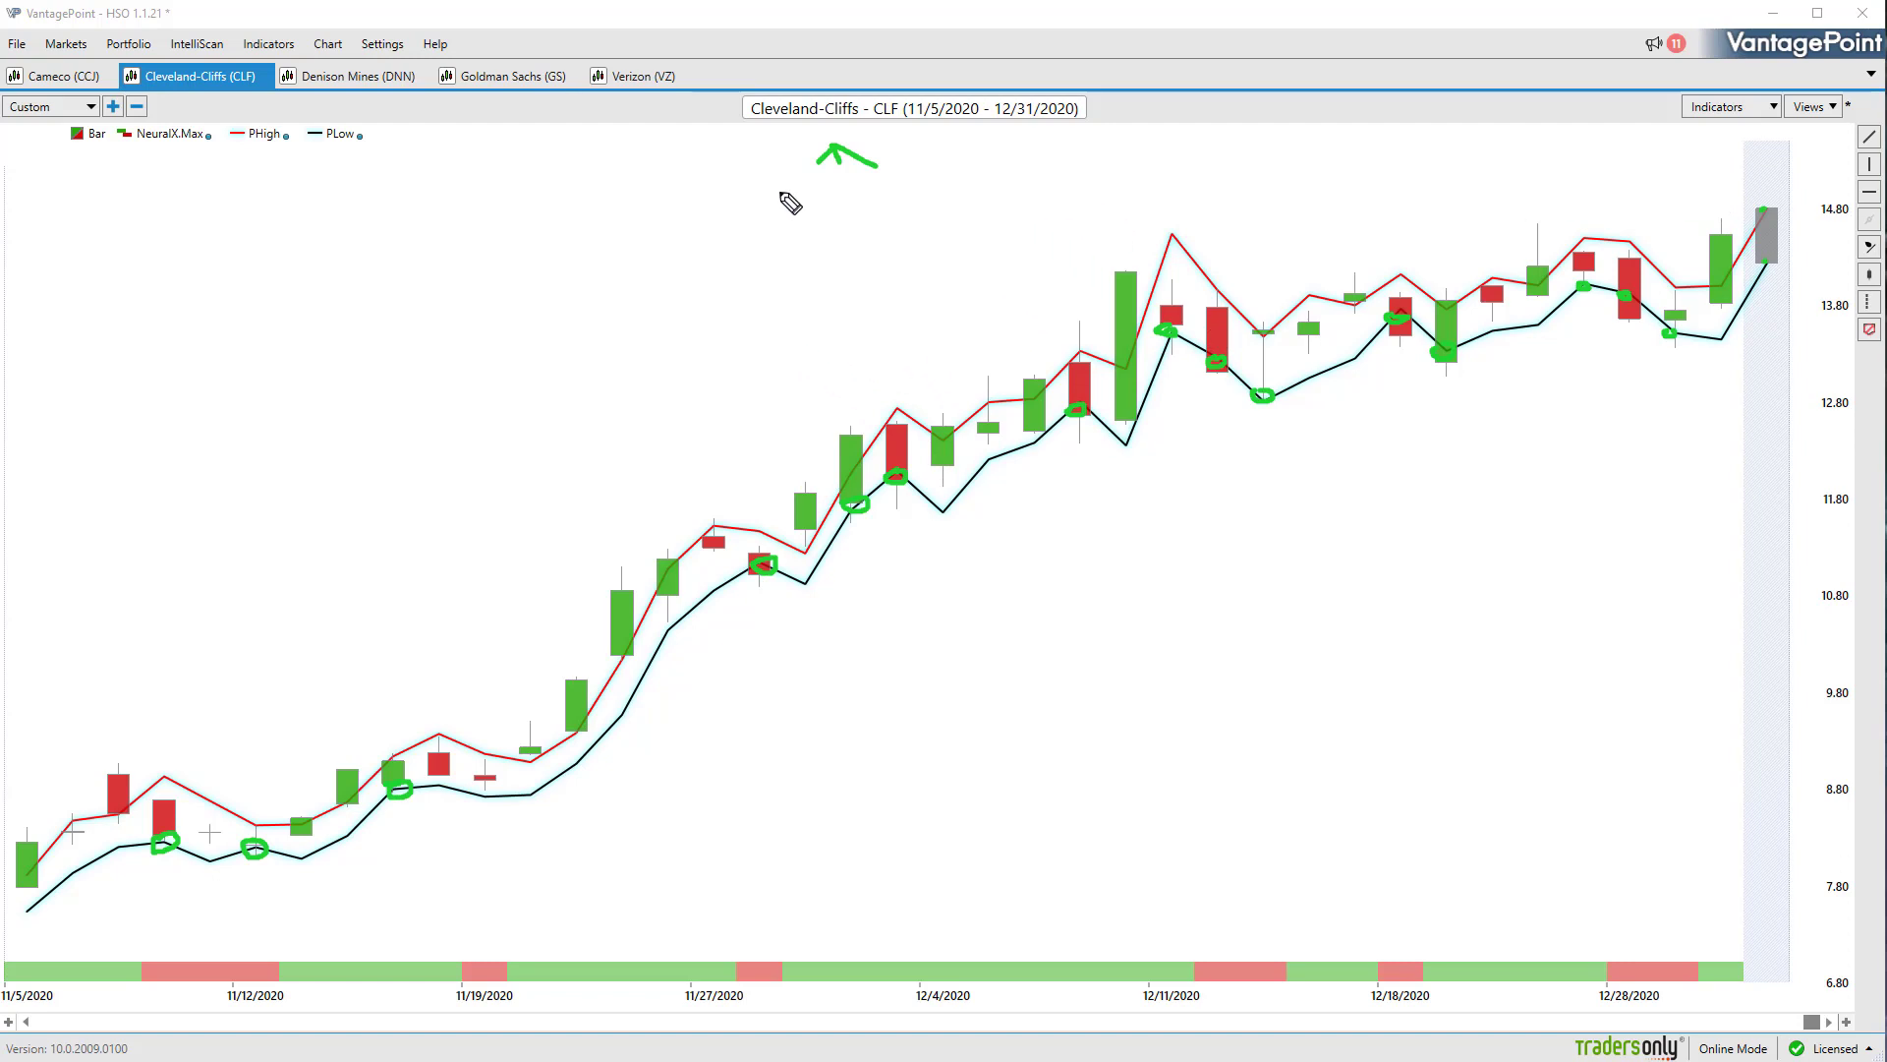
mouse_move(781, 183)
left_mouse_down()
mouse_move(805, 208)
mouse_move(780, 208)
left_mouse_up()
mouse_move(832, 192)
left_mouse_down()
mouse_move(837, 231)
mouse_move(894, 208)
left_mouse_up()
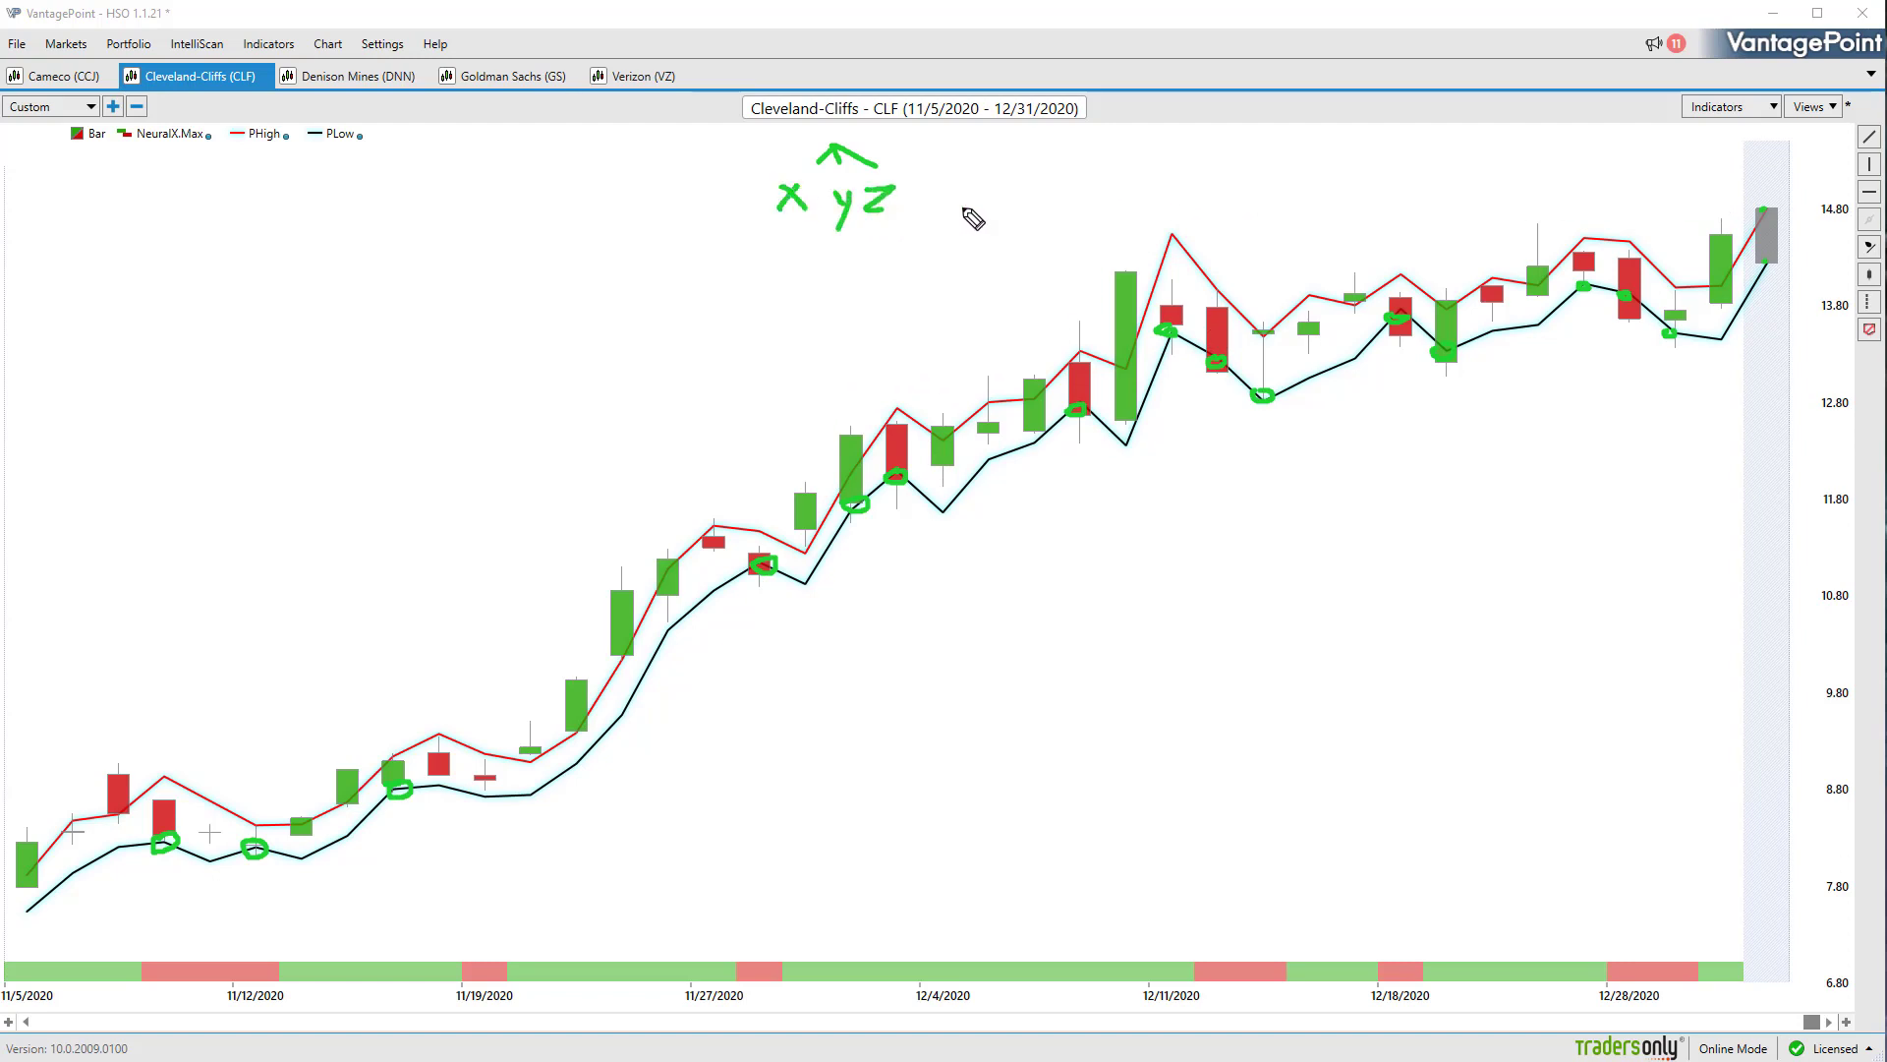
mouse_move(1620, 179)
left_mouse_down()
mouse_move(1758, 182)
mouse_move(1734, 197)
left_mouse_up()
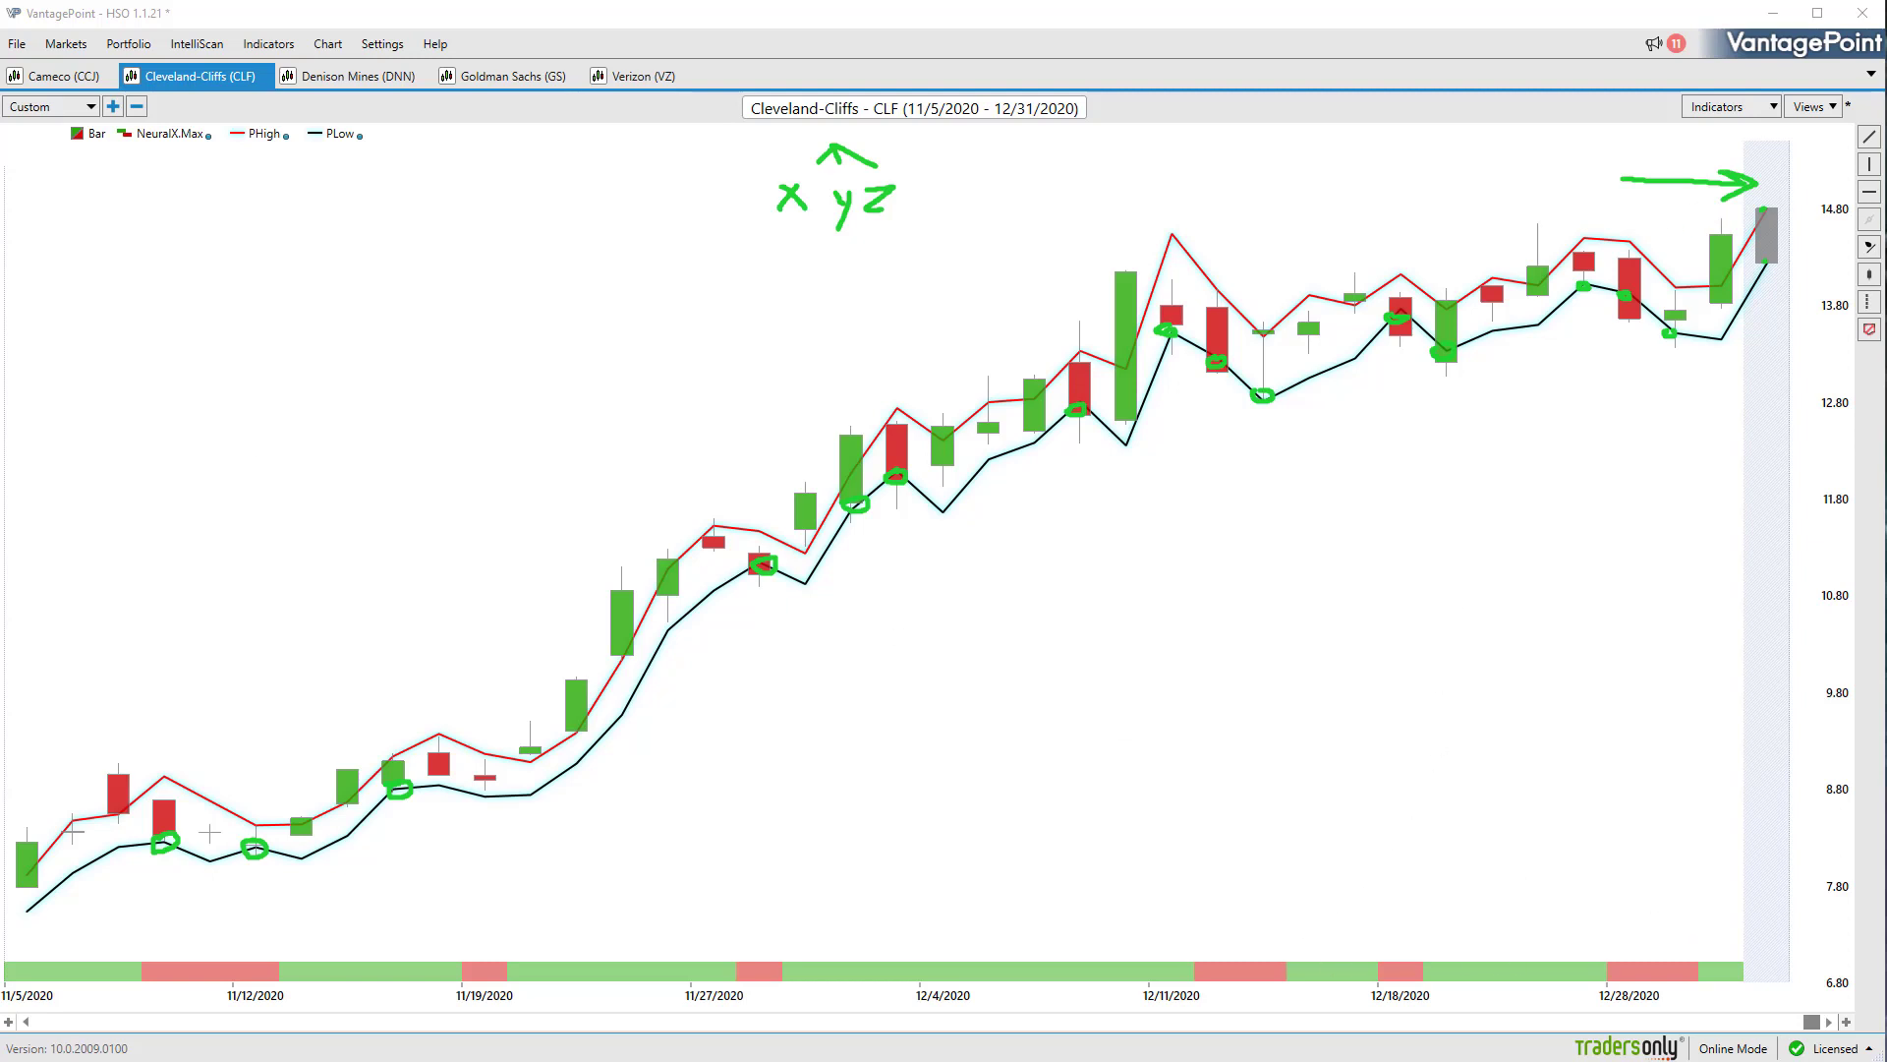
key("Escape")
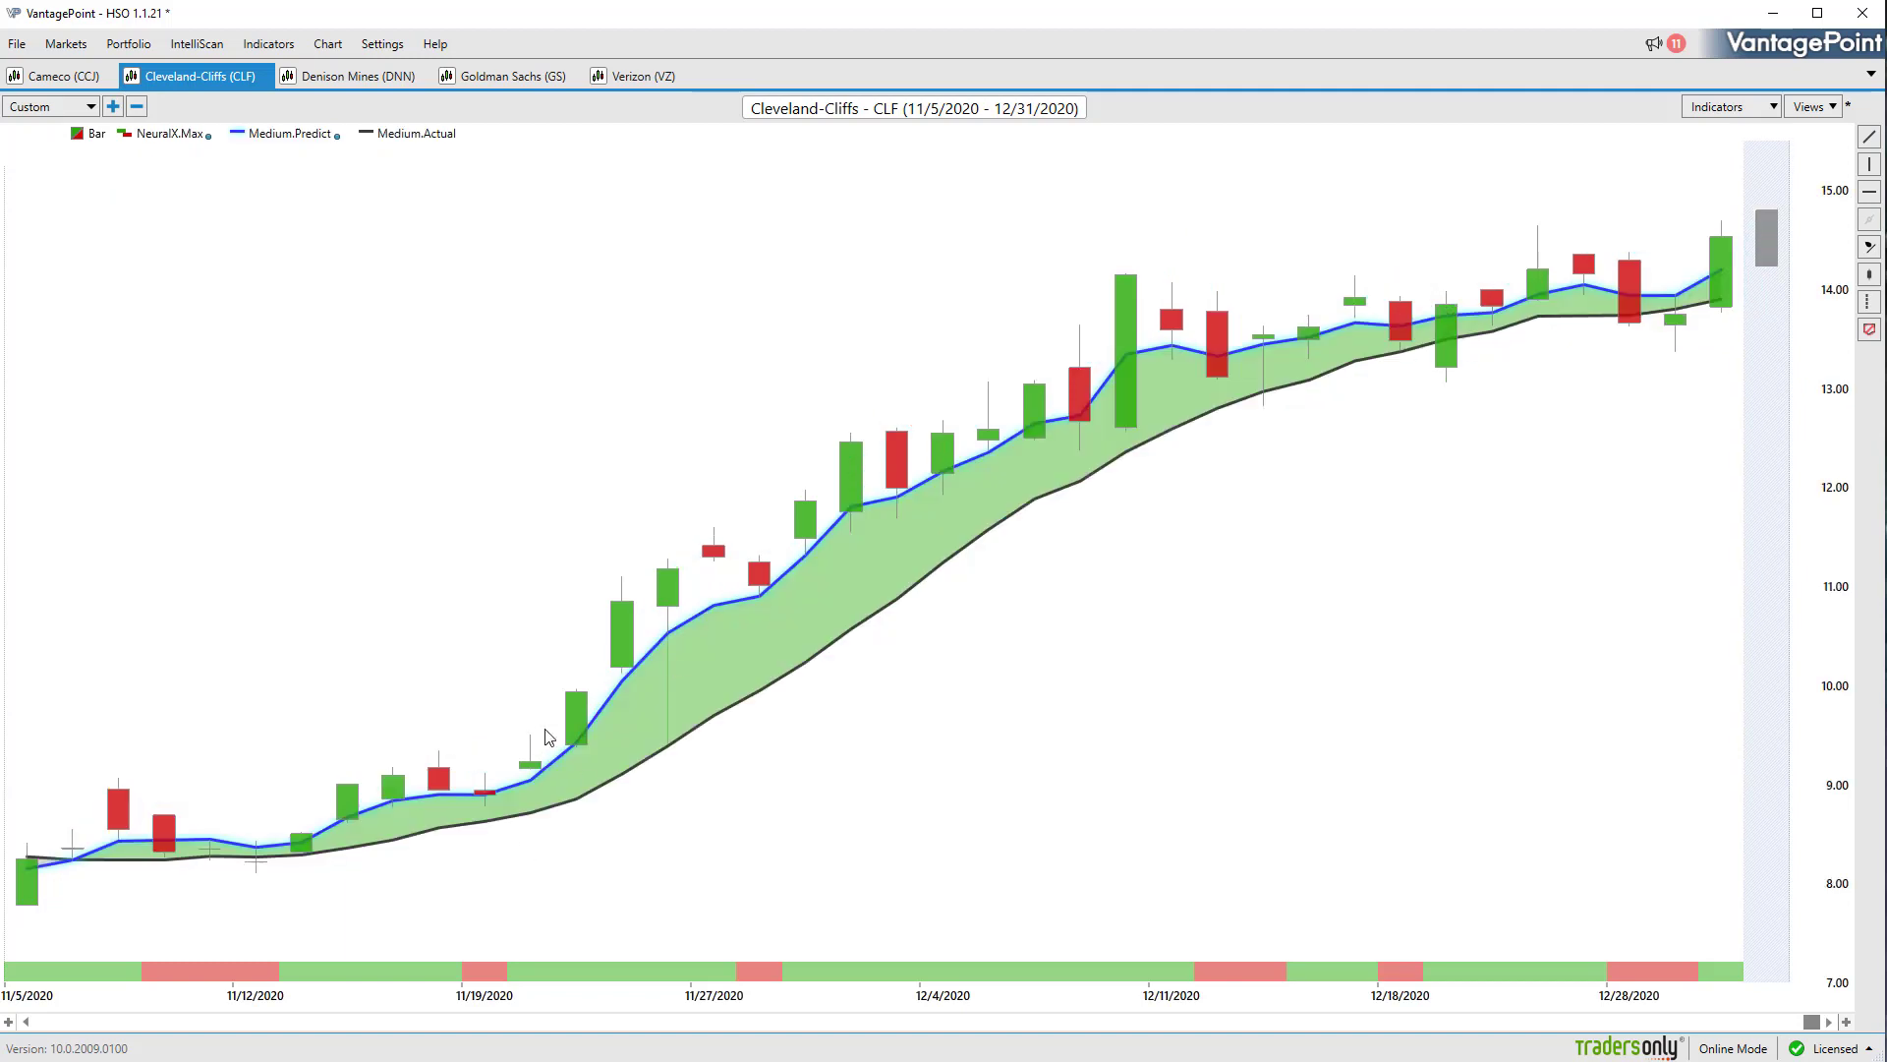
Draw a trendline across the November–December rise and show its profit tooltip
left_click(1871, 138)
left_click_drag(1687, 266, 196, 845)
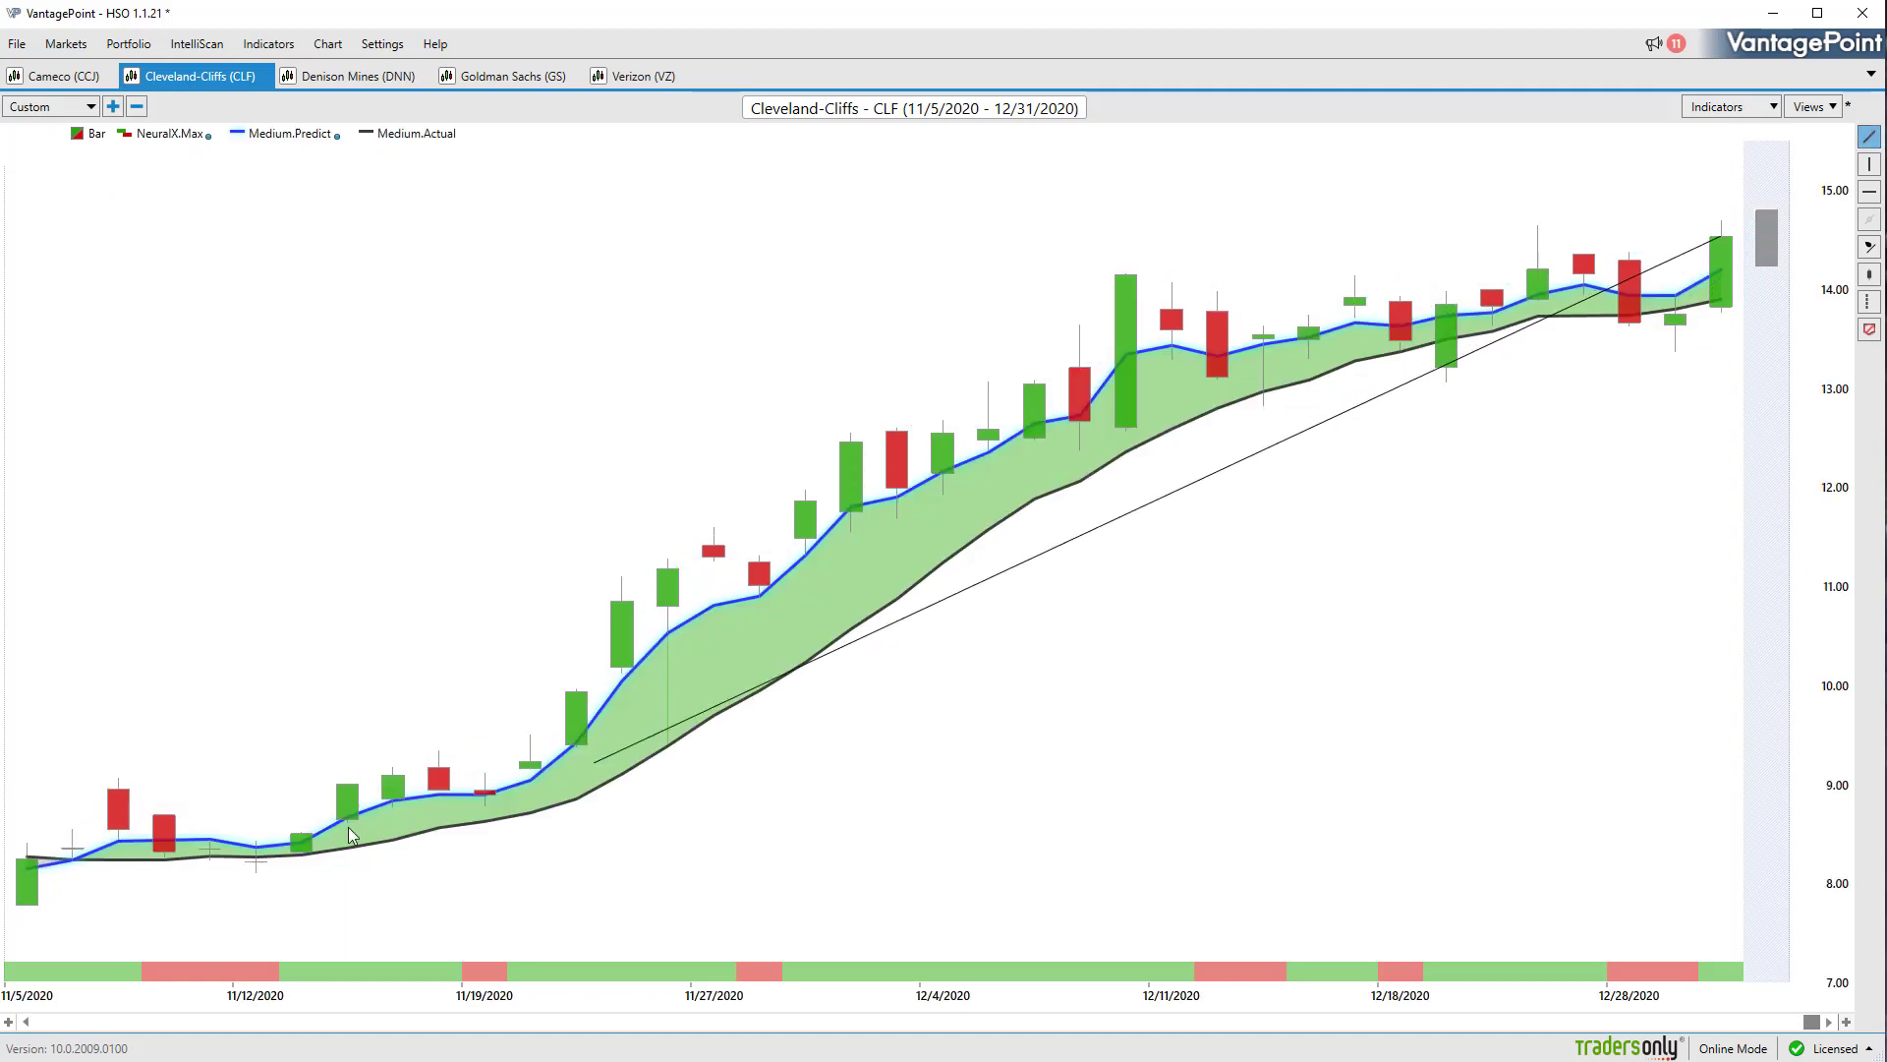
right_click(196, 846)
left_click(236, 880)
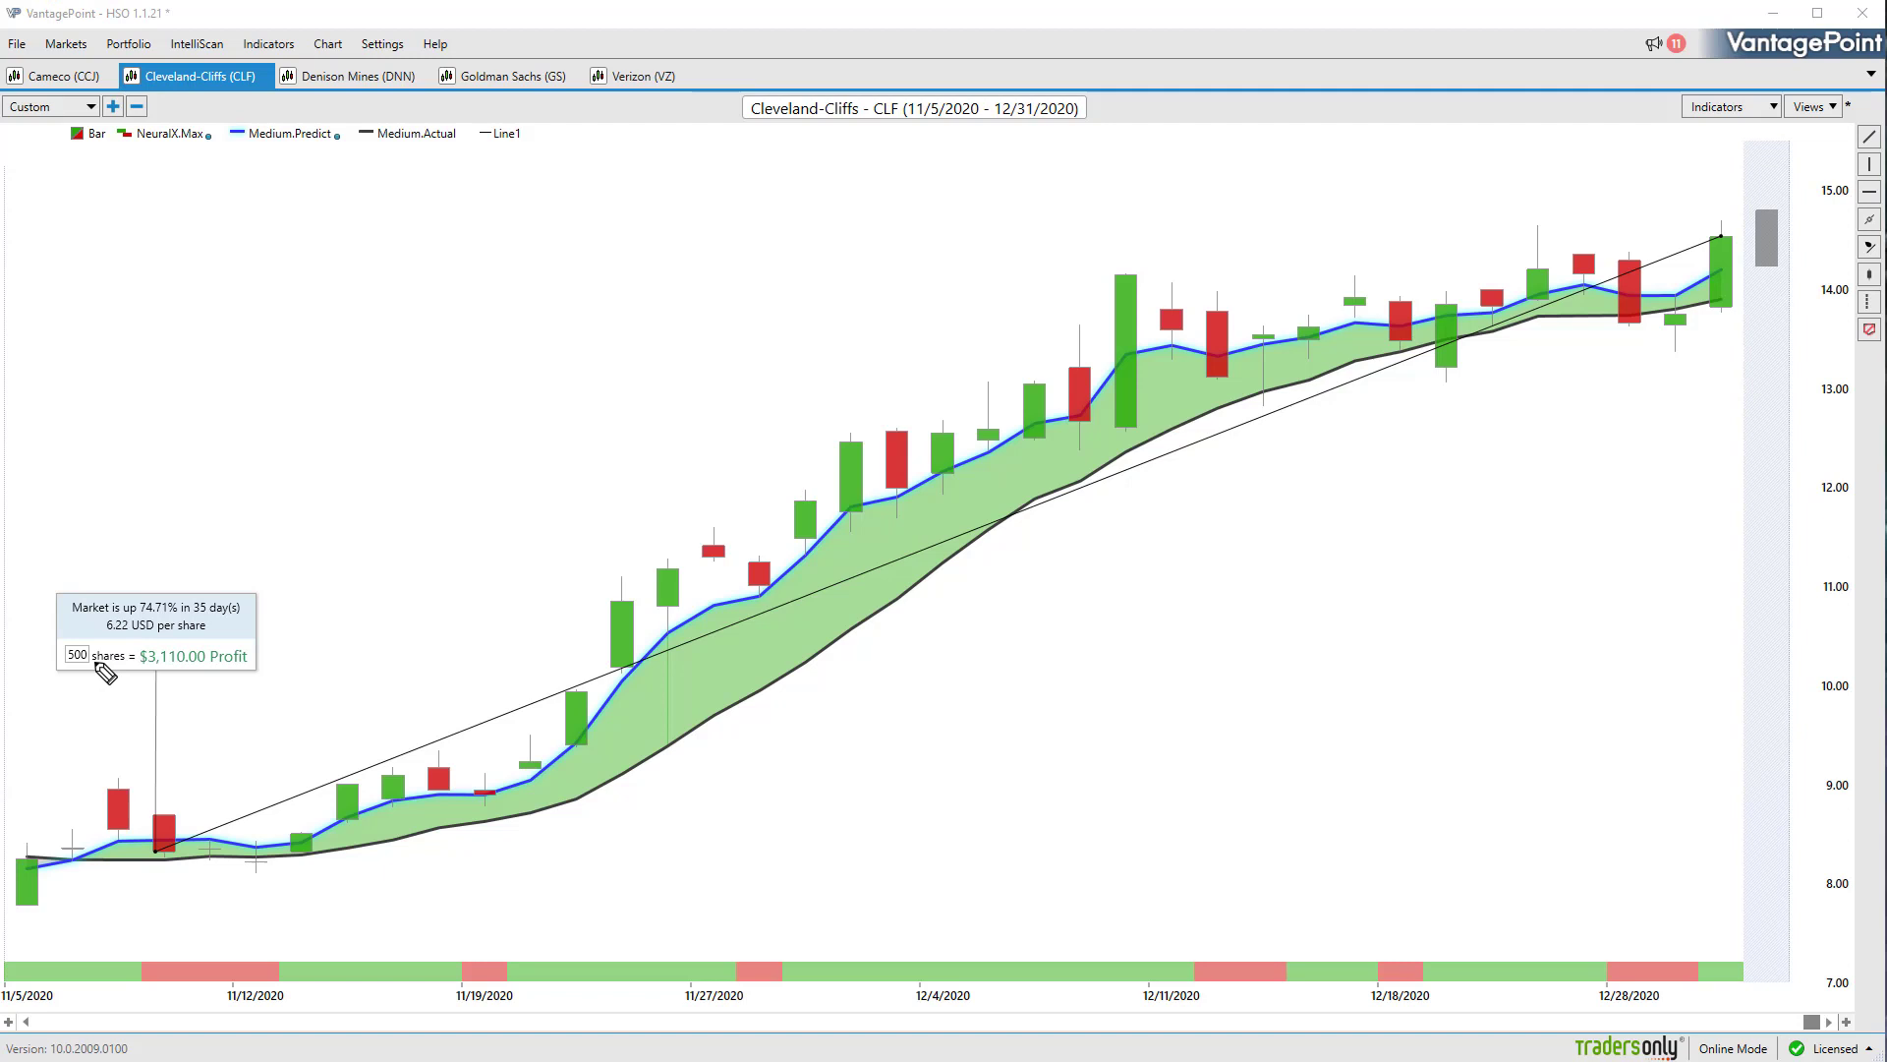
Underline the $3,110.00 profit, clear the ink and open the Denison Mines (DNN) chart
left_click_drag(128, 677, 203, 688)
mouse_move(1491, 839)
left_mouse_down()
mouse_move(1667, 853)
mouse_move(1620, 888)
left_mouse_up()
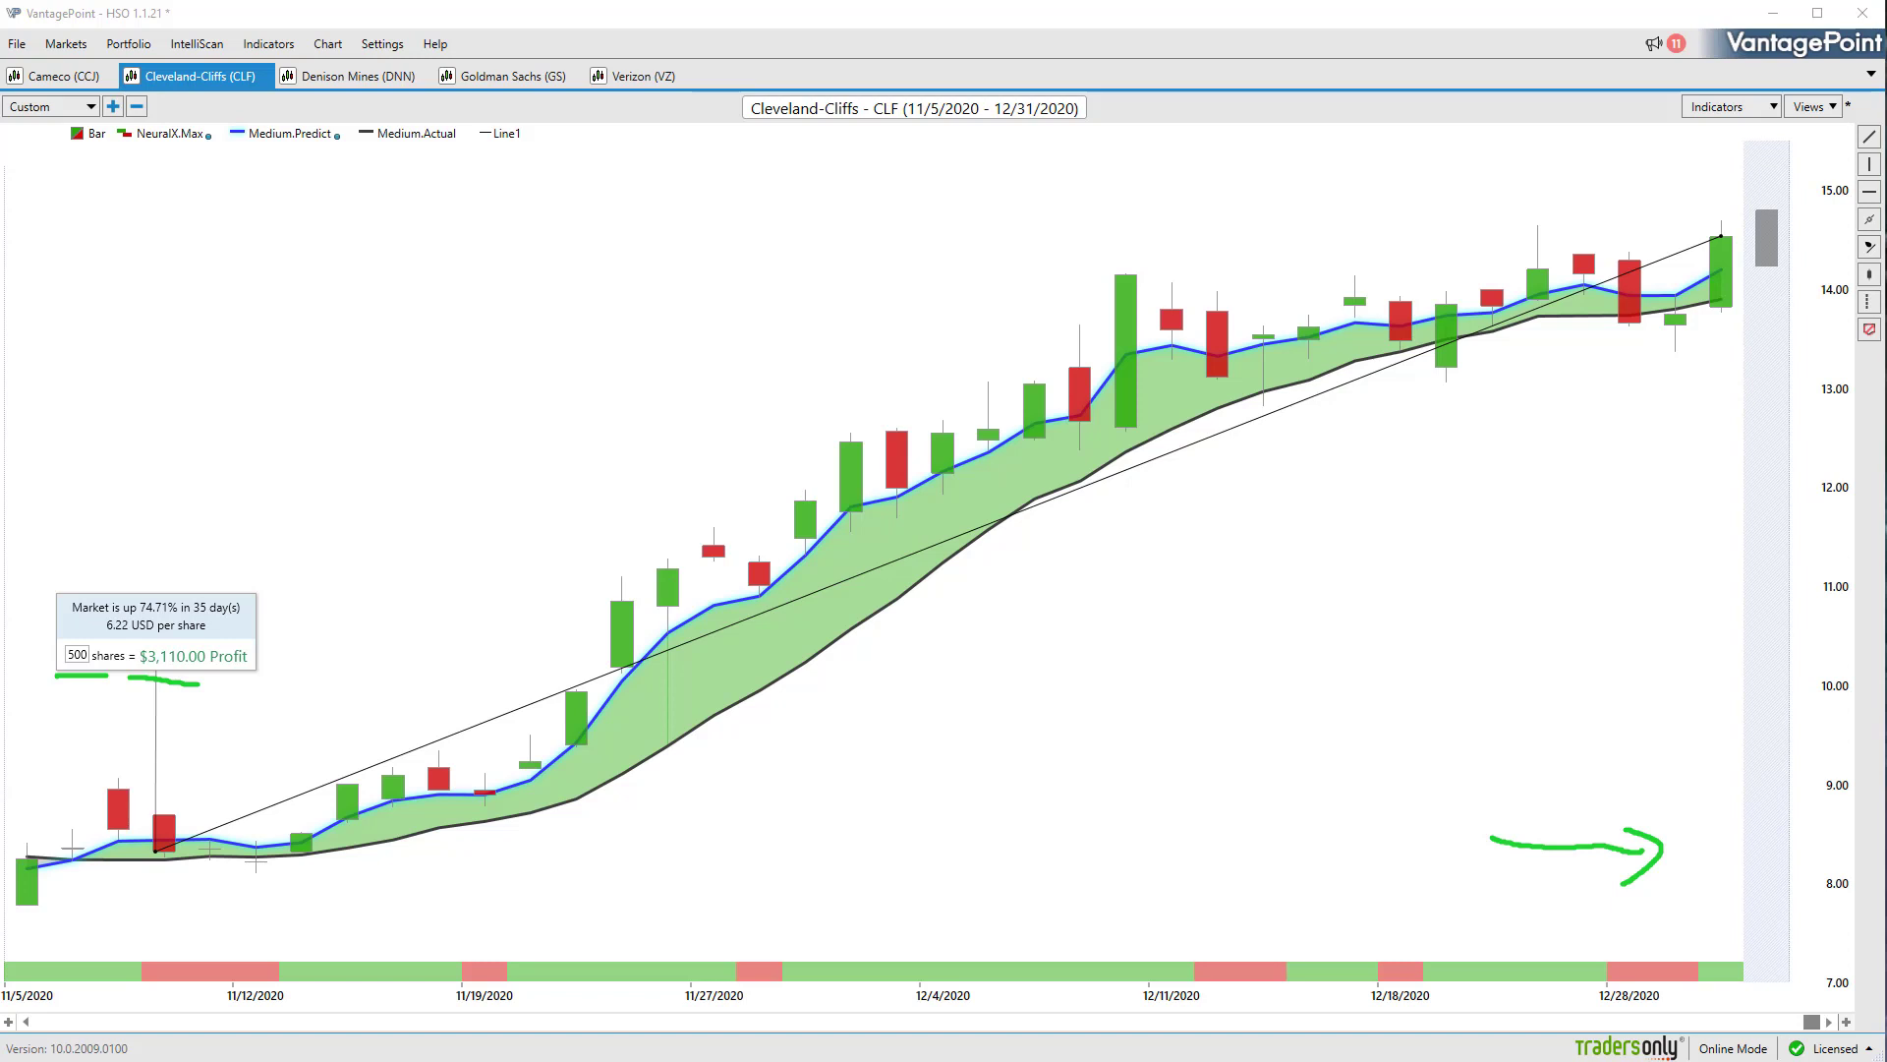
key("Escape")
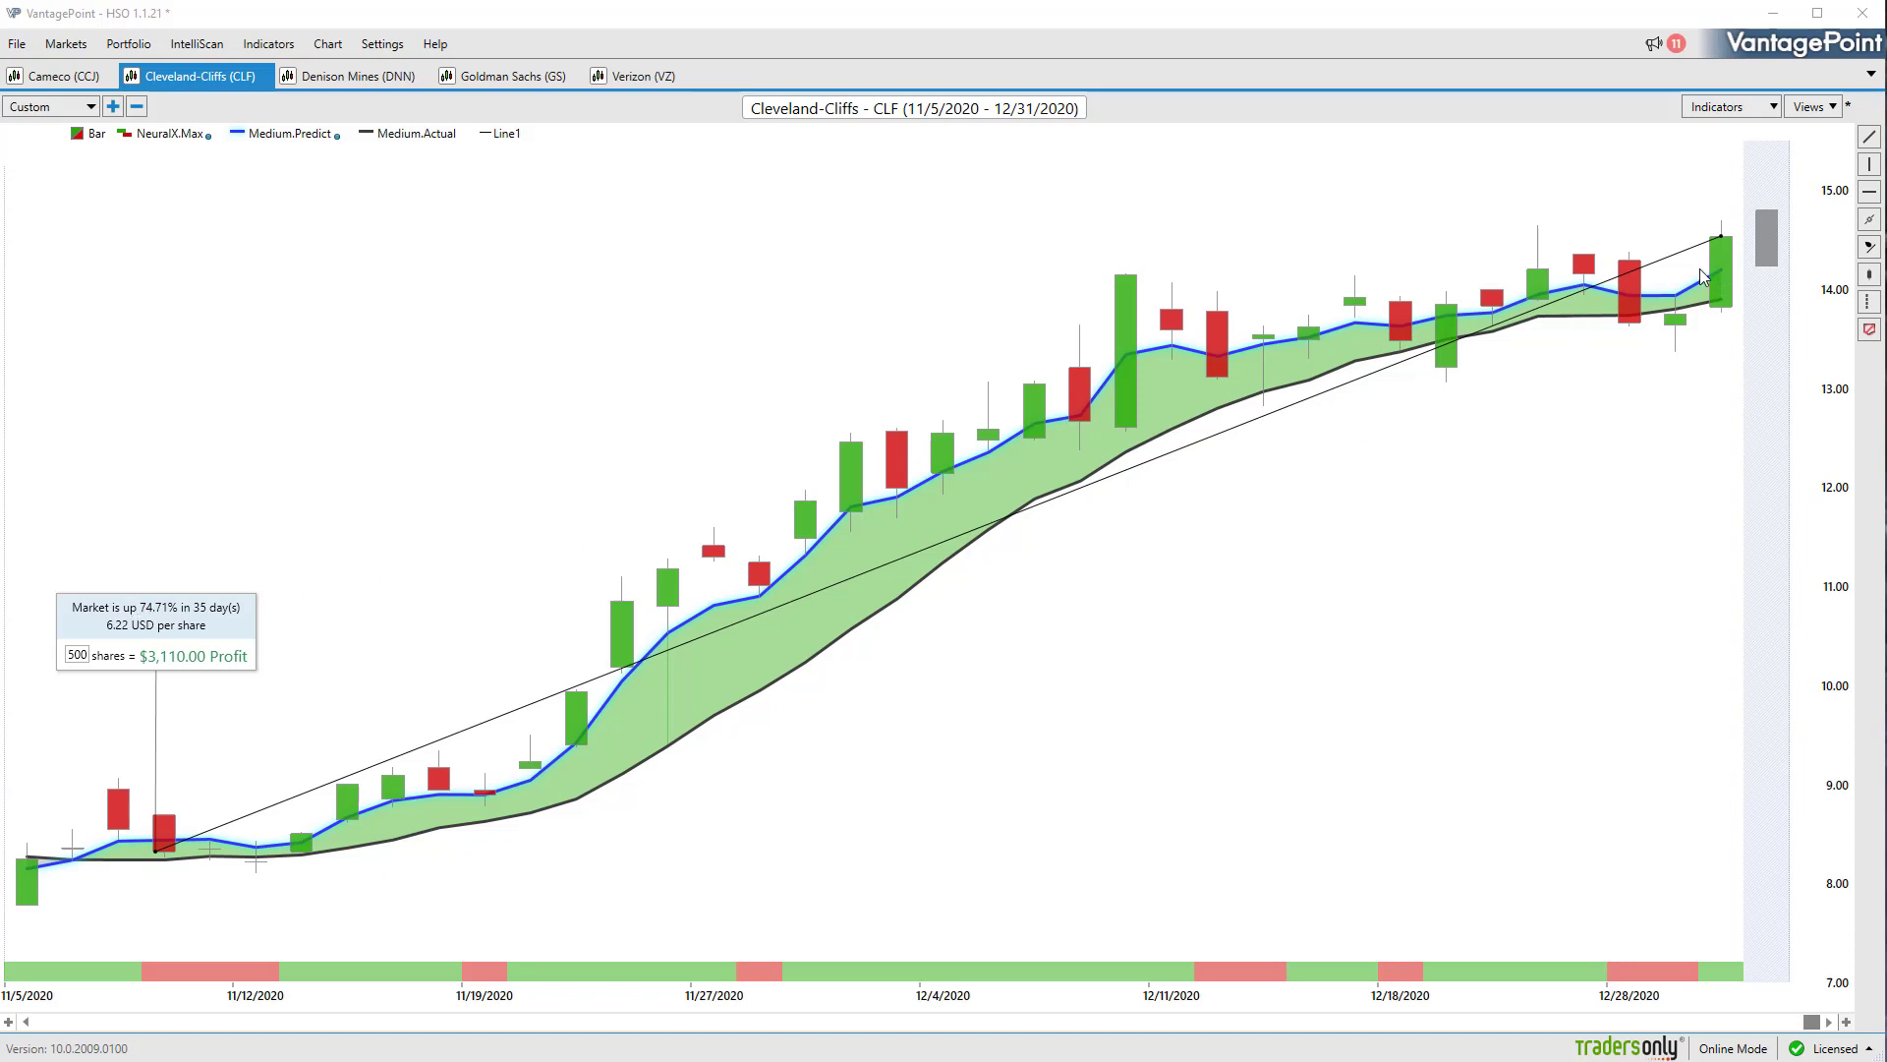
left_click(341, 79)
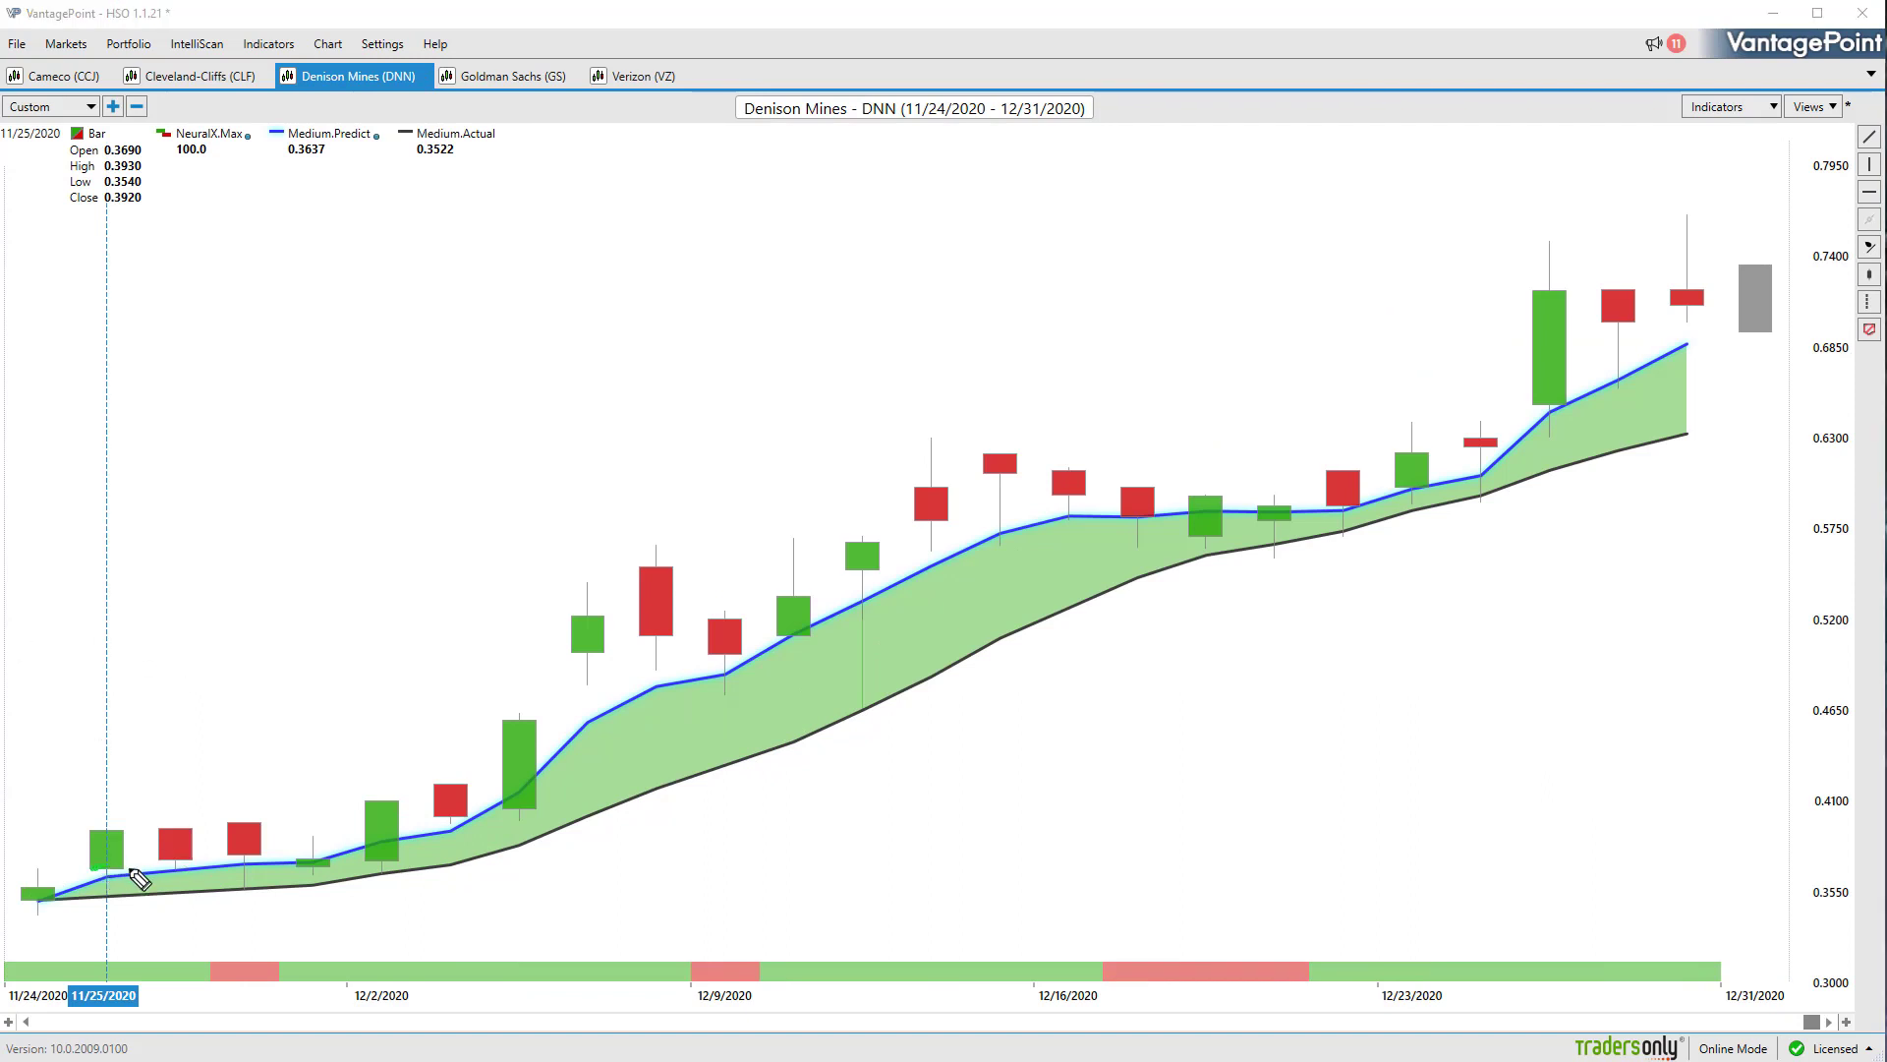
Circle the first green candle, tick off the Cameco and Cleveland-Cliffs tabs, then clear
mouse_move(128, 876)
left_mouse_down()
mouse_move(74, 835)
mouse_move(174, 761)
mouse_move(162, 811)
left_mouse_up()
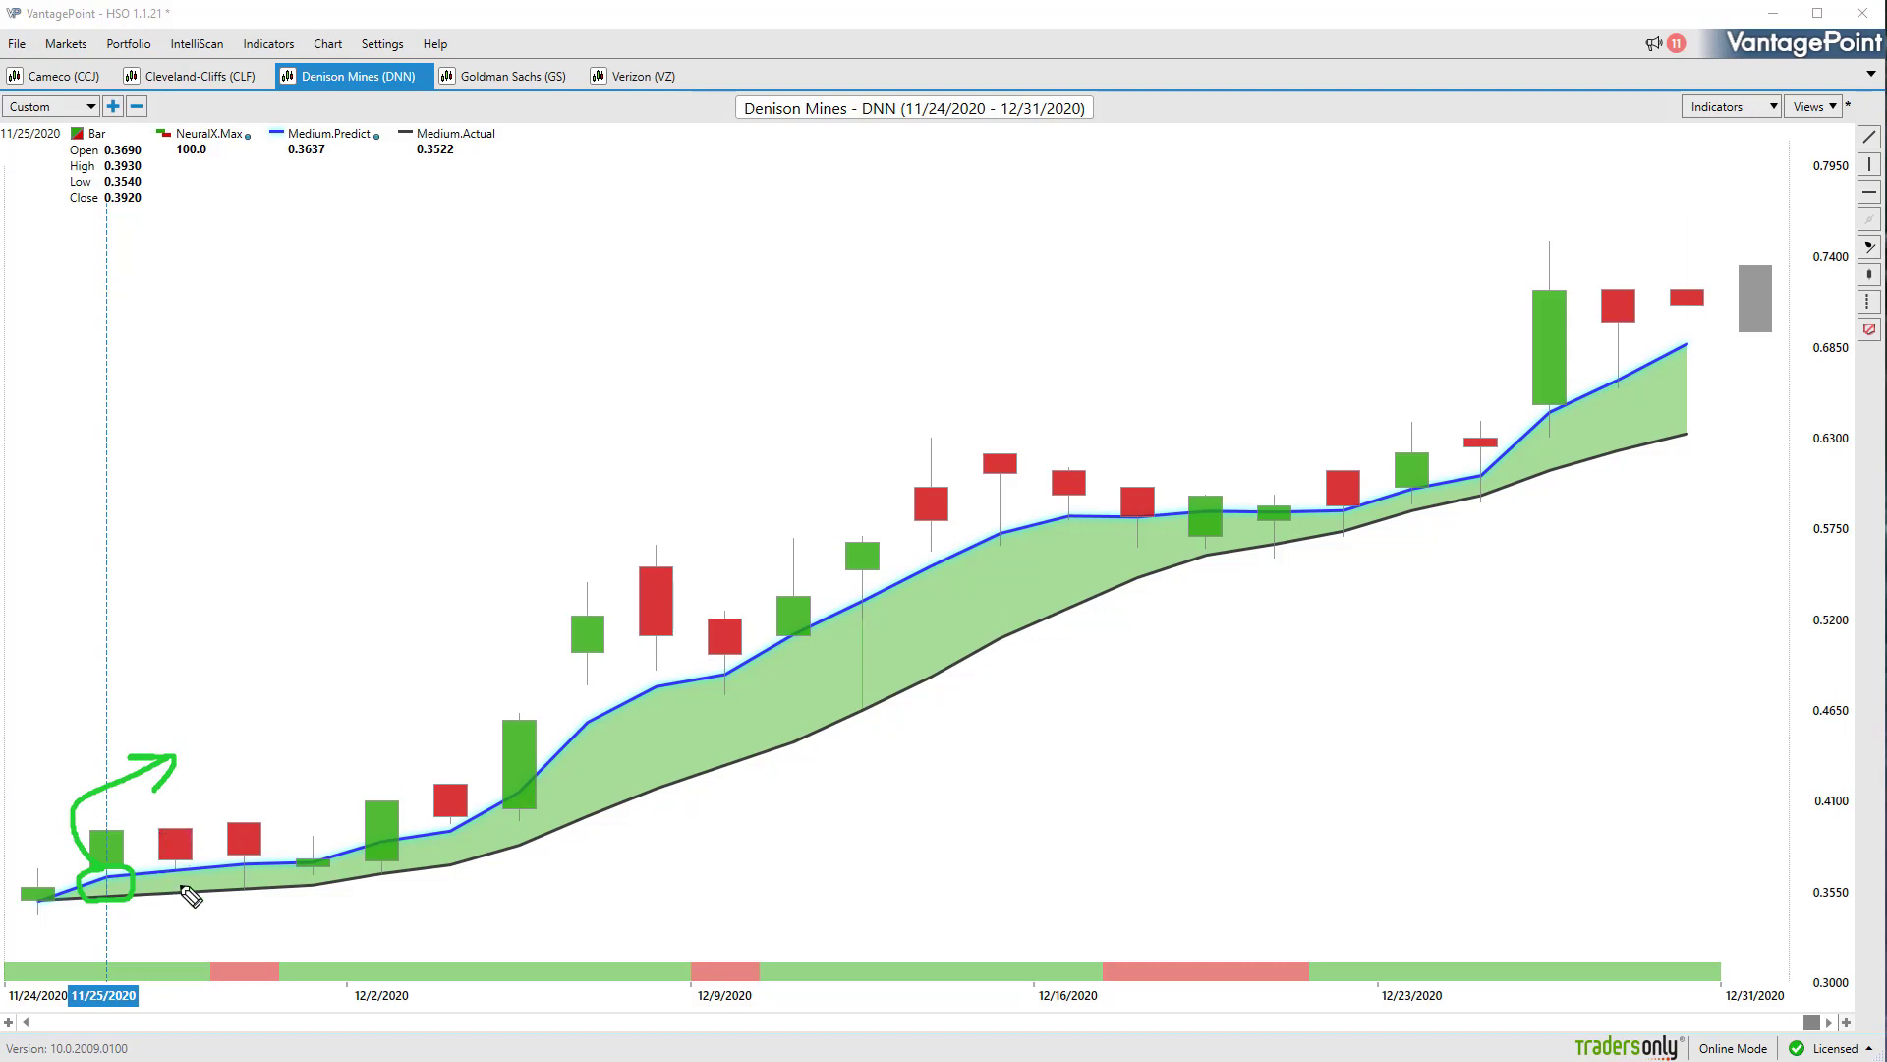
left_click_drag(41, 95, 82, 72)
left_click_drag(201, 91, 232, 84)
key("Escape")
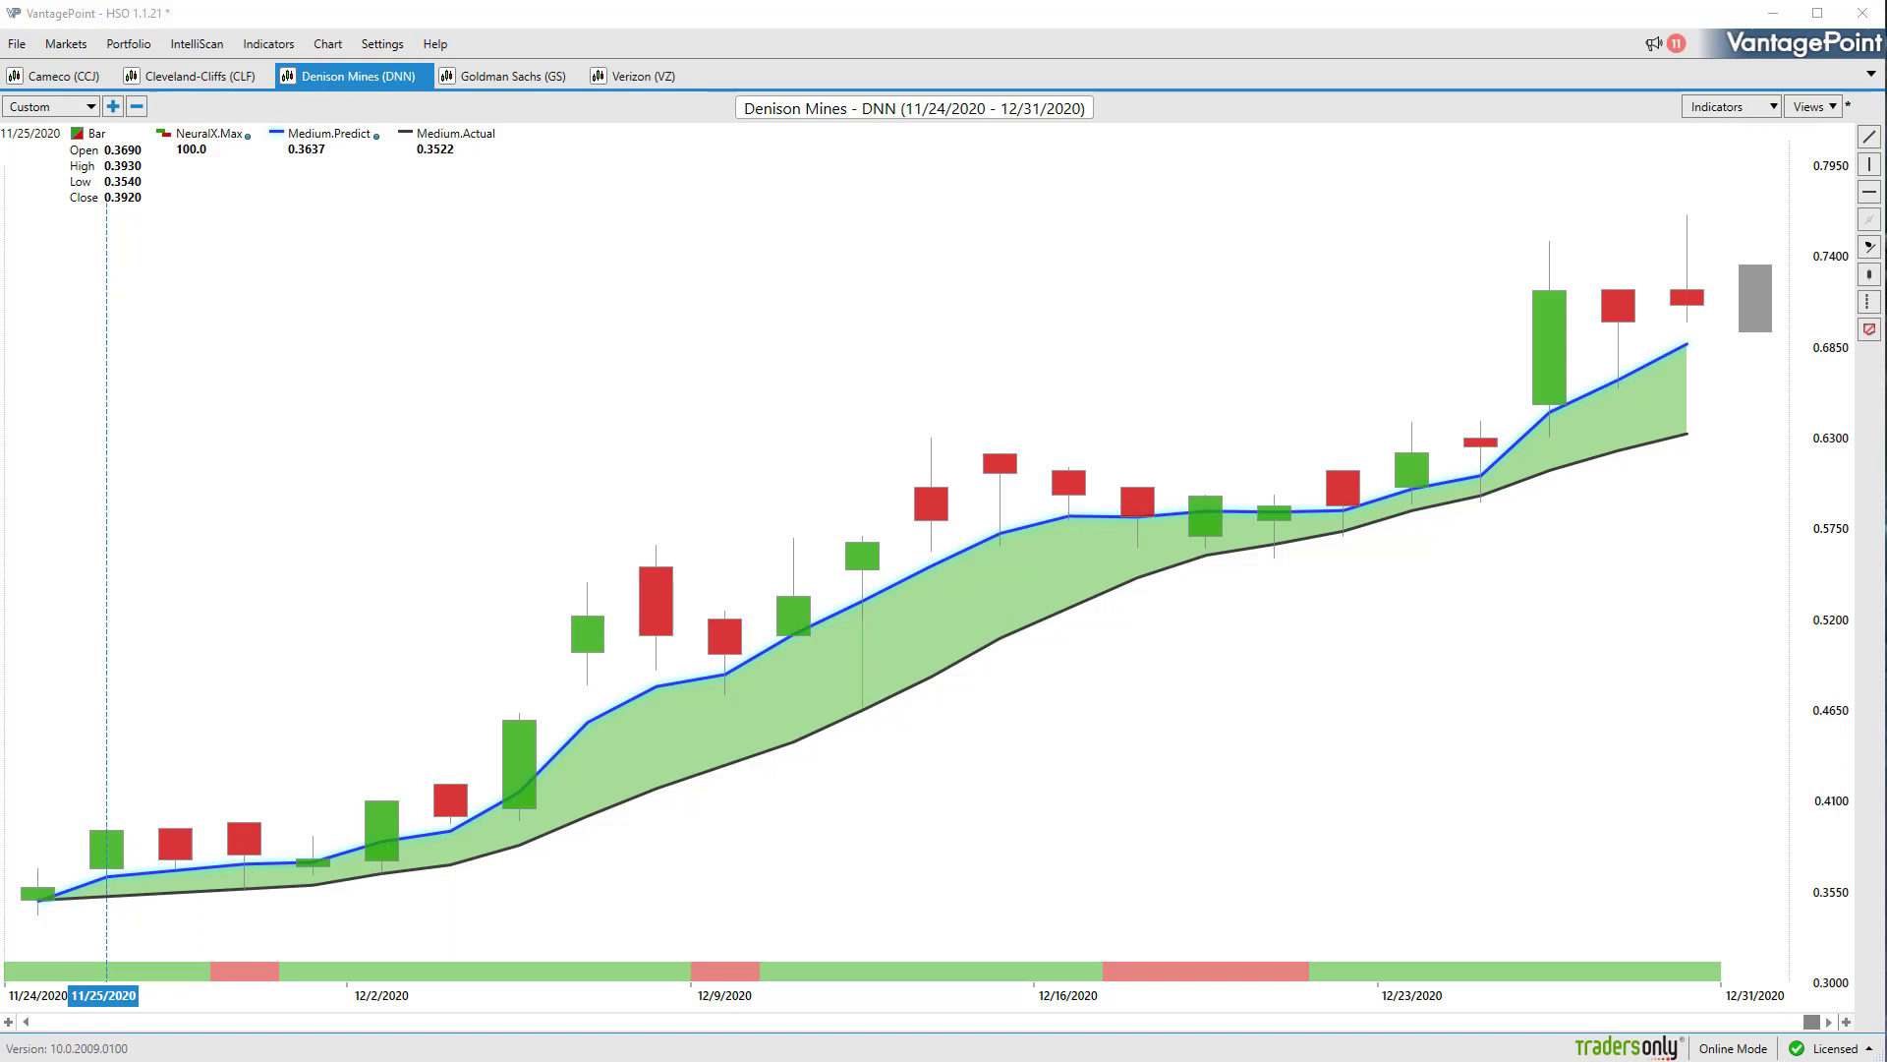
Bracket the mid-December candles and arrow the late-December rise, then clear the drawings
mouse_move(1118, 554)
left_mouse_down()
mouse_move(1176, 553)
mouse_move(1159, 572)
left_mouse_up()
left_click_drag(1184, 482, 1183, 533)
left_click_drag(1281, 485, 1295, 549)
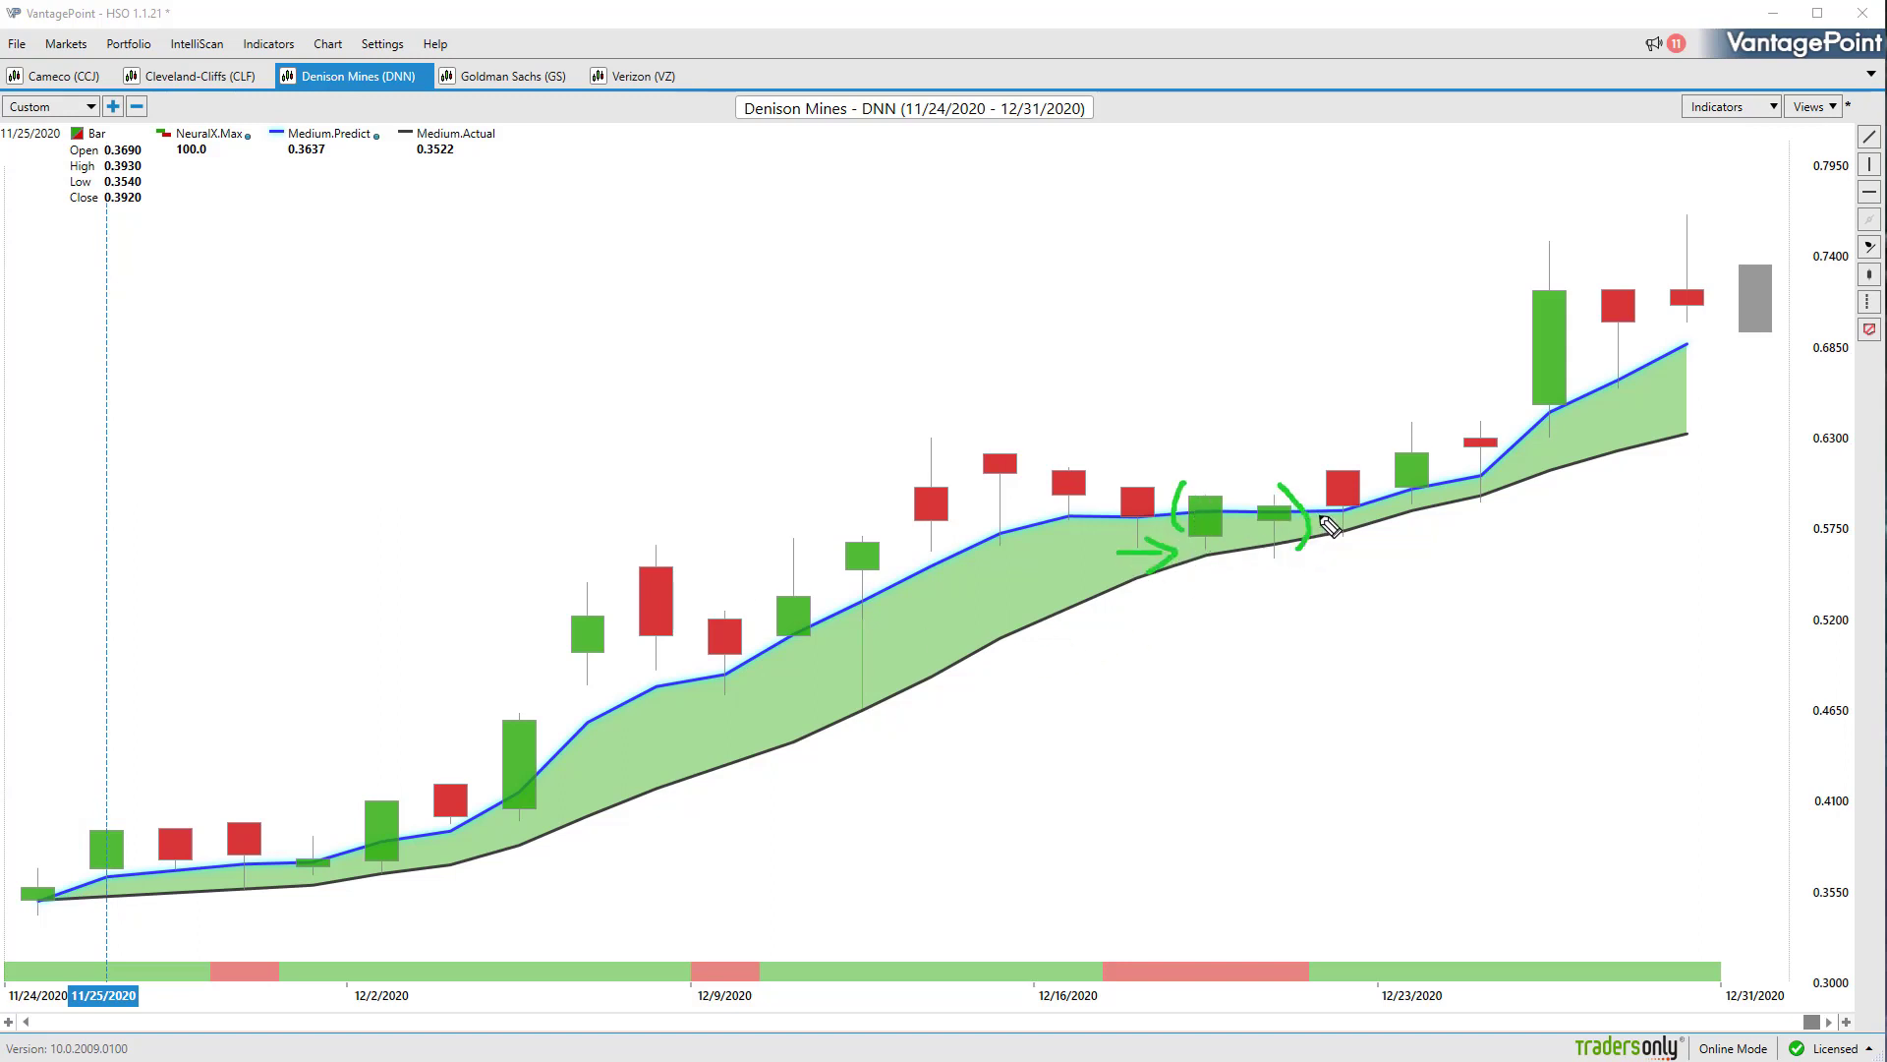
mouse_move(1328, 921)
left_mouse_down()
mouse_move(1425, 929)
mouse_move(1490, 863)
left_mouse_up()
left_click_drag(1458, 871, 1487, 887)
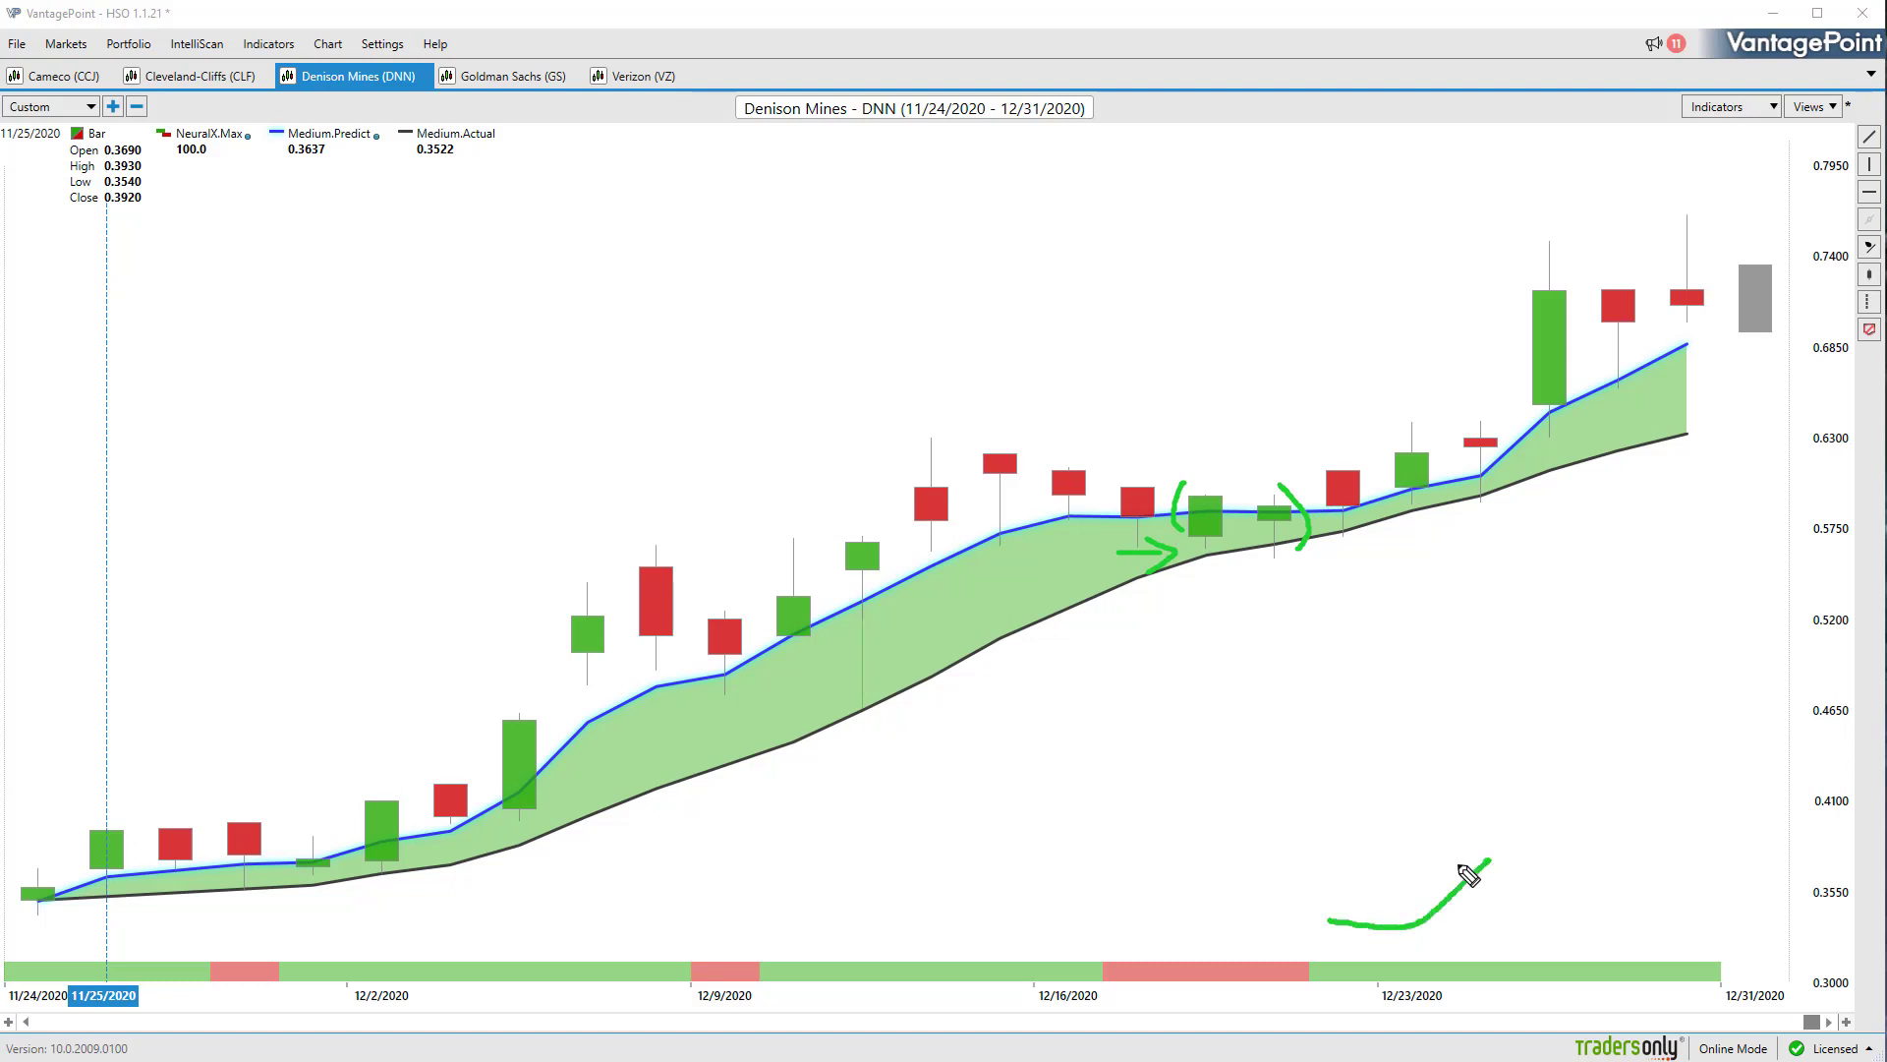
mouse_move(1367, 396)
left_mouse_down()
mouse_move(1490, 312)
mouse_move(1486, 349)
left_mouse_up()
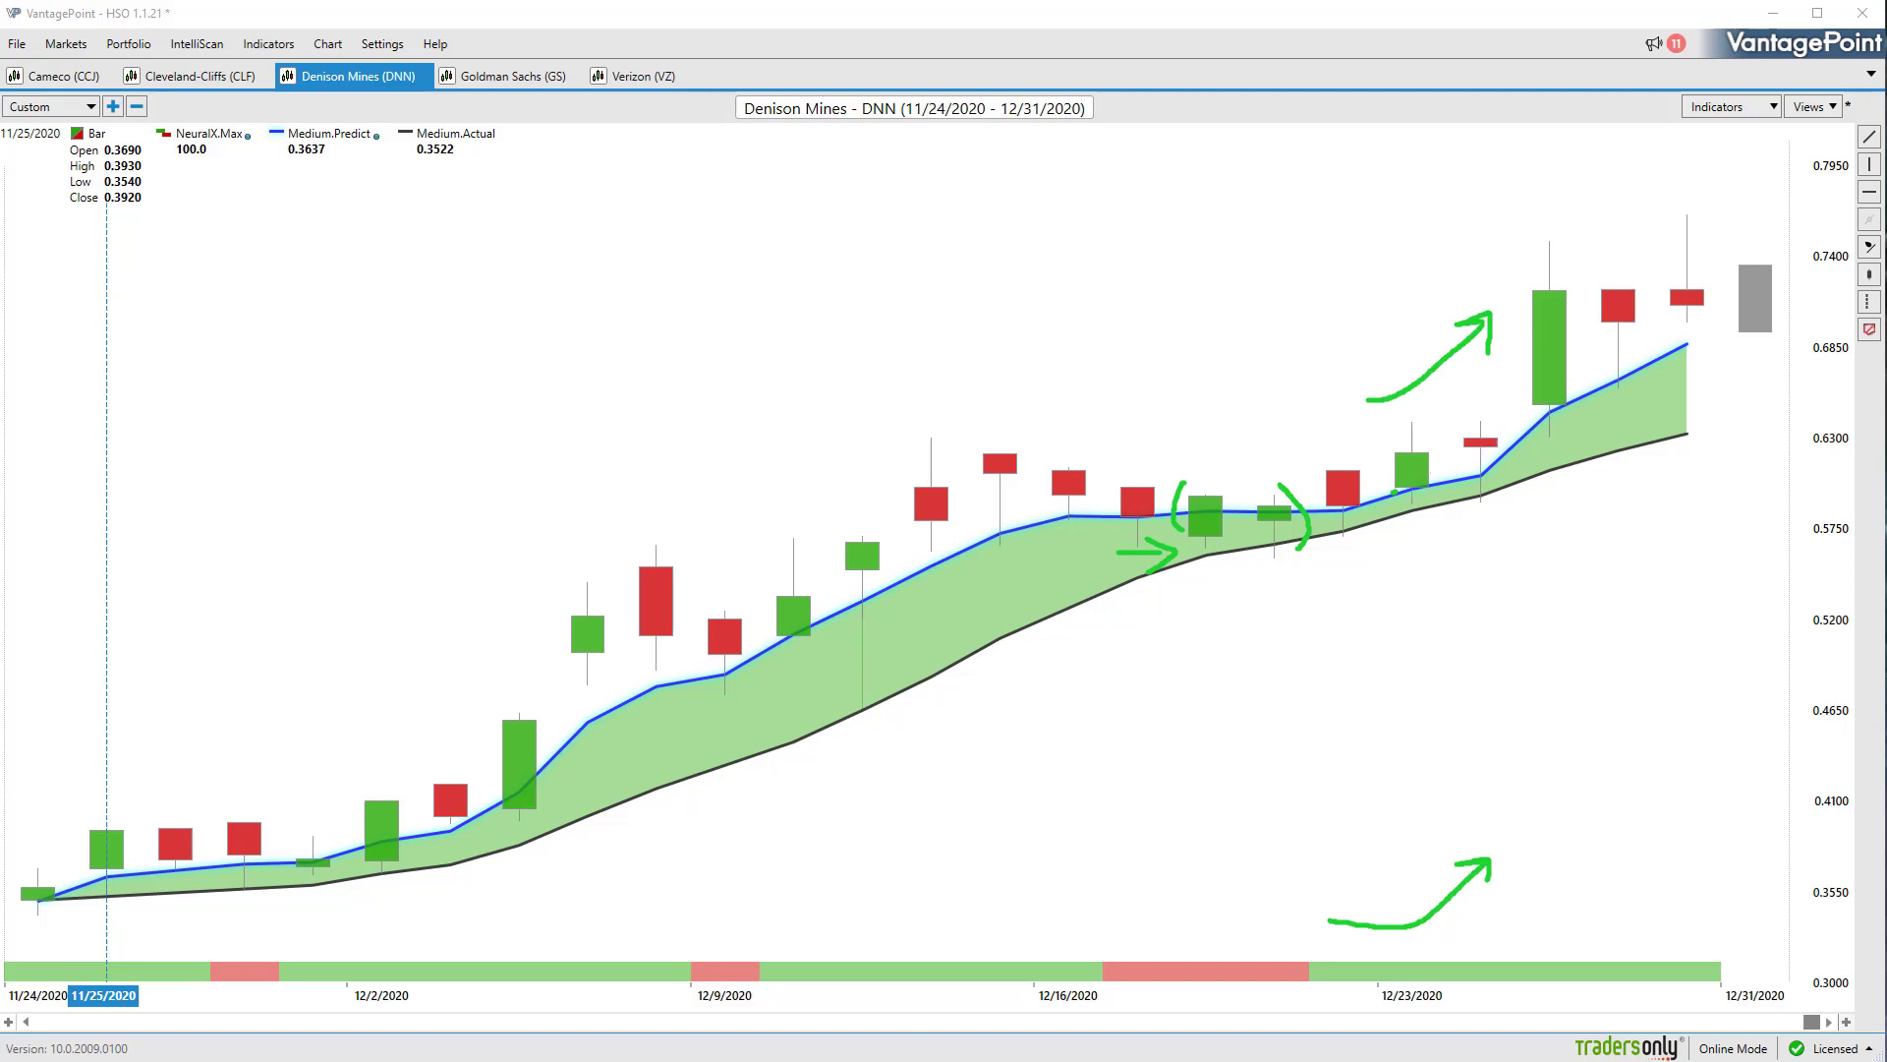
key("Escape")
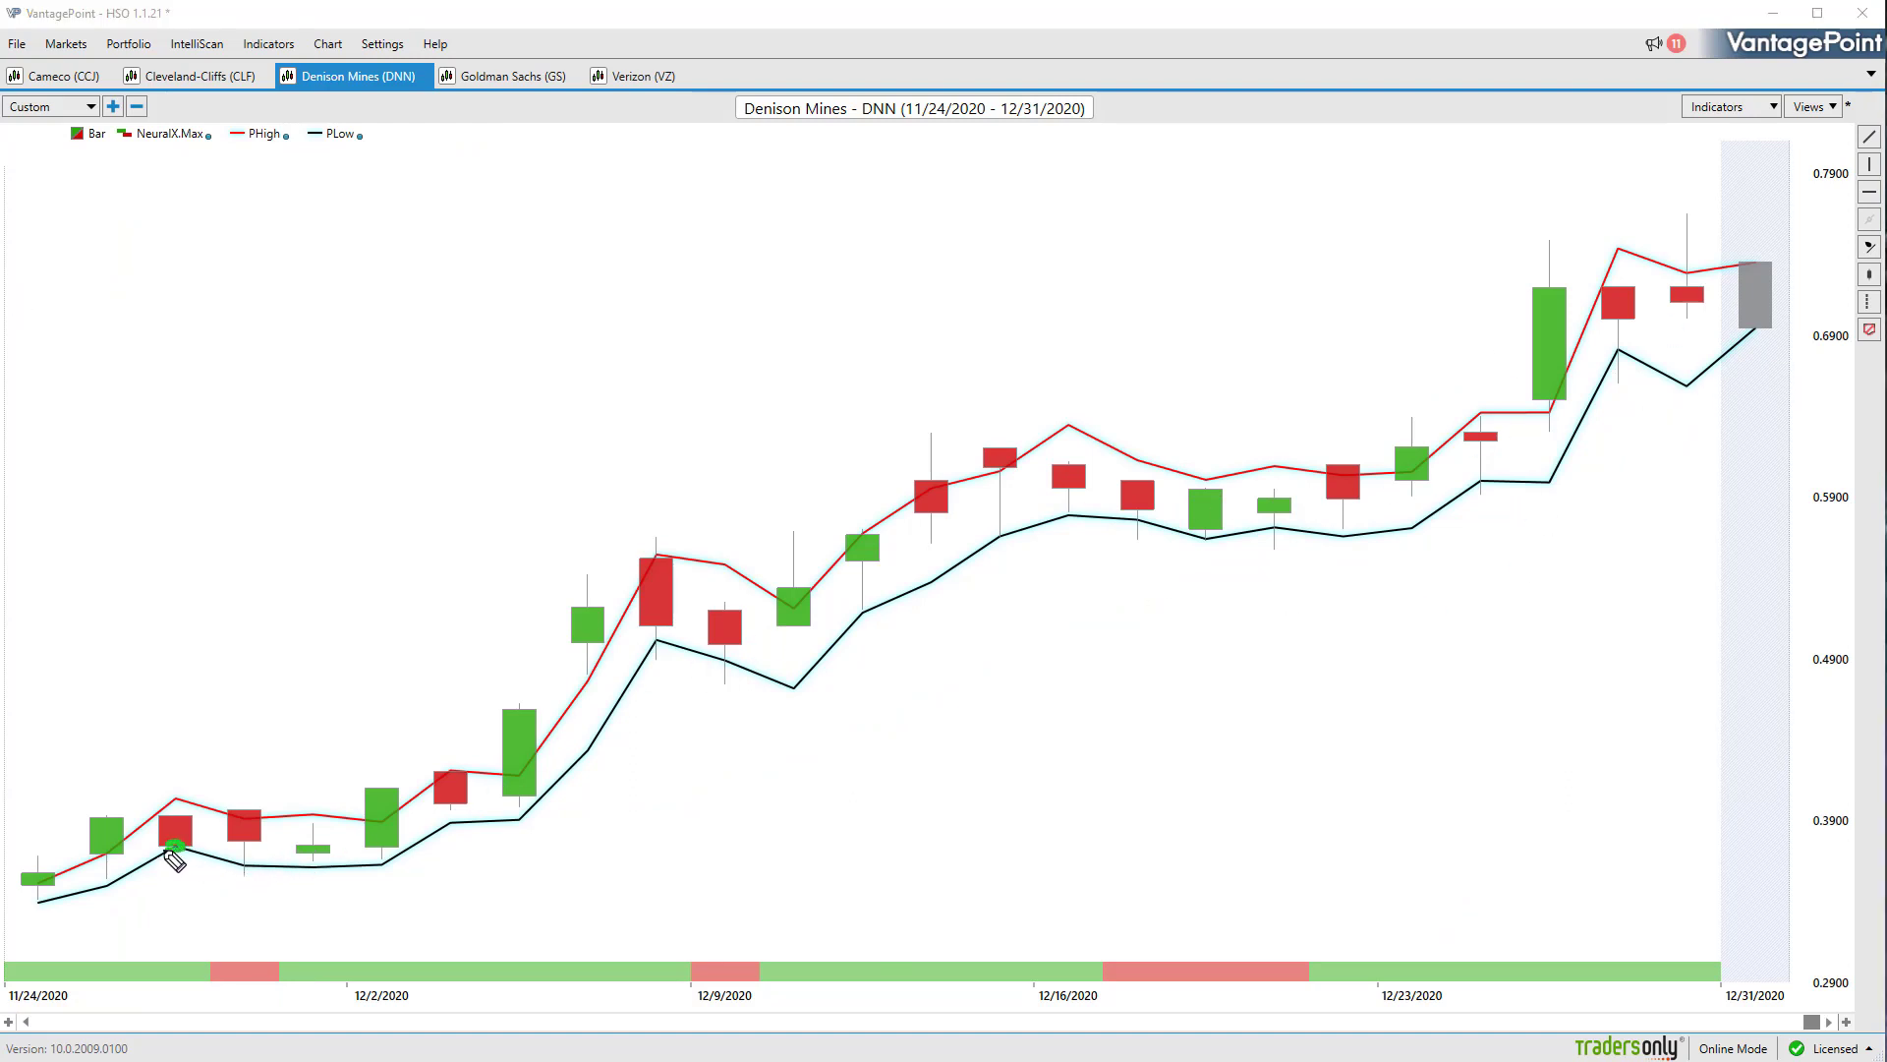
left_click(245, 863)
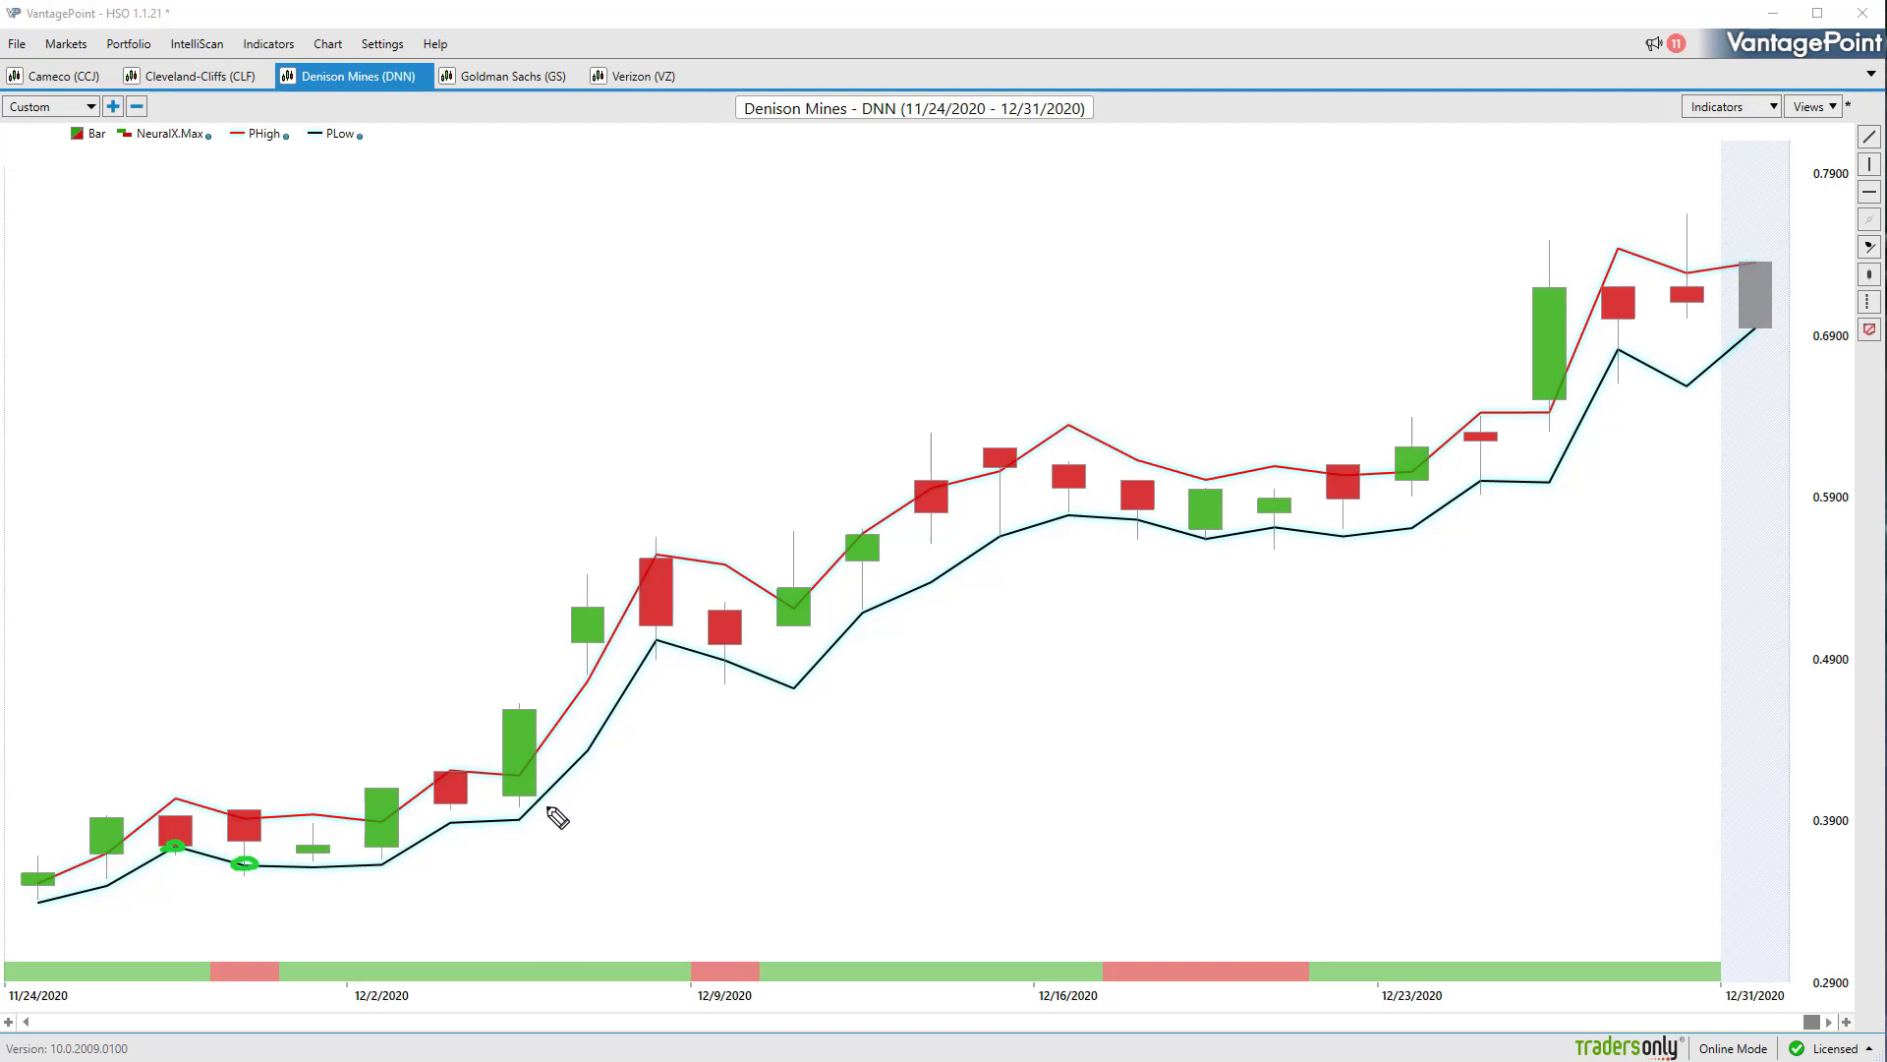
left_click(657, 649)
left_click(725, 660)
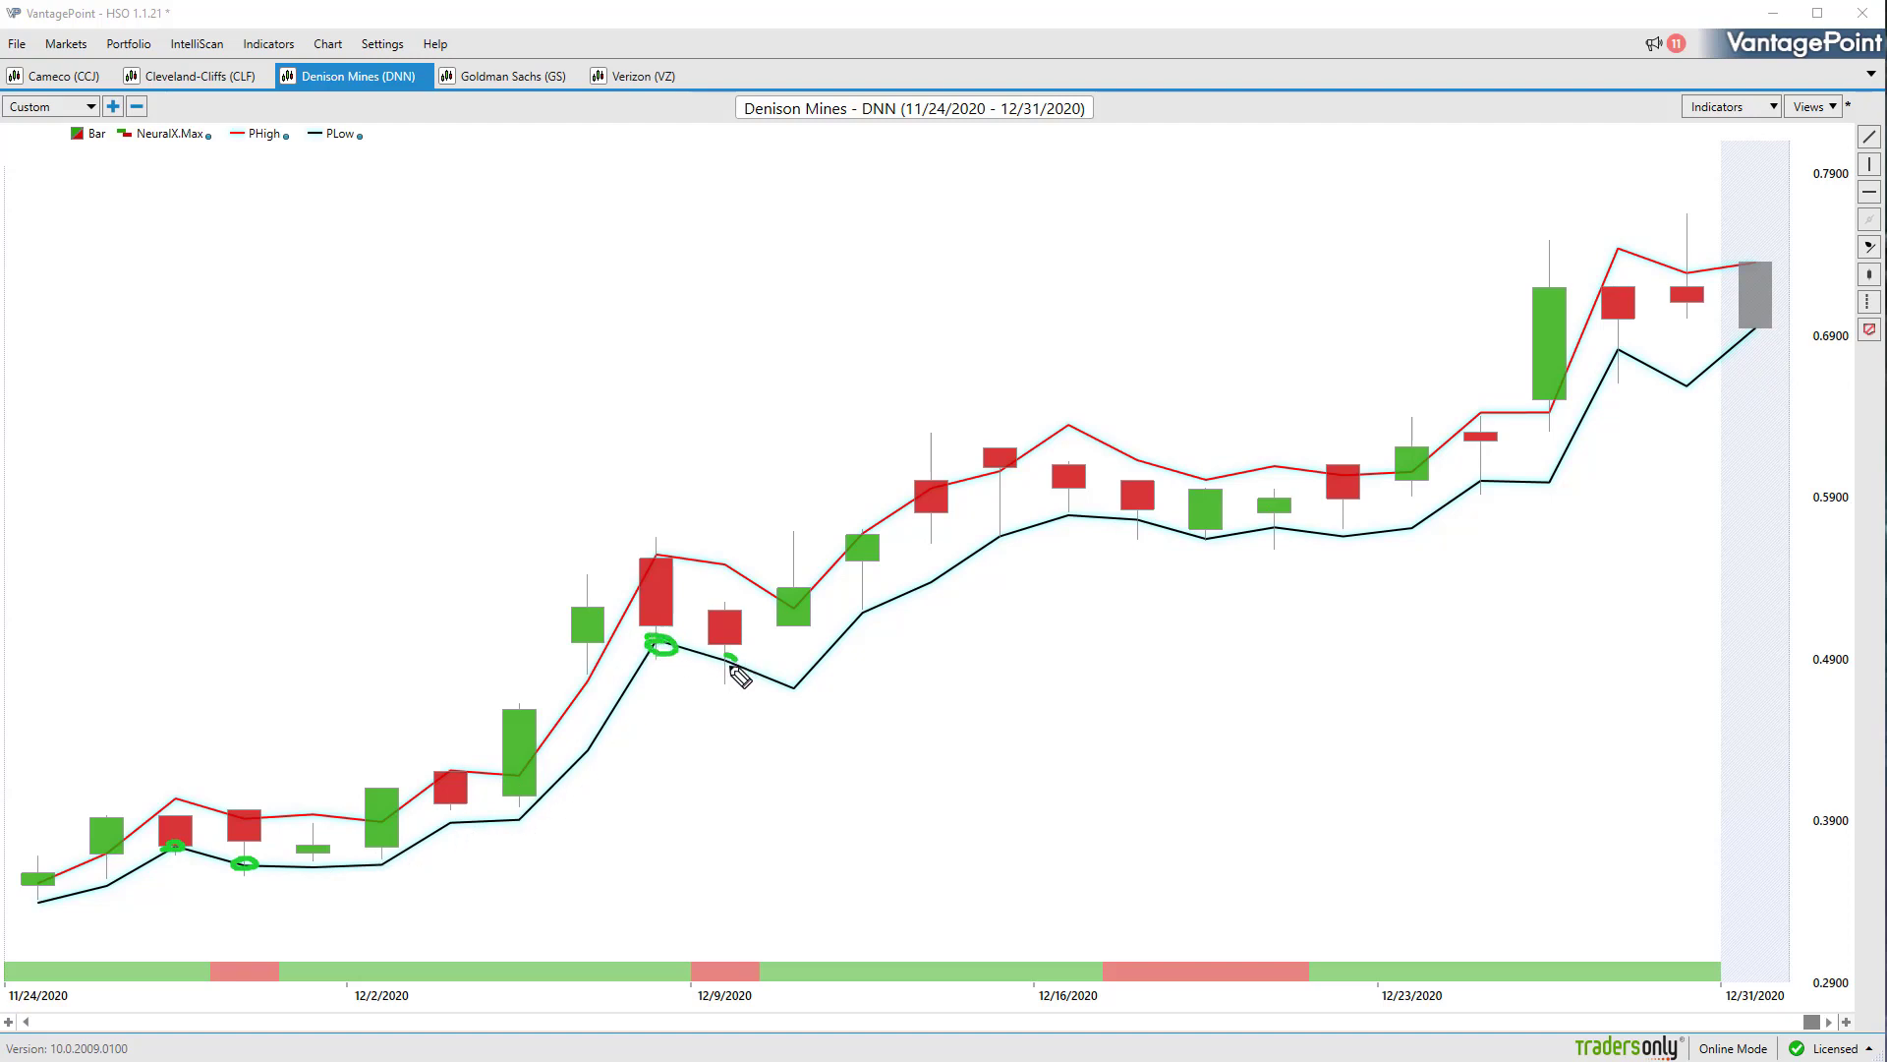
mouse_move(1540, 809)
left_mouse_down()
mouse_move(1622, 807)
mouse_move(1663, 834)
mouse_move(1688, 814)
left_mouse_up()
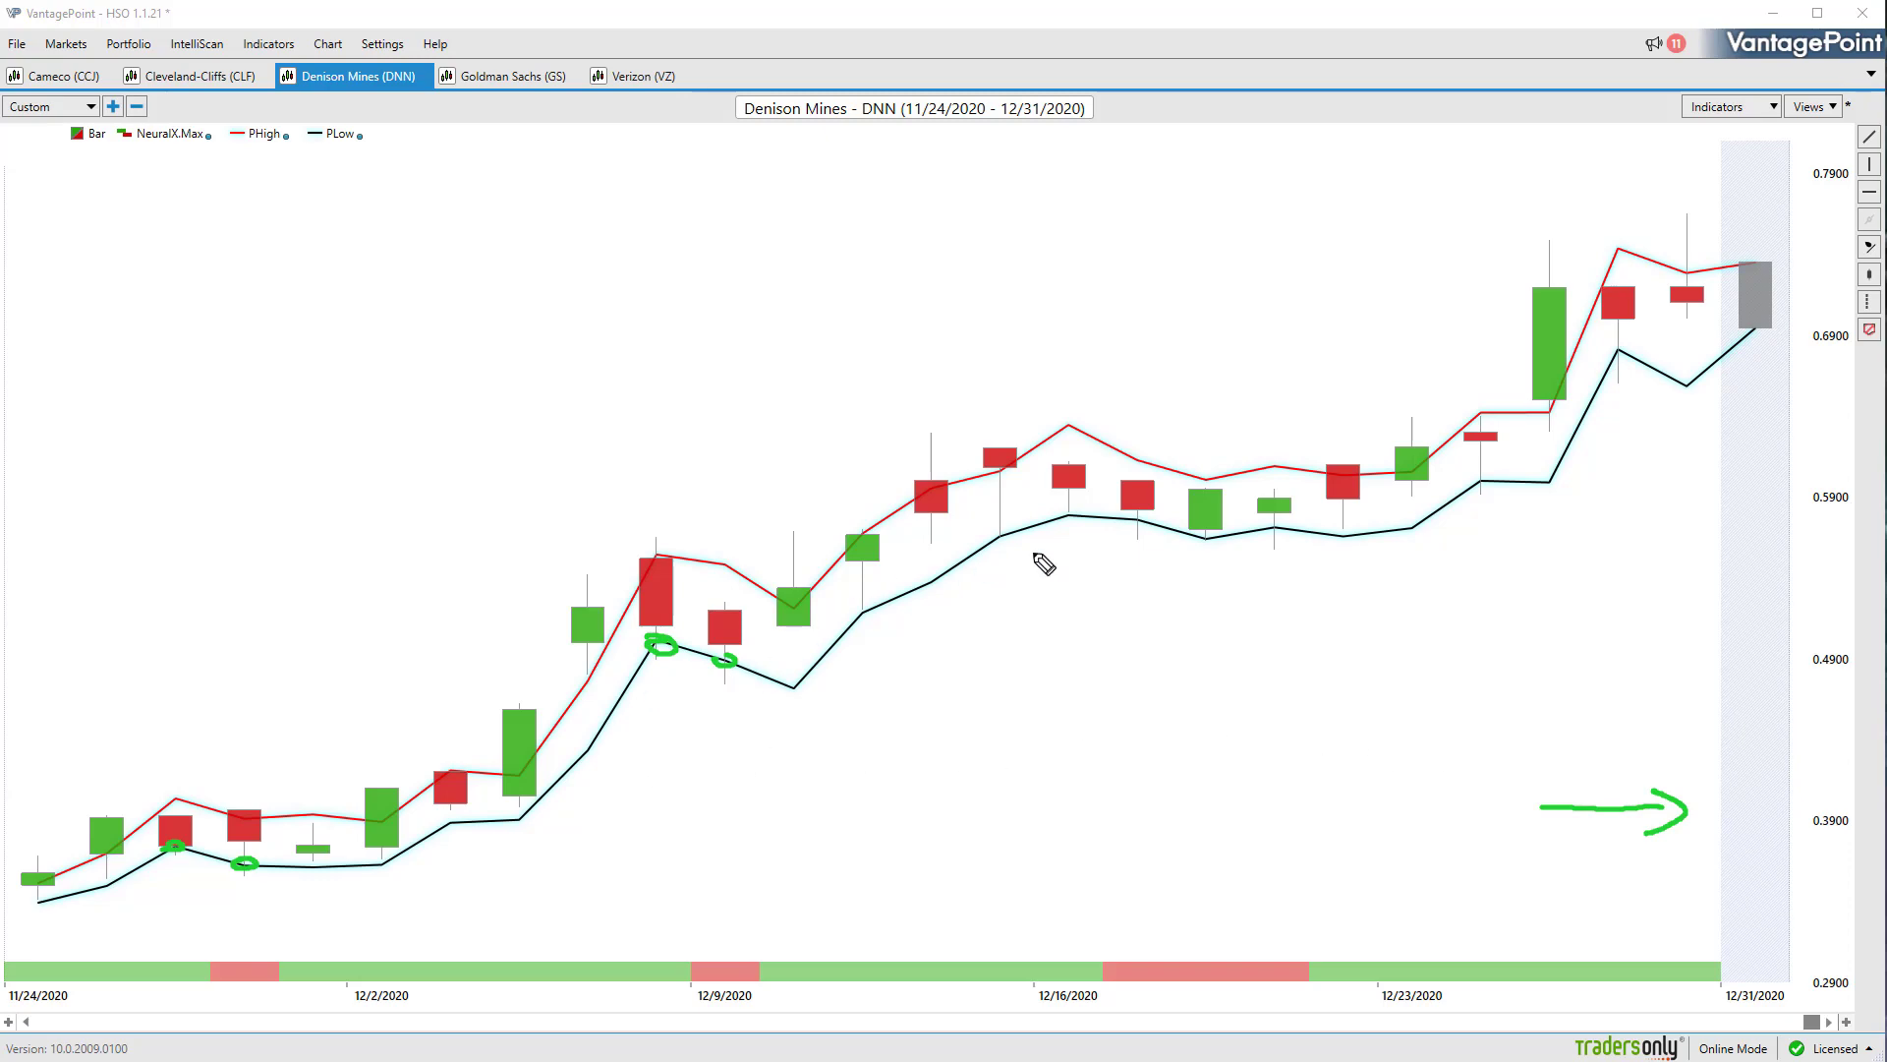
left_click_drag(1127, 519, 1216, 534)
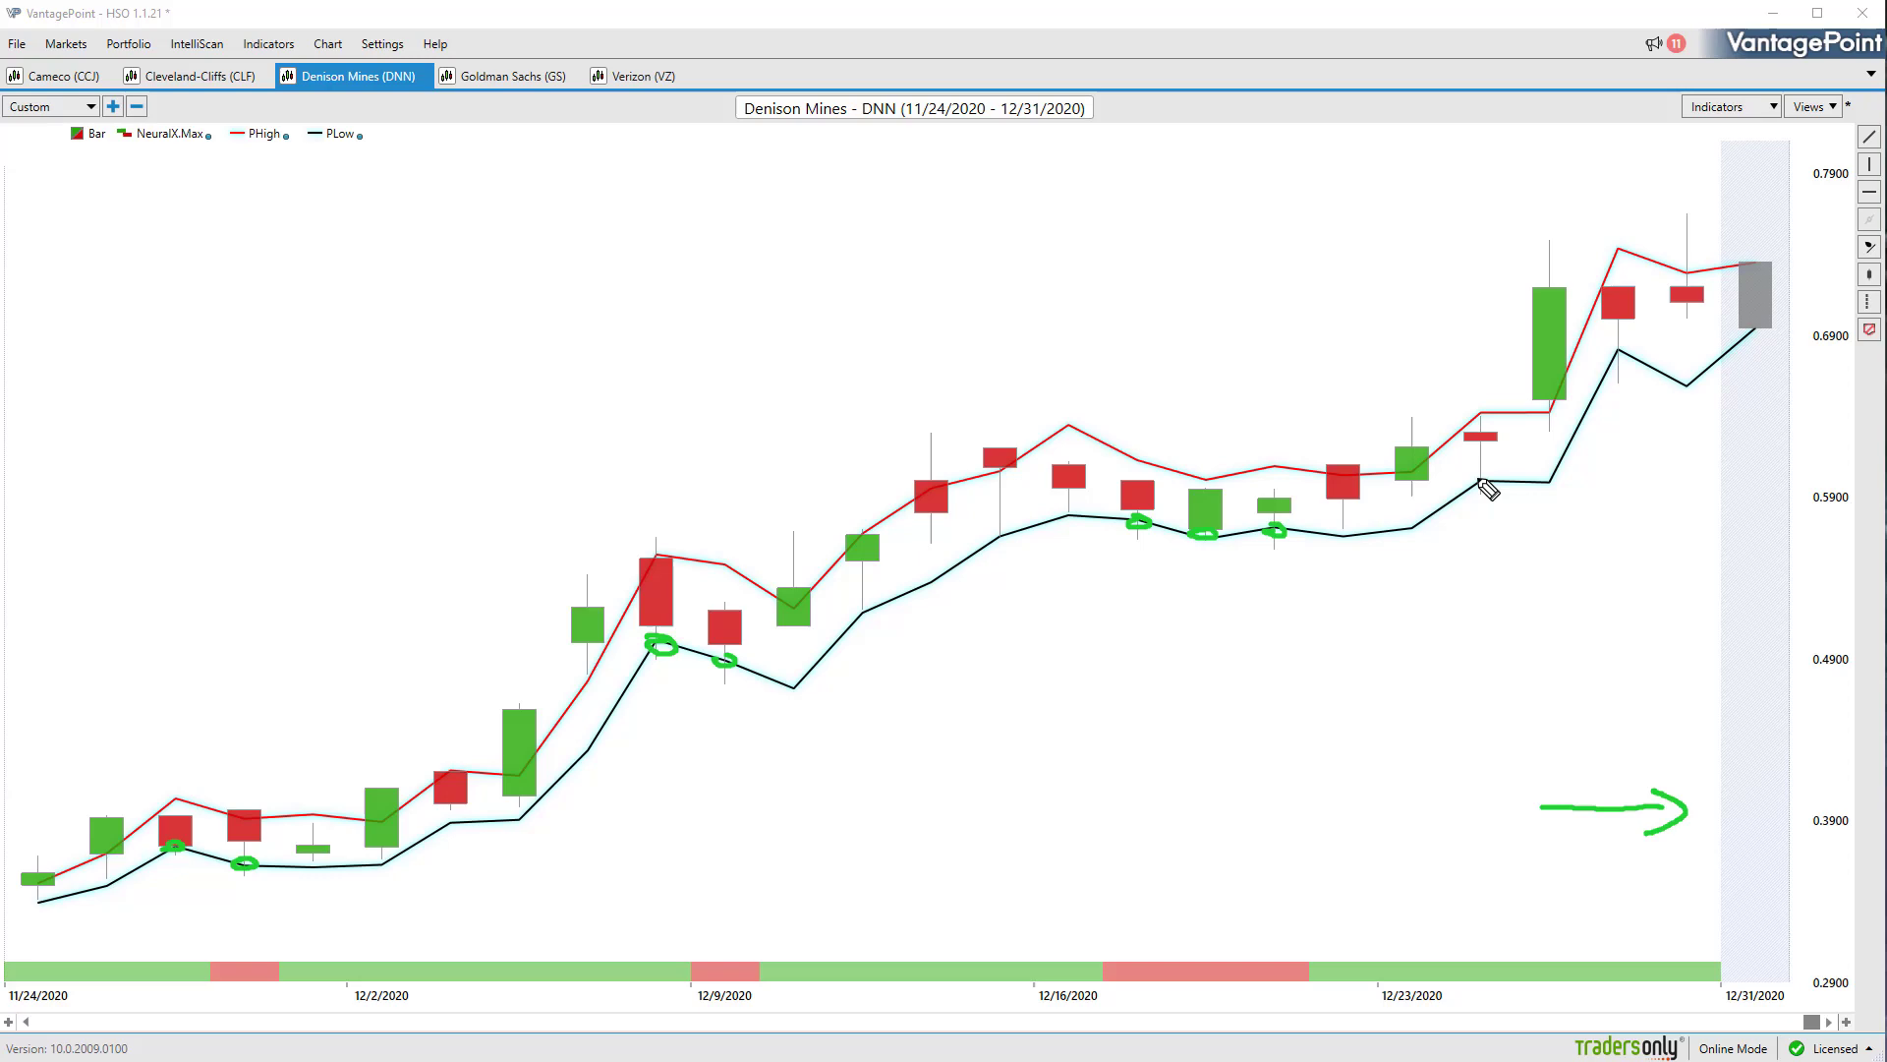
left_click_drag(1480, 477, 1495, 488)
left_click_drag(1609, 349, 1628, 358)
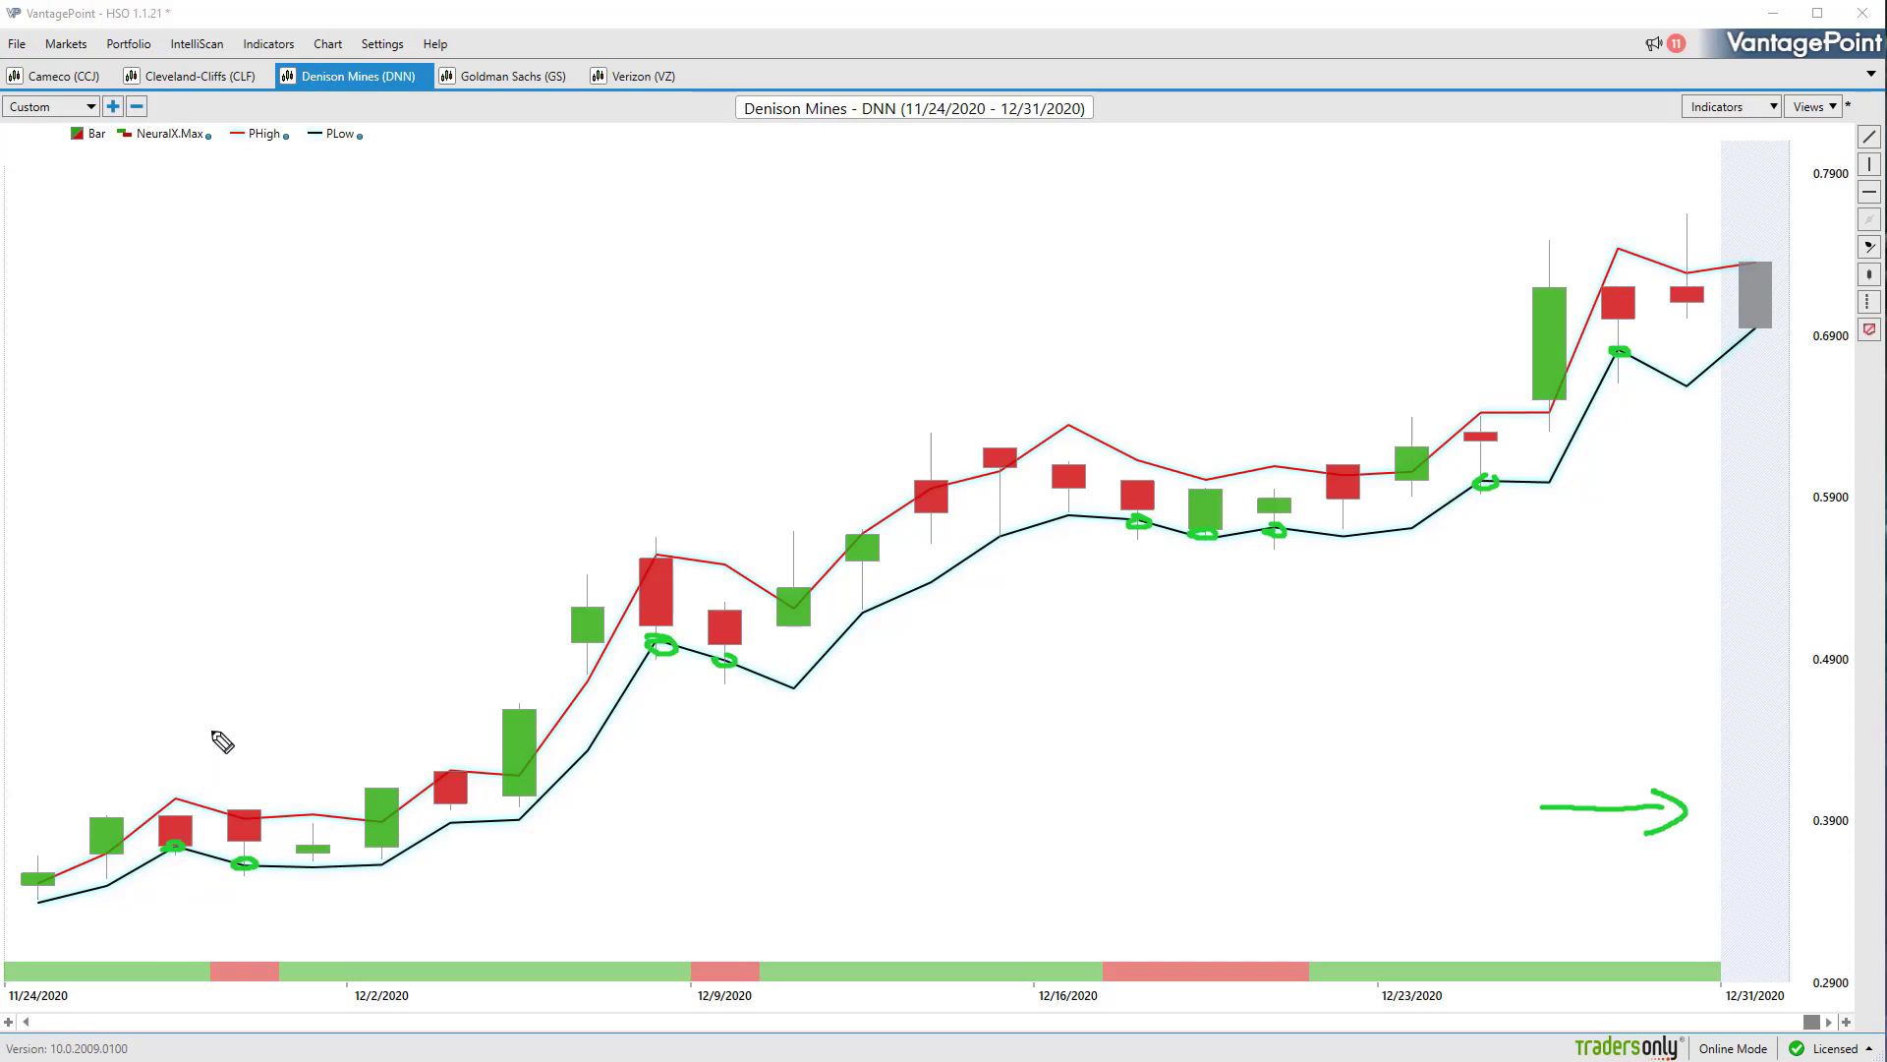
mouse_move(211, 745)
left_mouse_down()
mouse_move(1171, 286)
mouse_move(1132, 276)
mouse_move(1157, 316)
left_mouse_up()
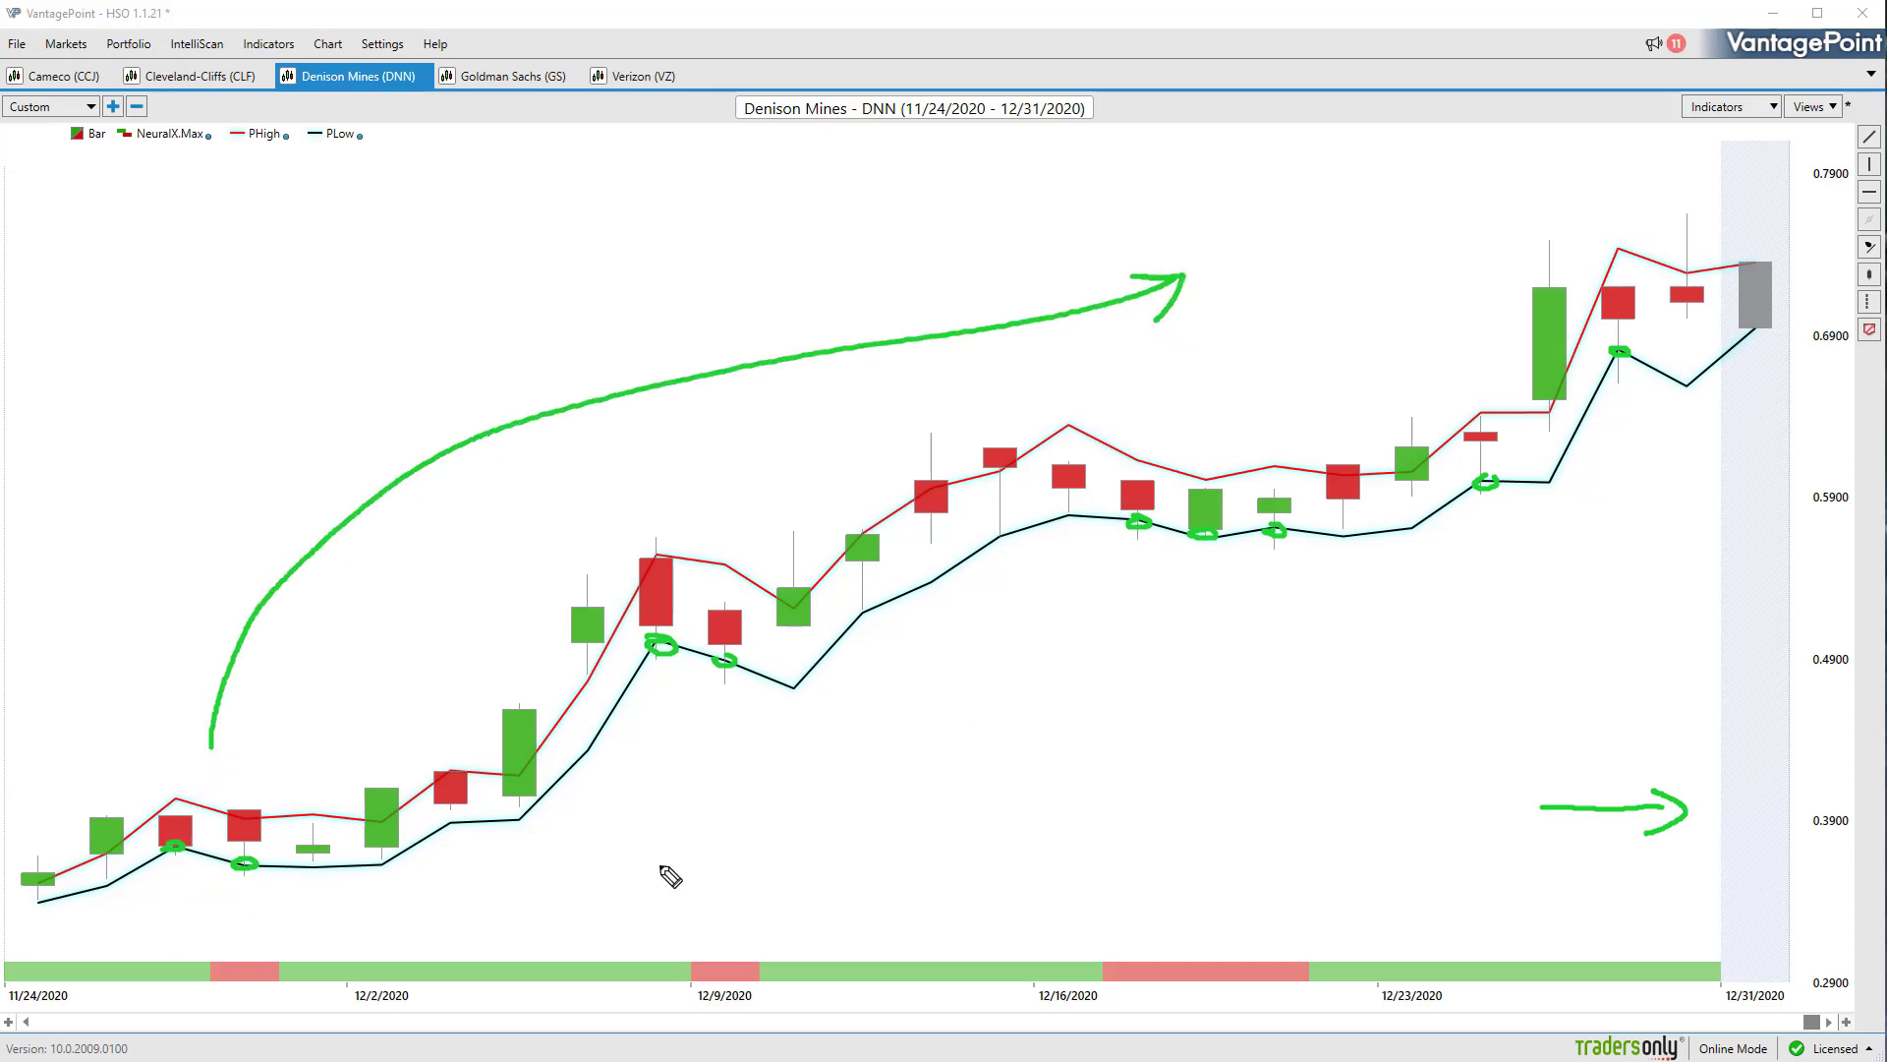
key("Escape")
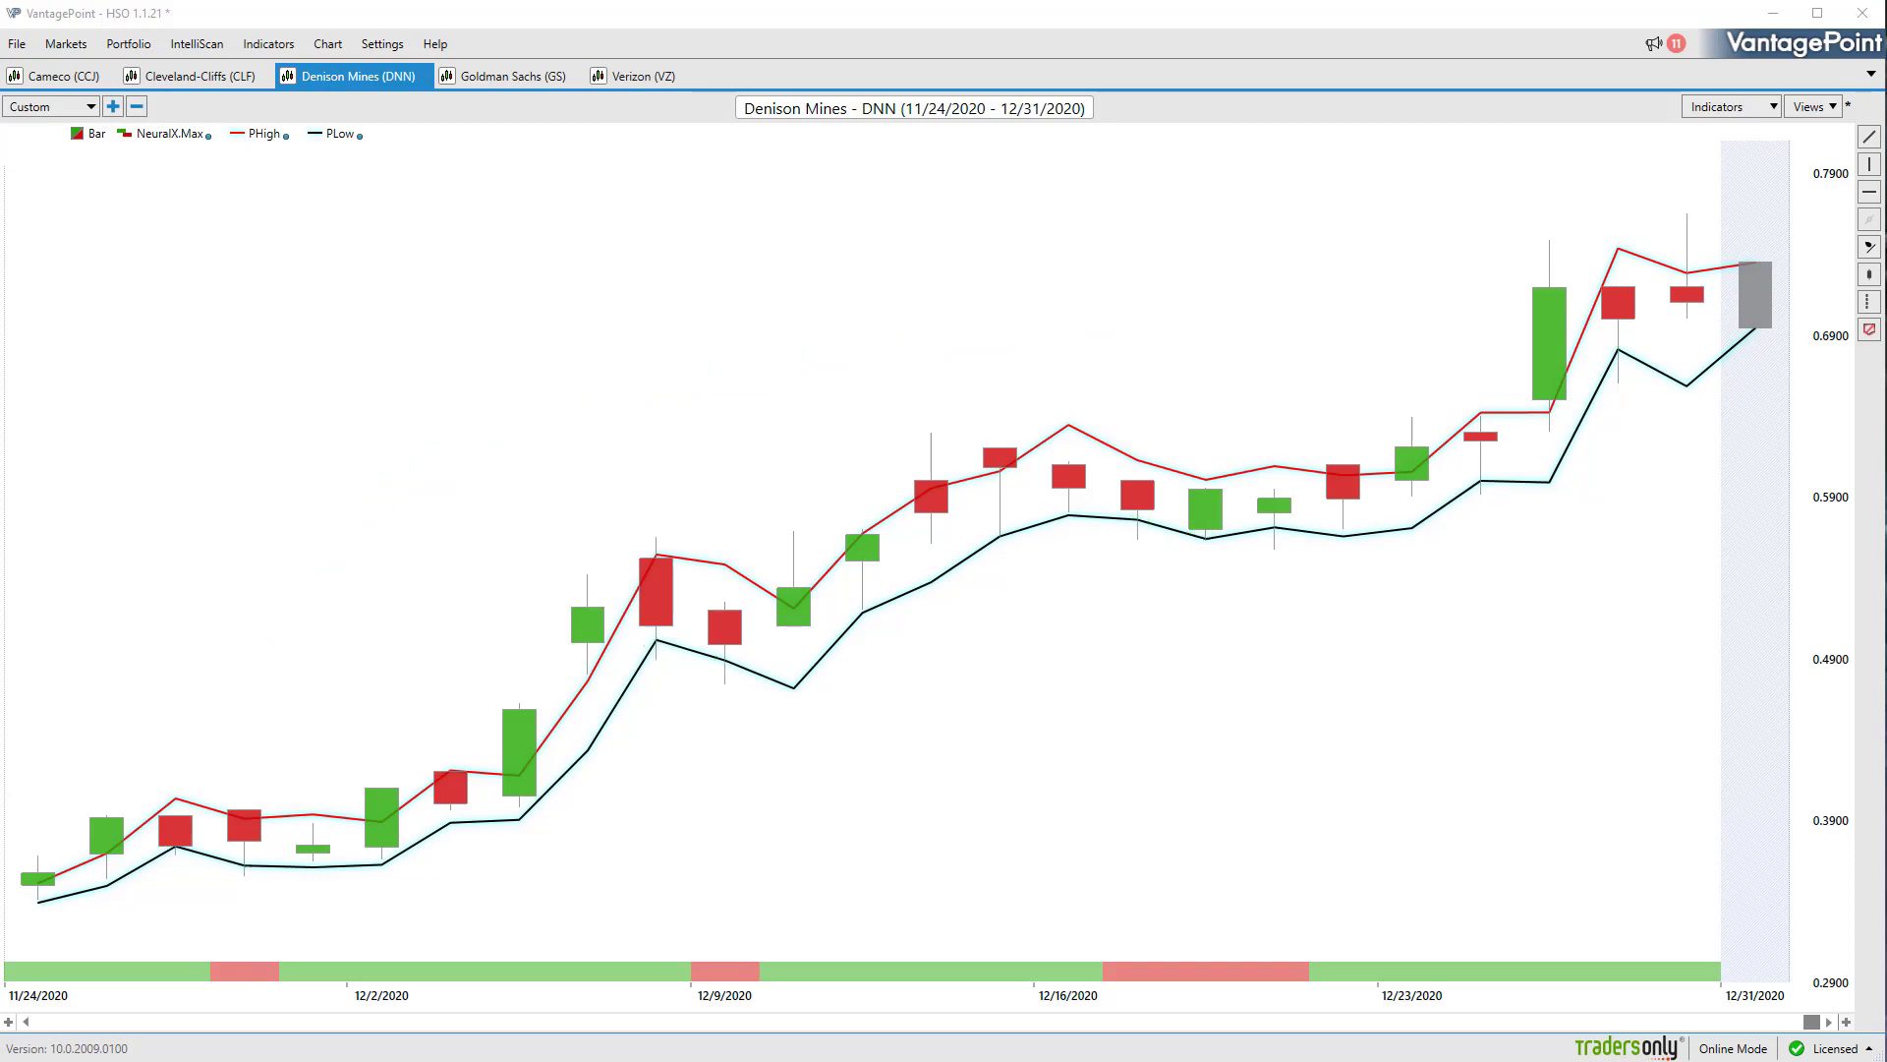
Draw a late-November to late-December trend line and place its profit readout lower left
left_click(1870, 138)
mouse_move(1706, 283)
left_mouse_down()
mouse_move(219, 851)
mouse_move(200, 845)
mouse_move(173, 587)
left_mouse_up()
right_click(207, 844)
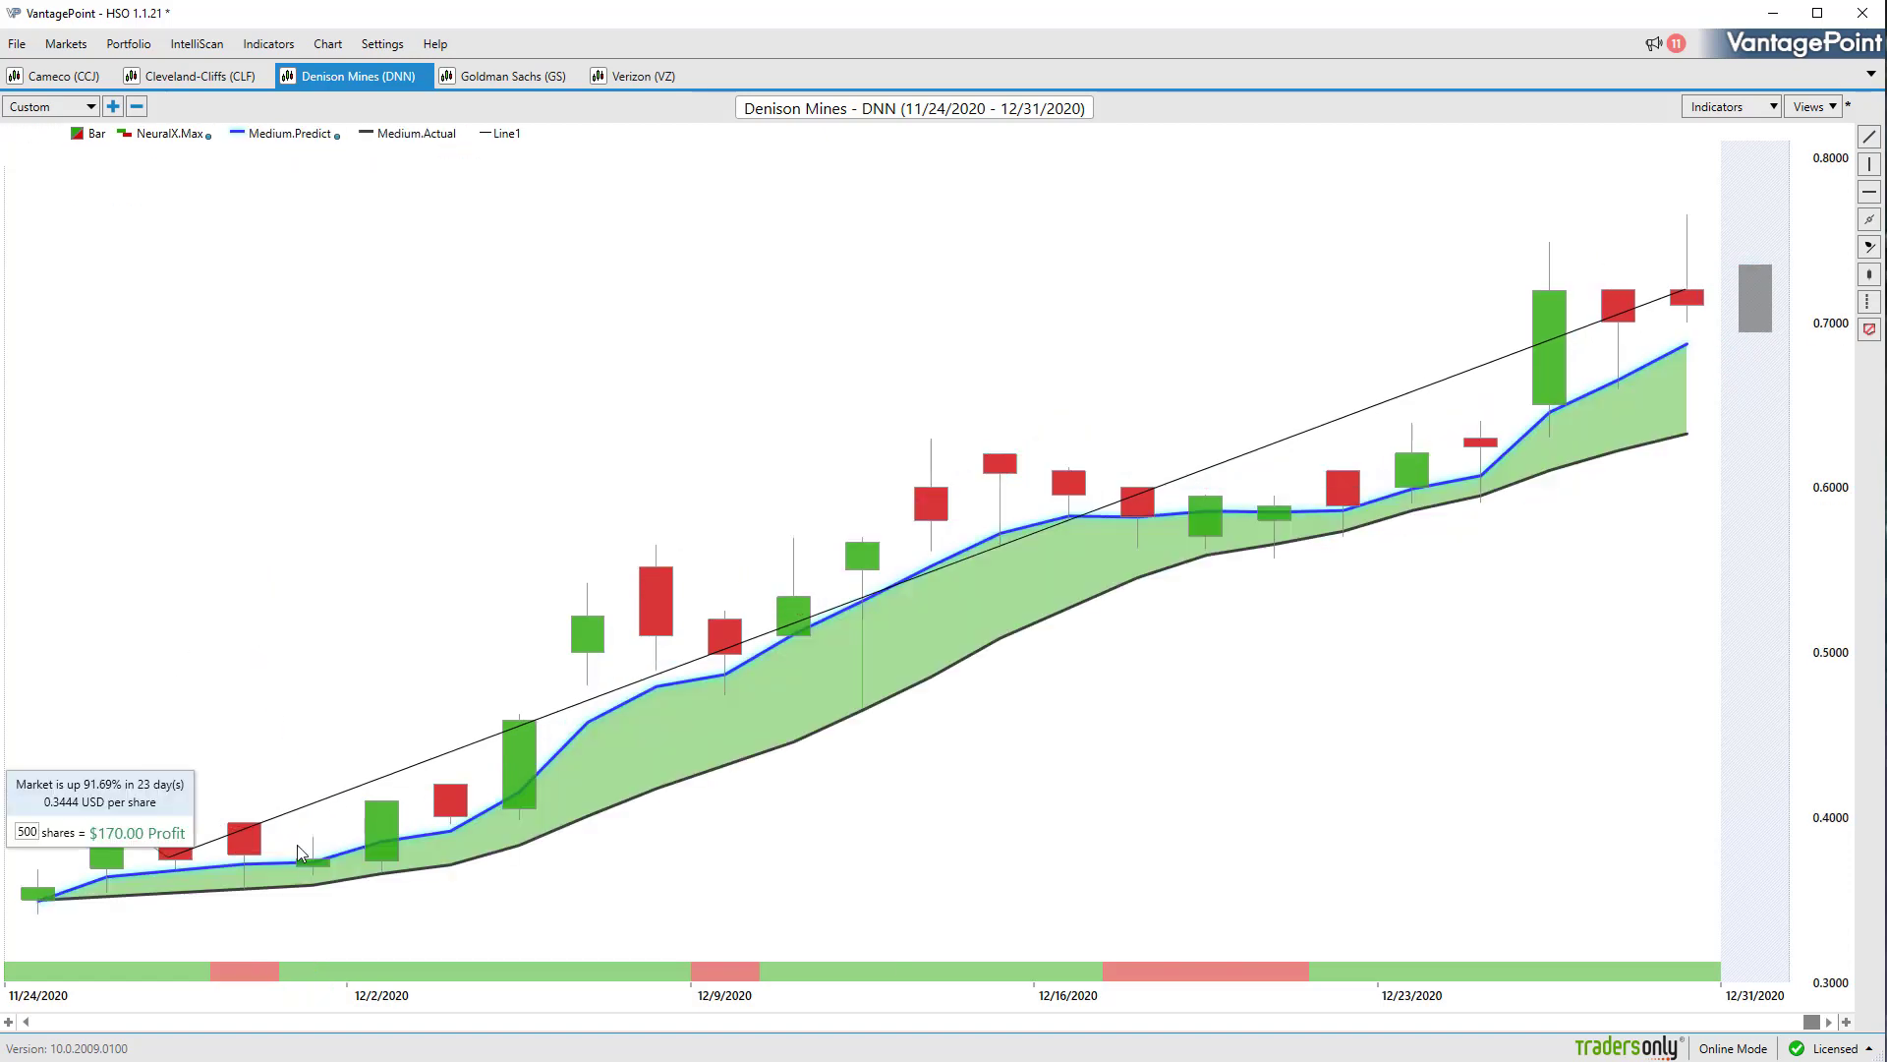
mouse_move(162, 846)
left_mouse_down()
mouse_move(303, 698)
mouse_move(346, 608)
left_mouse_up()
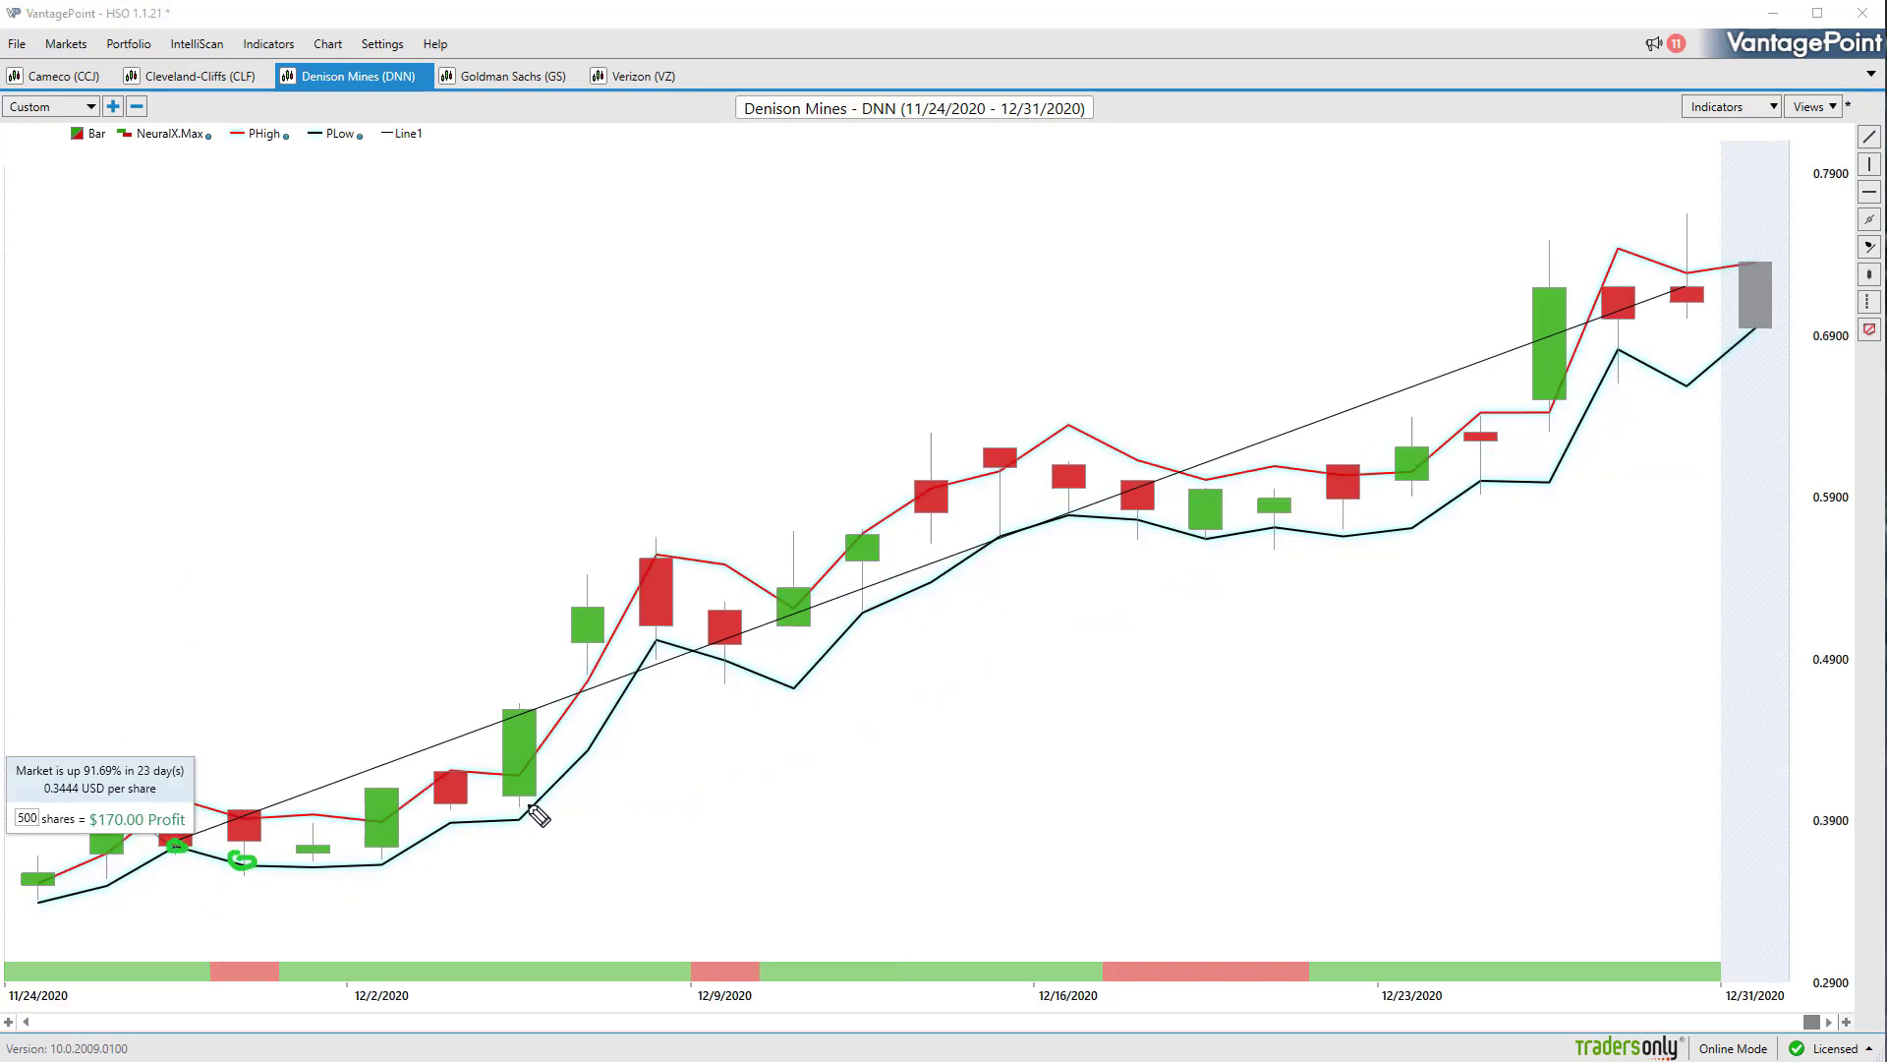
Circle the PLow points along the trend line from early December to 12/22
left_click_drag(653, 654, 711, 668)
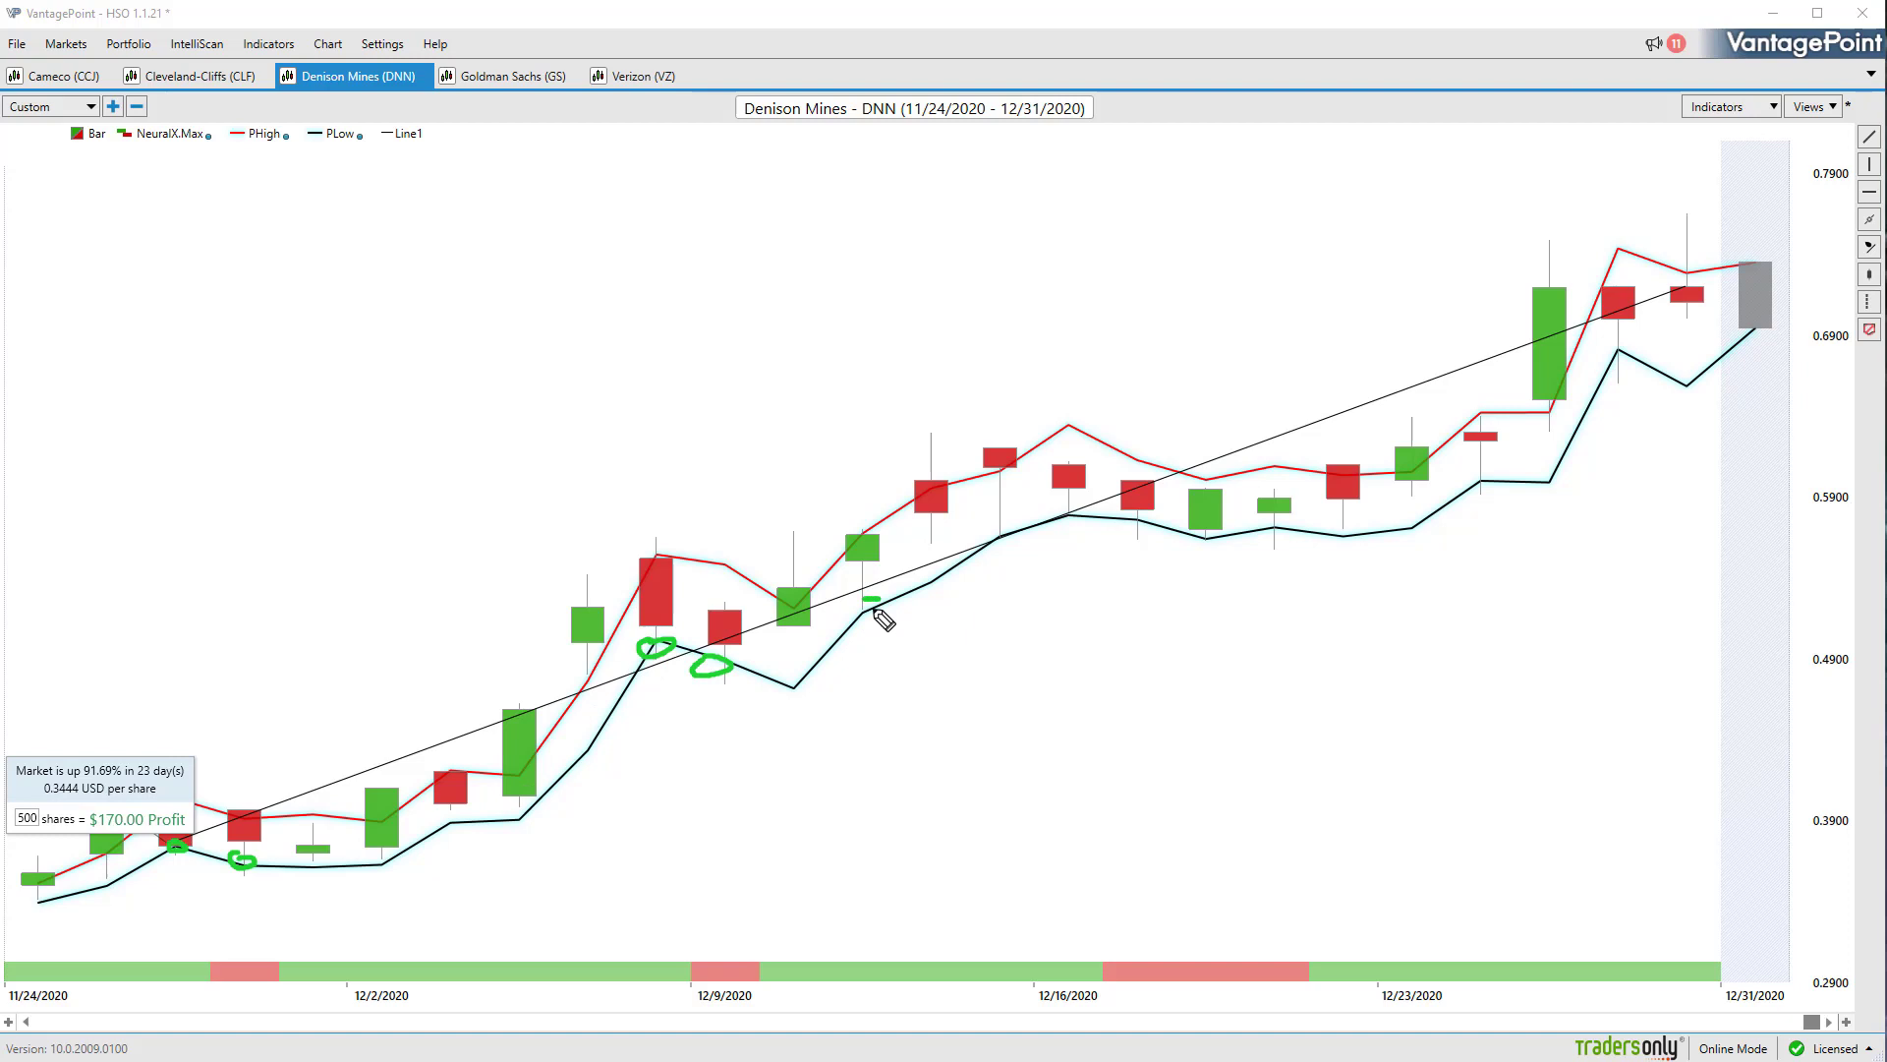
left_click_drag(876, 603, 871, 601)
left_click_drag(1003, 540, 1007, 528)
left_click_drag(1132, 516, 1282, 519)
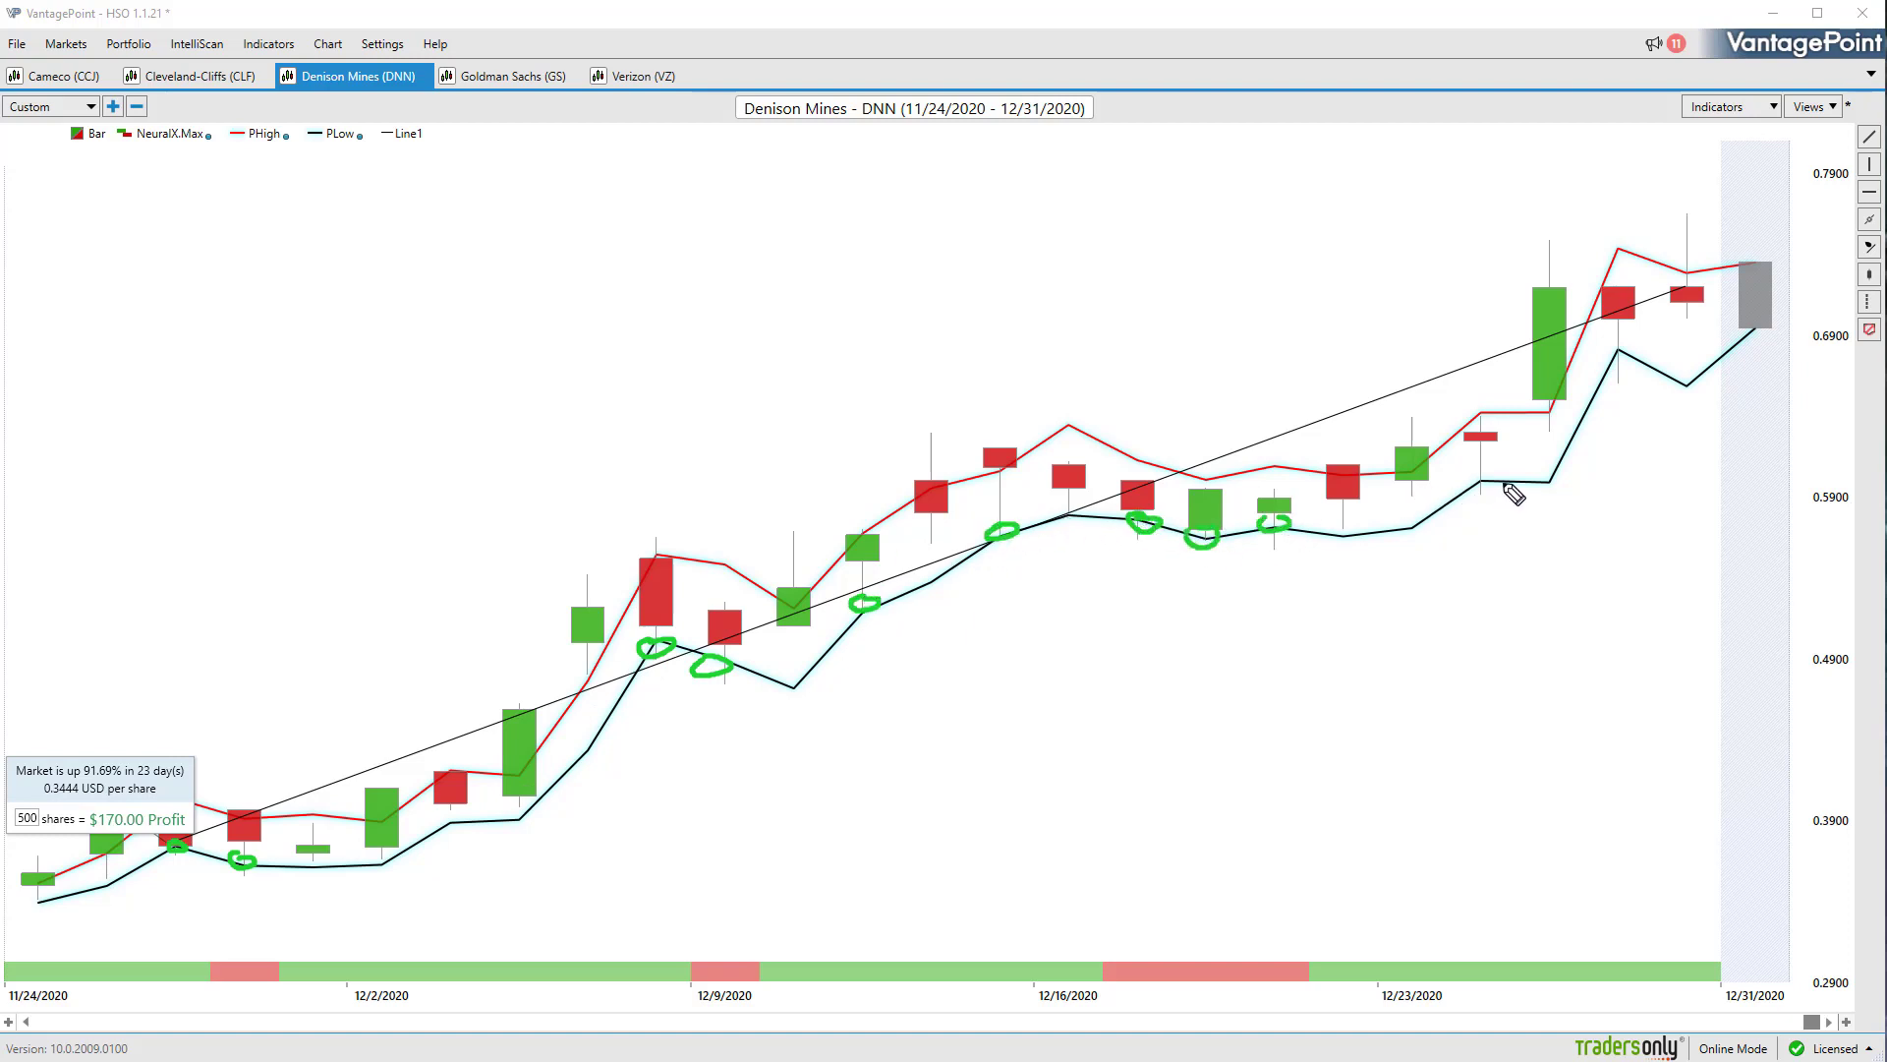
left_click_drag(1489, 478, 1480, 474)
Bracket the 91.69% gain, mark the 11/24 start candle, arrow the year end, then clear
left_click_drag(36, 726, 54, 816)
left_click_drag(130, 734, 133, 804)
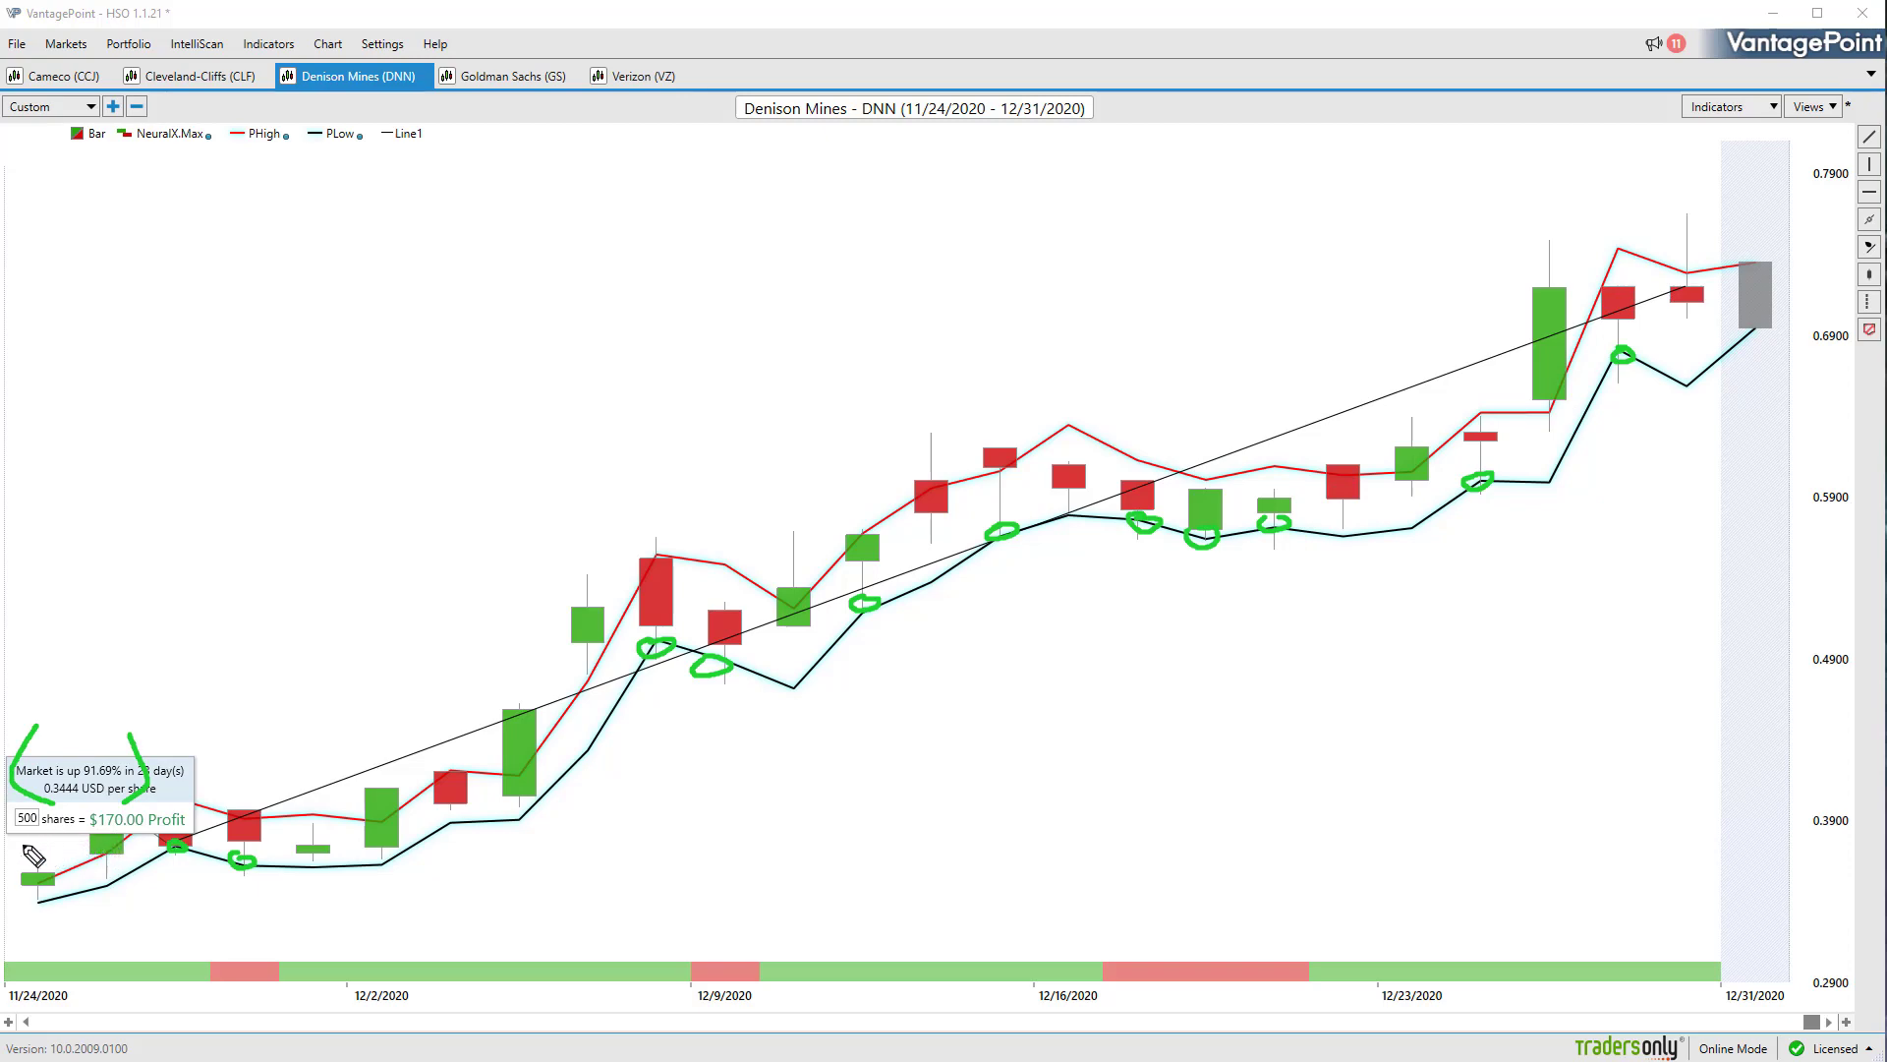
left_click_drag(13, 843, 31, 844)
mouse_move(1482, 877)
left_mouse_down()
mouse_move(1647, 883)
mouse_move(1605, 905)
left_mouse_up()
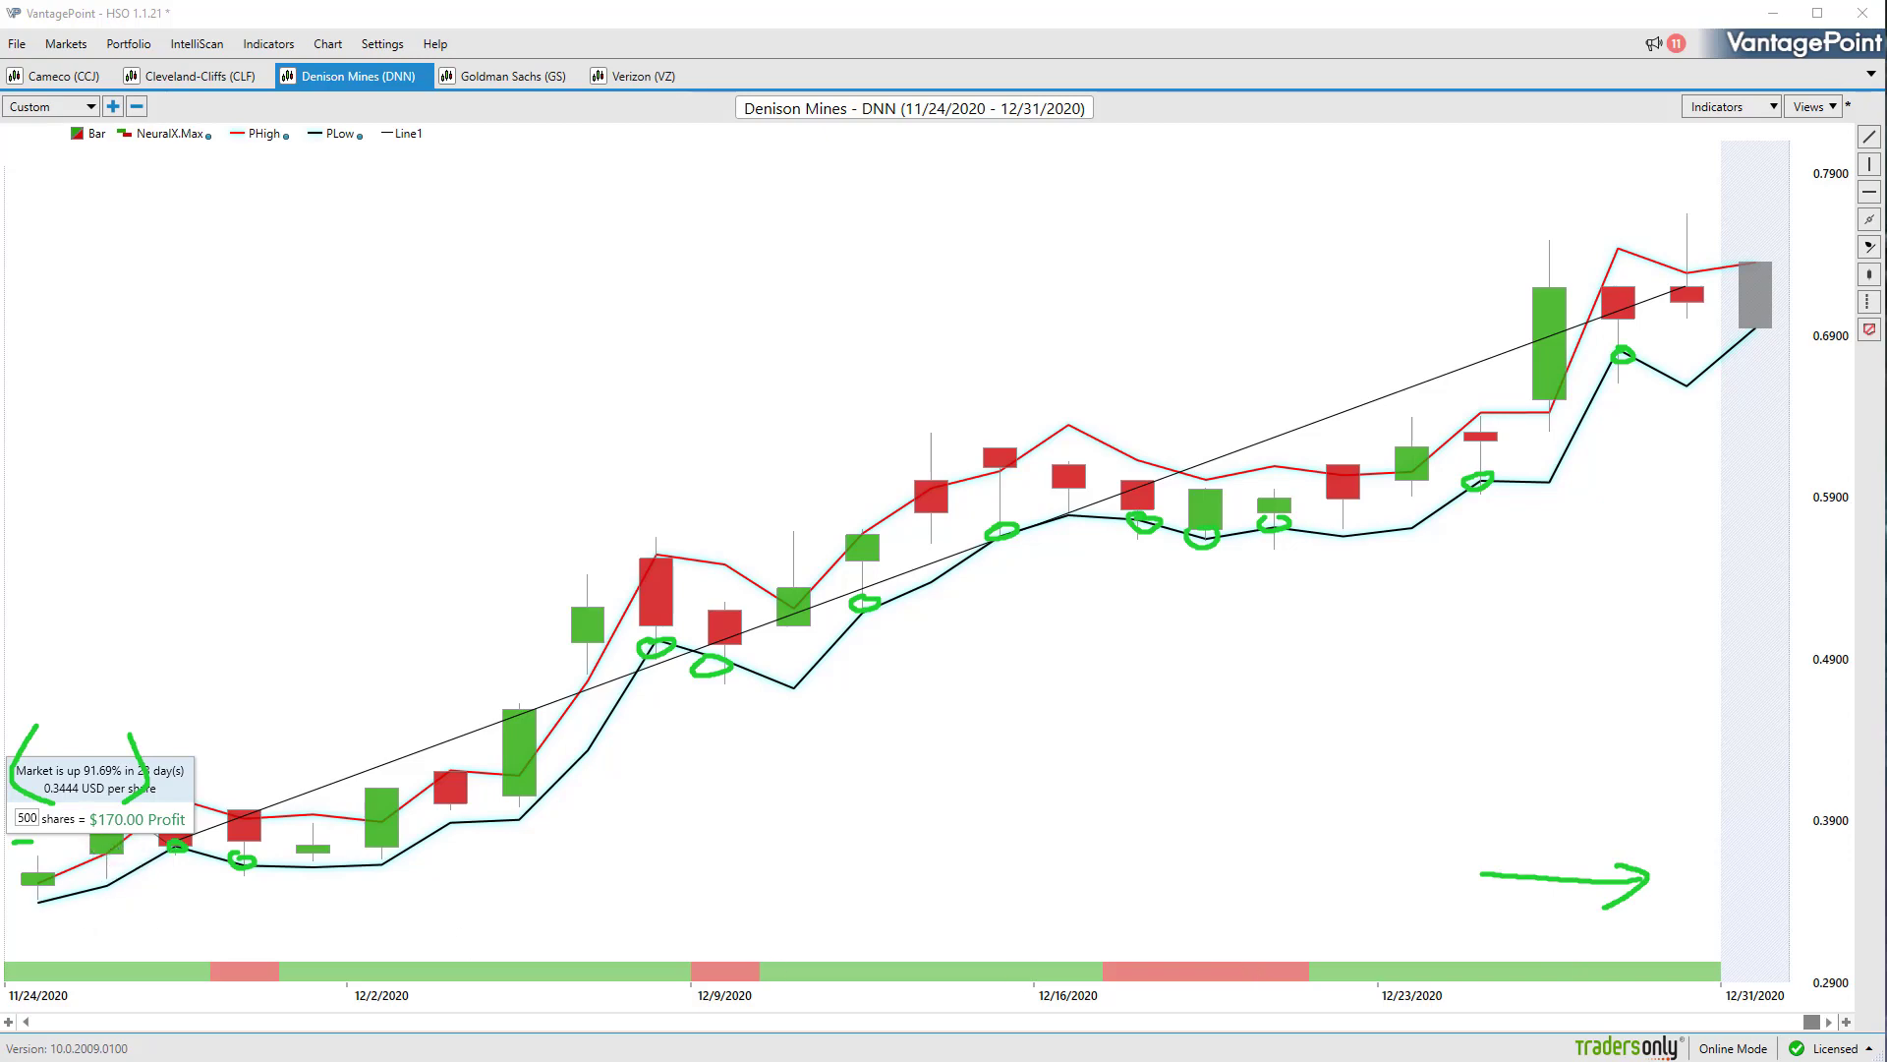
key("Escape")
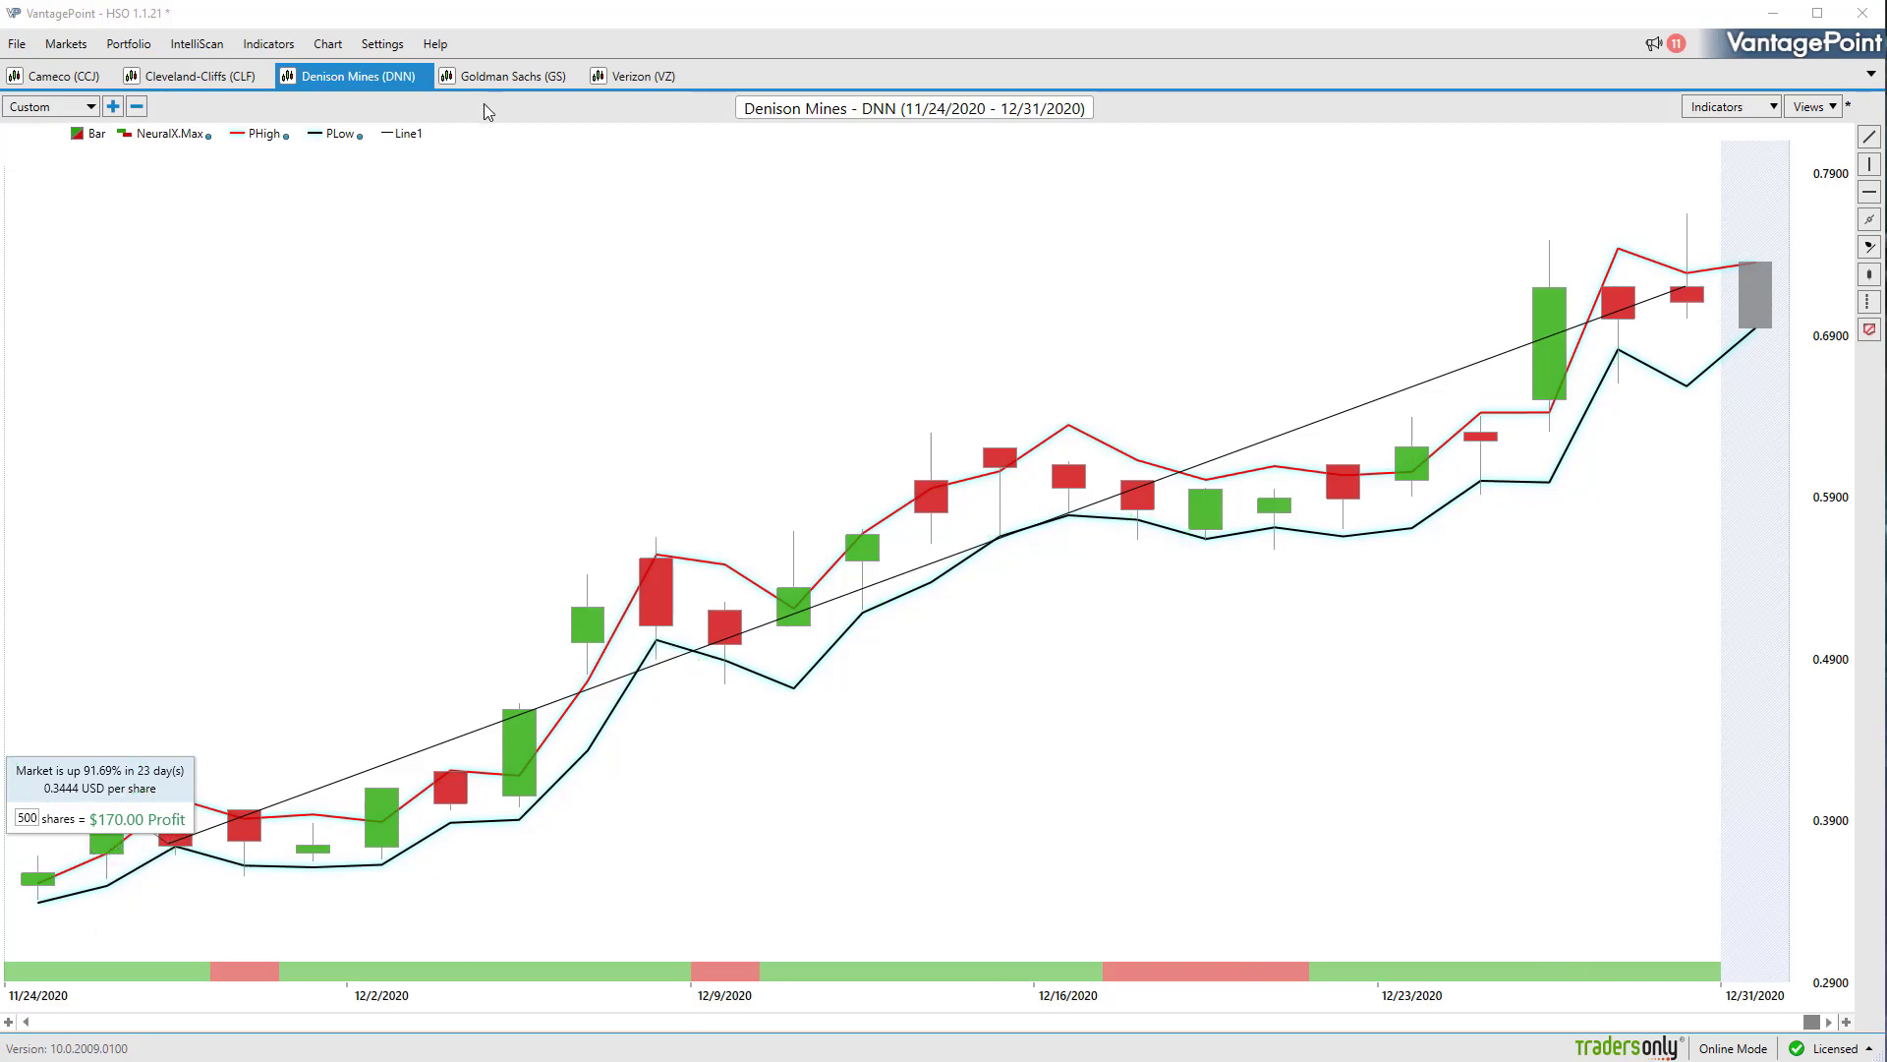
Open the Goldman Sachs chart and circle the 11/5 and 12/1 candles, arrowing across December
left_click(498, 80)
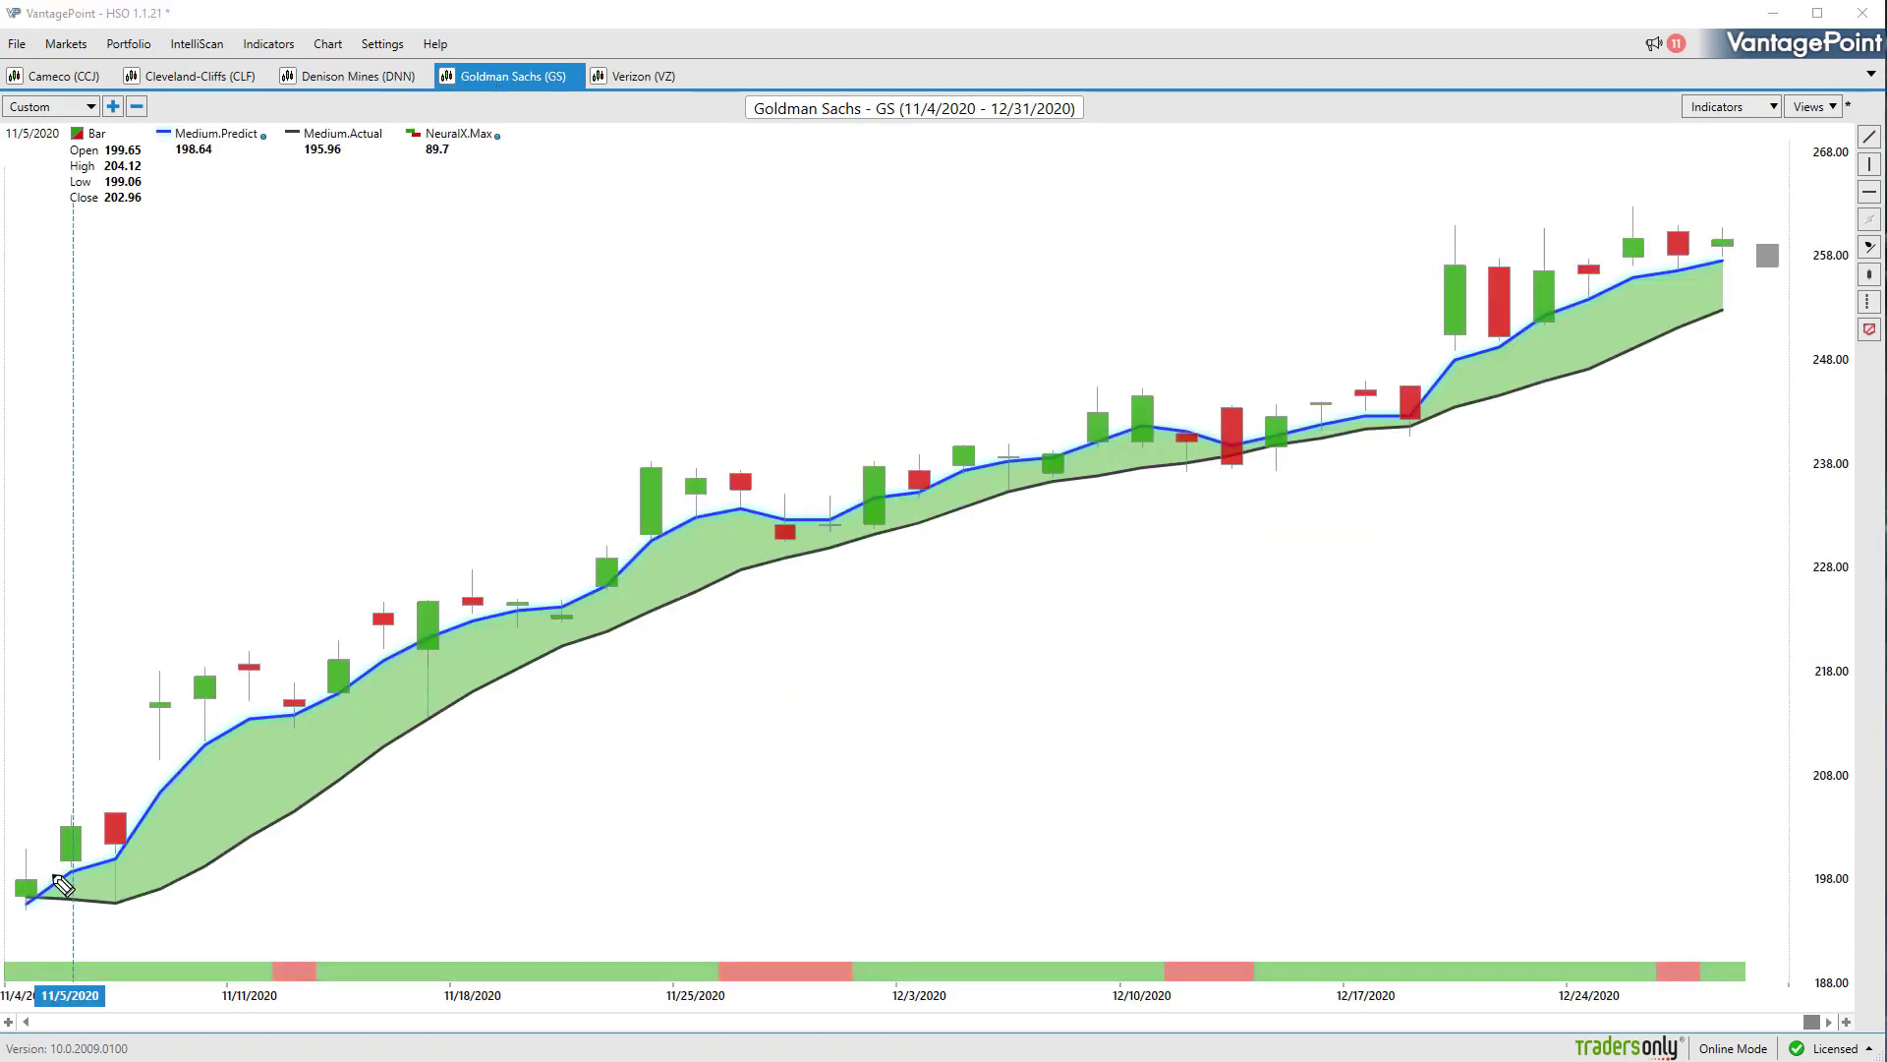
mouse_move(88, 896)
left_mouse_down()
mouse_move(65, 905)
mouse_move(39, 800)
mouse_move(106, 735)
mouse_move(101, 762)
left_mouse_up()
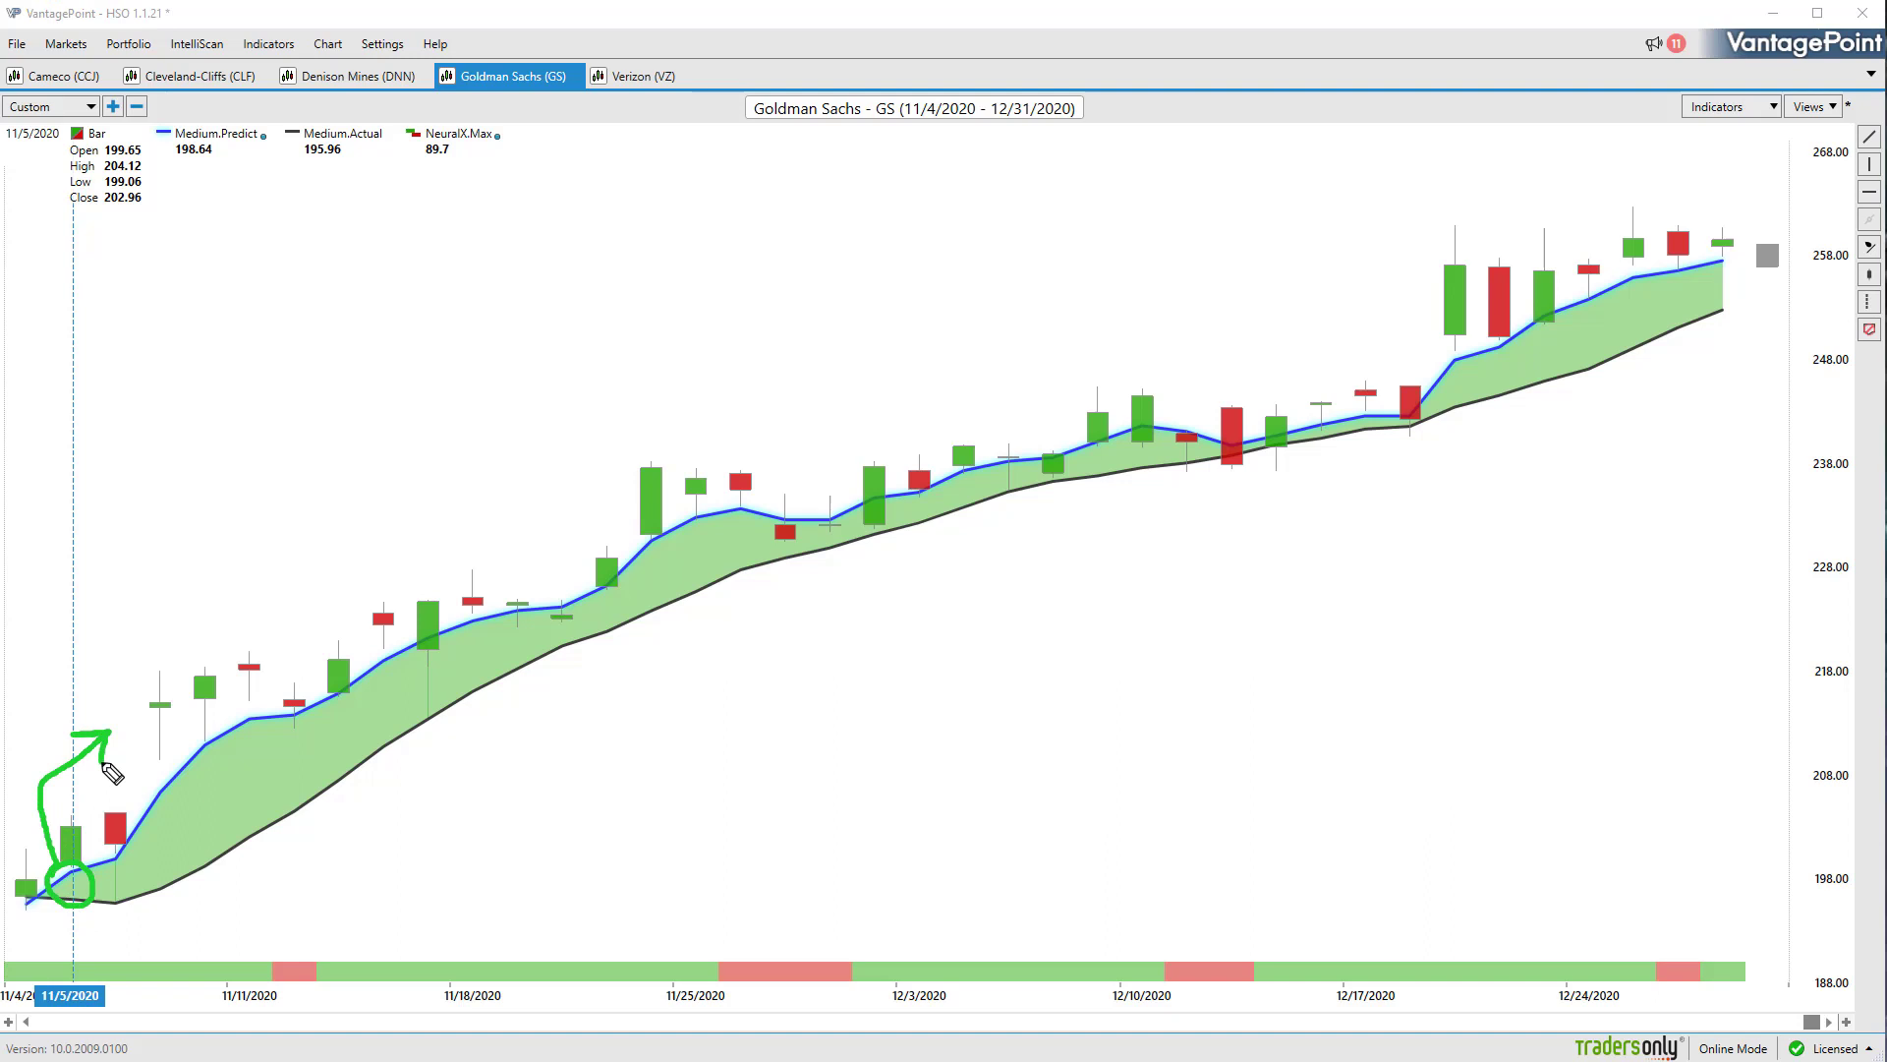
mouse_move(864, 469)
left_mouse_down()
mouse_move(982, 493)
mouse_move(879, 463)
left_mouse_up()
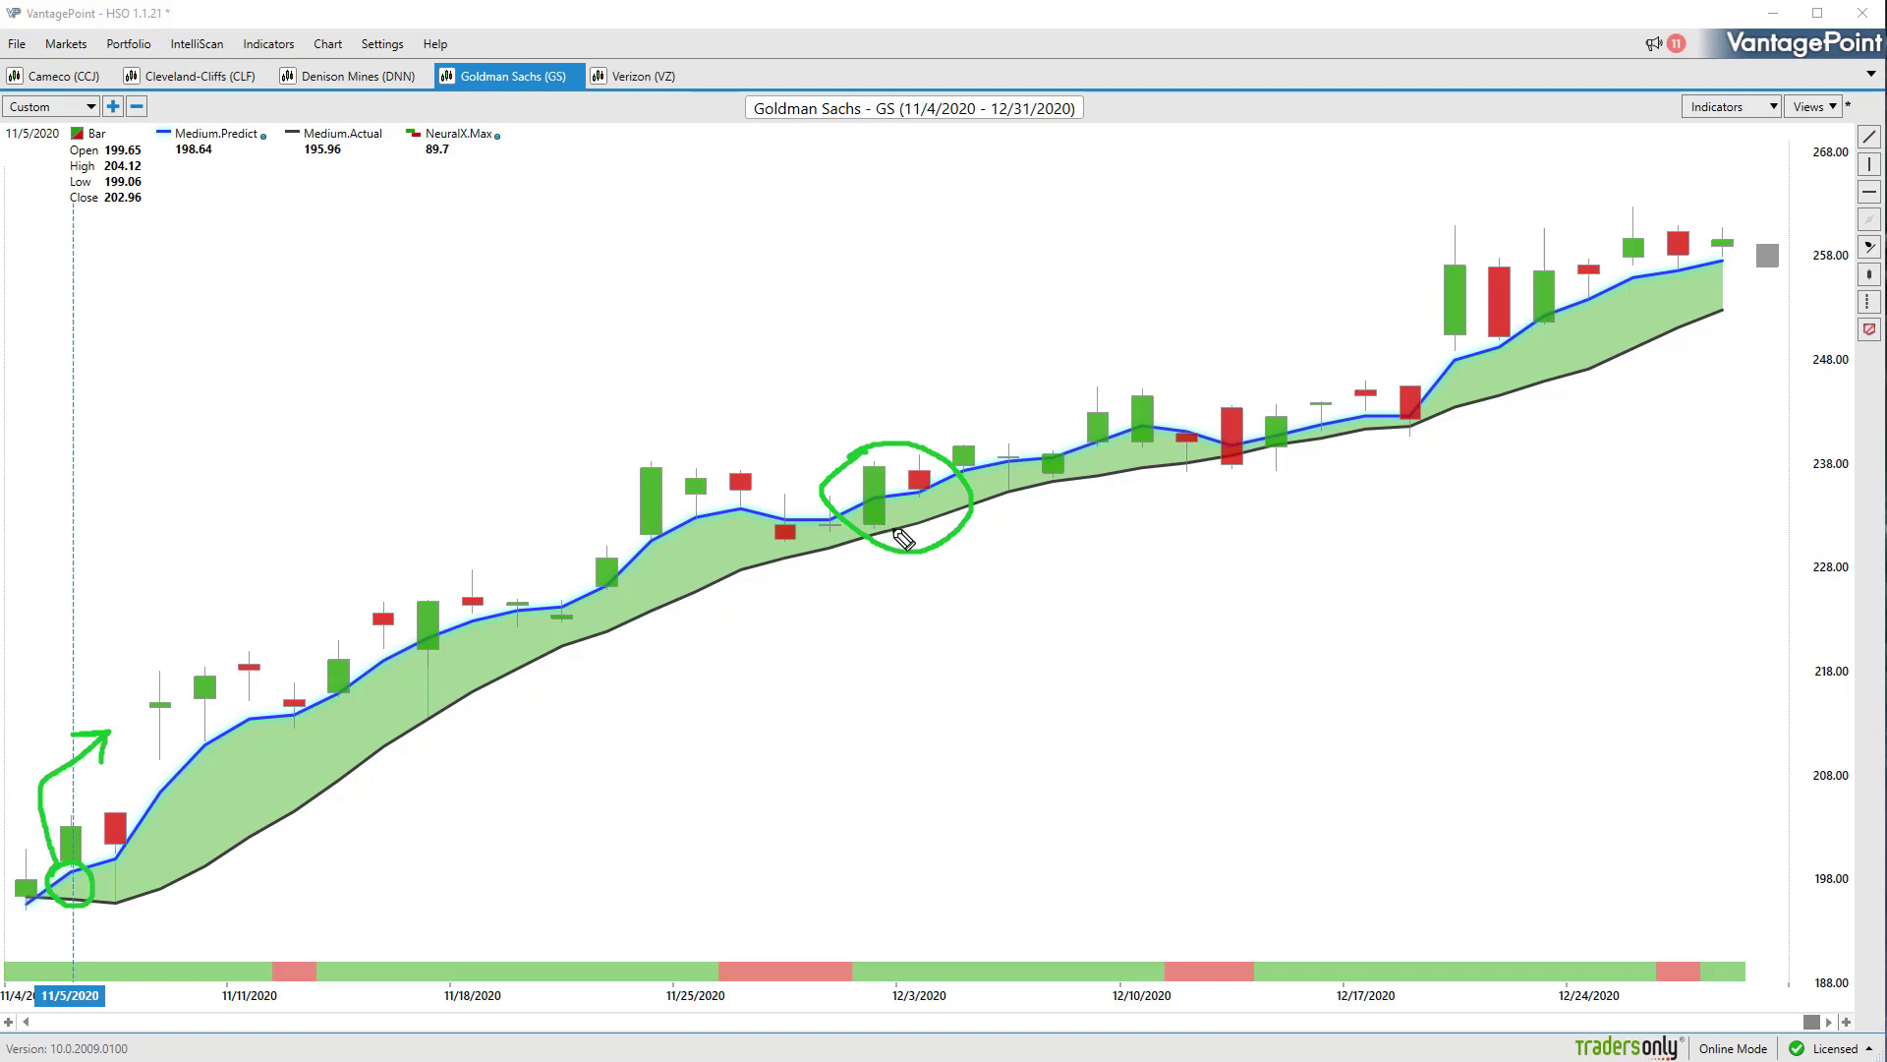
mouse_move(953, 363)
left_mouse_down()
mouse_move(1284, 307)
mouse_move(1262, 347)
left_mouse_up()
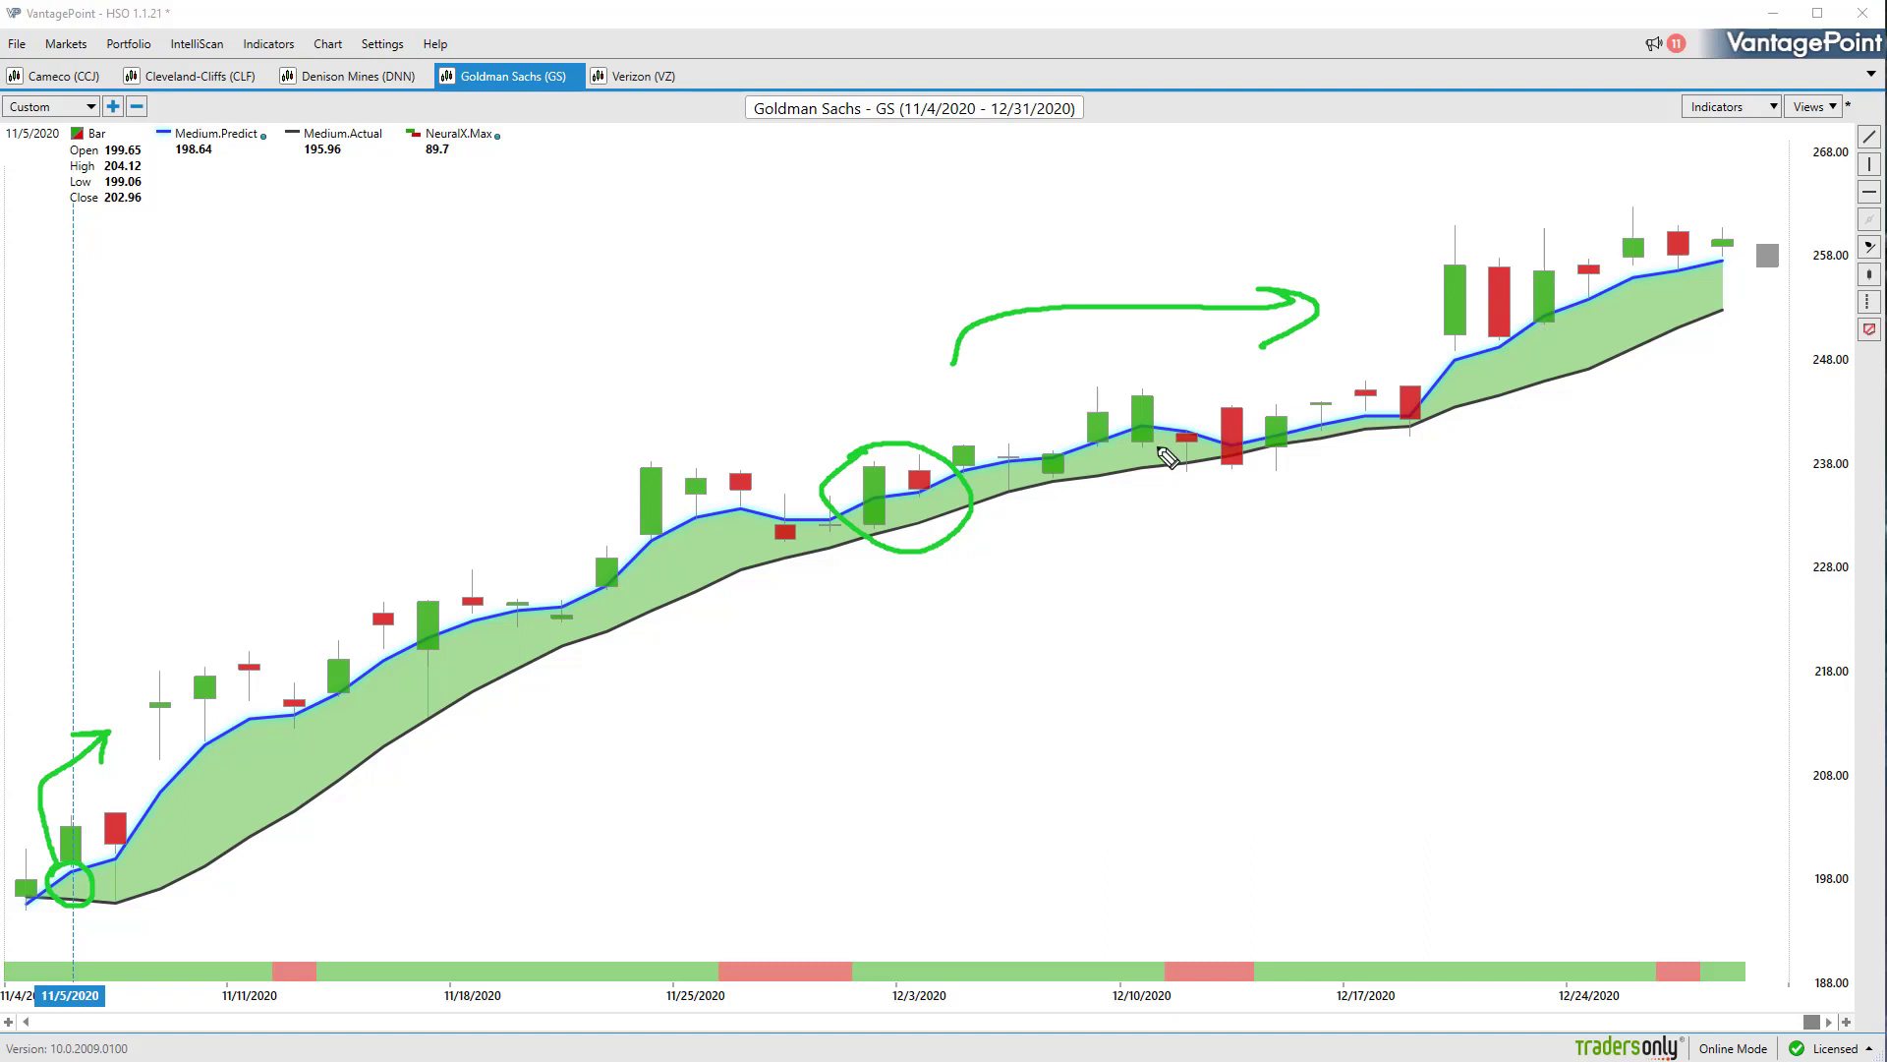
Circle the 12/10 candles with an arrow, erase the marks, and show predicted high/low lines
left_click_drag(1088, 405, 1091, 407)
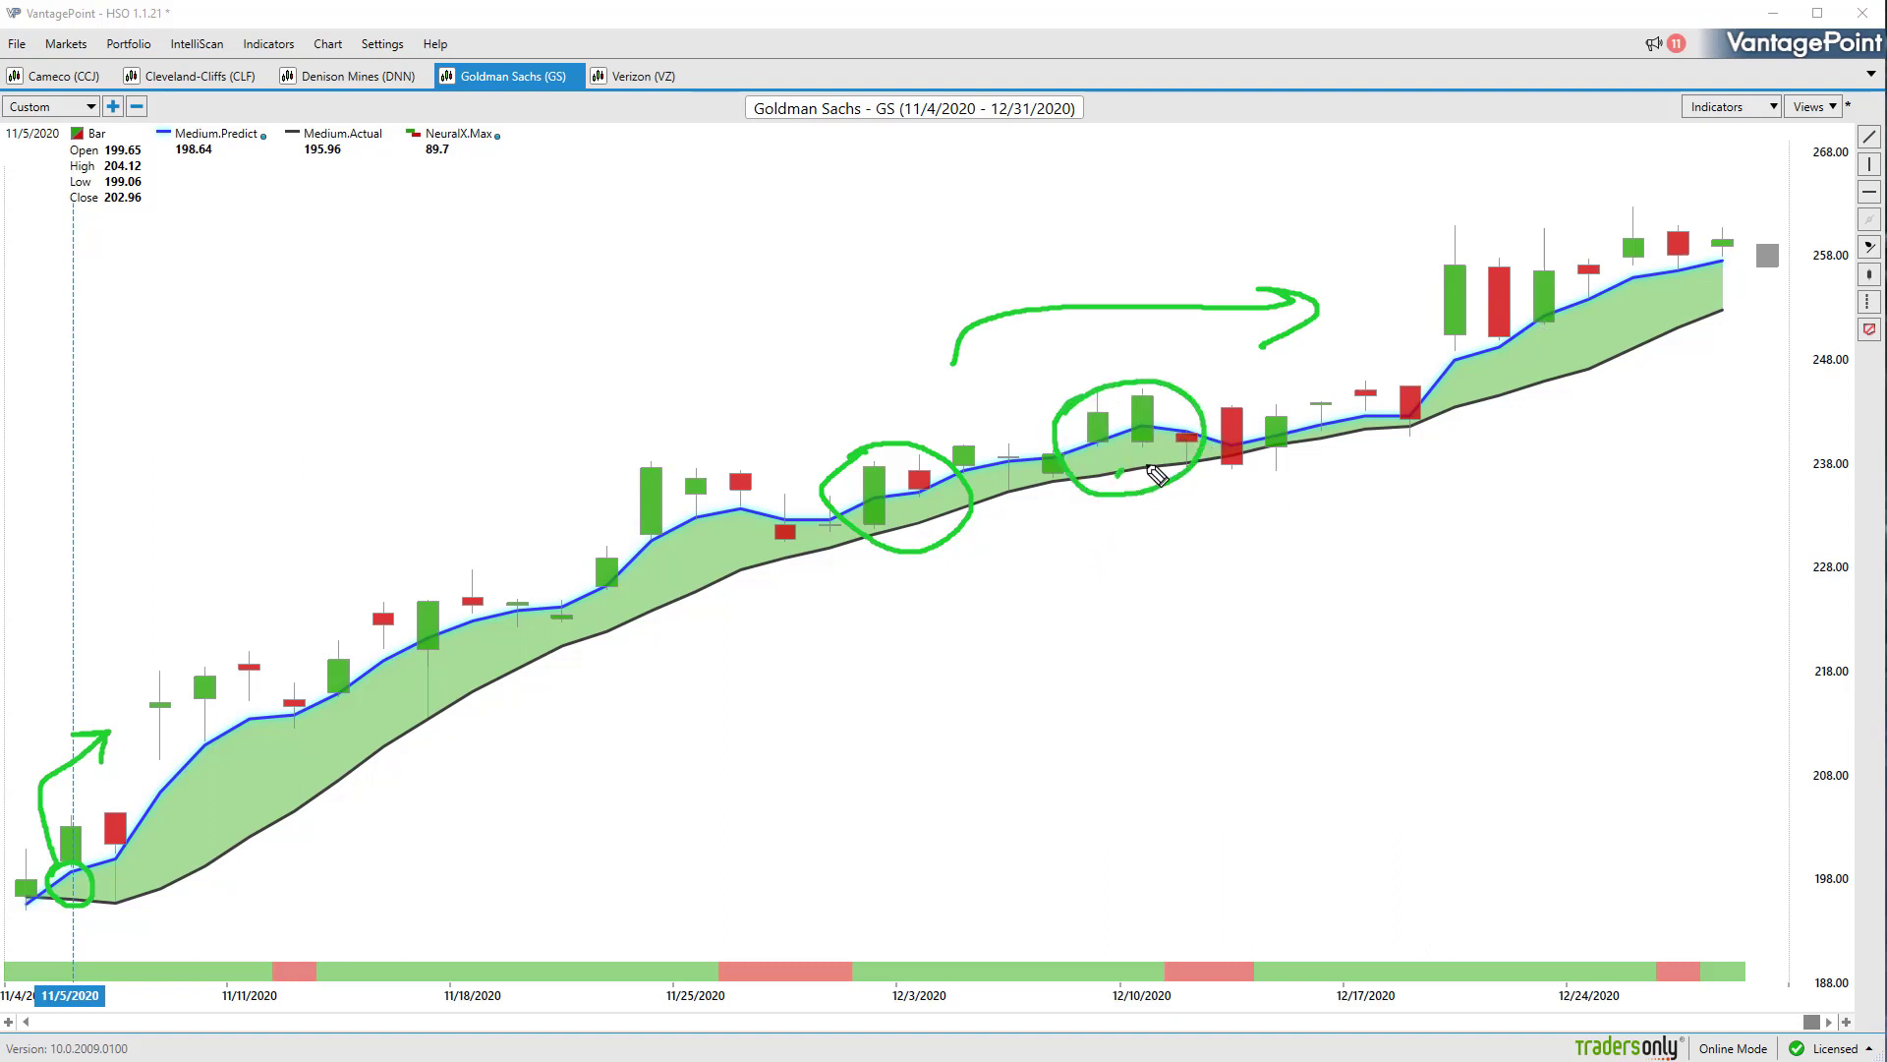
mouse_move(1157, 475)
left_mouse_down()
mouse_move(1321, 559)
mouse_move(1302, 606)
left_mouse_up()
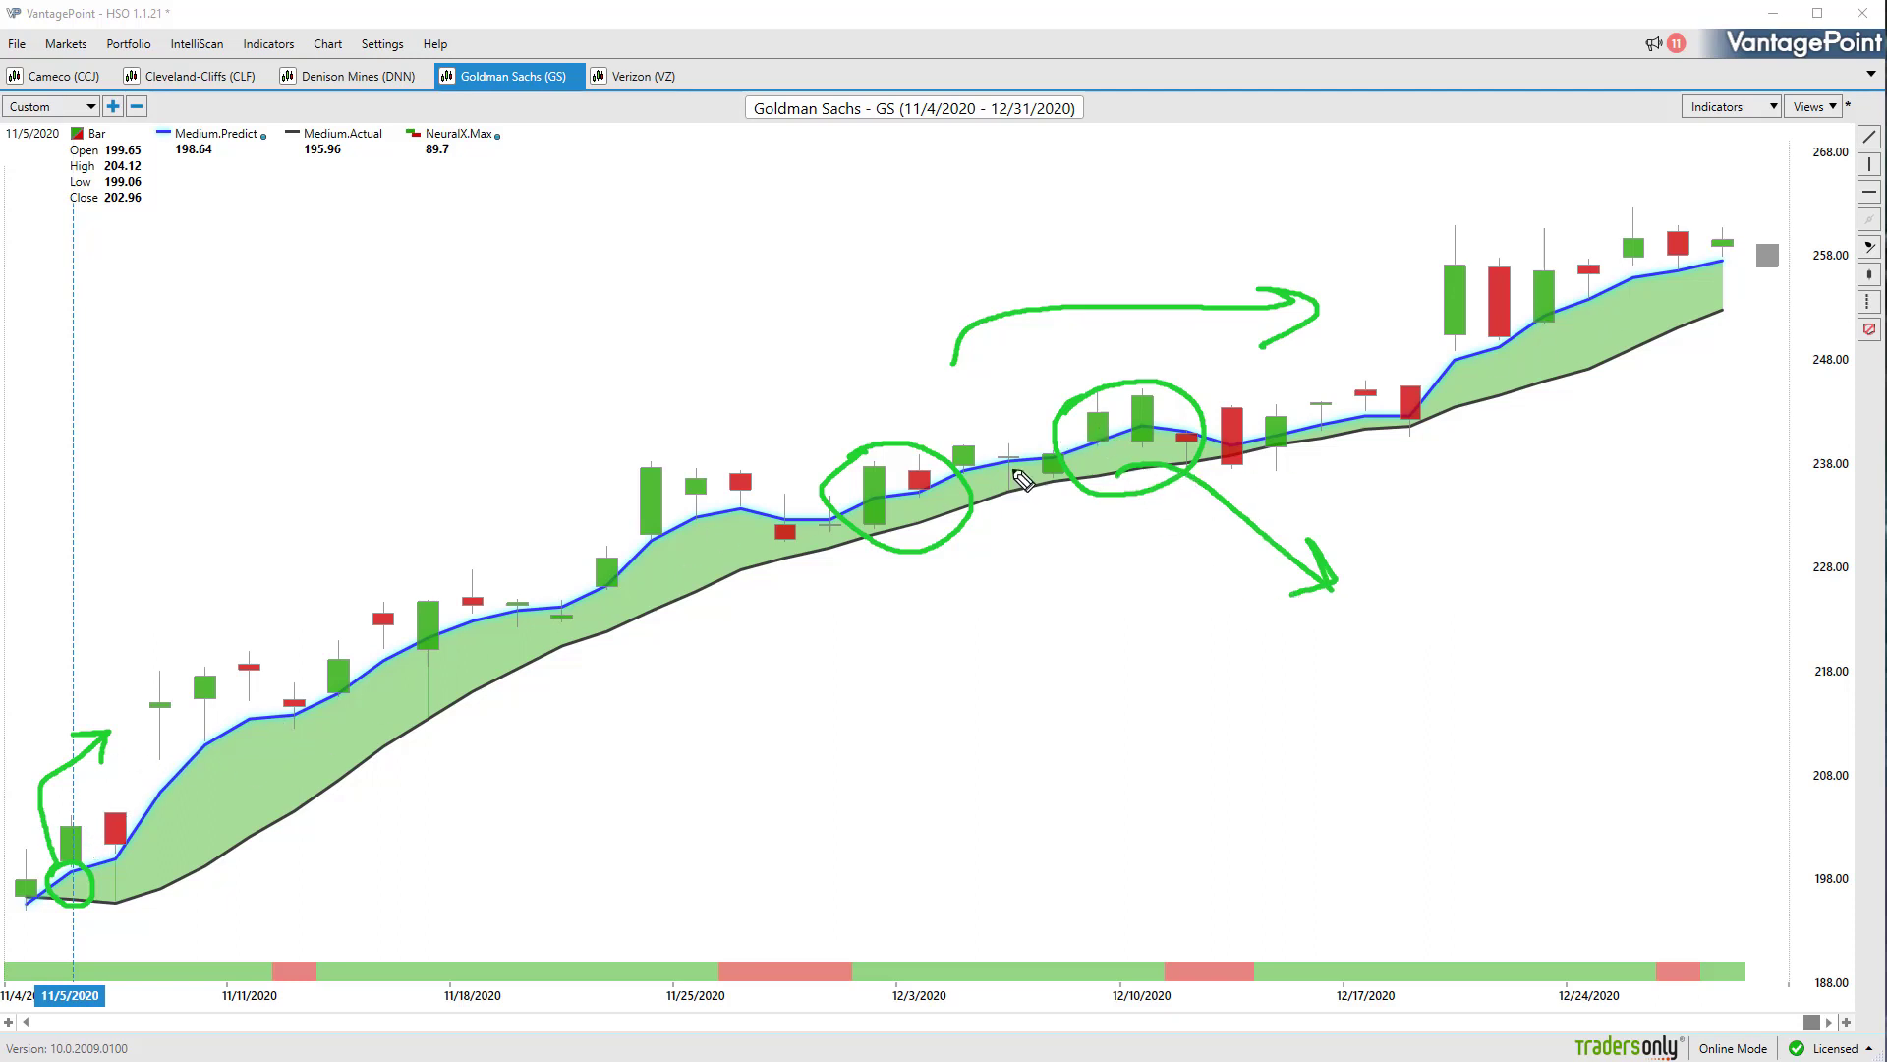
key("e")
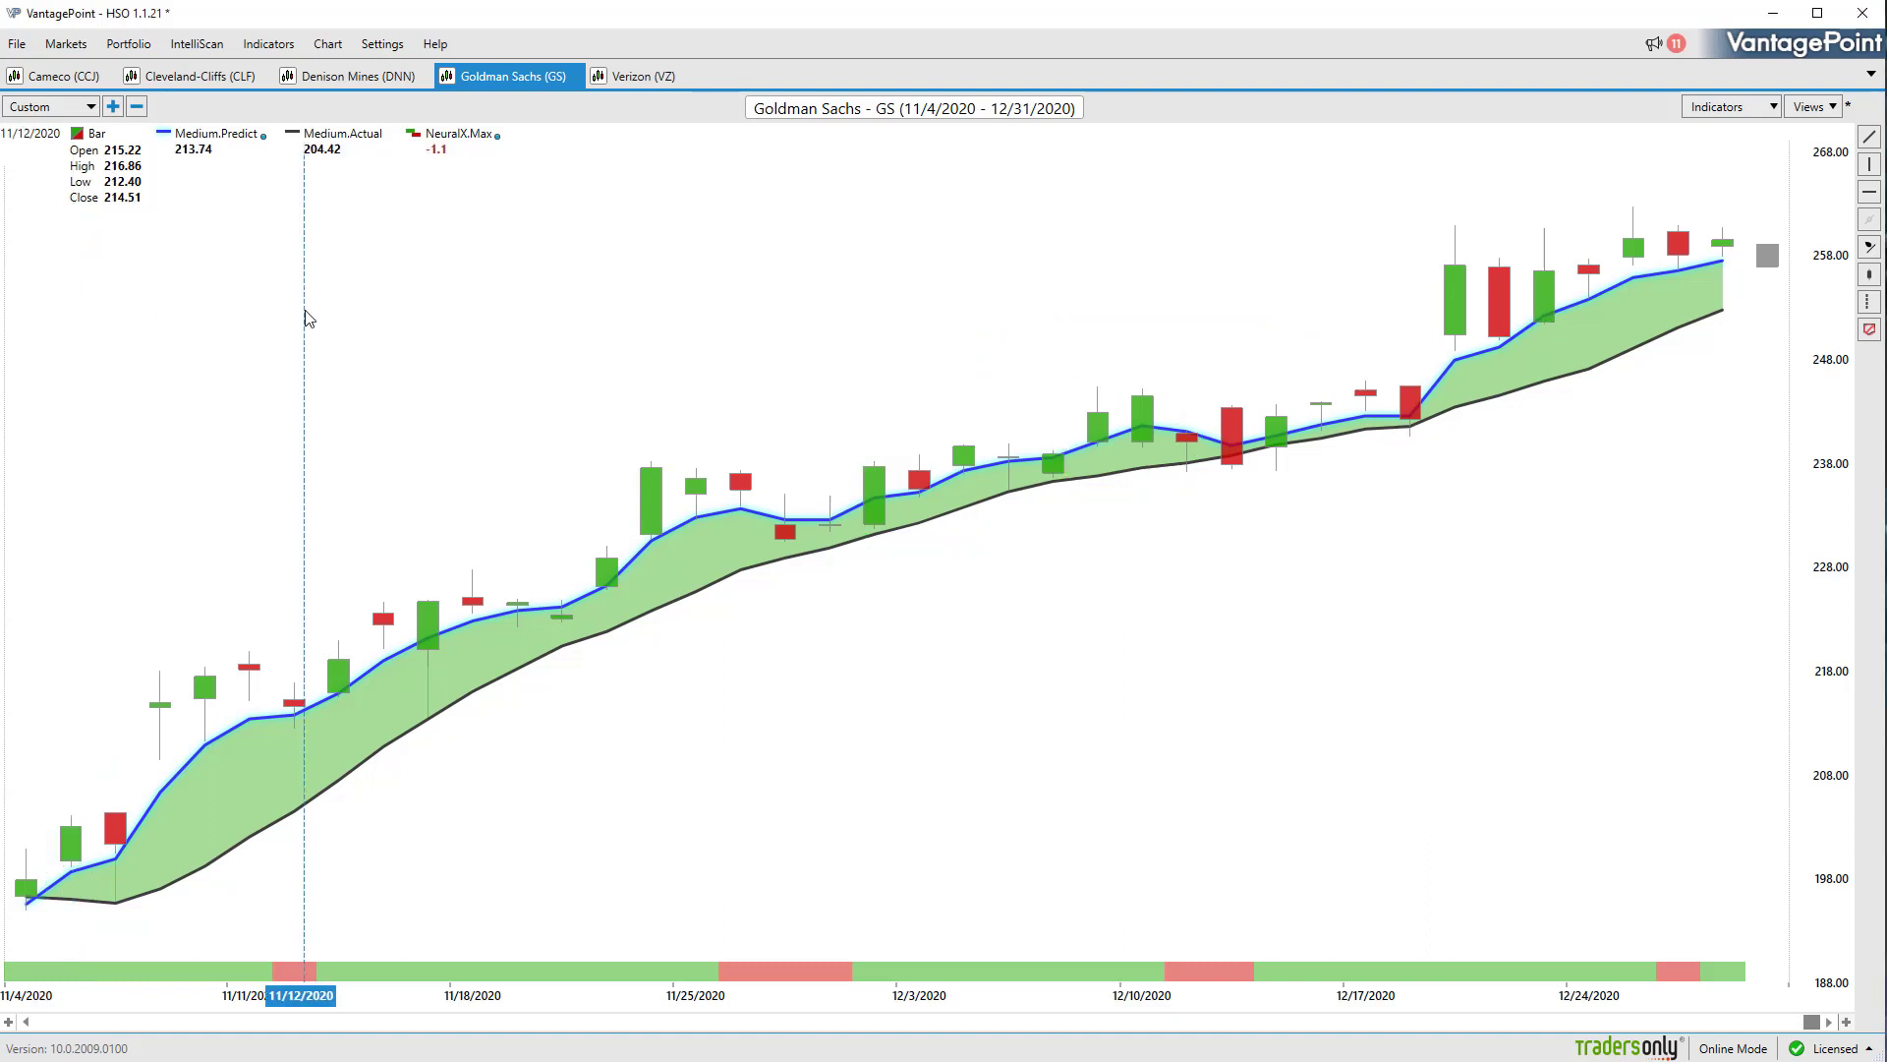
key("F2")
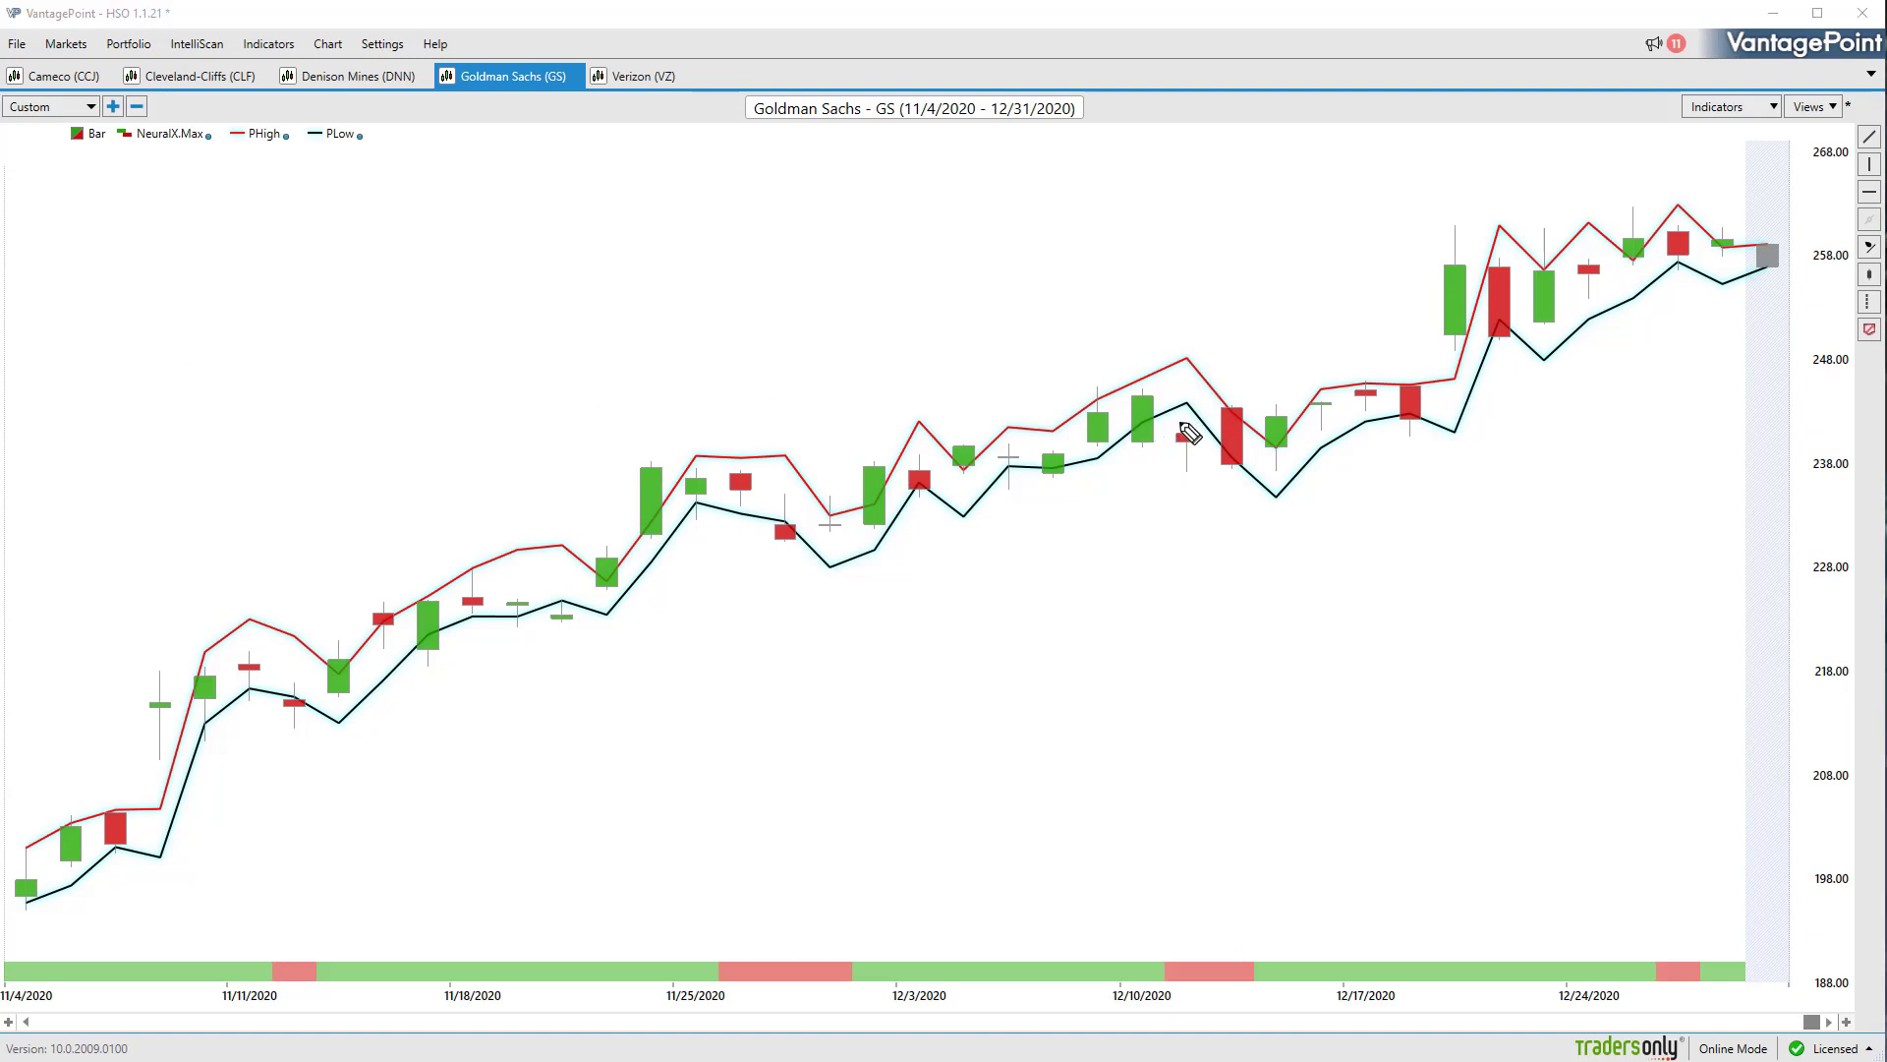
Circle the 12/10 red candle, add arrow and plus marks over mid-December, then clear them
mouse_move(1181, 424)
left_mouse_down()
mouse_move(1189, 401)
mouse_move(1187, 441)
mouse_move(1364, 422)
mouse_move(1664, 269)
left_mouse_up()
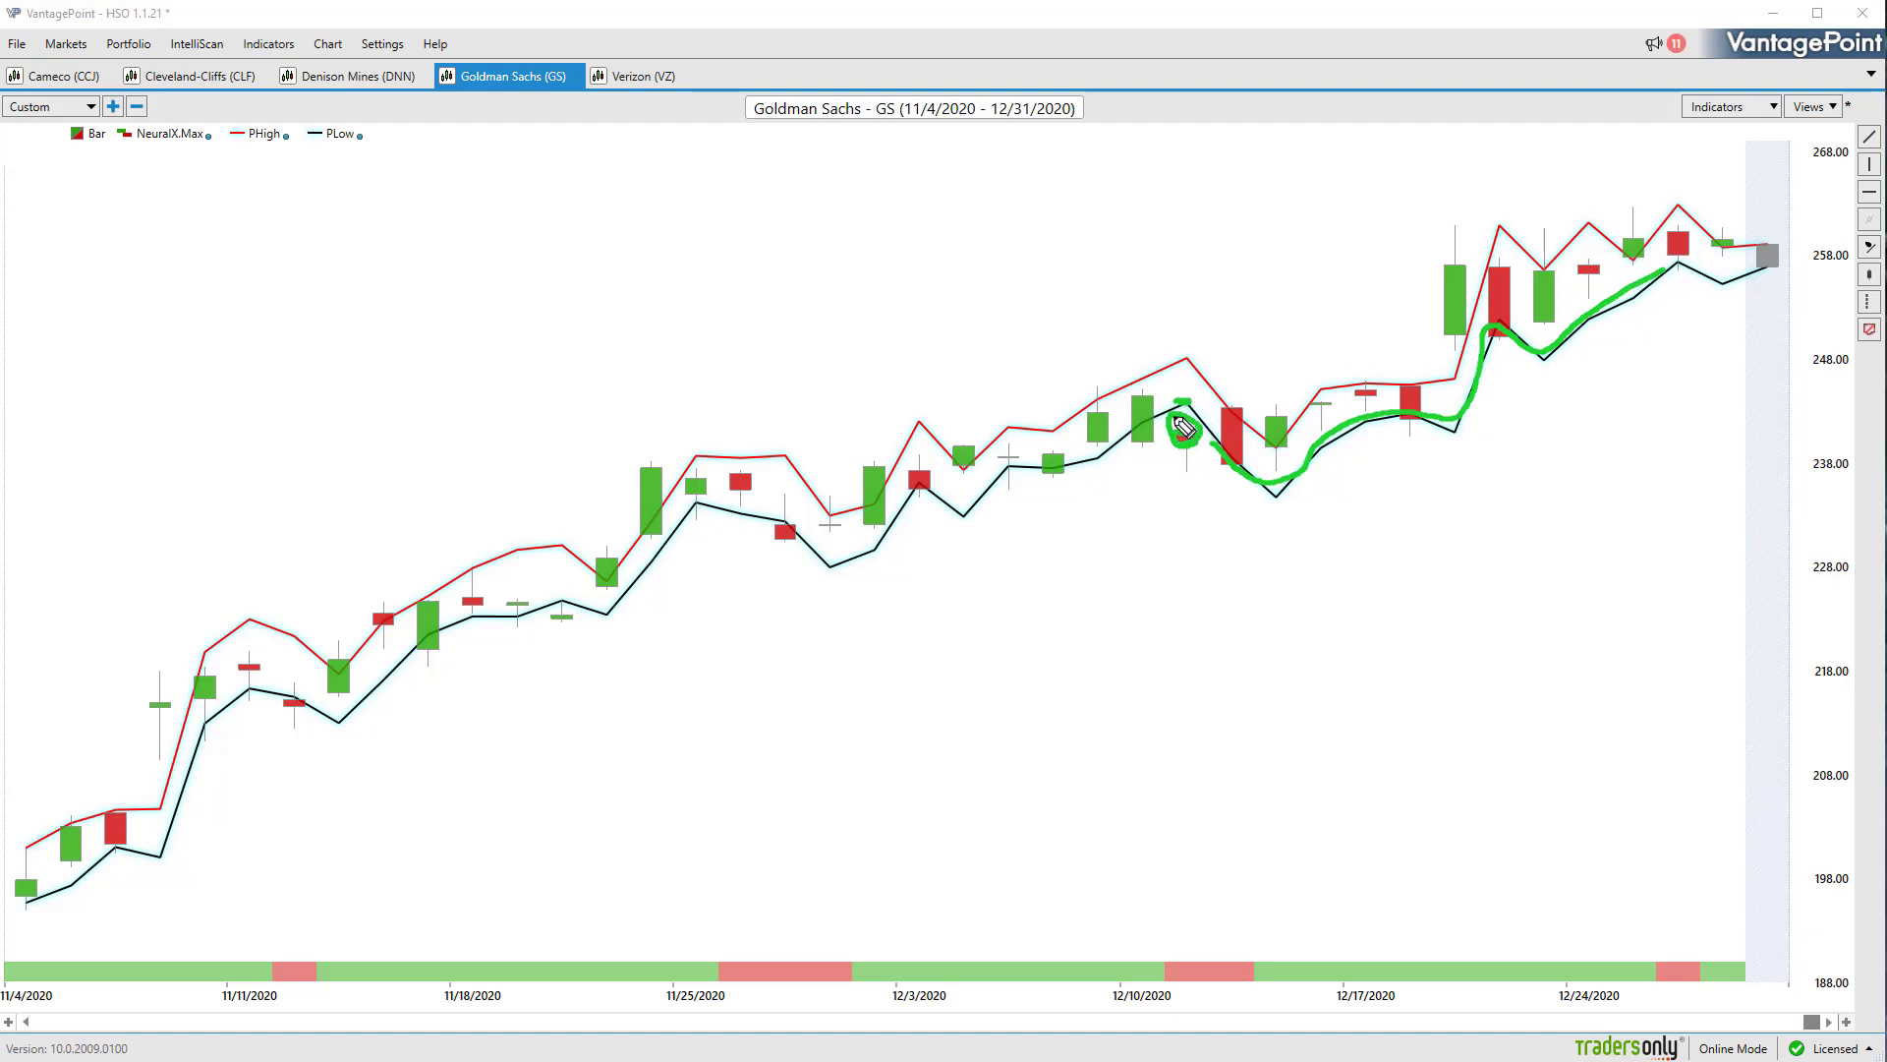
left_click_drag(778, 175, 818, 168)
left_click_drag(1240, 351, 1291, 359)
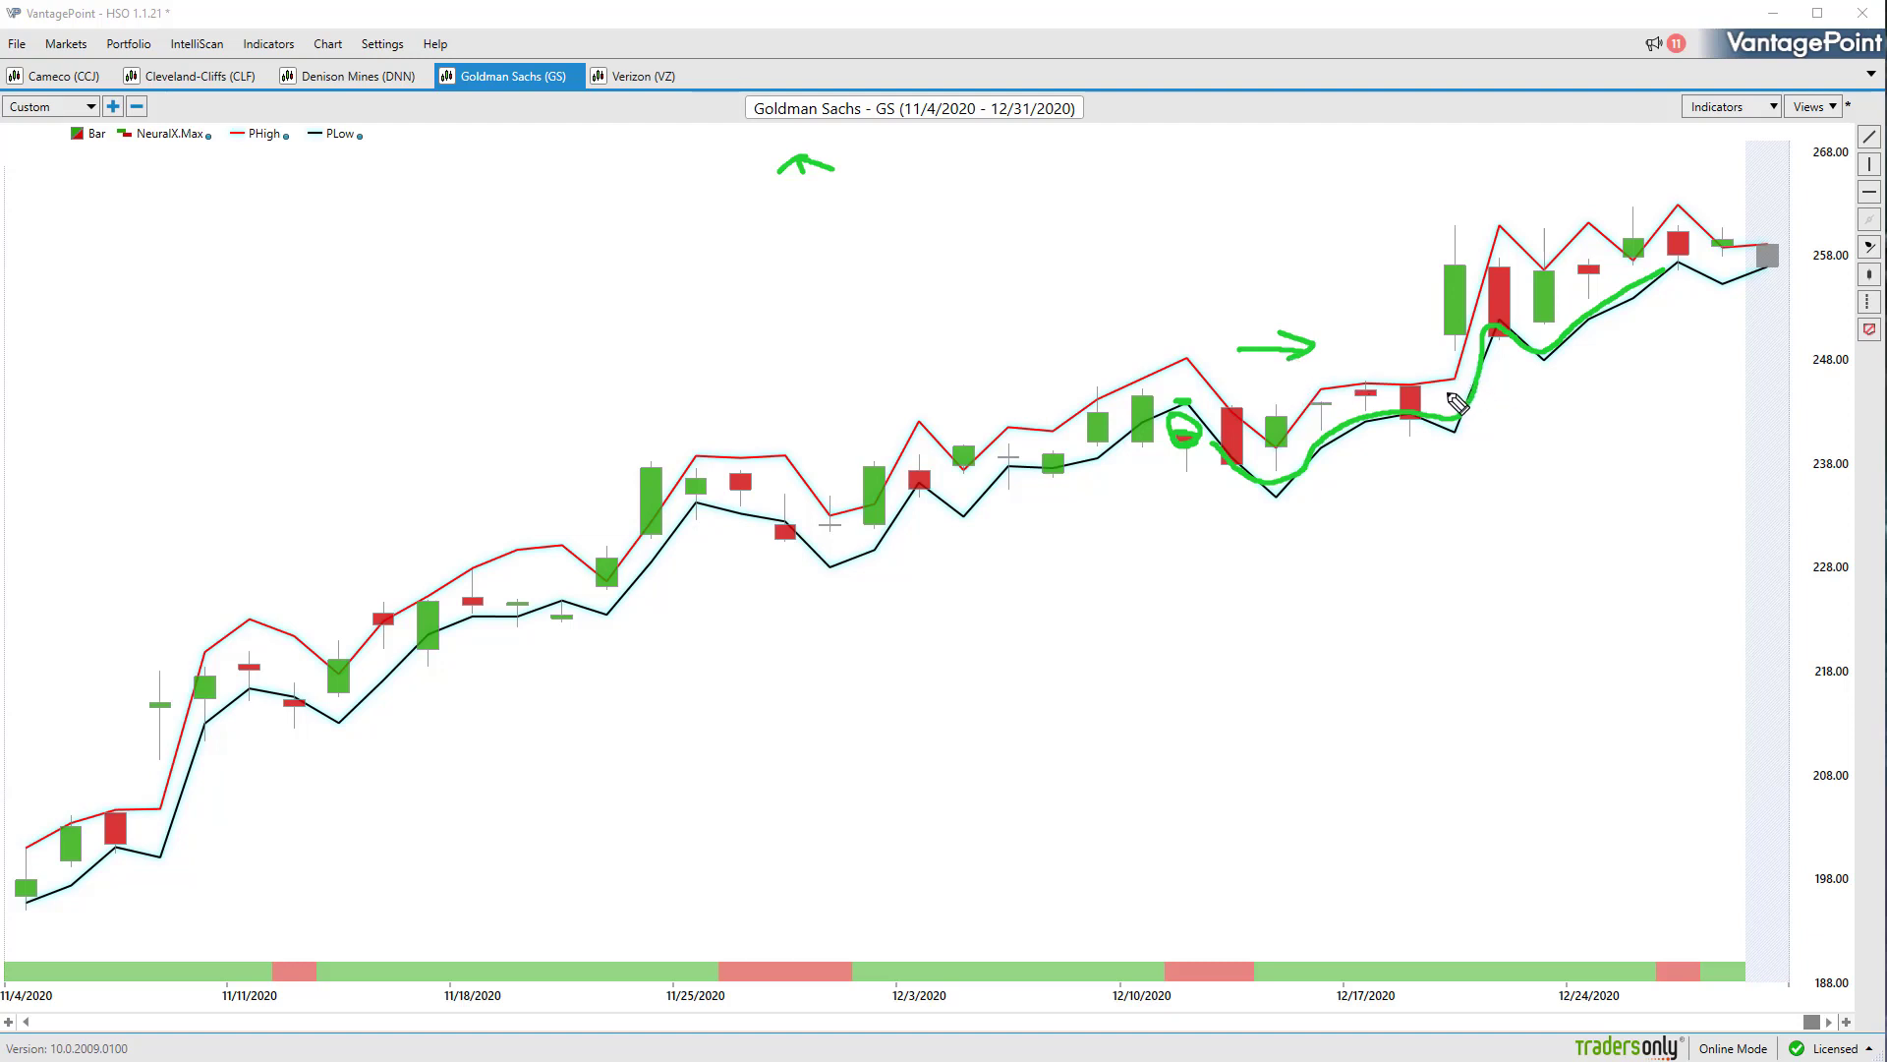
left_click_drag(1293, 907, 1293, 932)
left_click_drag(1279, 919, 1304, 917)
key("Escape")
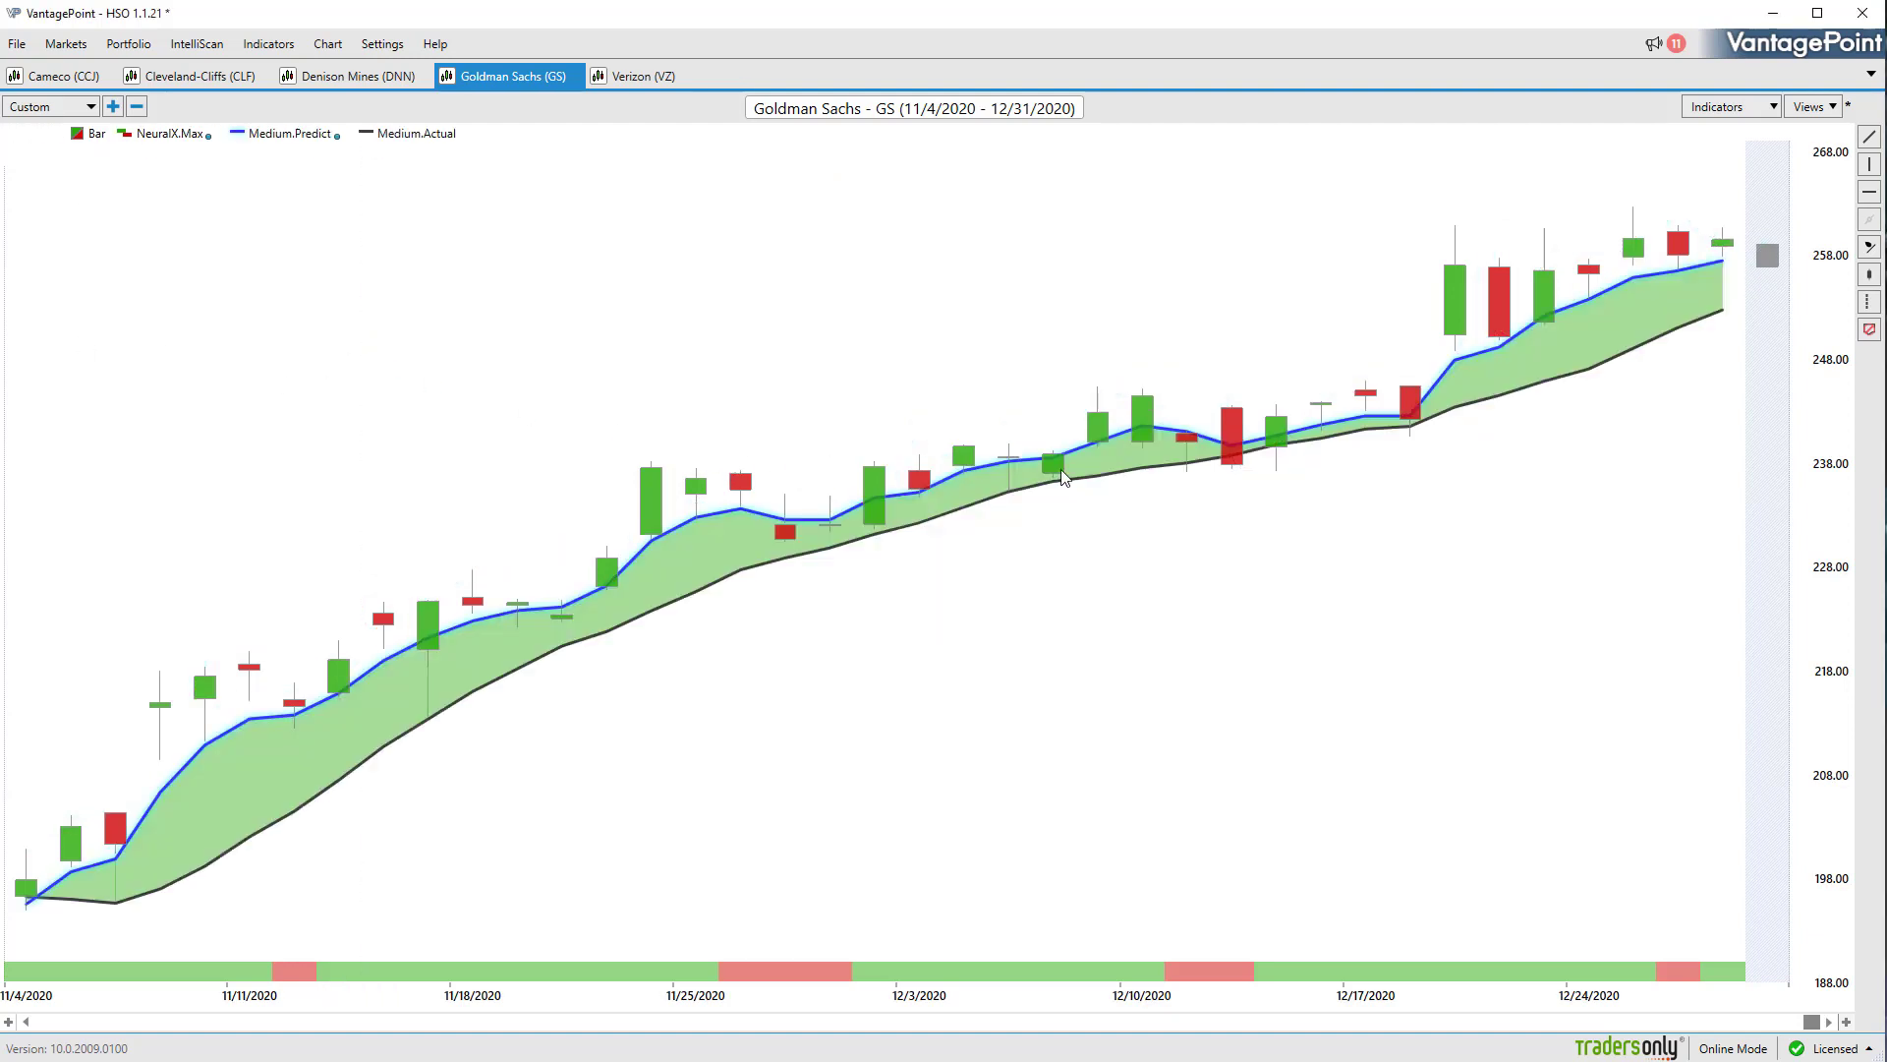
Draw an early-November-to-last-candle trend line with its 29.80%, $29,760 profit box beside it
left_click(1869, 143)
left_click_drag(1726, 244, 118, 853)
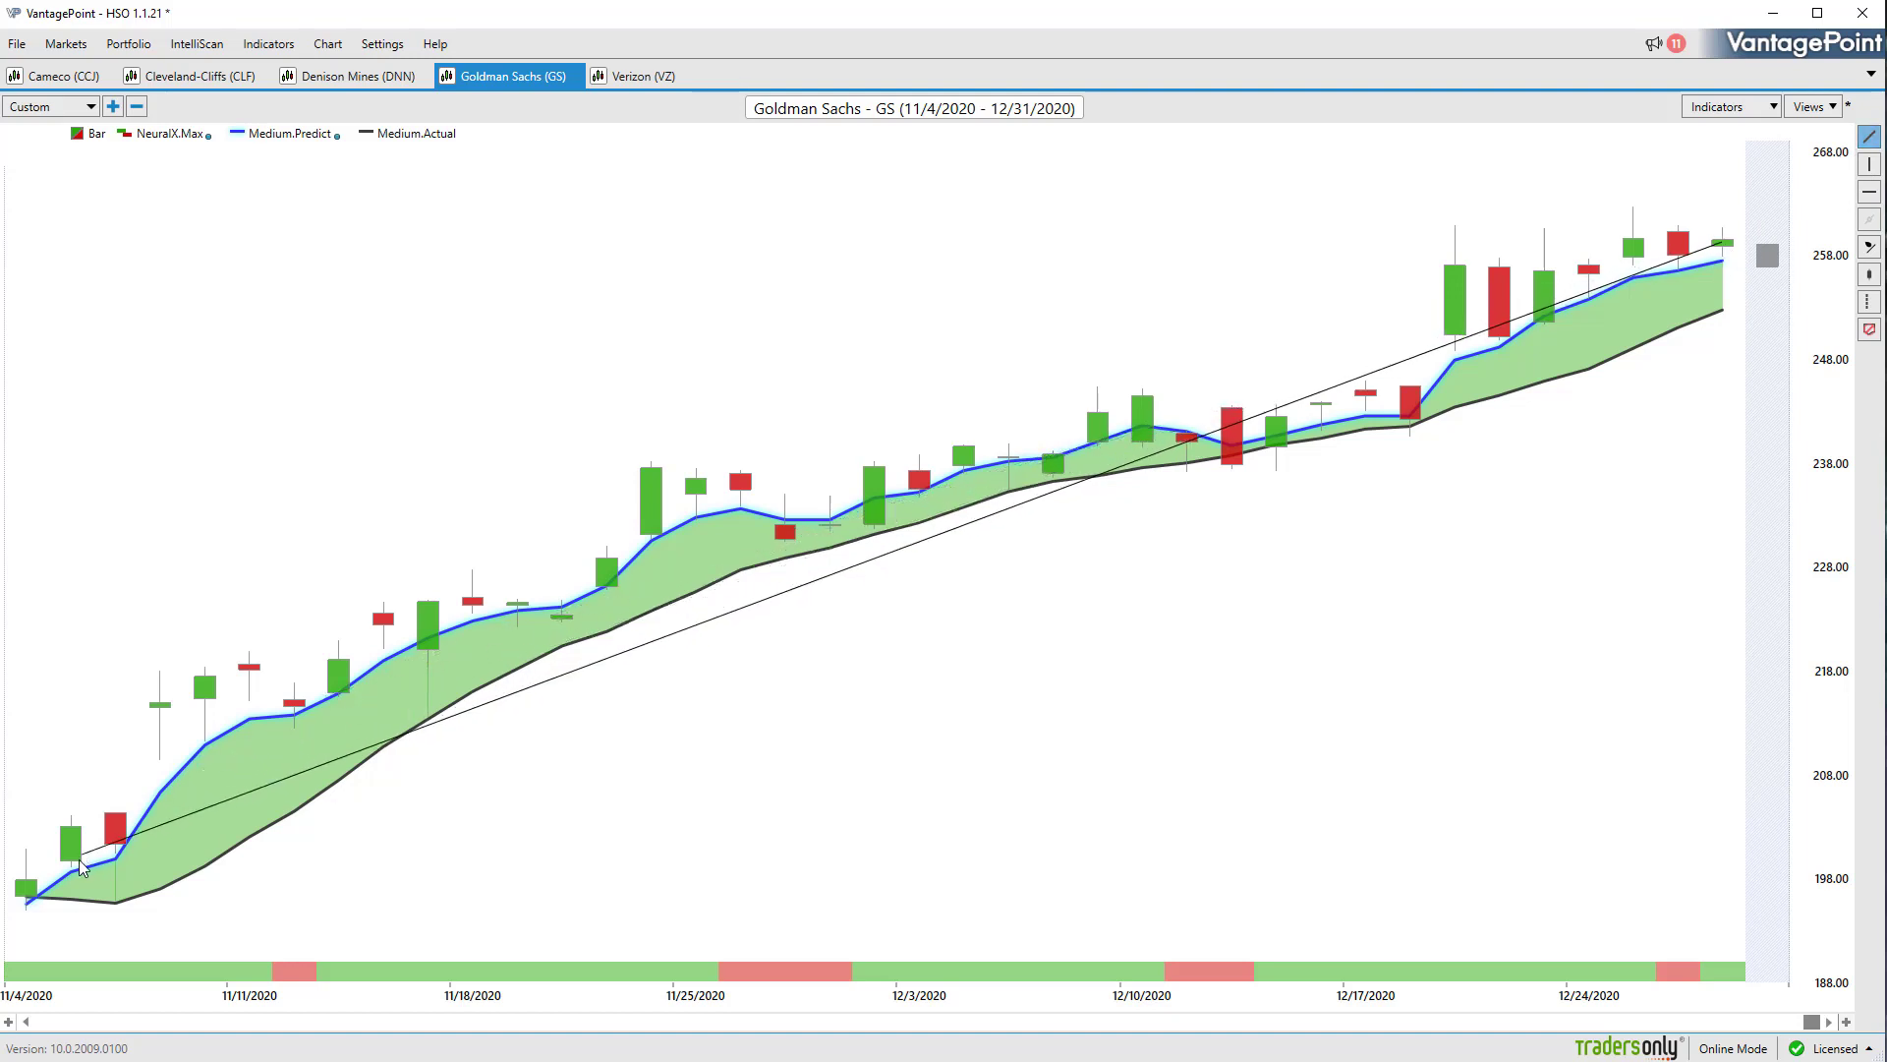
right_click(118, 853)
left_click(134, 859)
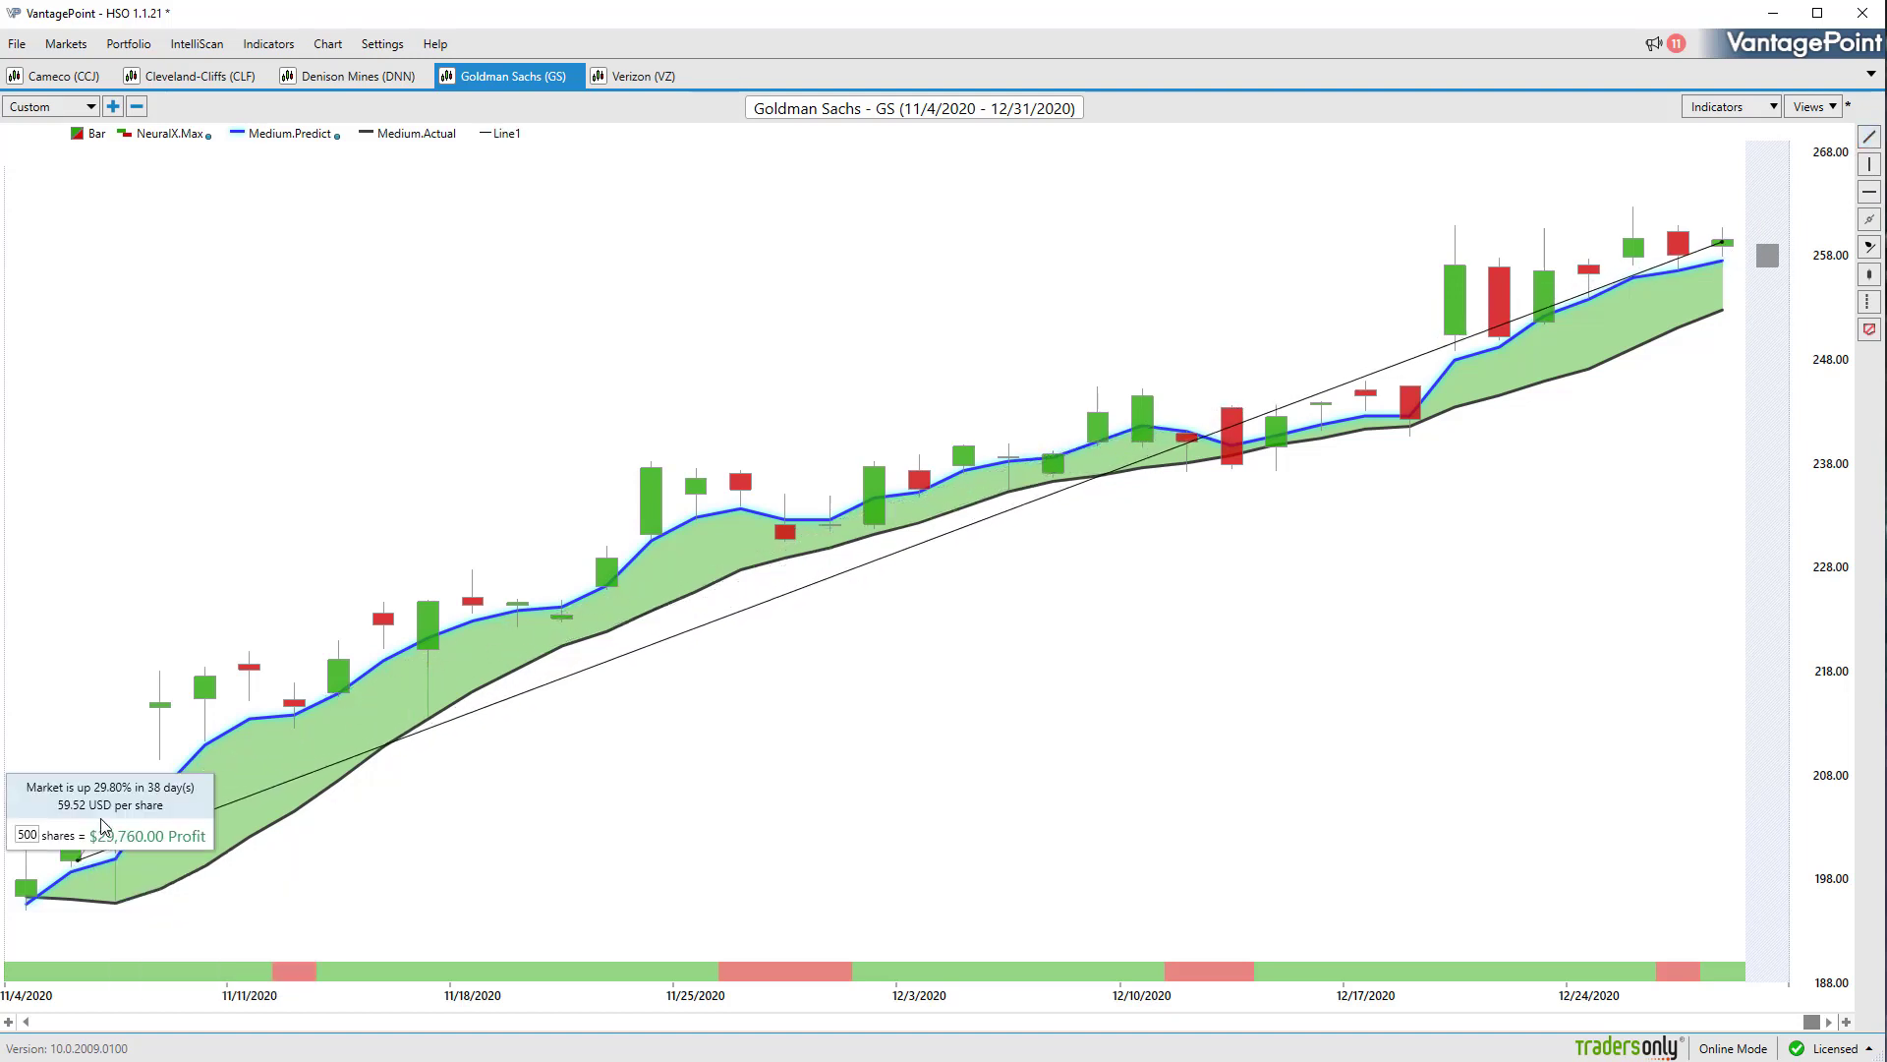
left_click_drag(67, 826, 132, 565)
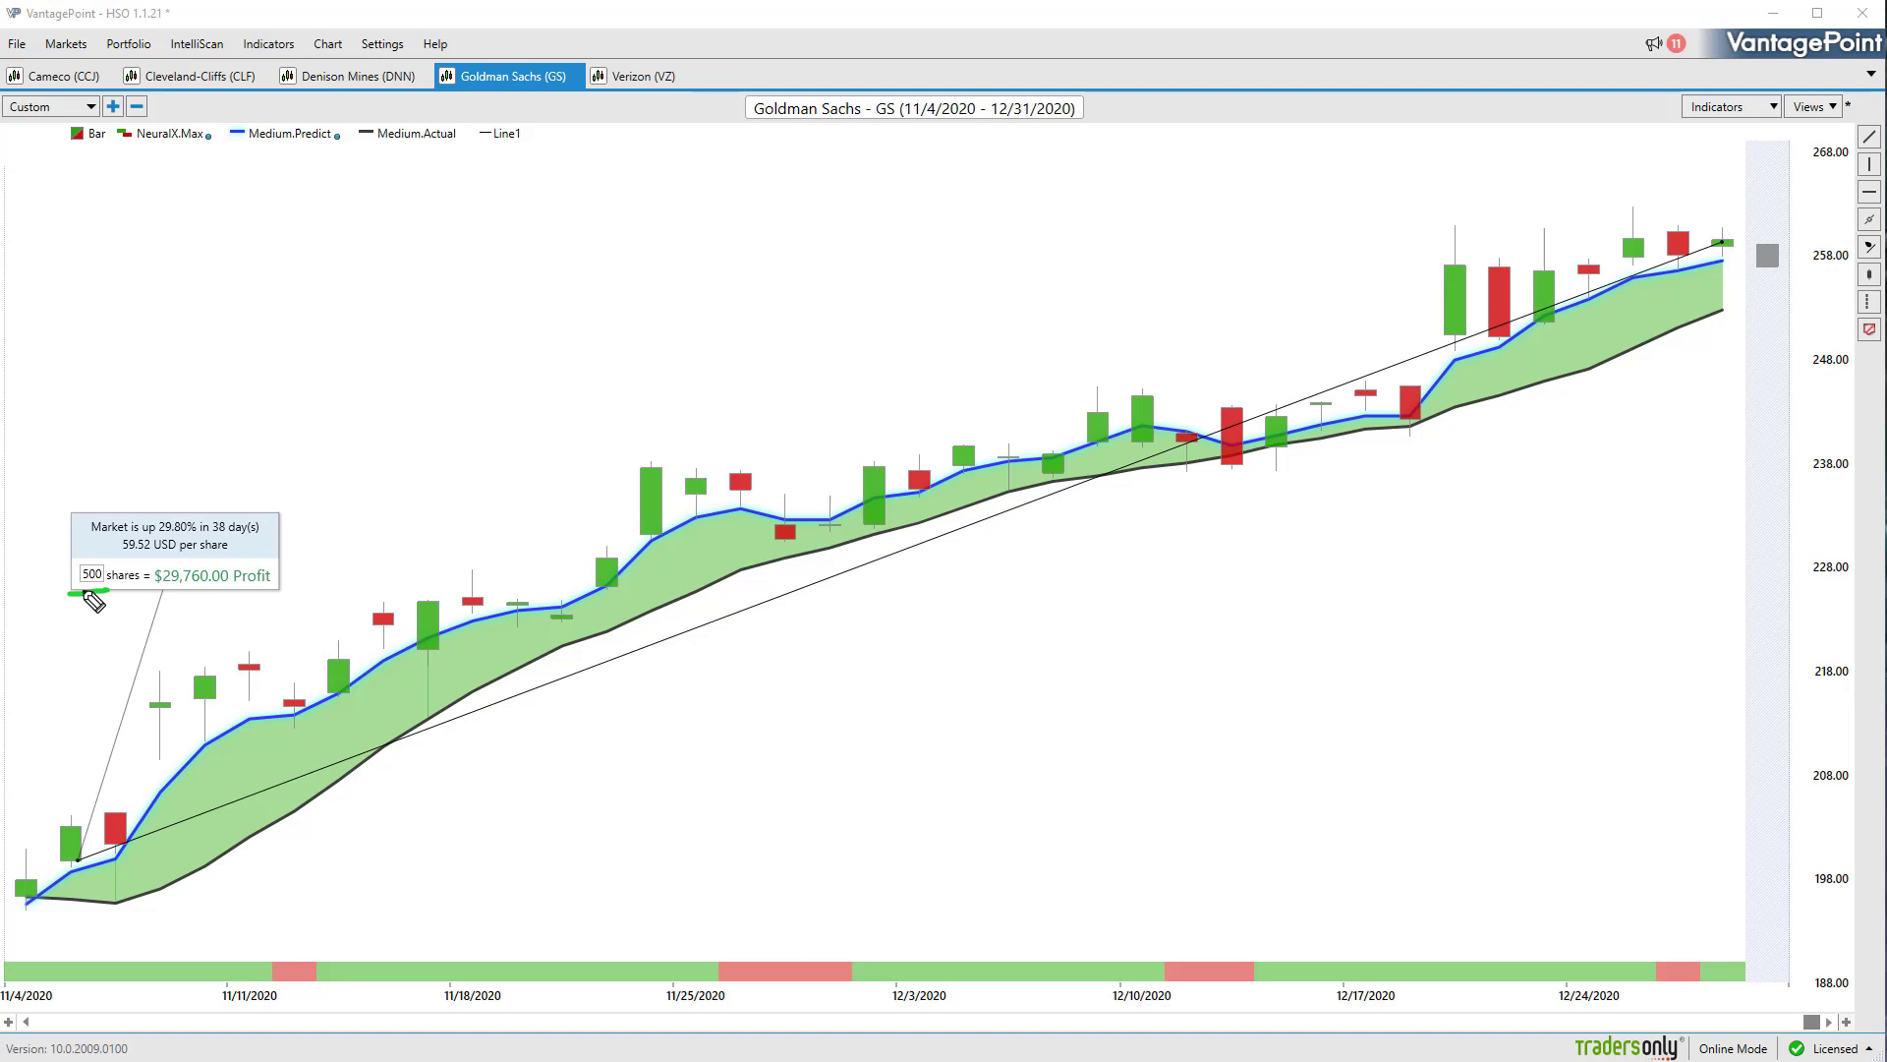
Highlight under the profit box, then clear the marks and delete the trend line
left_click_drag(150, 596, 188, 600)
key("Escape")
mouse_move(349, 768)
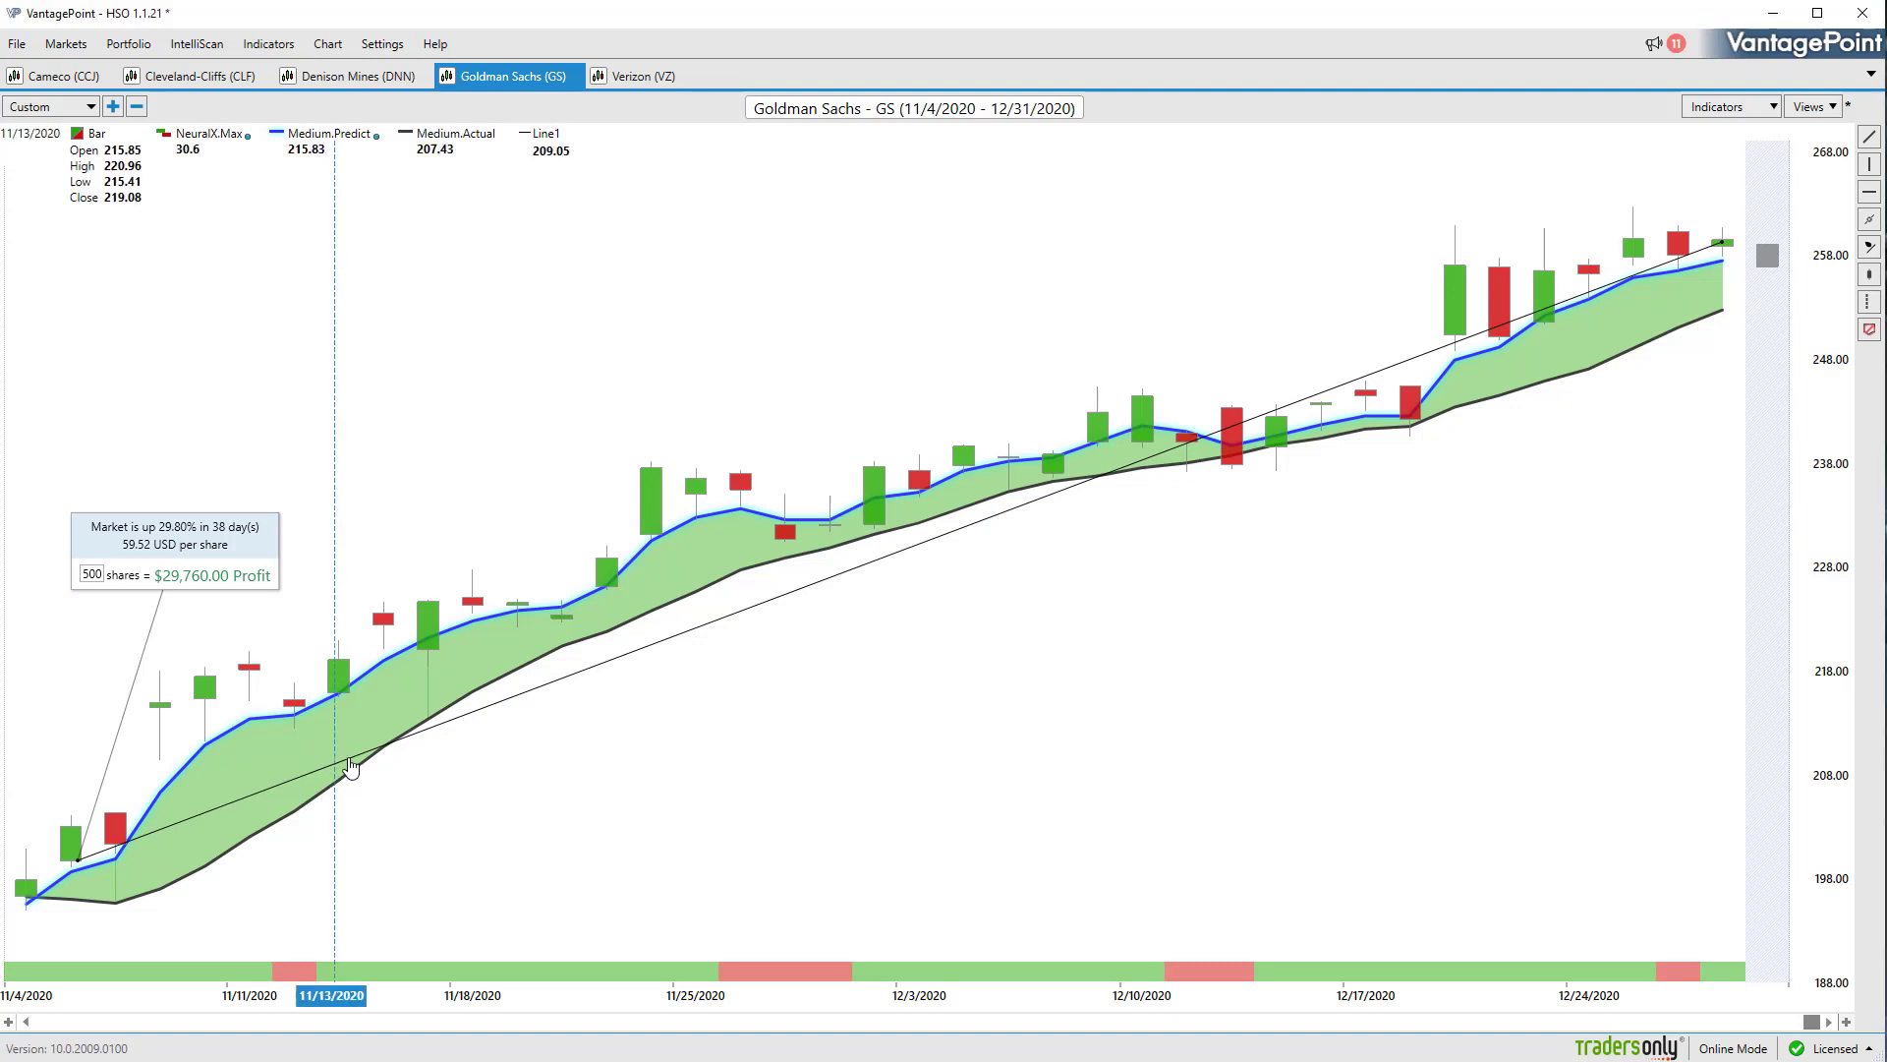
key("Delete")
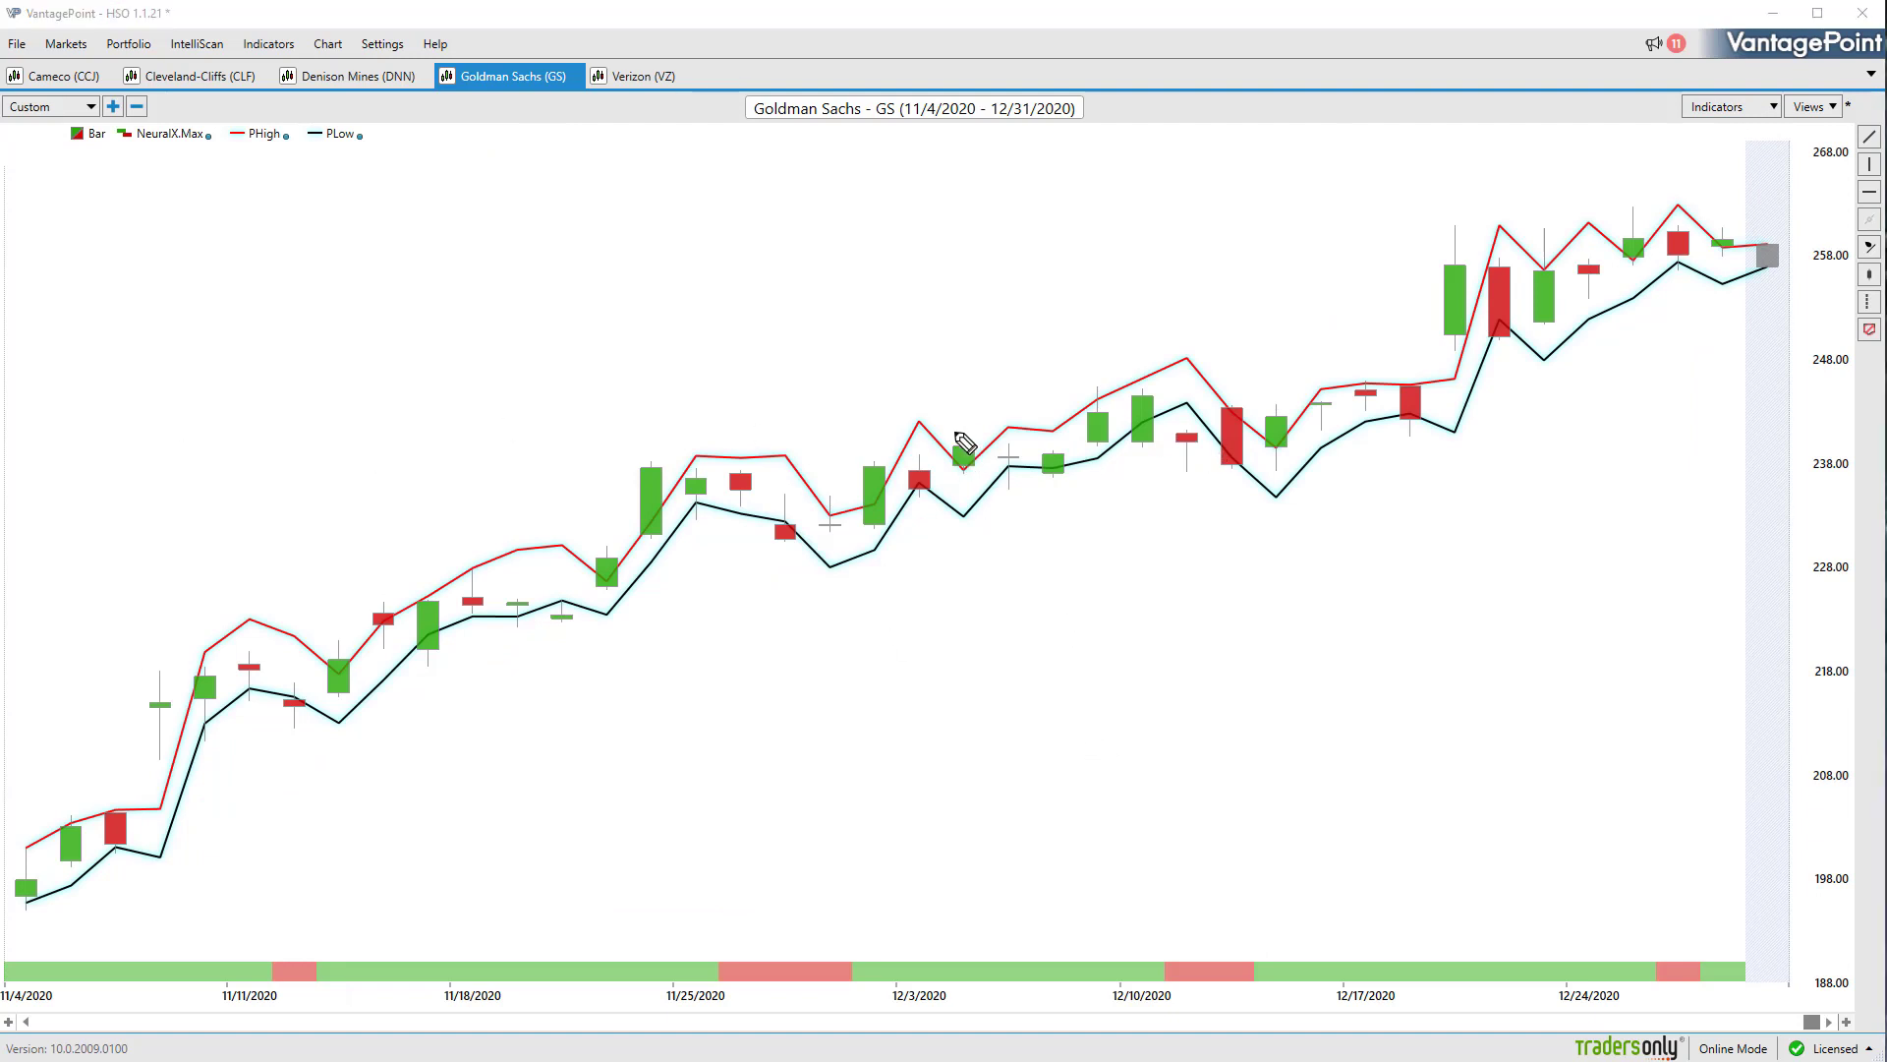
Circle the early-December candles and mark lows touching the predicted low line
left_click_drag(974, 418, 1052, 462)
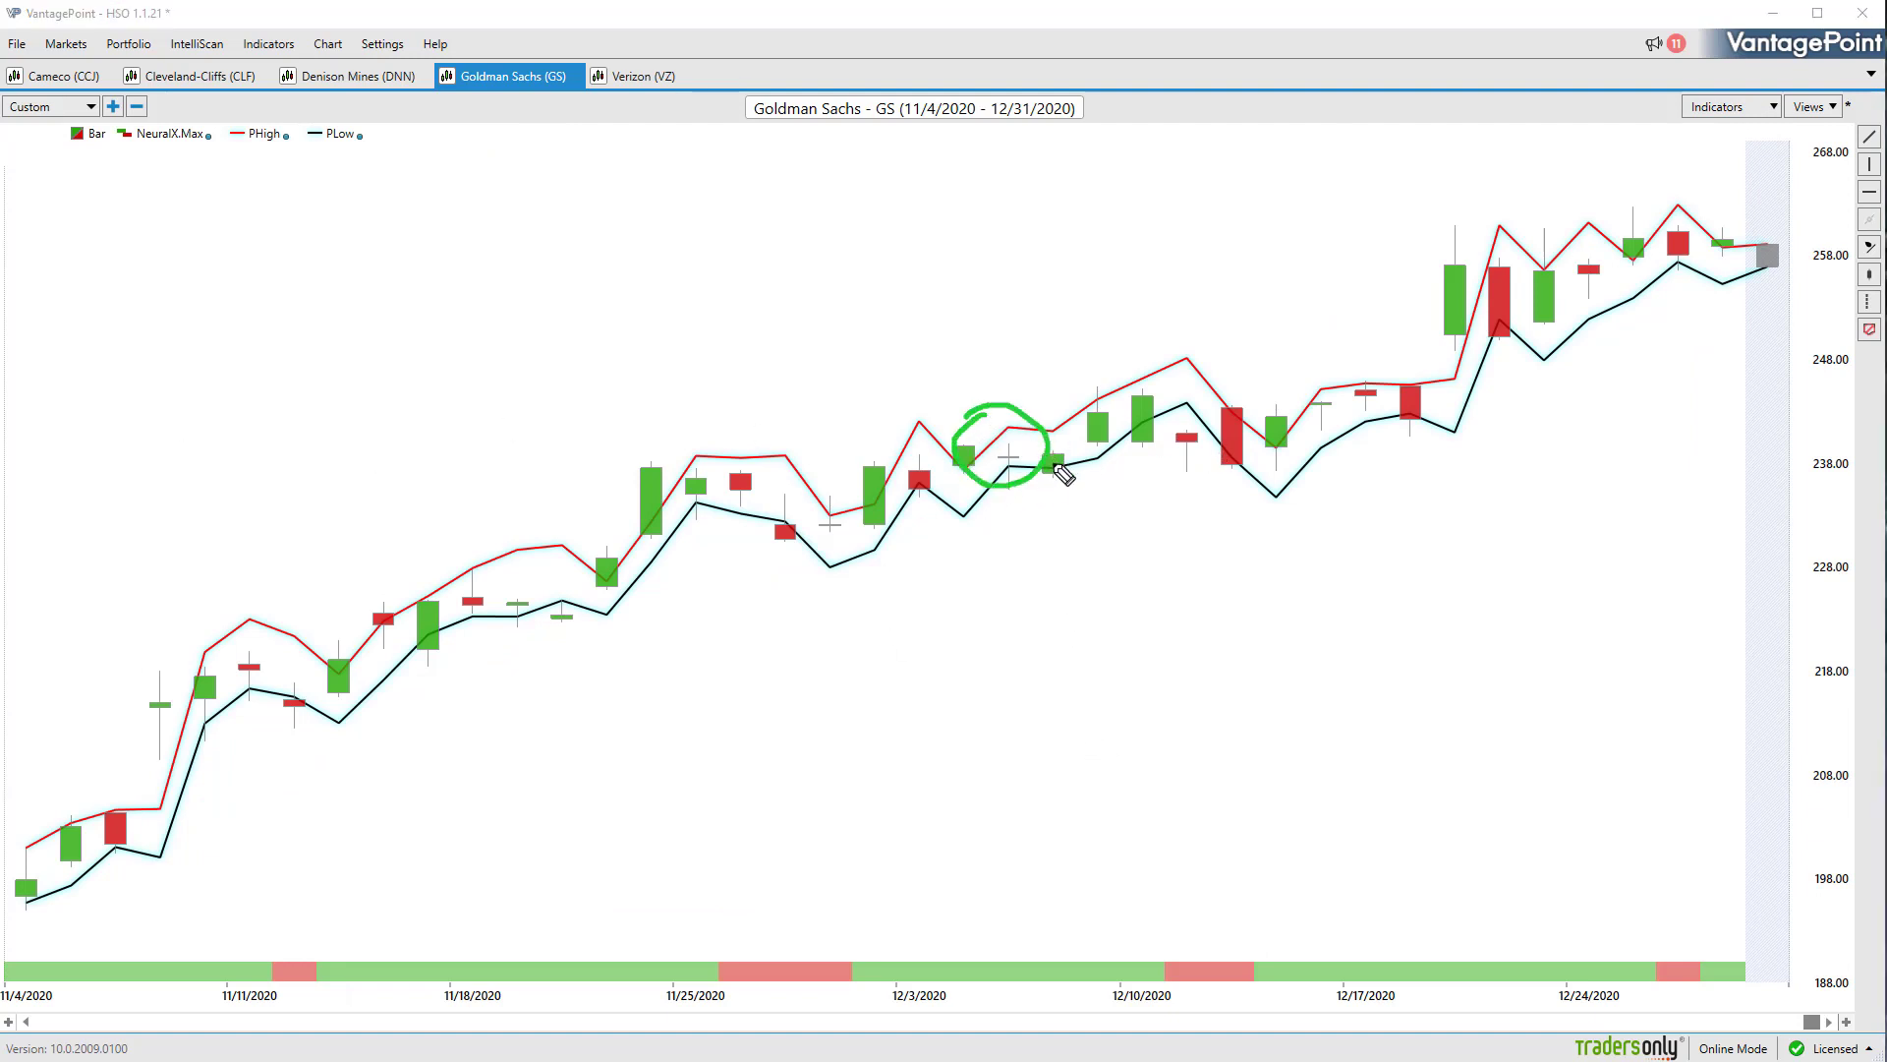
left_click(1181, 438)
left_click(1232, 457)
left_click(1410, 410)
Mark further lows on the predicted low line, clear the pen marks, and restore medium lines
left_click(1504, 323)
left_click(1676, 261)
key("Escape")
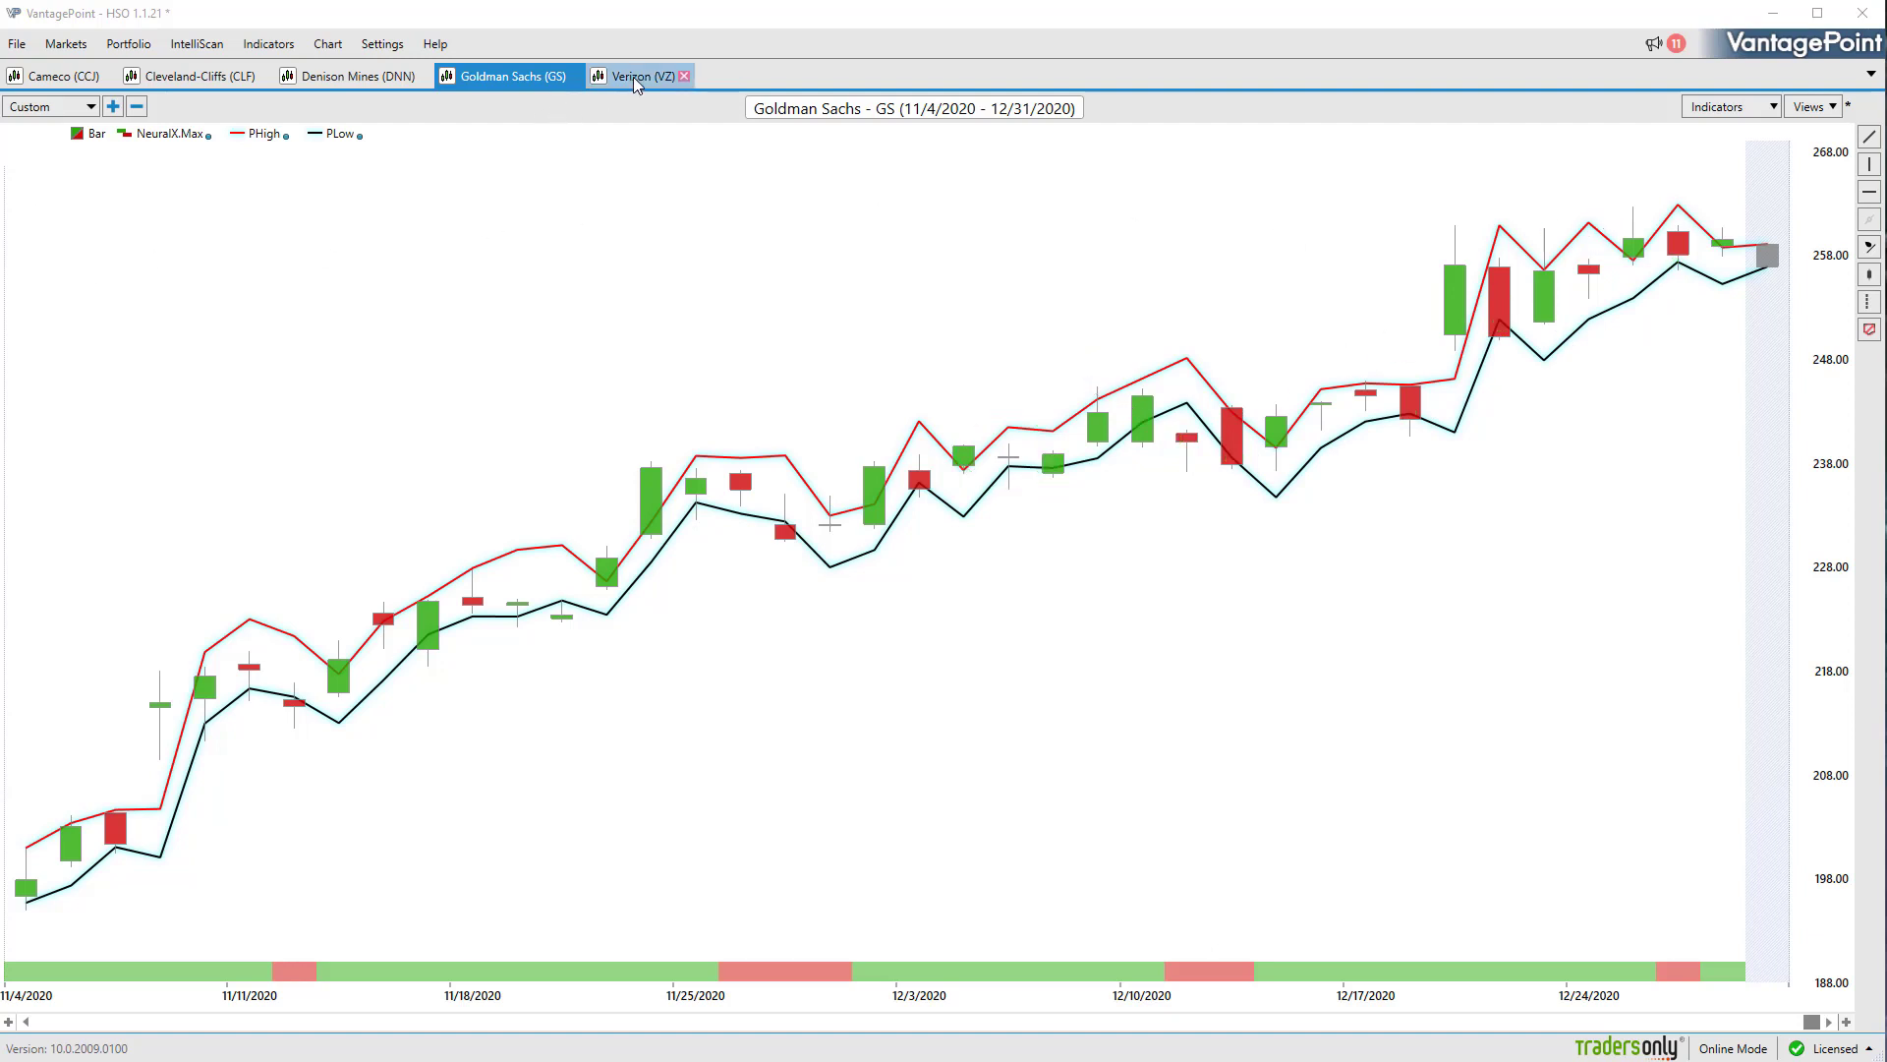
key("F2")
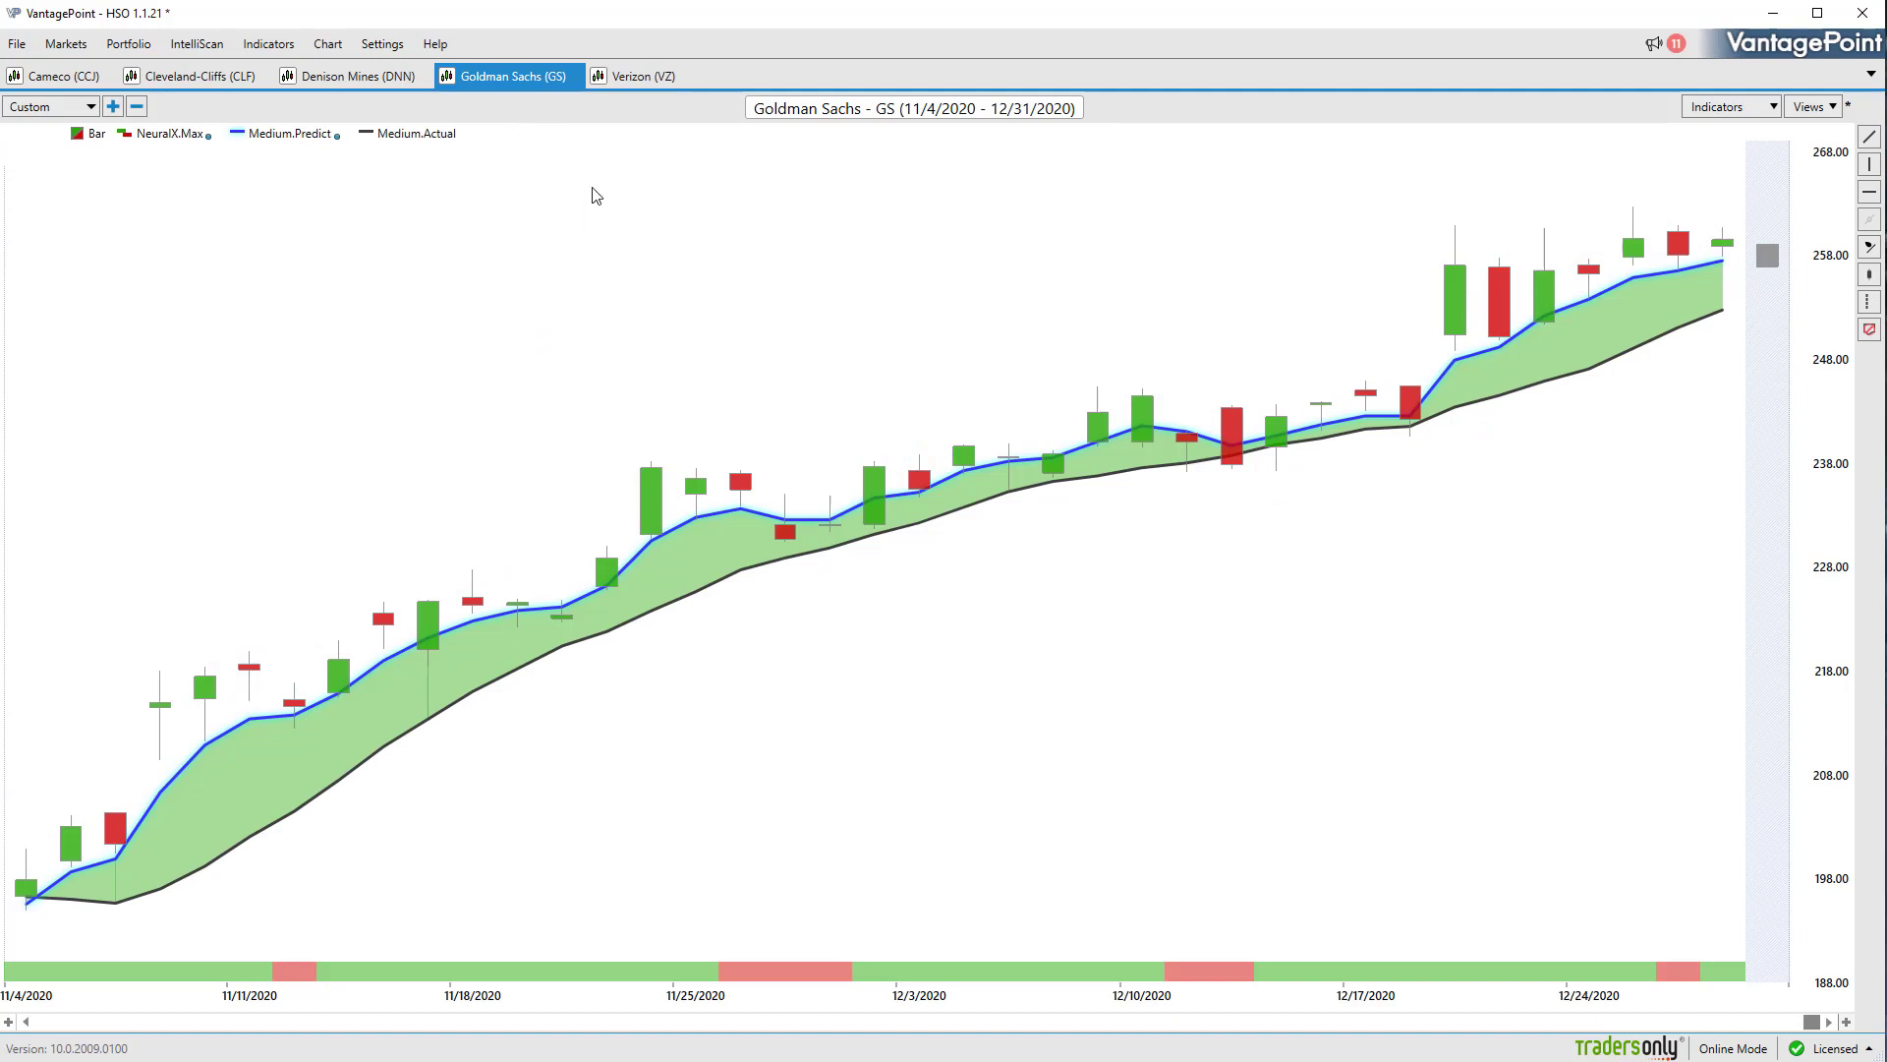
Open the Verizon chart, circle the 12/10/2020 candle with a downward arrow, then clear it
left_click(625, 78)
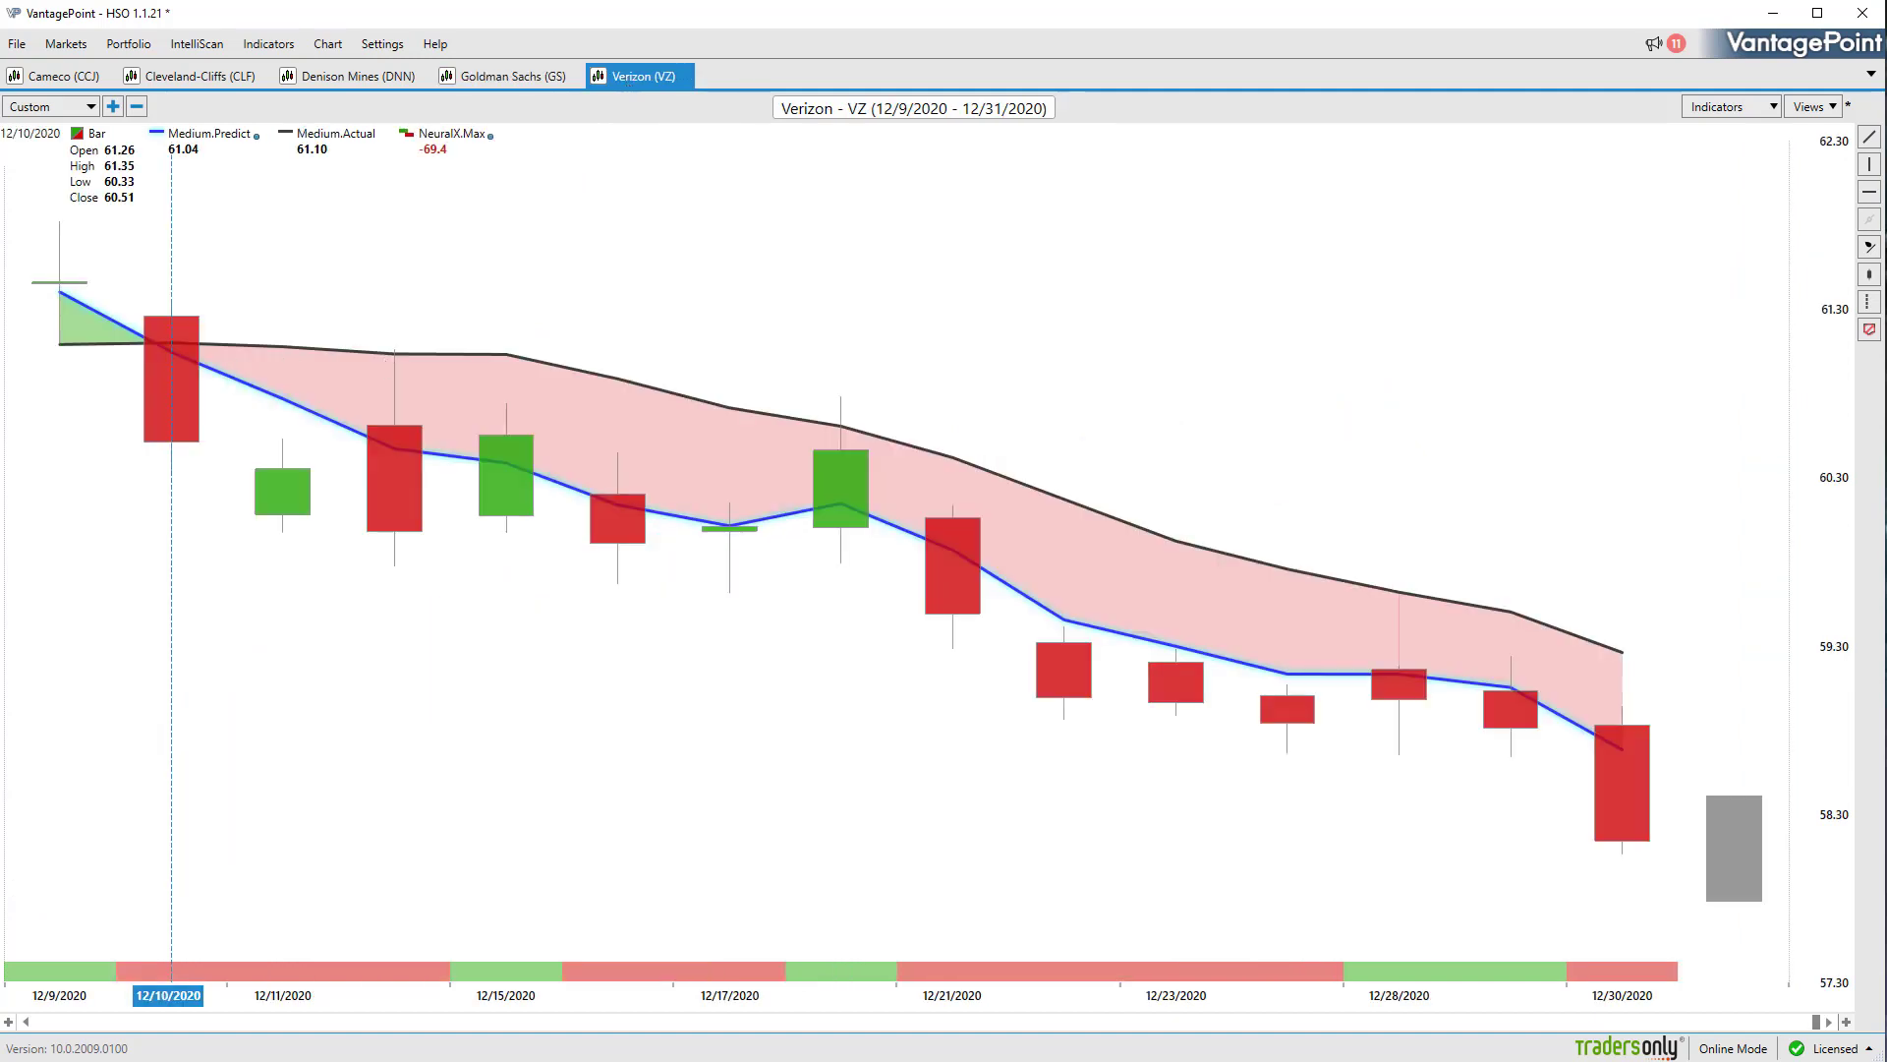
left_click_drag(159, 328, 164, 336)
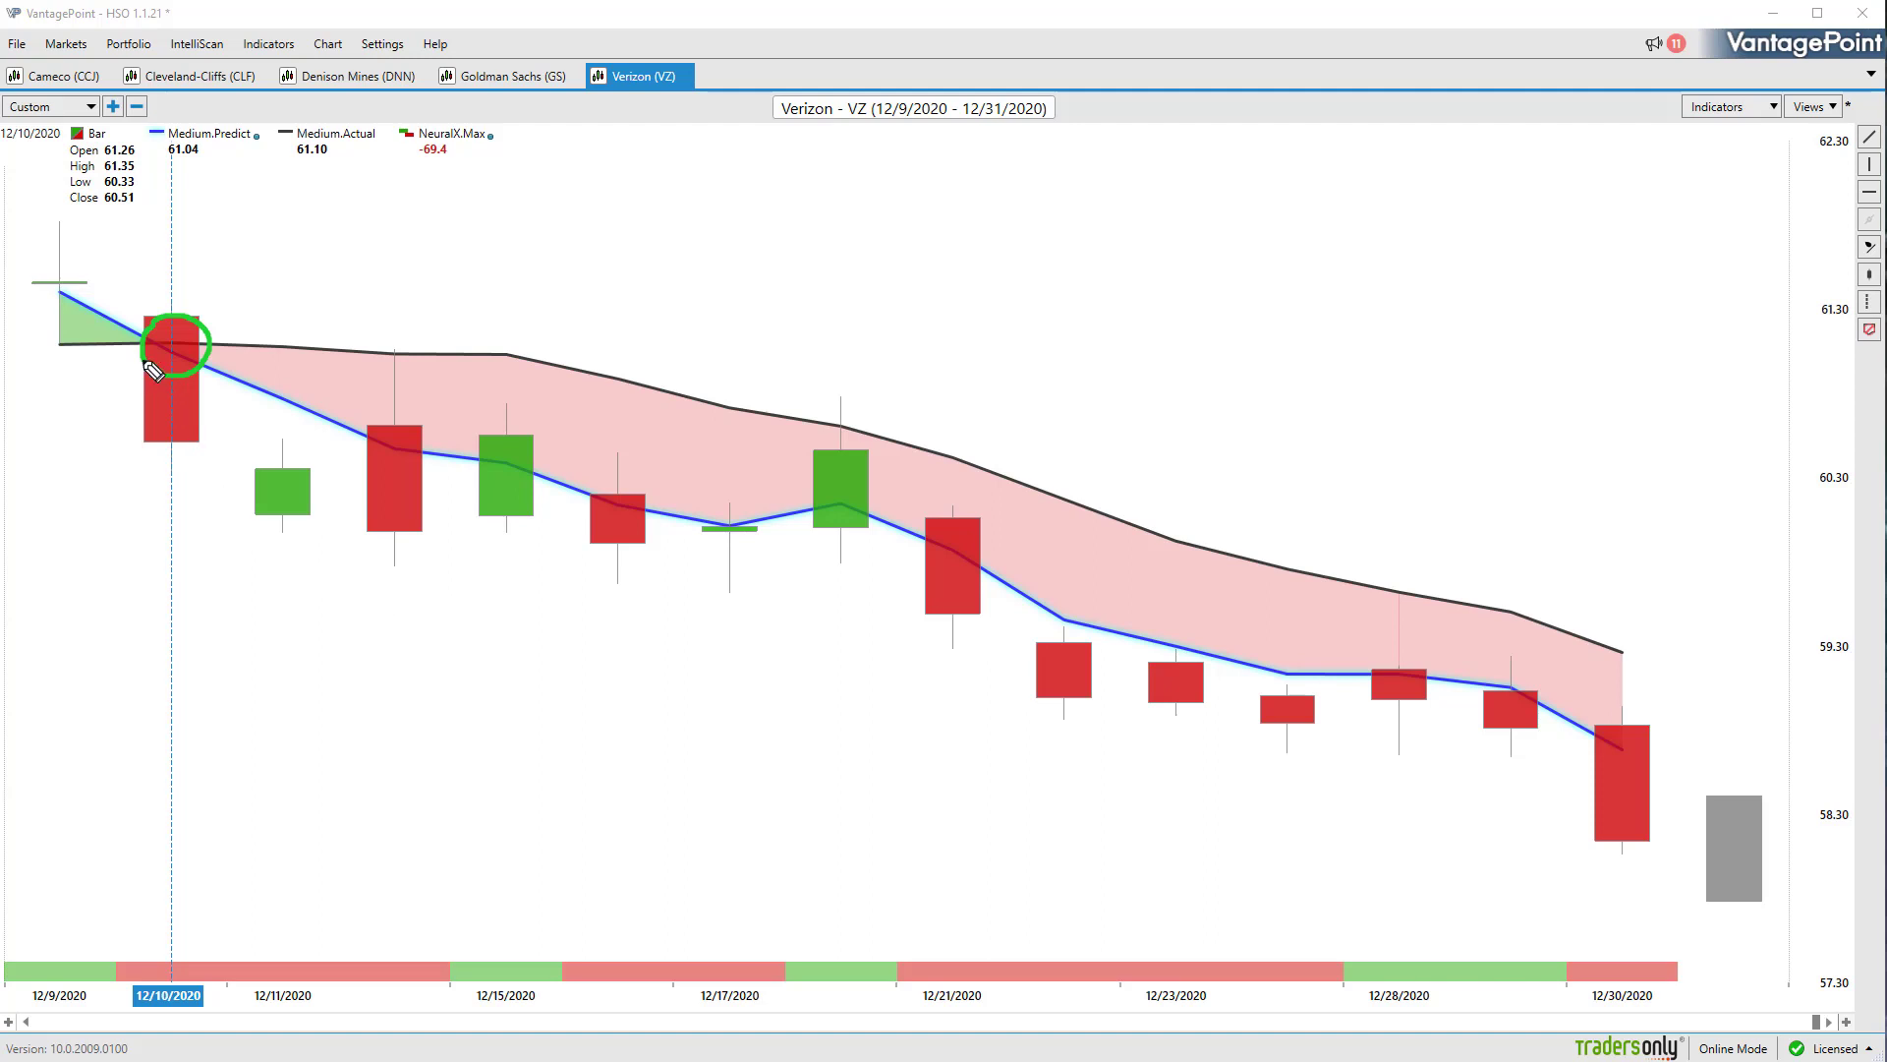
mouse_move(148, 358)
left_mouse_down()
mouse_move(122, 445)
mouse_move(165, 479)
mouse_move(148, 494)
left_mouse_up()
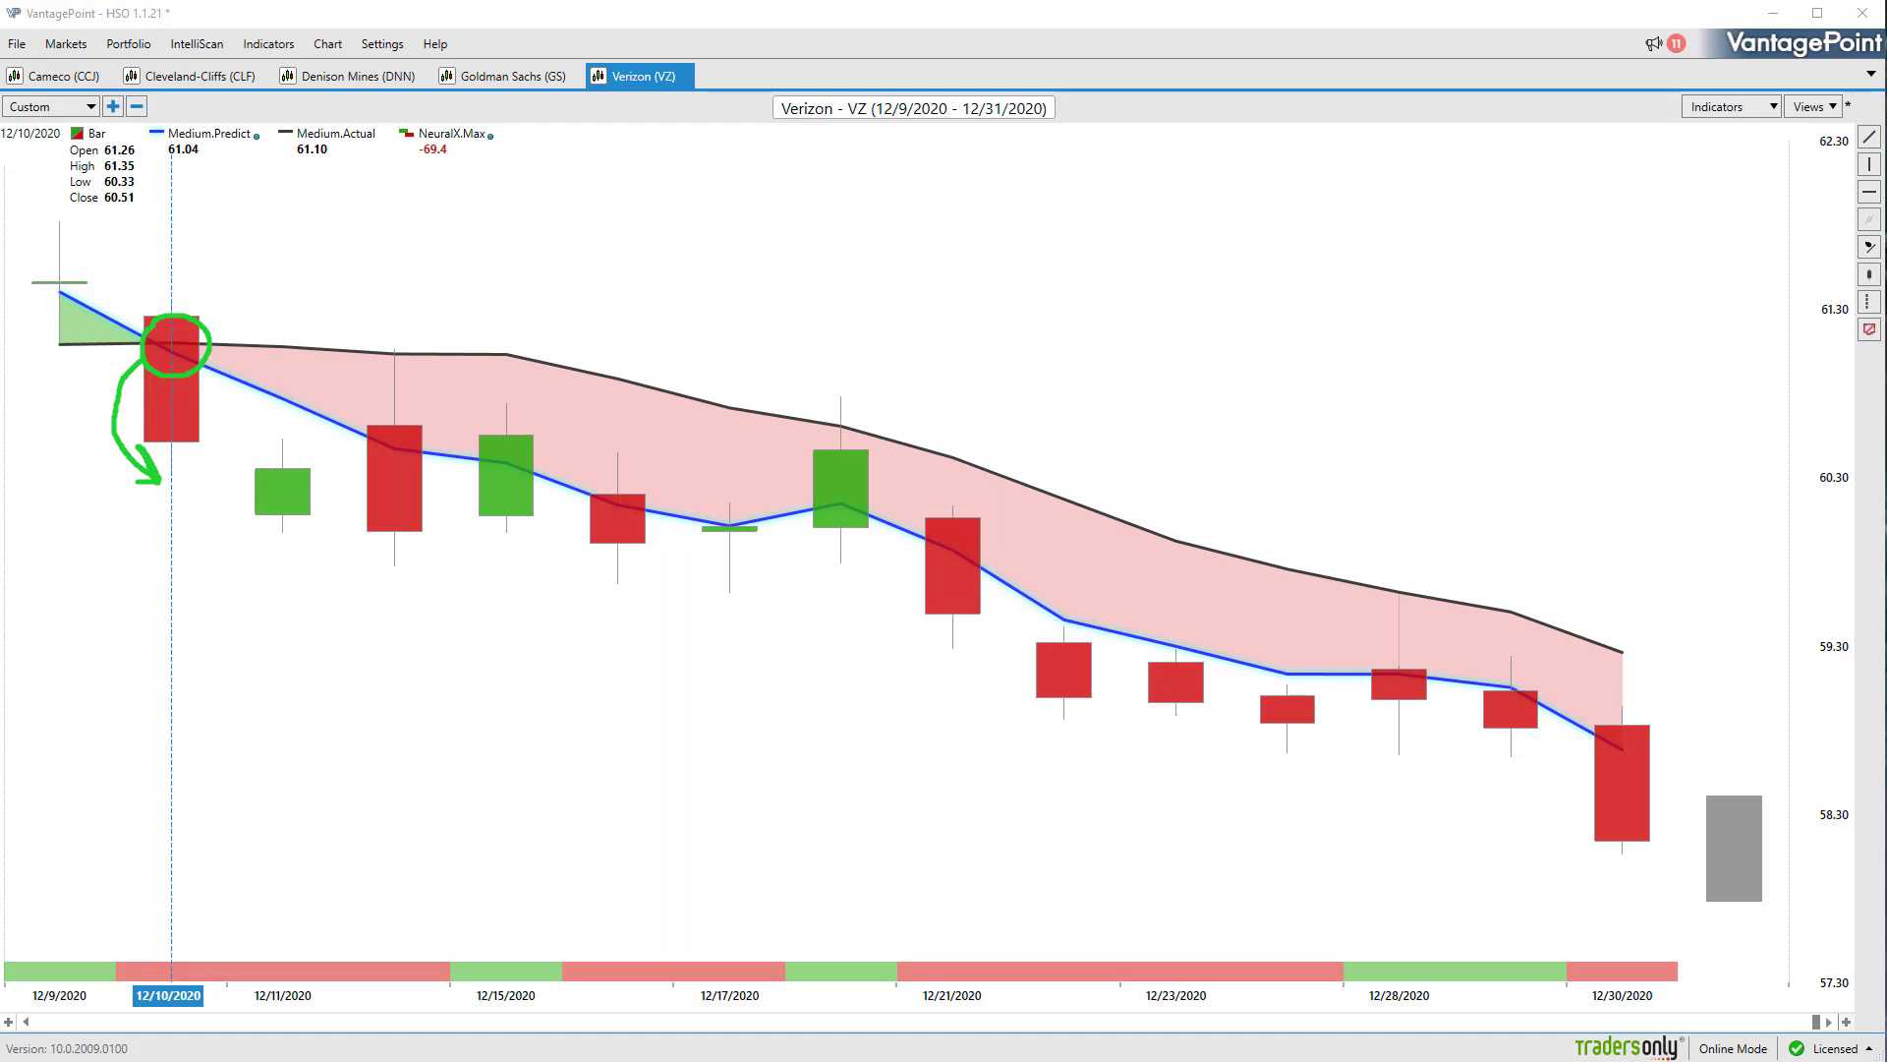
key("Escape")
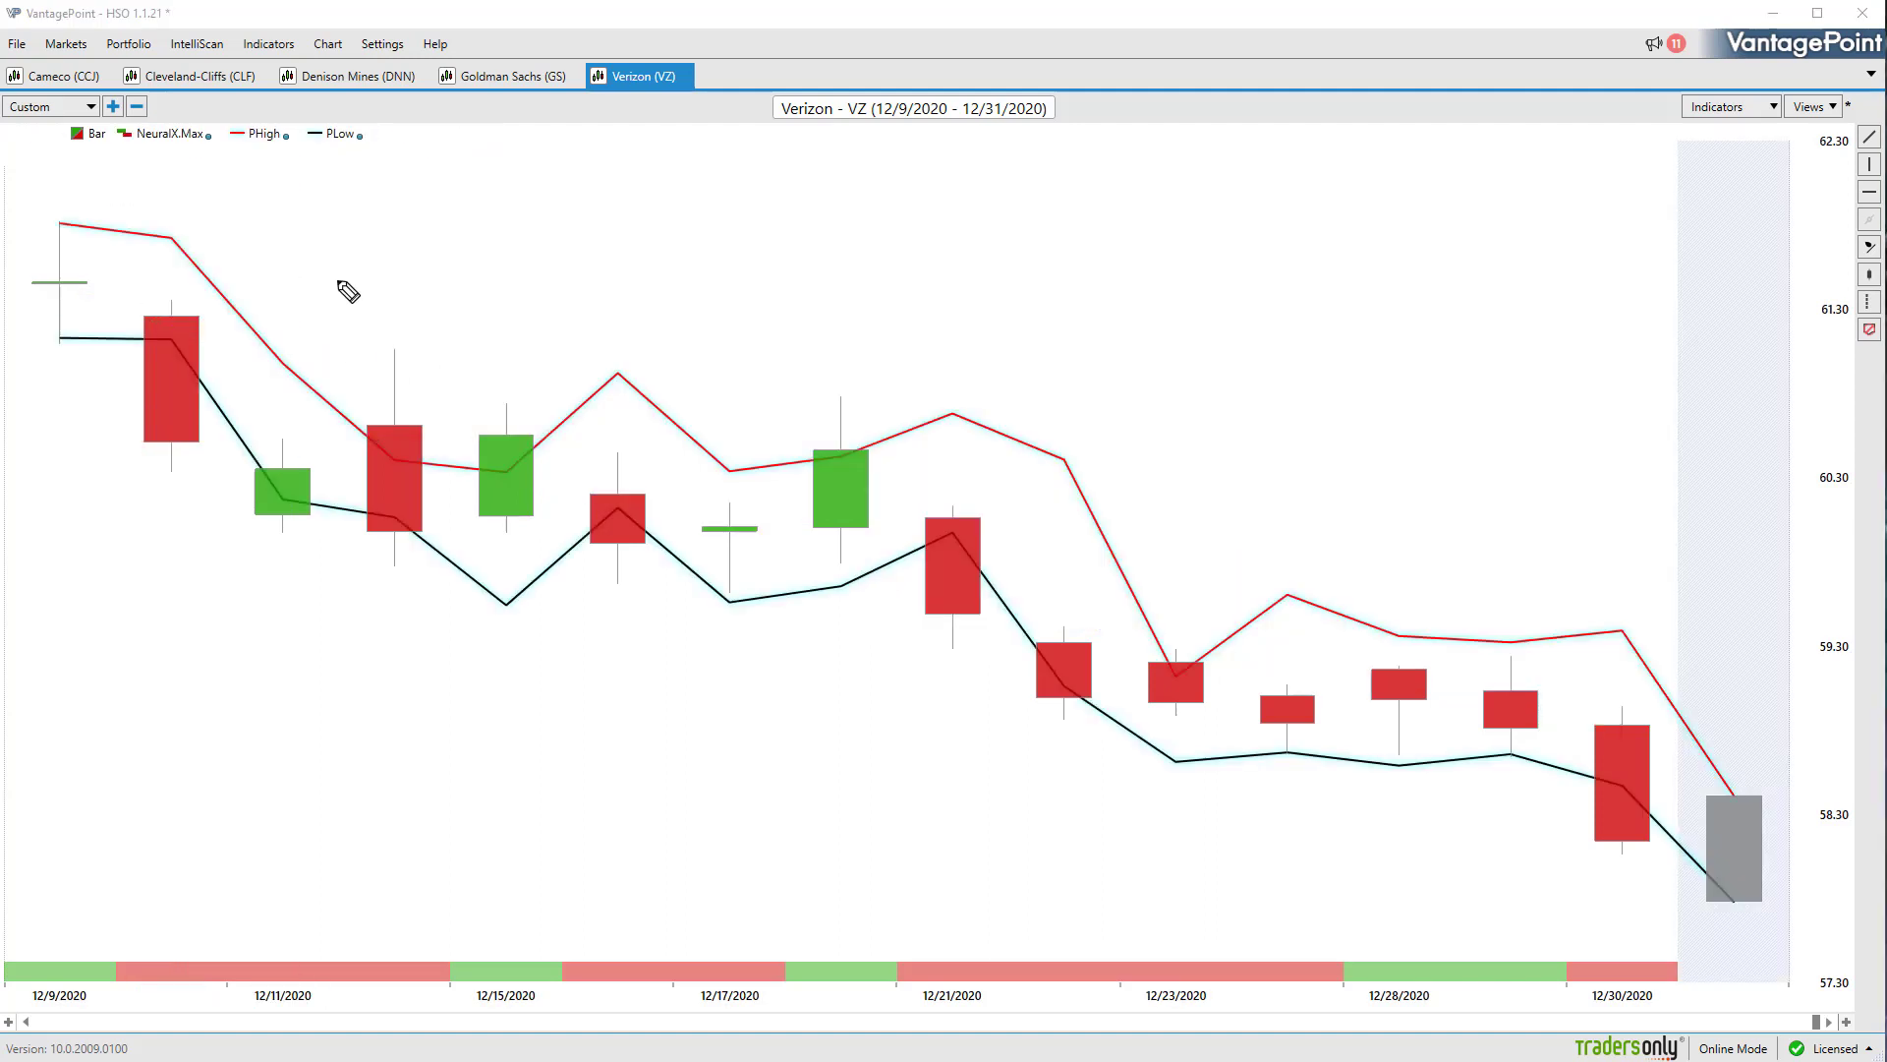
Draw a right arrow and tick off the Cameco, Cleveland-Cliffs and Denison charts
mouse_move(284, 255)
left_mouse_down()
mouse_move(429, 256)
mouse_move(399, 288)
left_mouse_up()
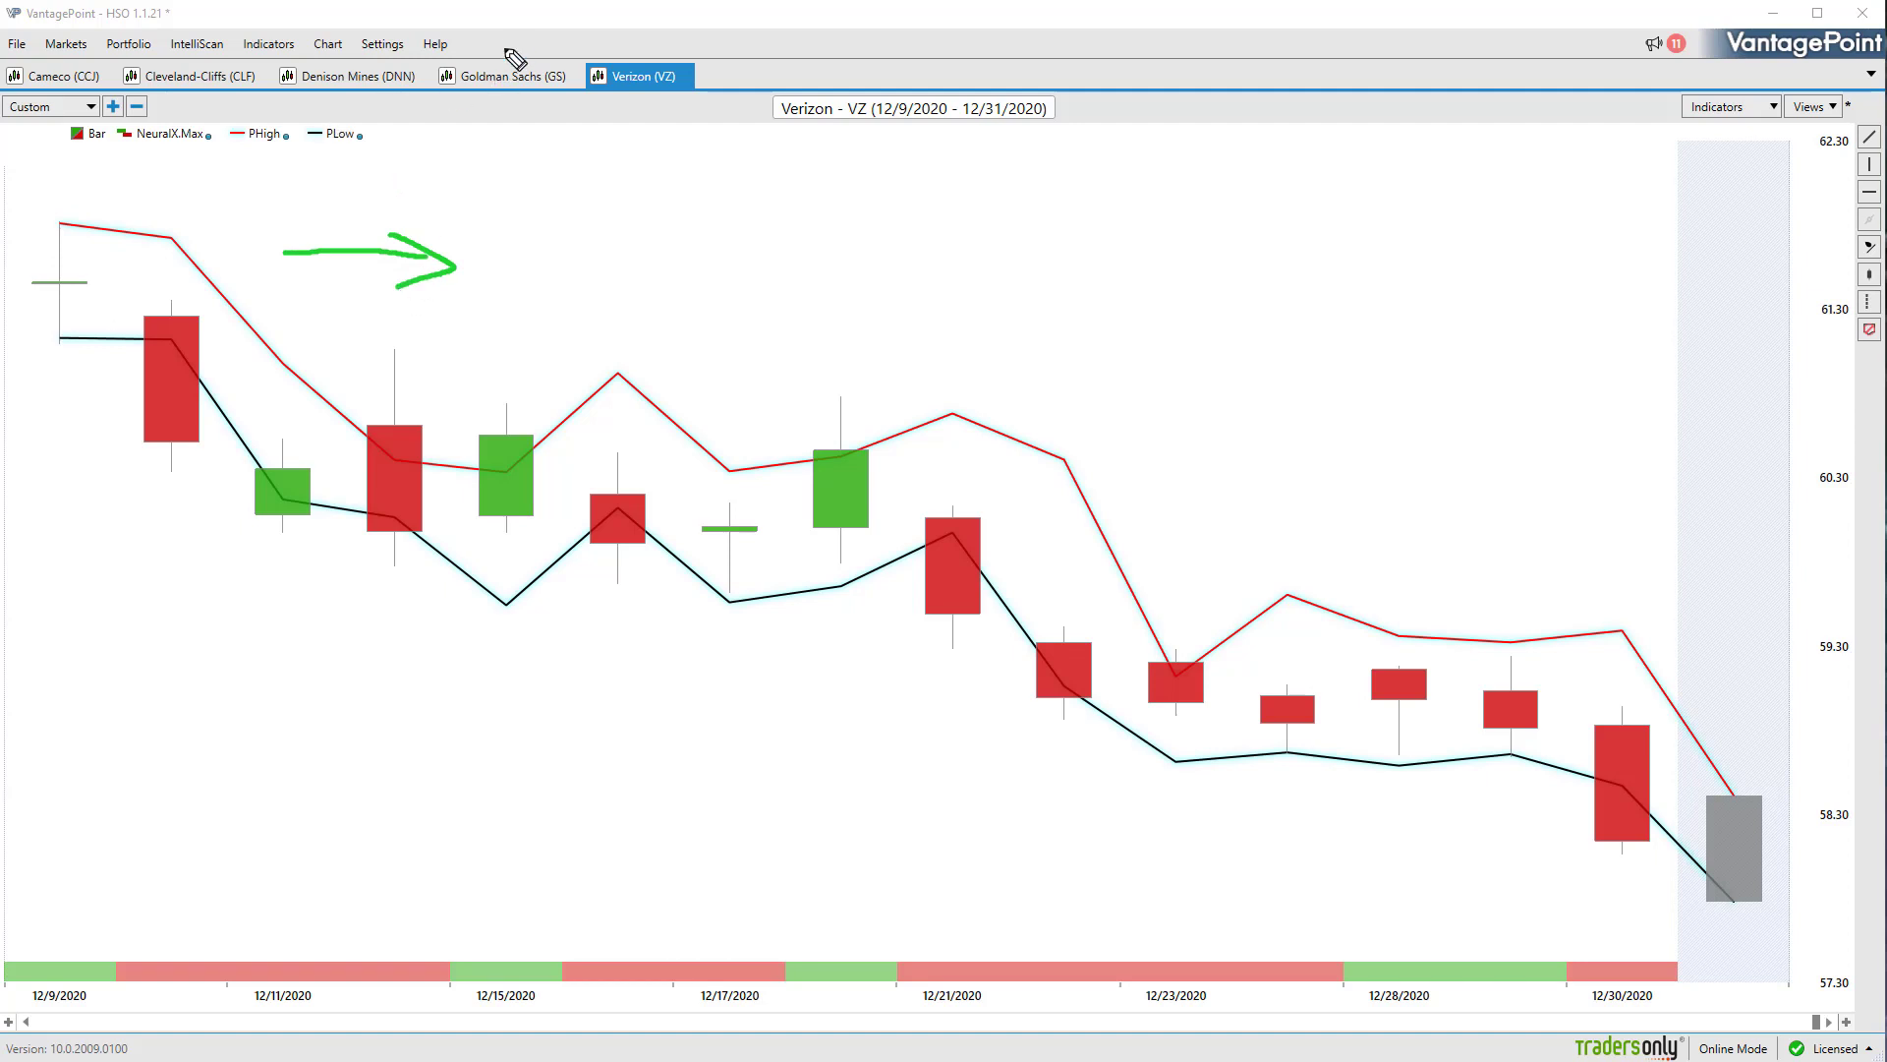
left_click_drag(503, 30, 539, 19)
left_click_drag(55, 70, 74, 76)
left_click_drag(197, 71, 348, 84)
Circle the 12/14 and 12/23 candle tops, mark high-line touches, then erase all marks
left_click_drag(394, 426, 416, 423)
left_click_drag(496, 472, 516, 467)
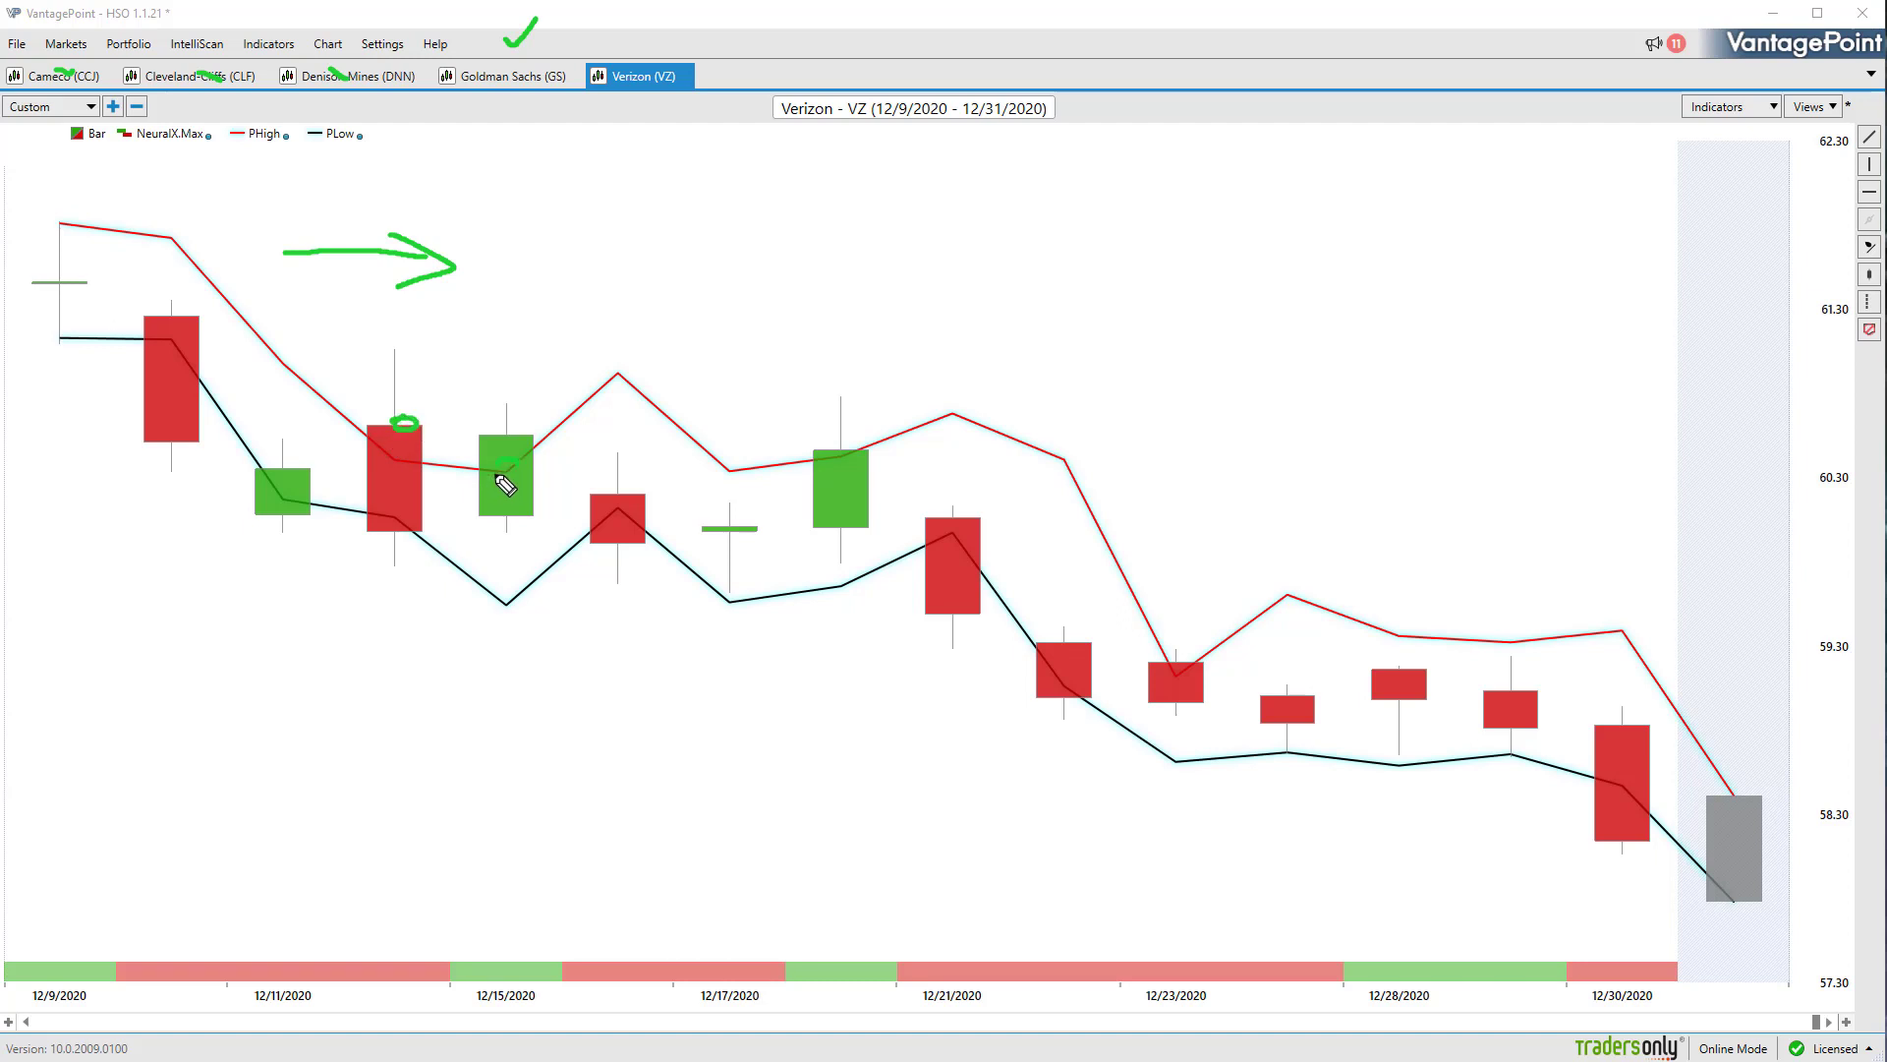
left_click_drag(828, 450, 849, 455)
left_click_drag(1197, 664, 1180, 661)
key("e")
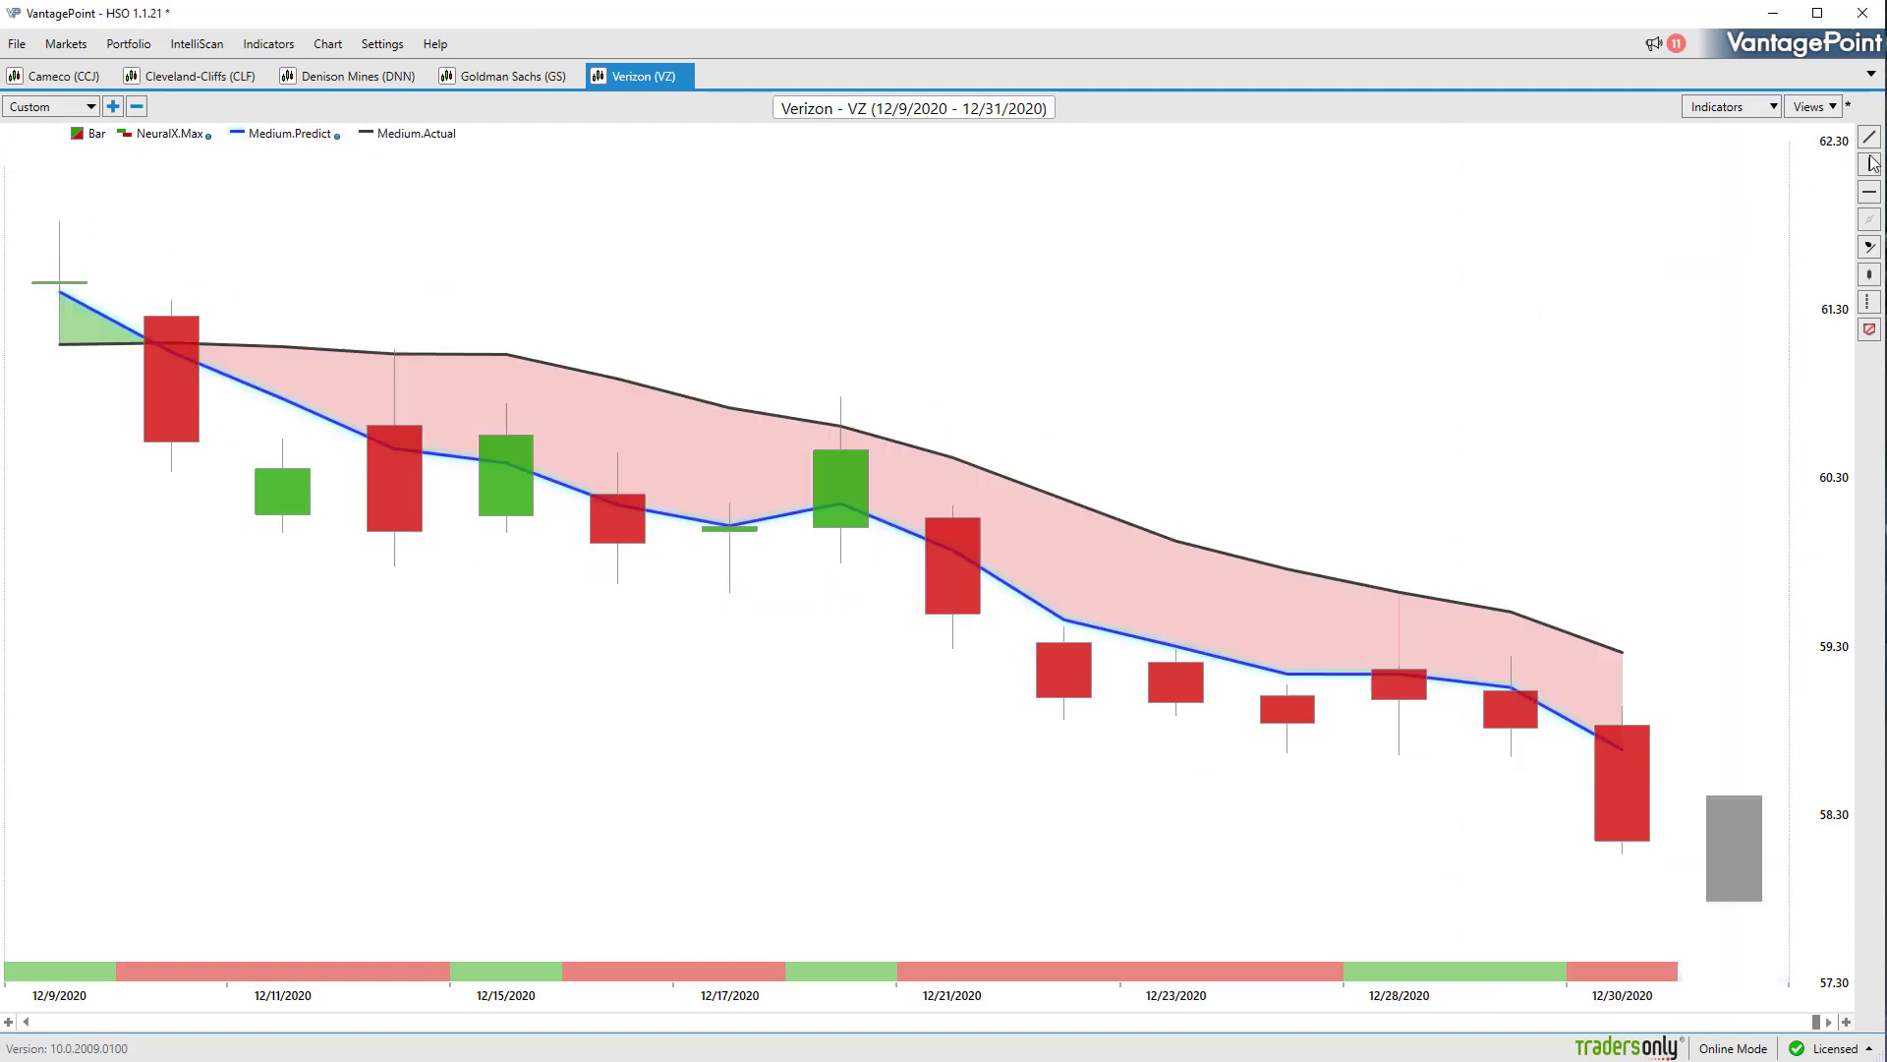
Draw the falling Verizon trend line and enable ProfitCalc showing 4.13% and $1,255 profit
left_click_drag(1624, 844, 389, 416)
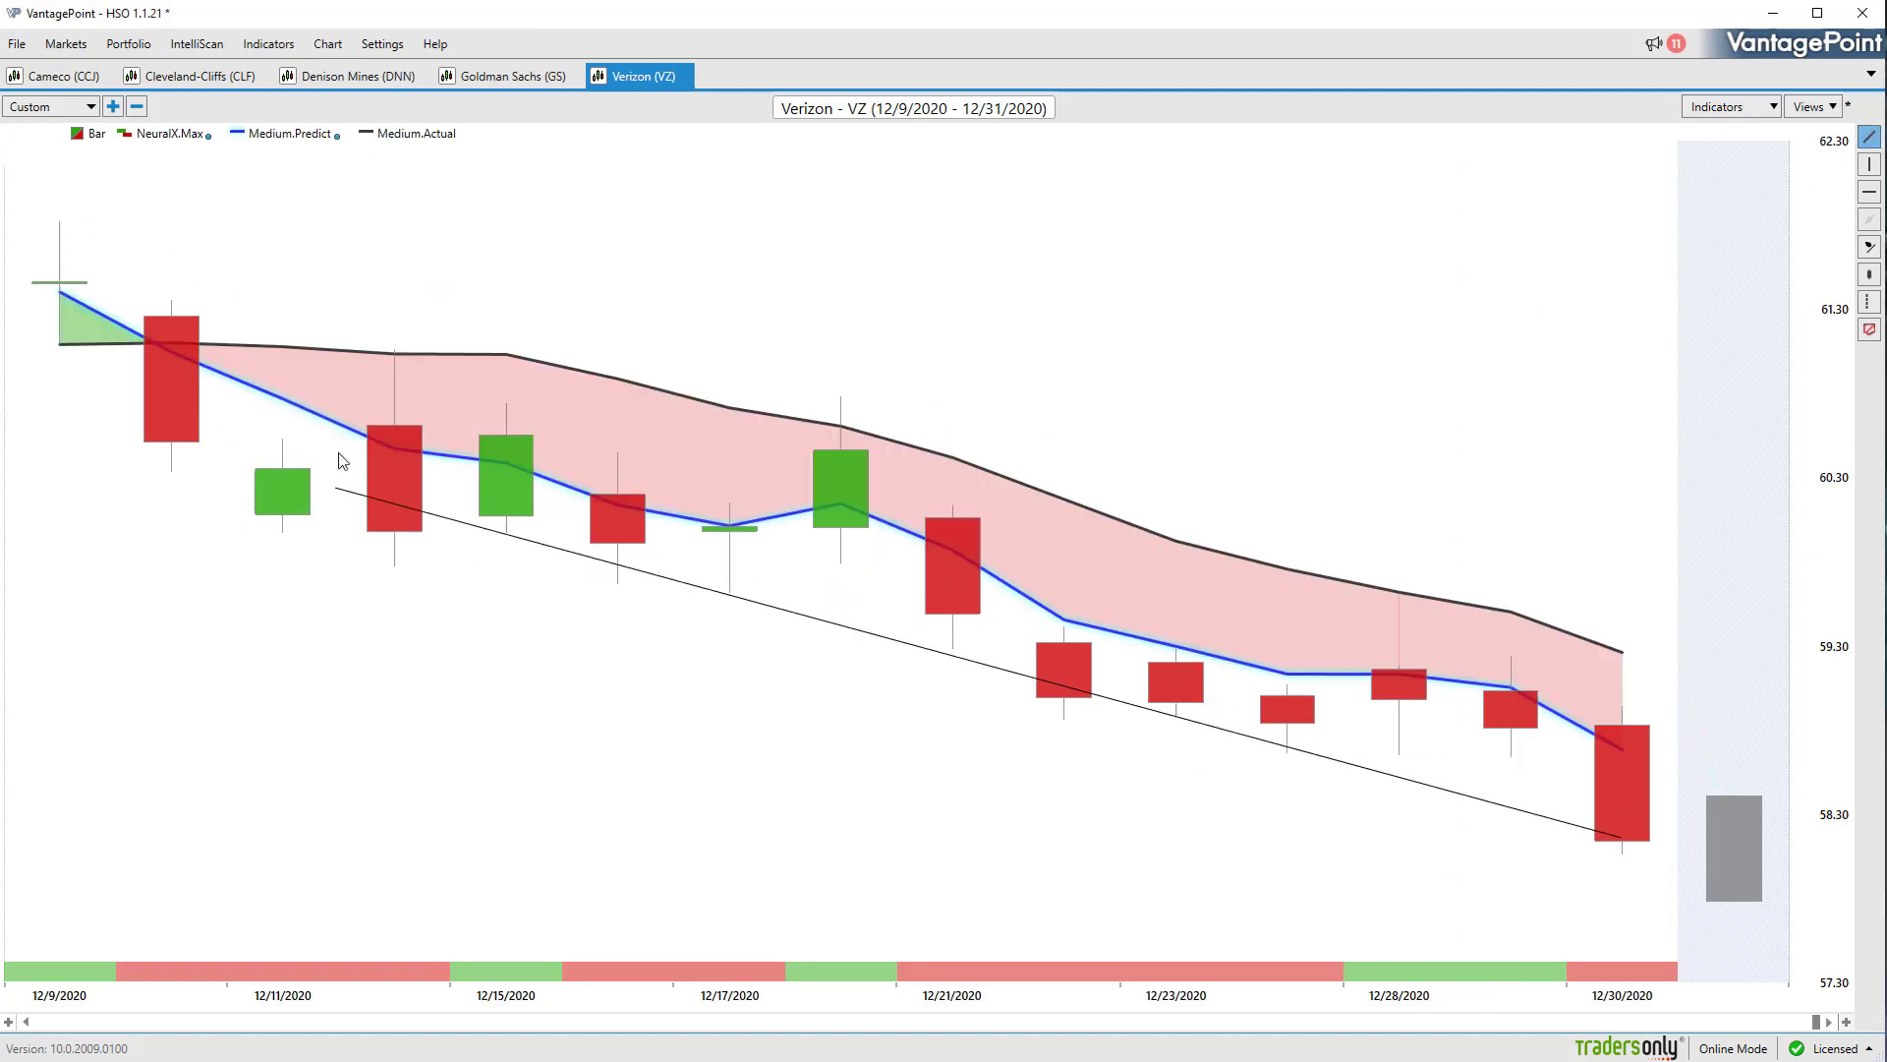
right_click(458, 442)
left_click(529, 456)
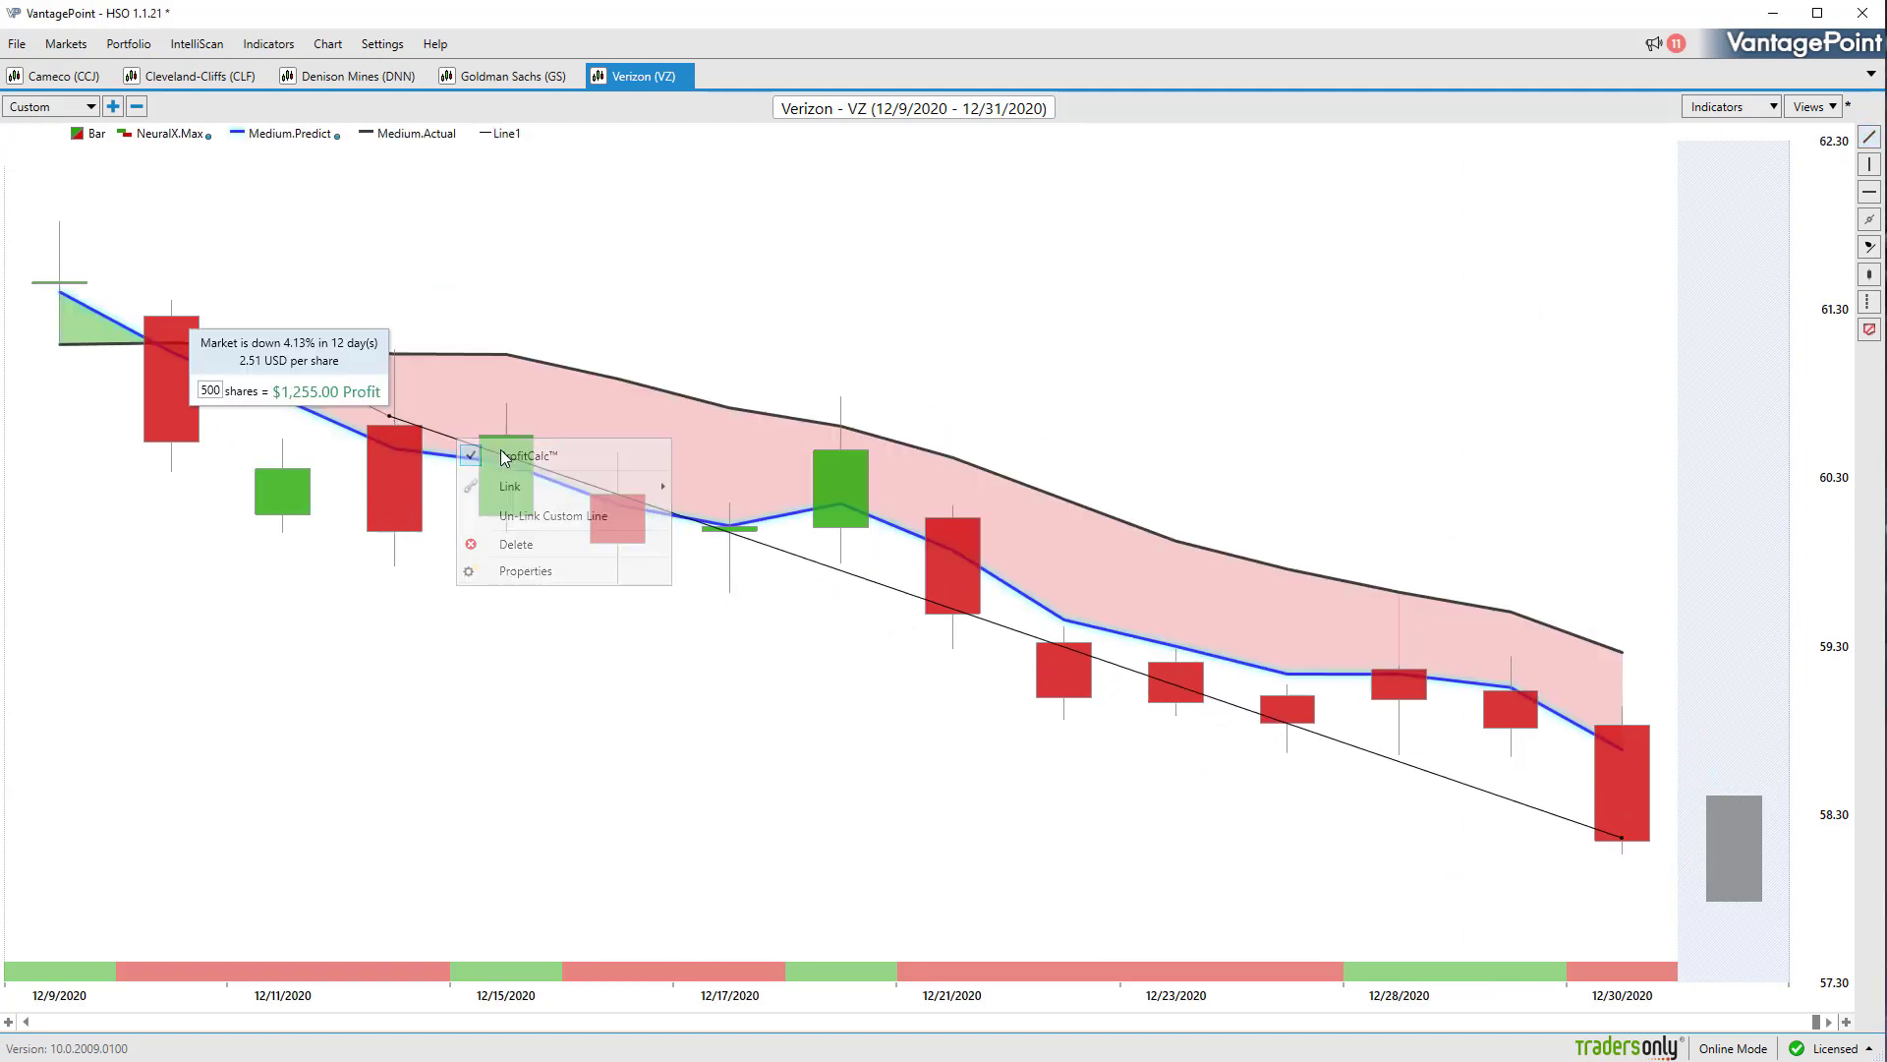